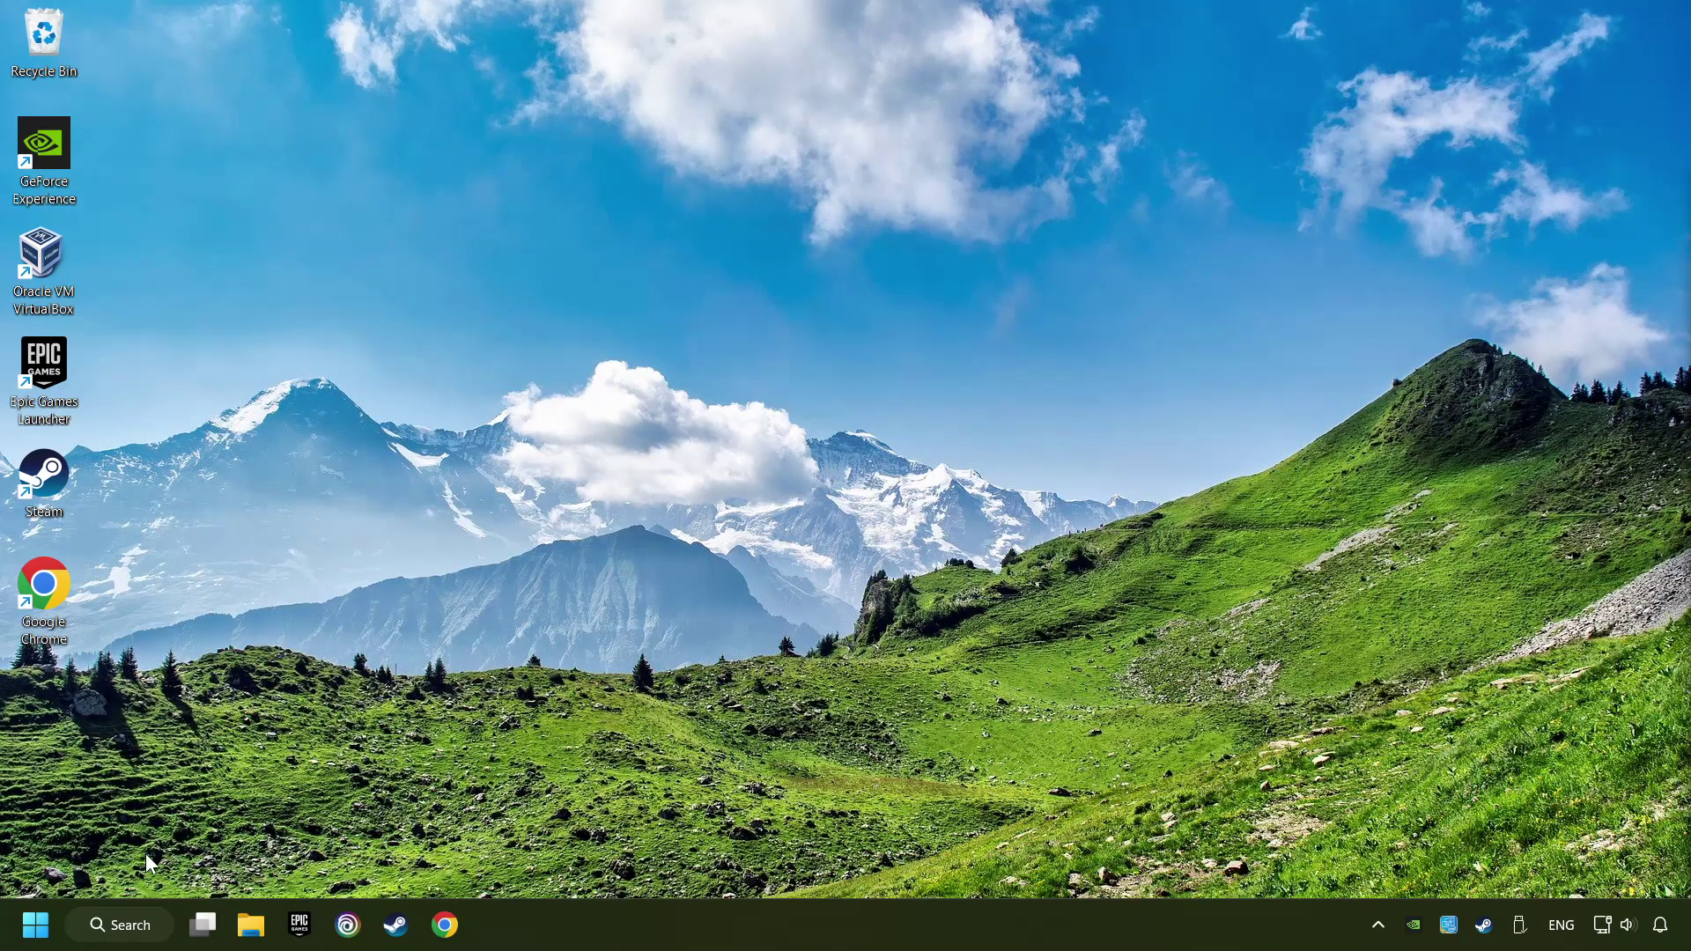
Open Device Manager from Windows search and move its window toward the centre.
{"action": "left_click", "coordinate": [116, 925]}
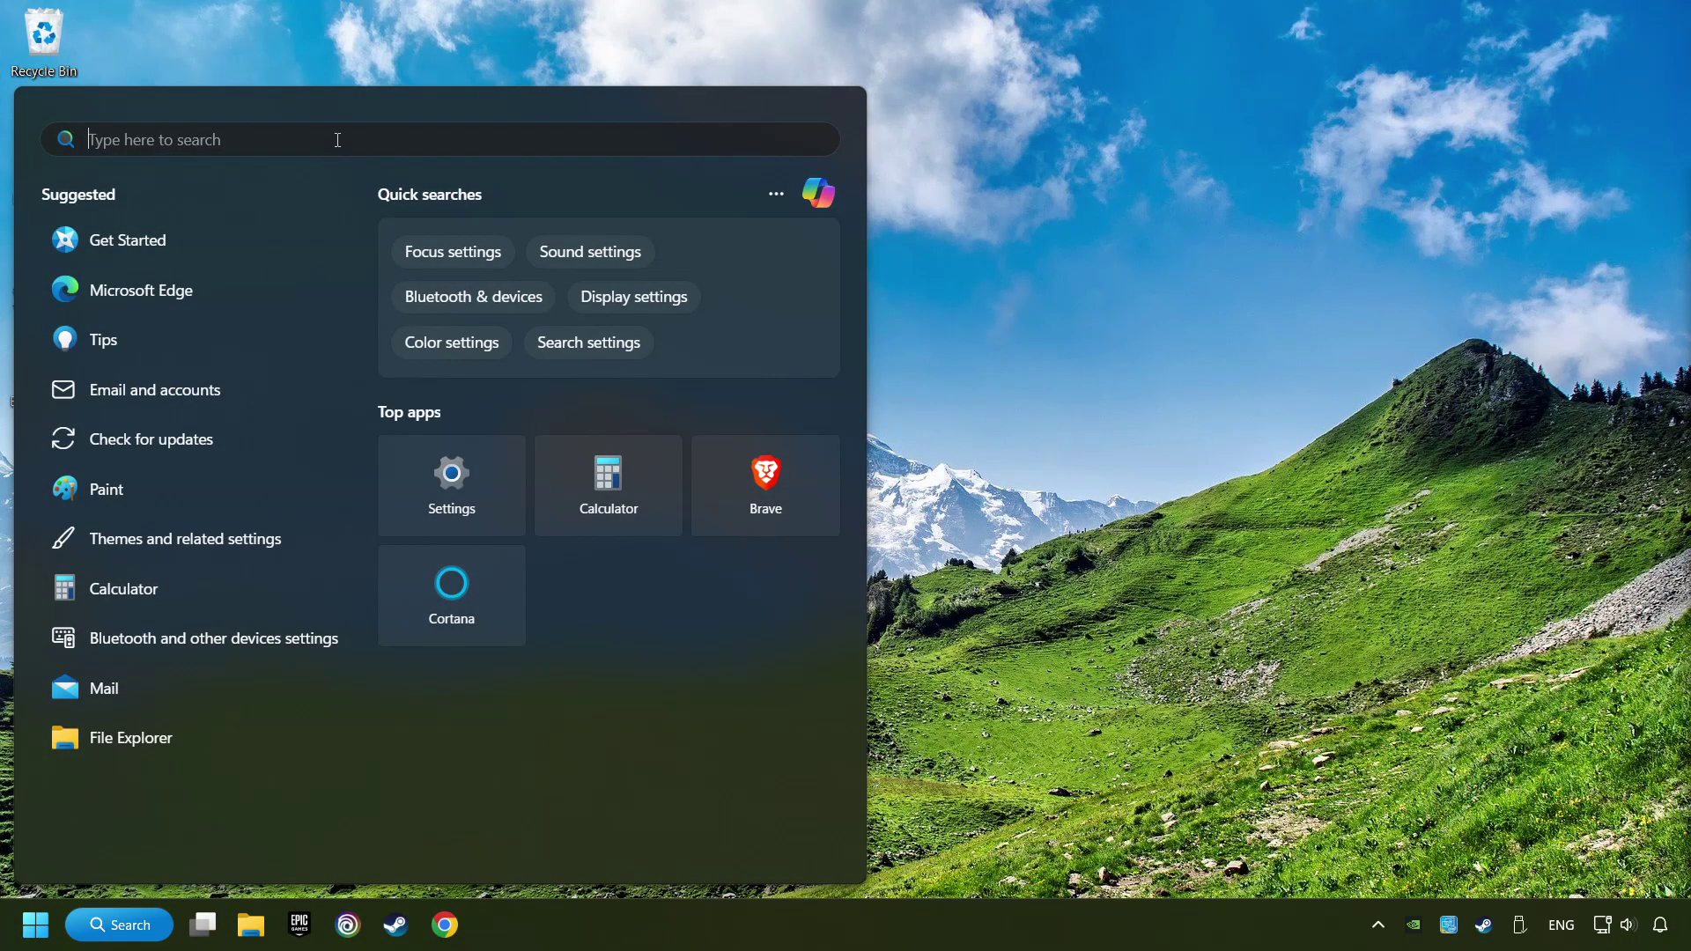
{"action": "type", "text": "device manager"}
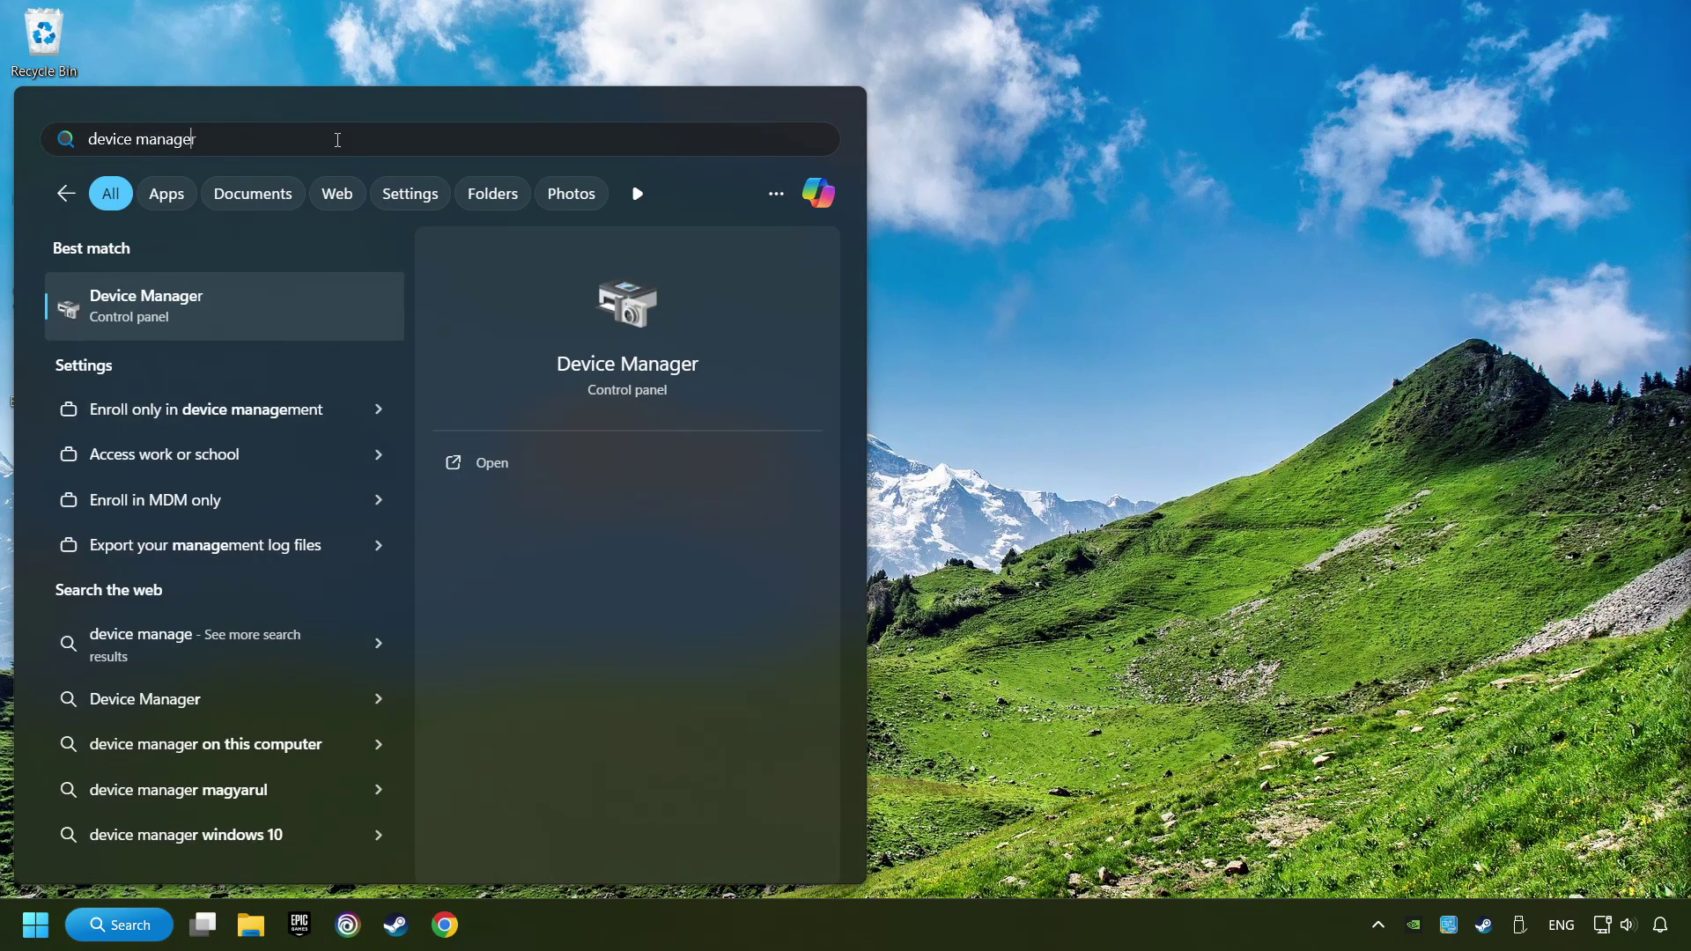
{"action": "left_click", "coordinate": [350, 306]}
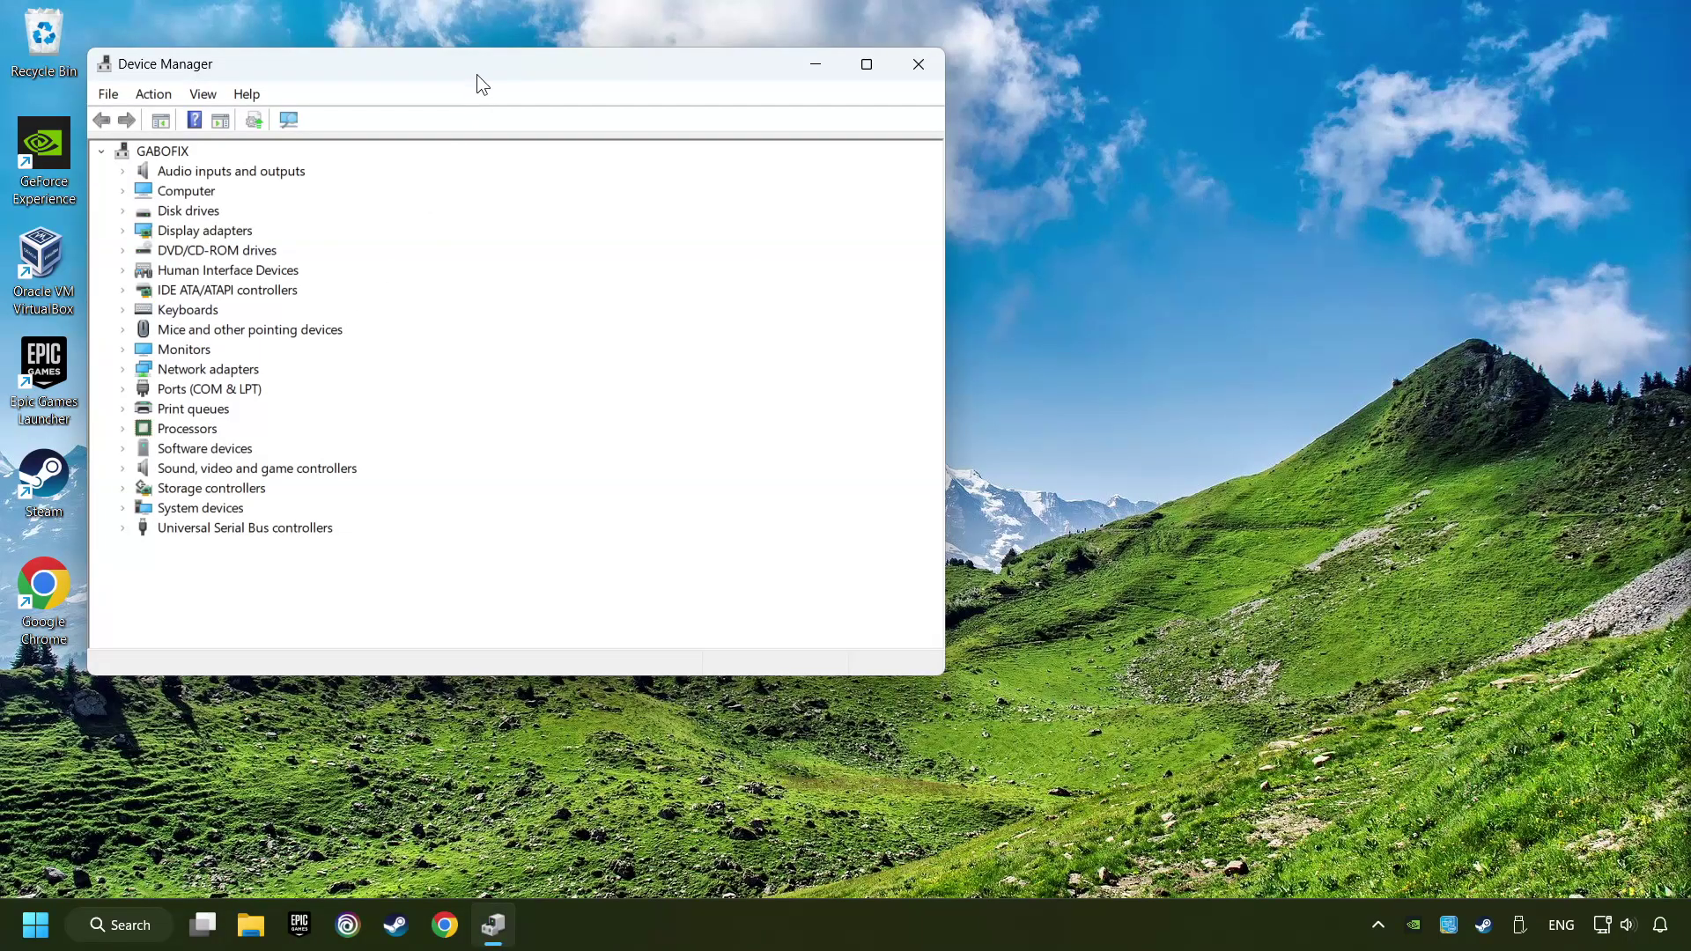
{"action": "left_click_drag", "start_coordinate": [478, 76], "coordinate": [751, 178]}
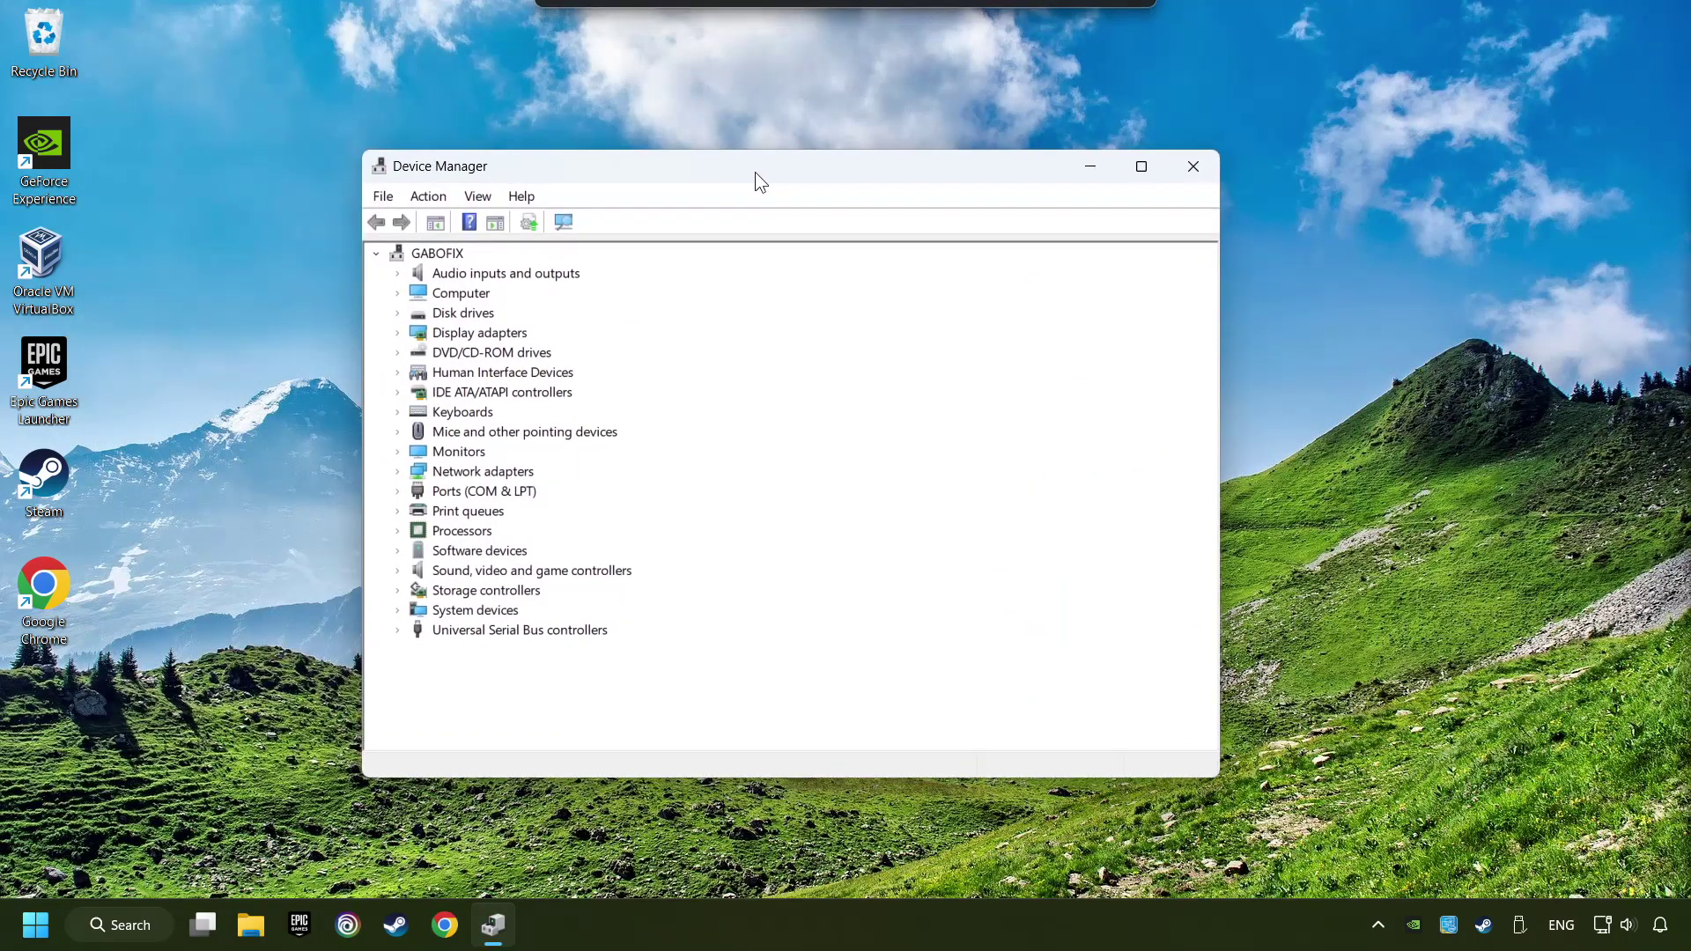
Automatically search for a newer NVIDIA GeForce GTX 1050 Ti driver, then close the result.
{"action": "left_click", "coordinate": [427, 340]}
{"action": "left_click", "coordinate": [398, 334]}
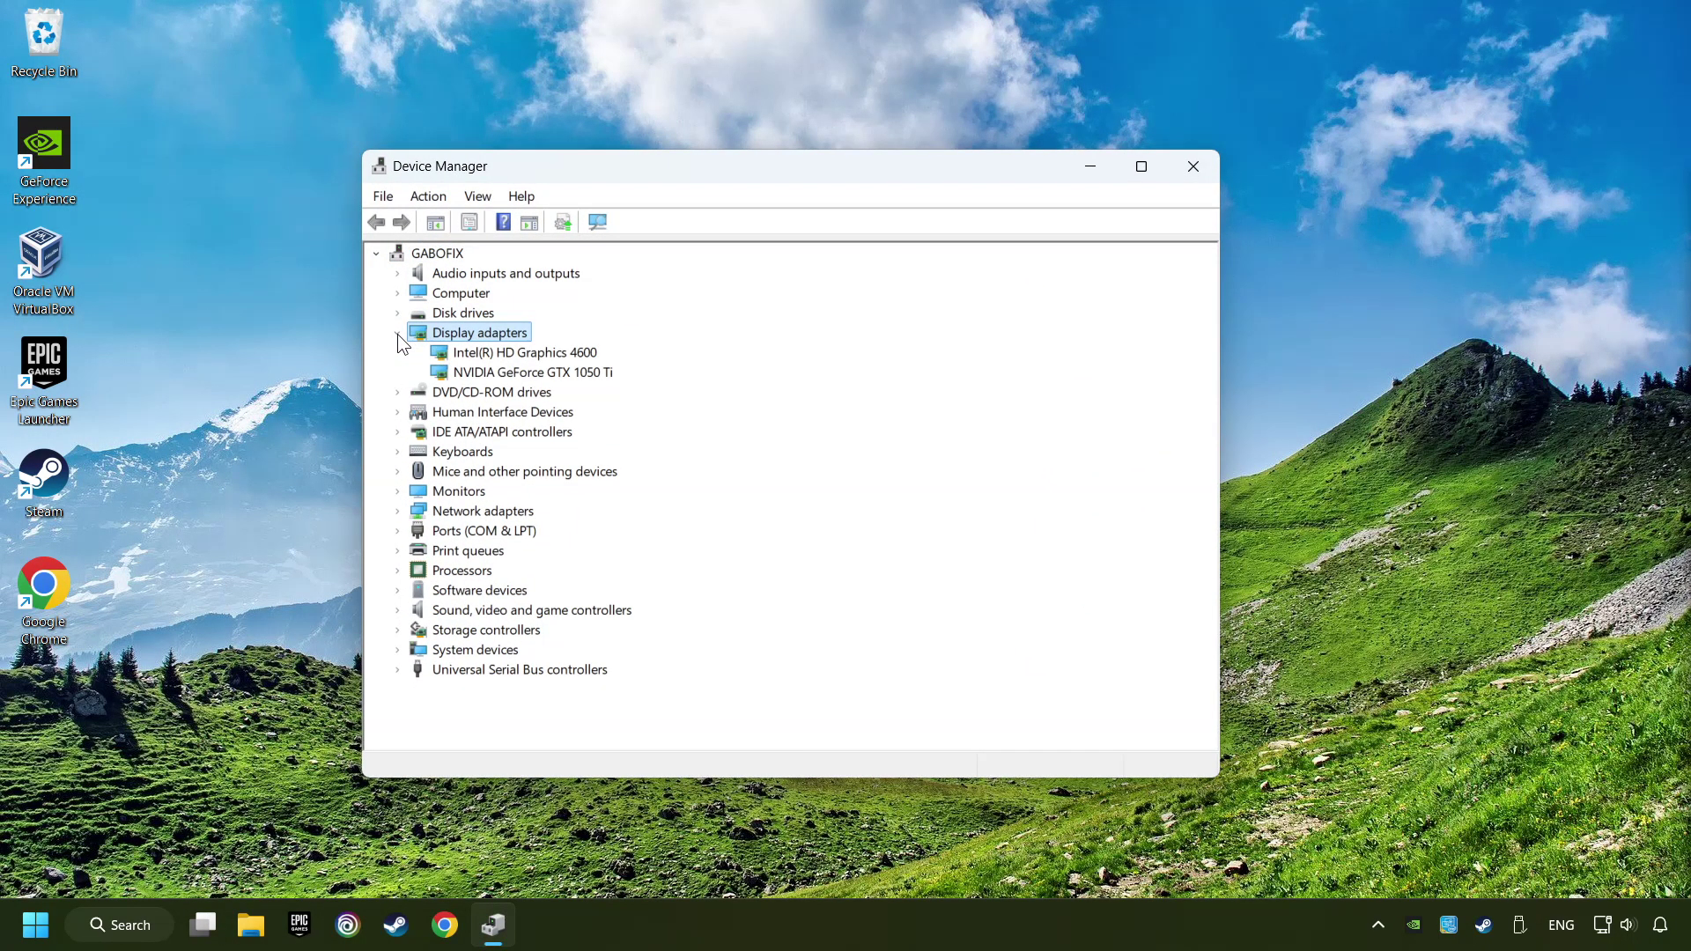
{"action": "left_click", "coordinate": [523, 372]}
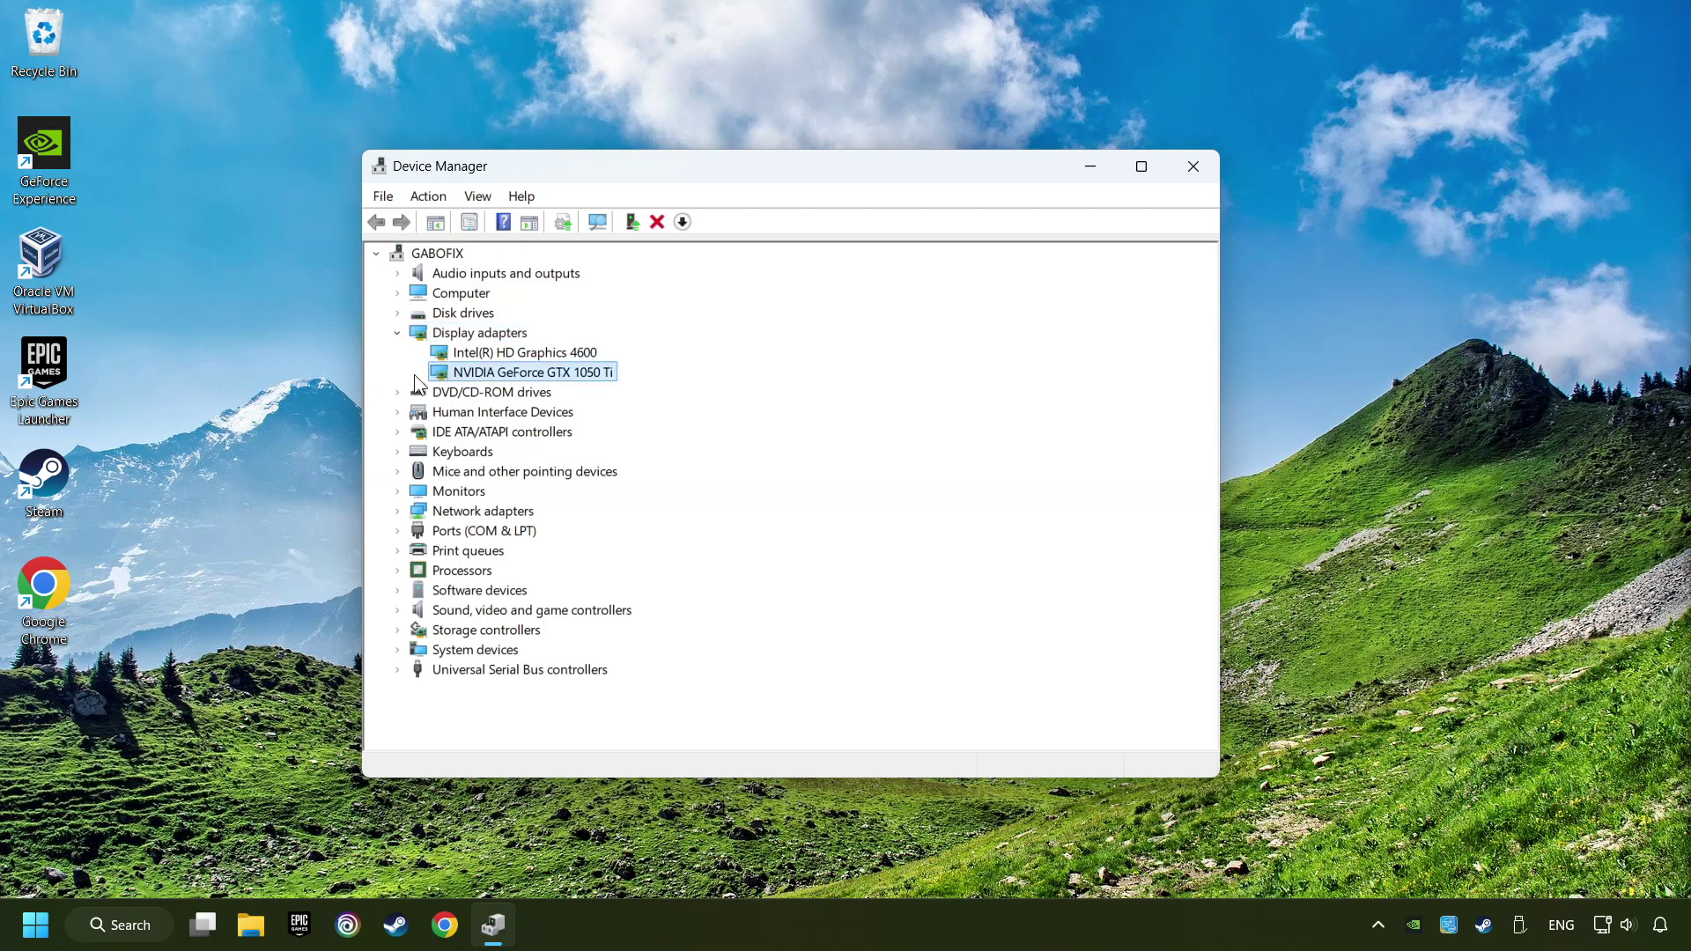
{"action": "right_click", "coordinate": [529, 377]}
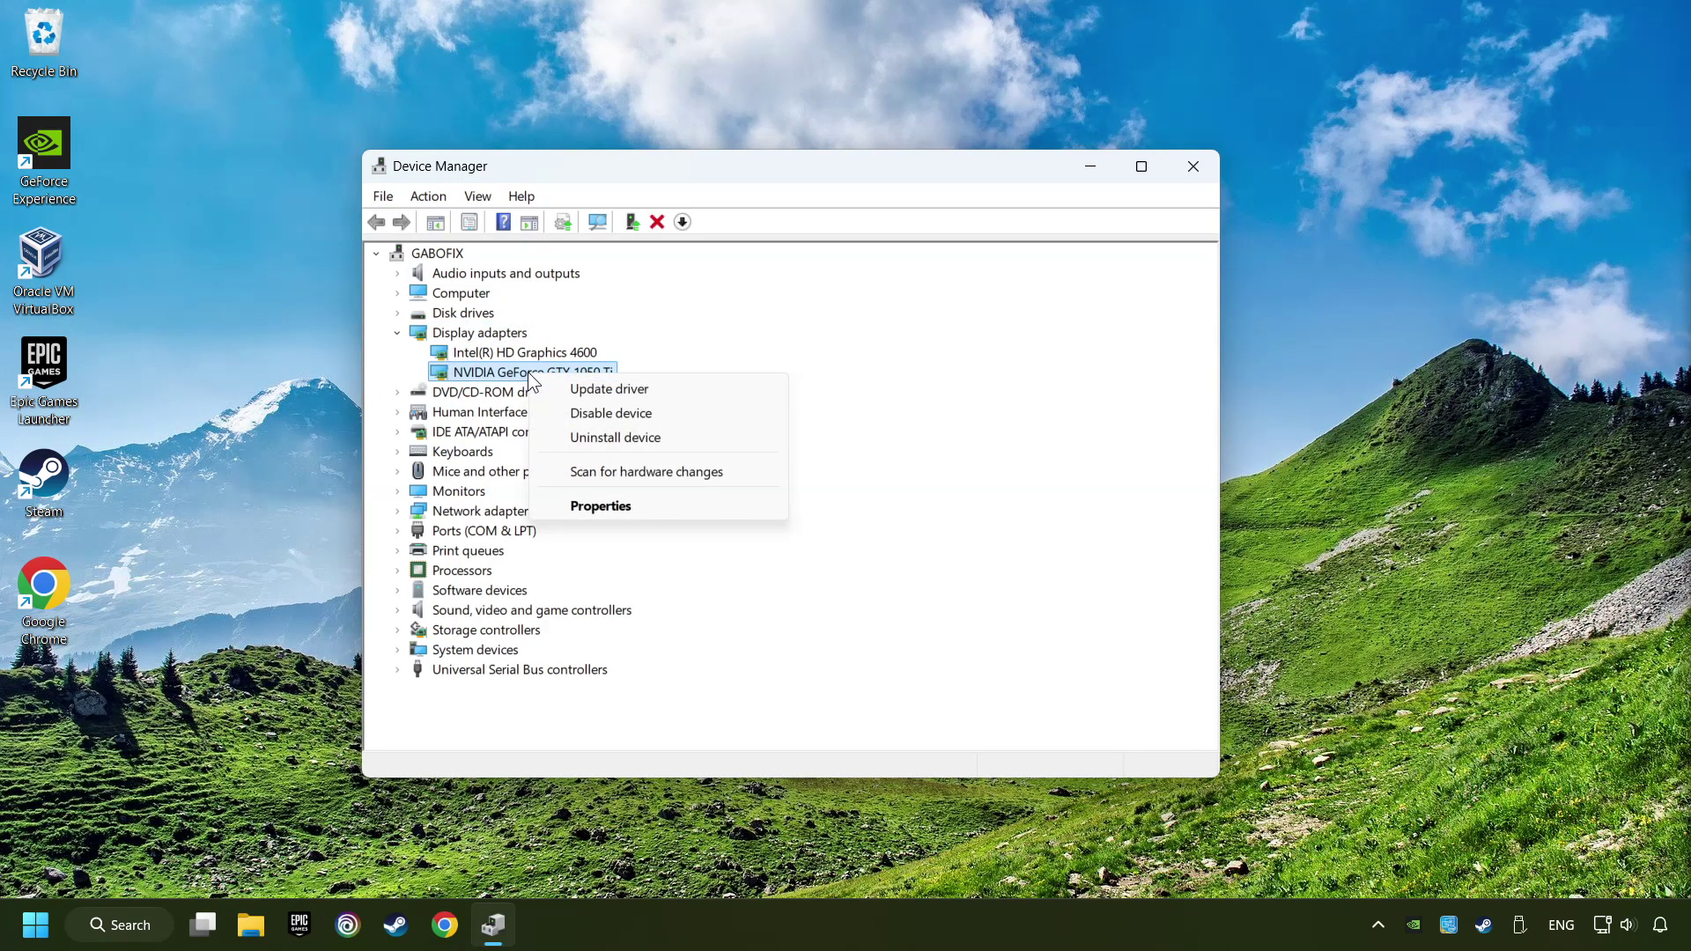
{"action": "left_click", "coordinate": [678, 388]}
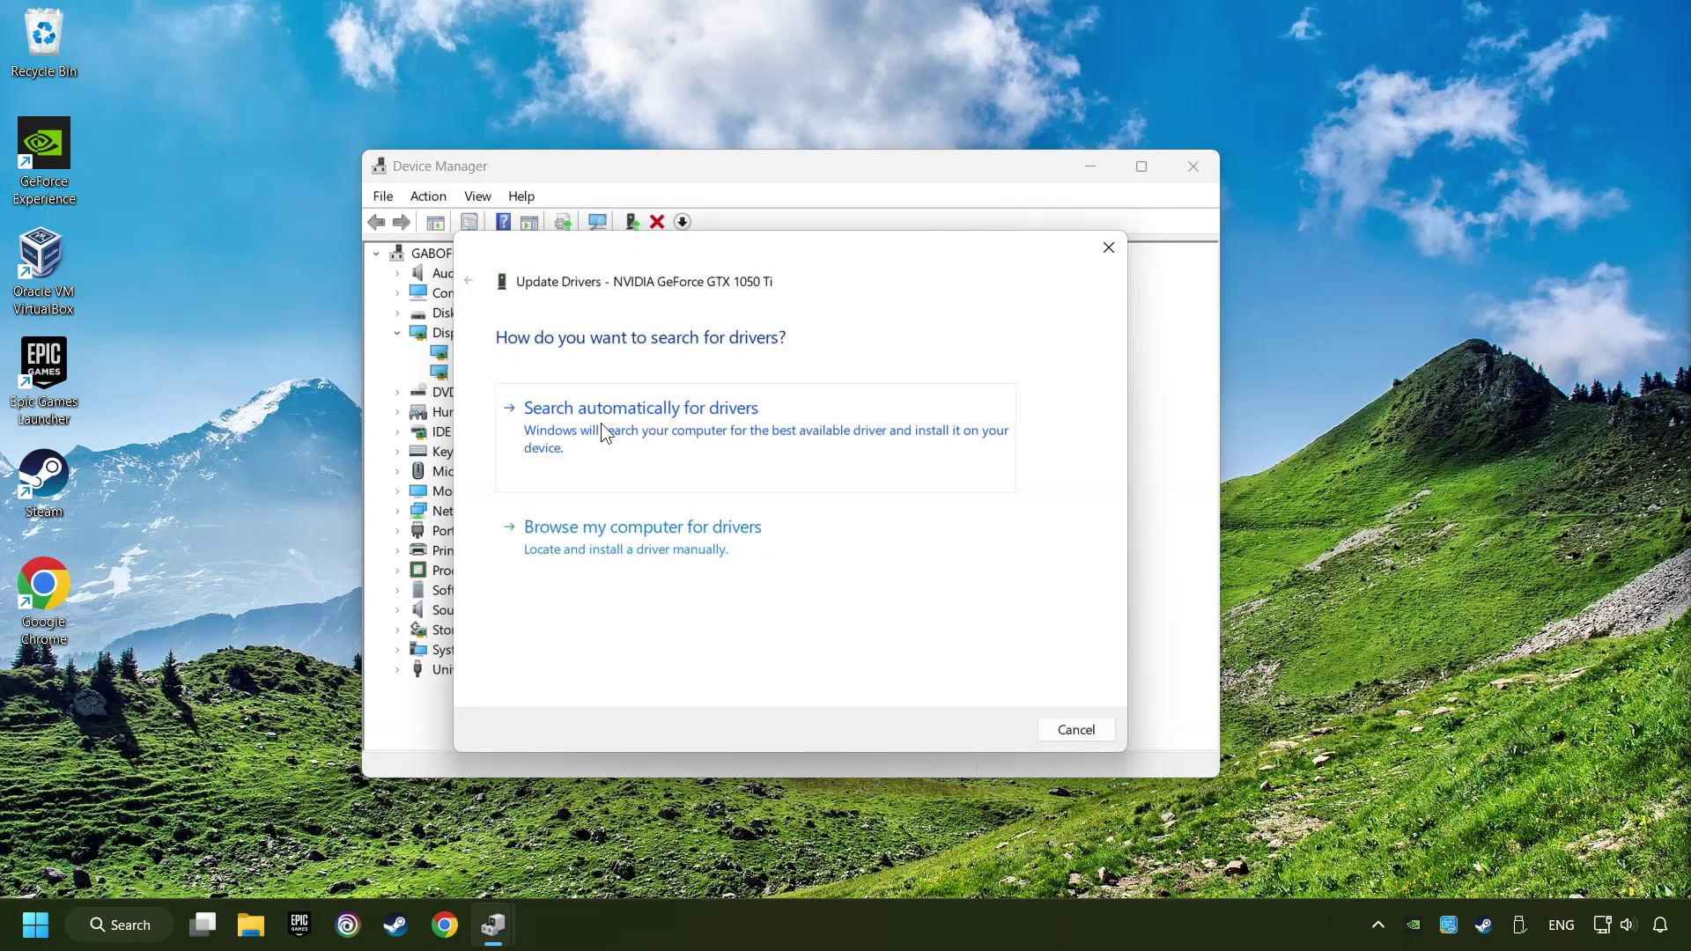
{"action": "left_click", "coordinate": [659, 418]}
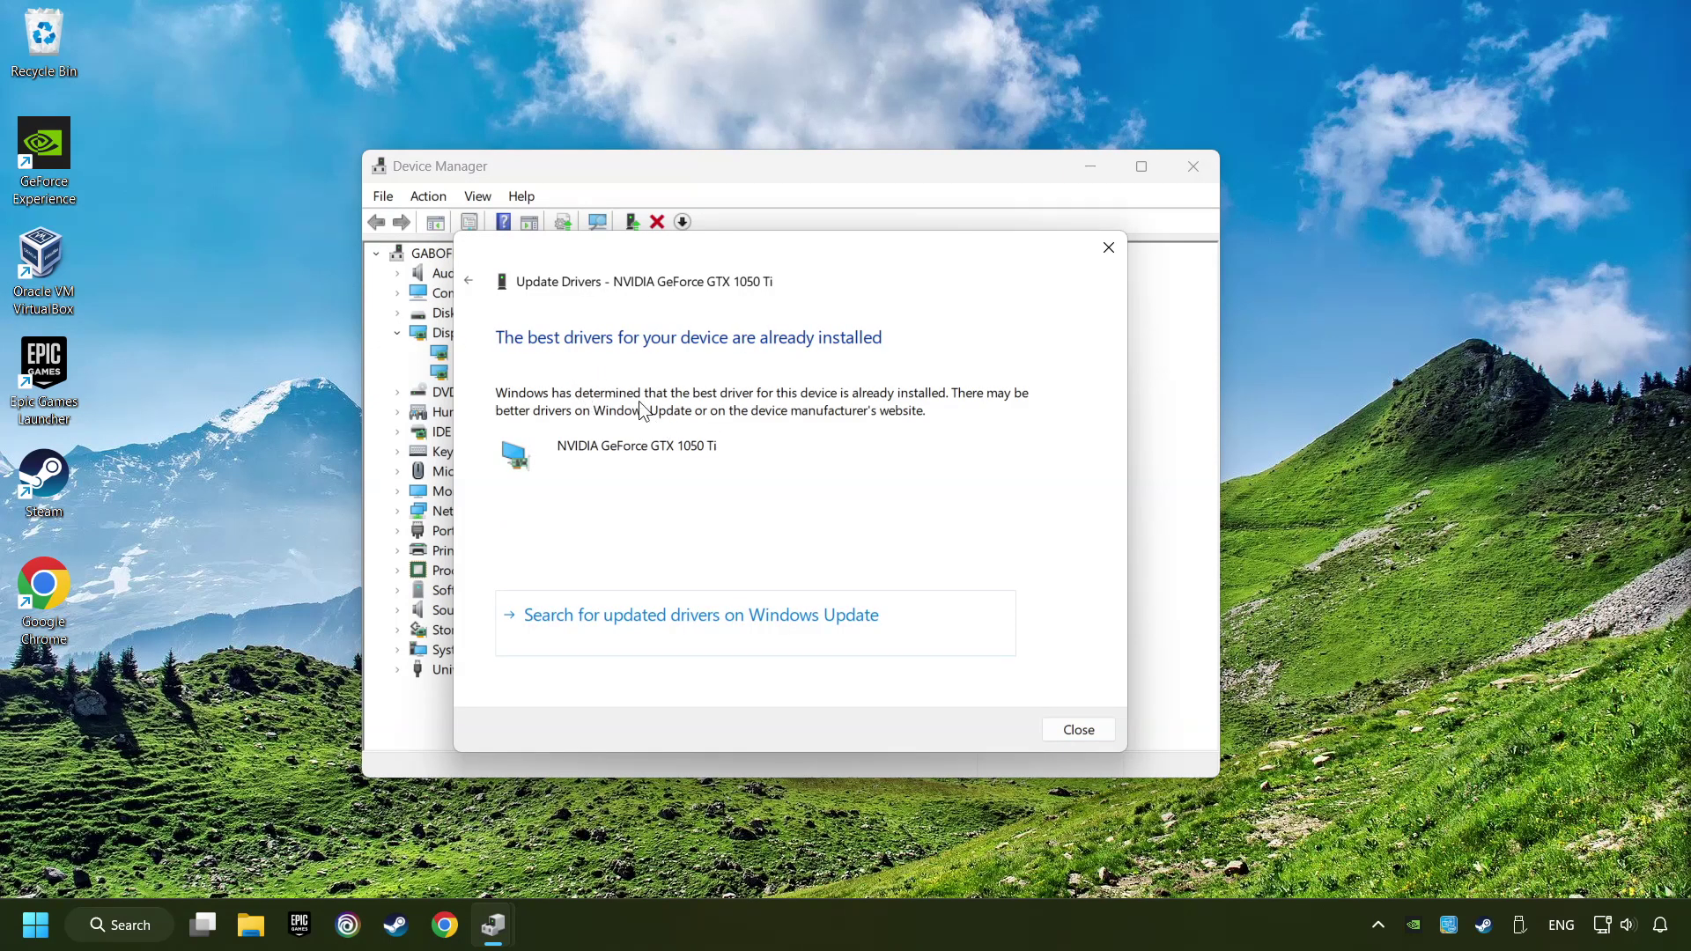
{"action": "left_click", "coordinate": [1079, 730]}
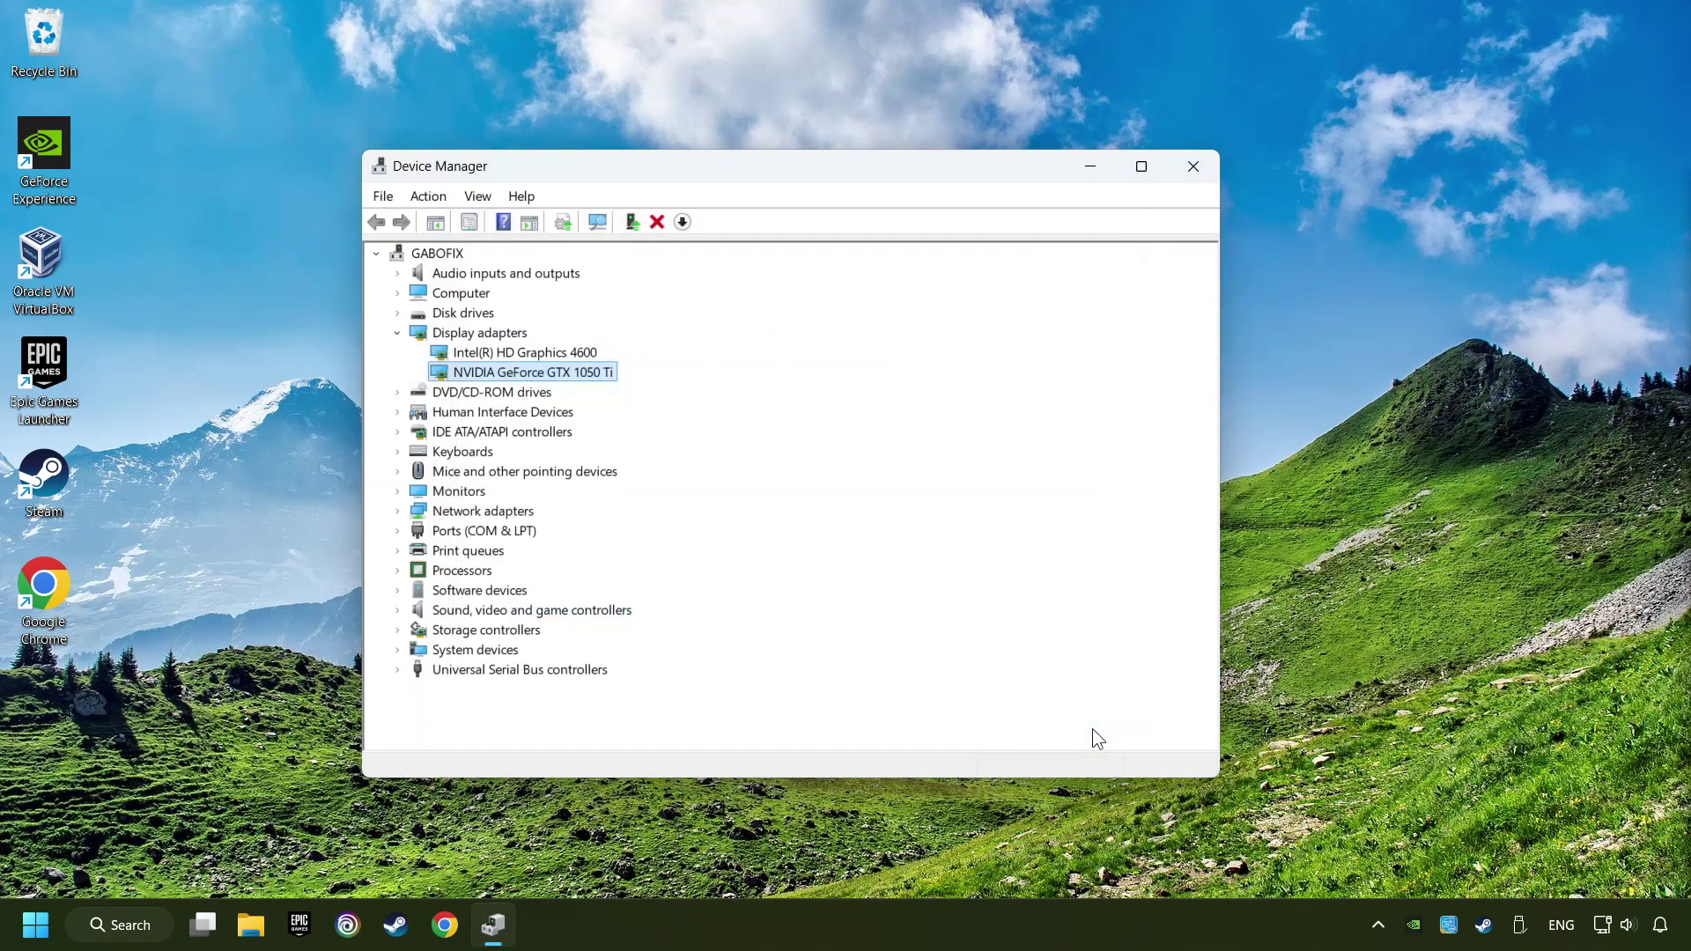
Close Device Manager and search Chrome for 'nvidia geforce driver download'.
{"action": "left_click", "coordinate": [1196, 173]}
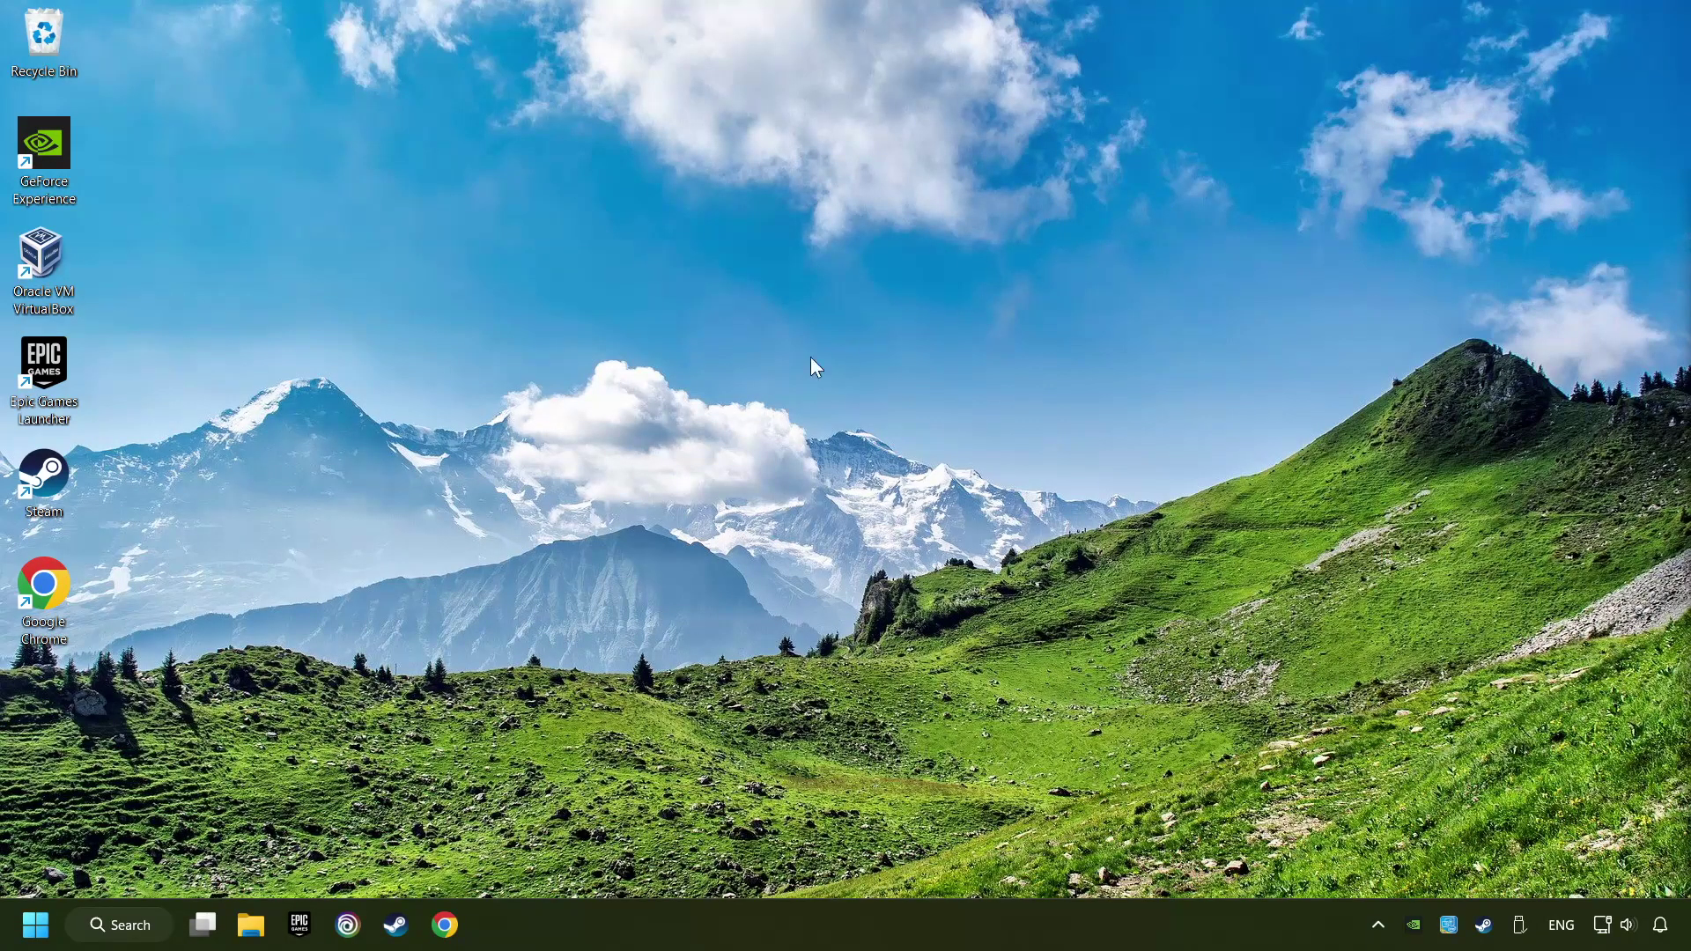
{"action": "left_click", "coordinate": [445, 925]}
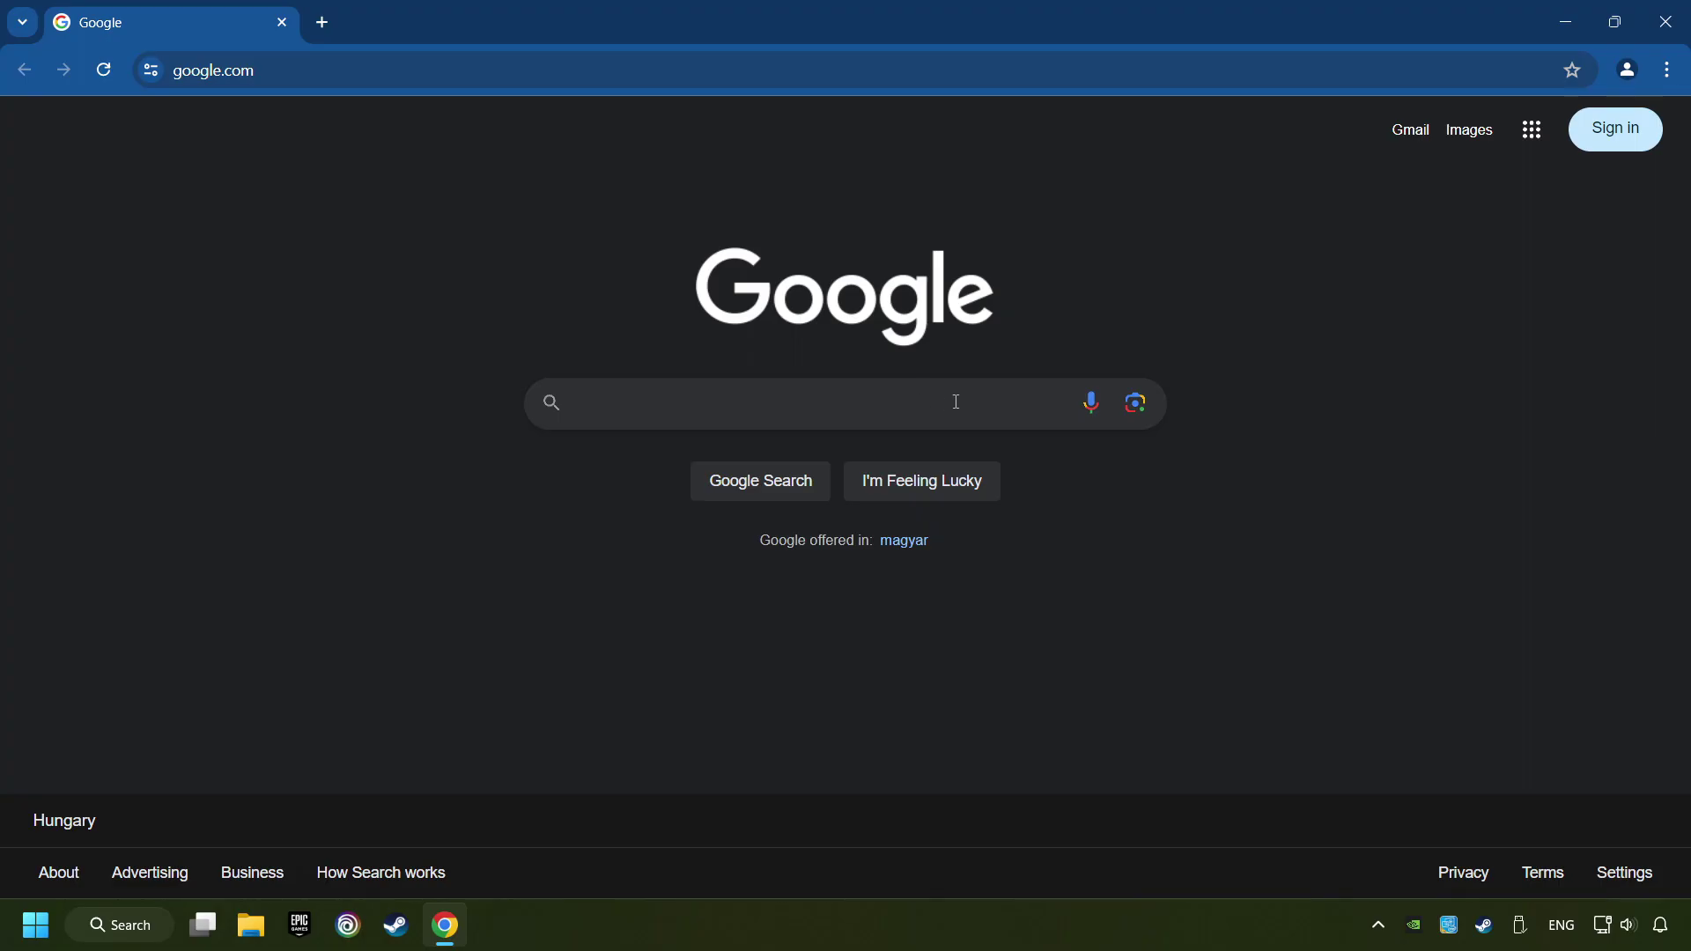
{"action": "type", "text": "nvi"}
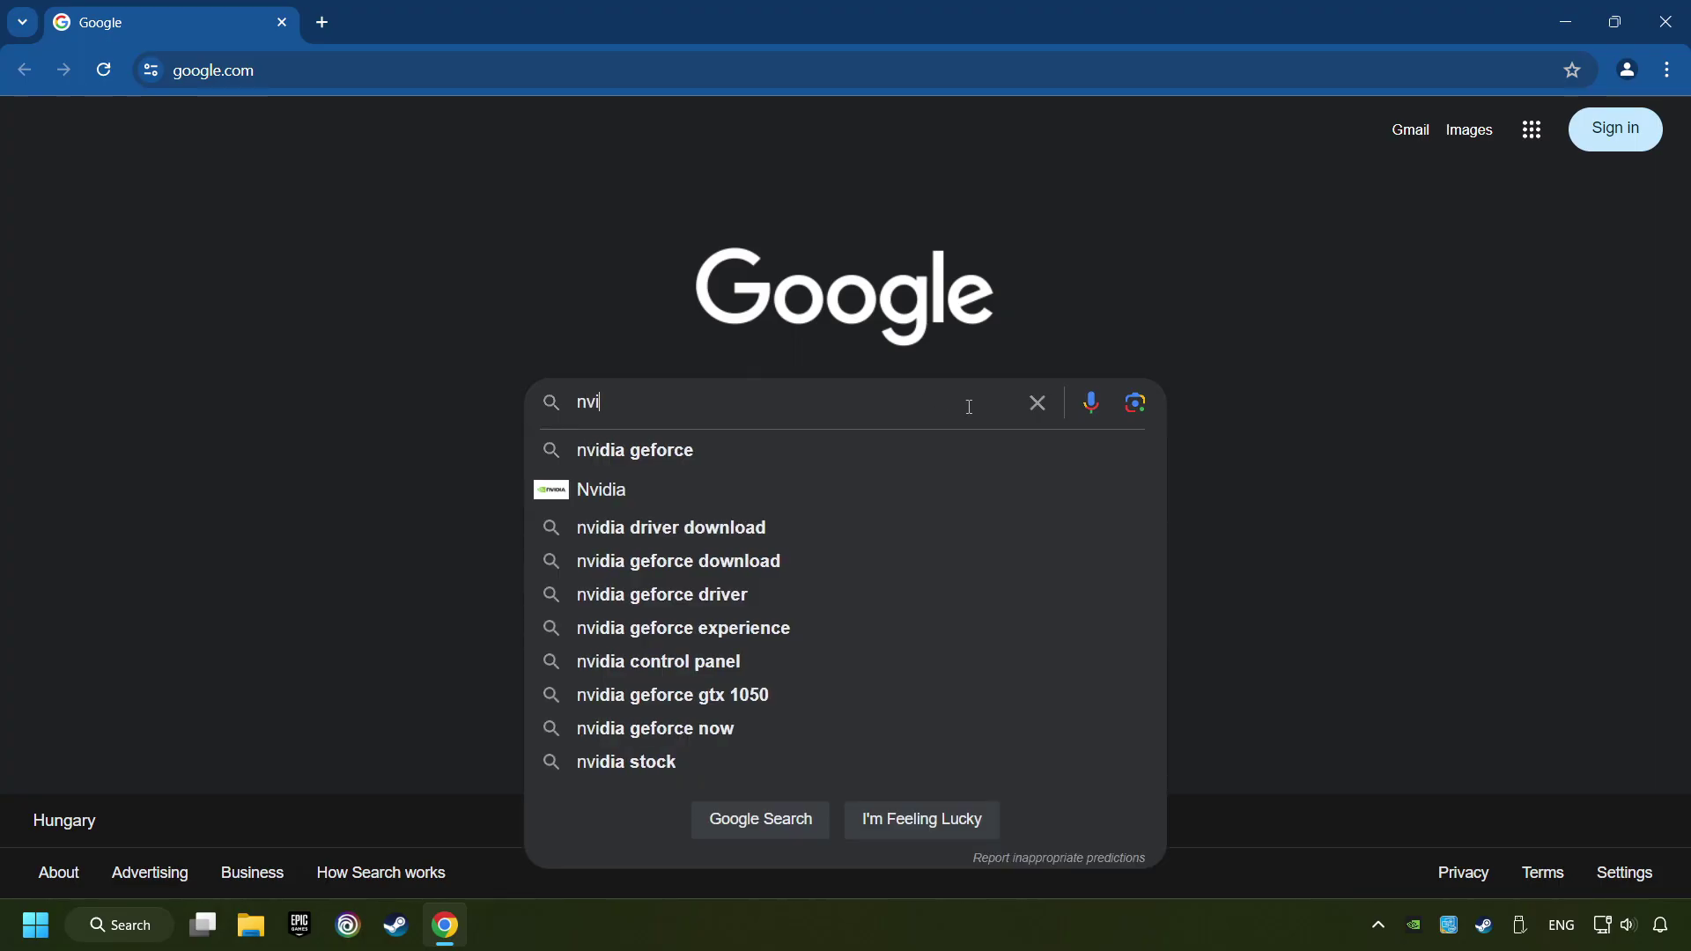
{"action": "type", "text": "dia geforce"}
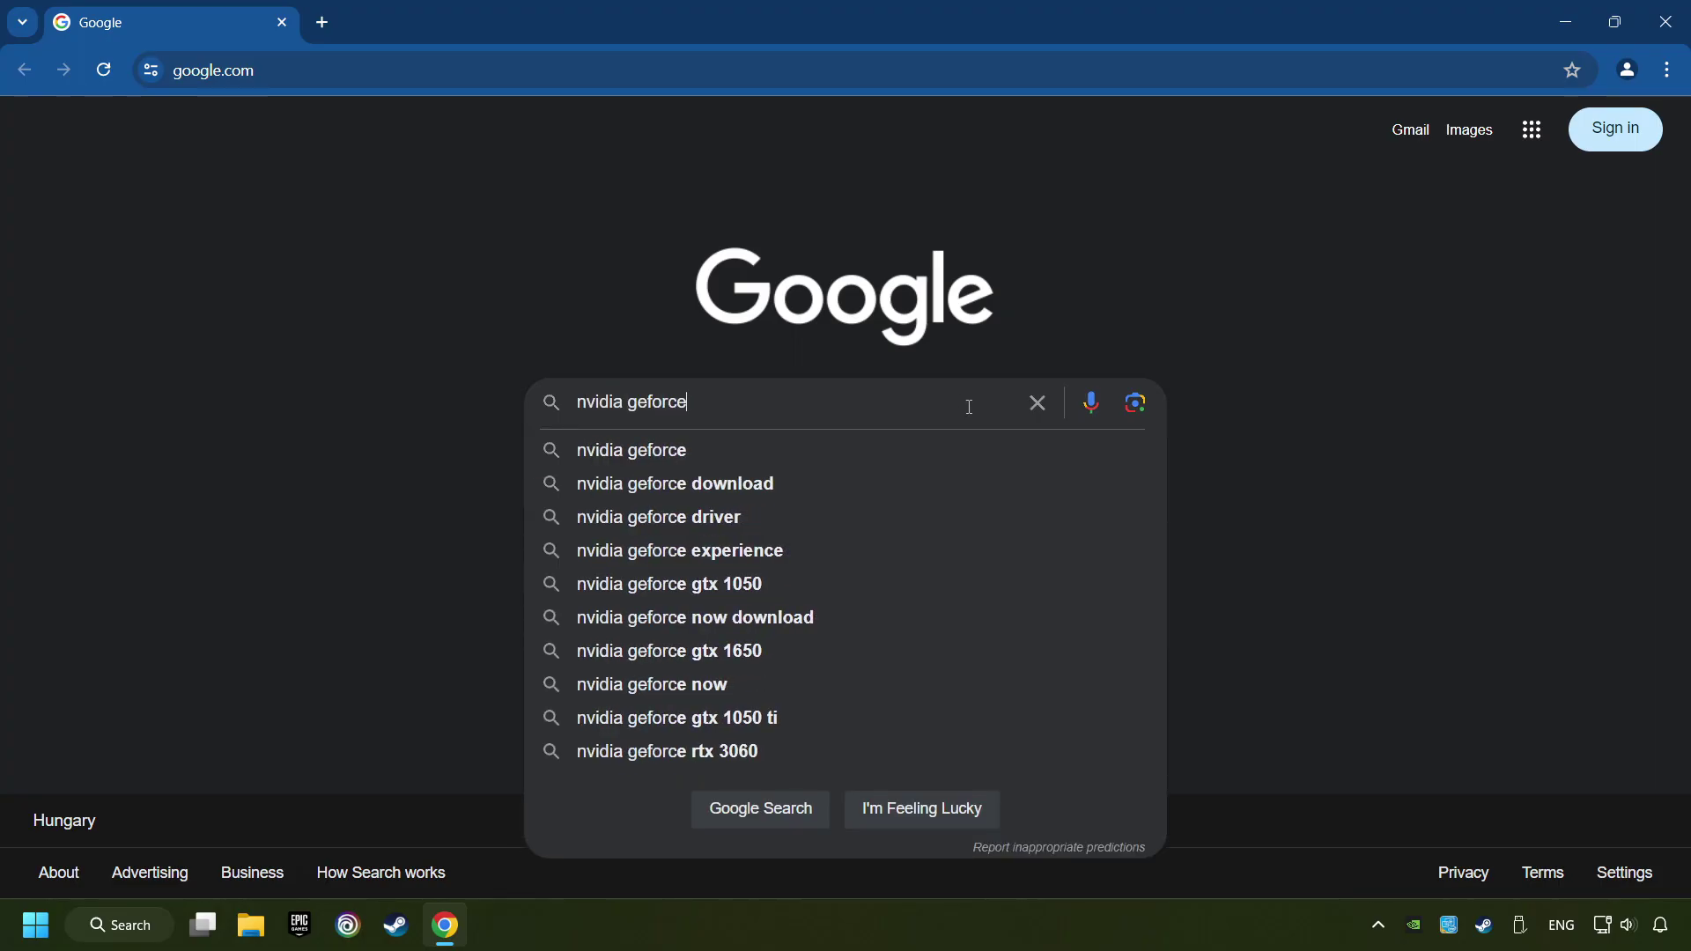
{"action": "type", "text": " driver dow"}
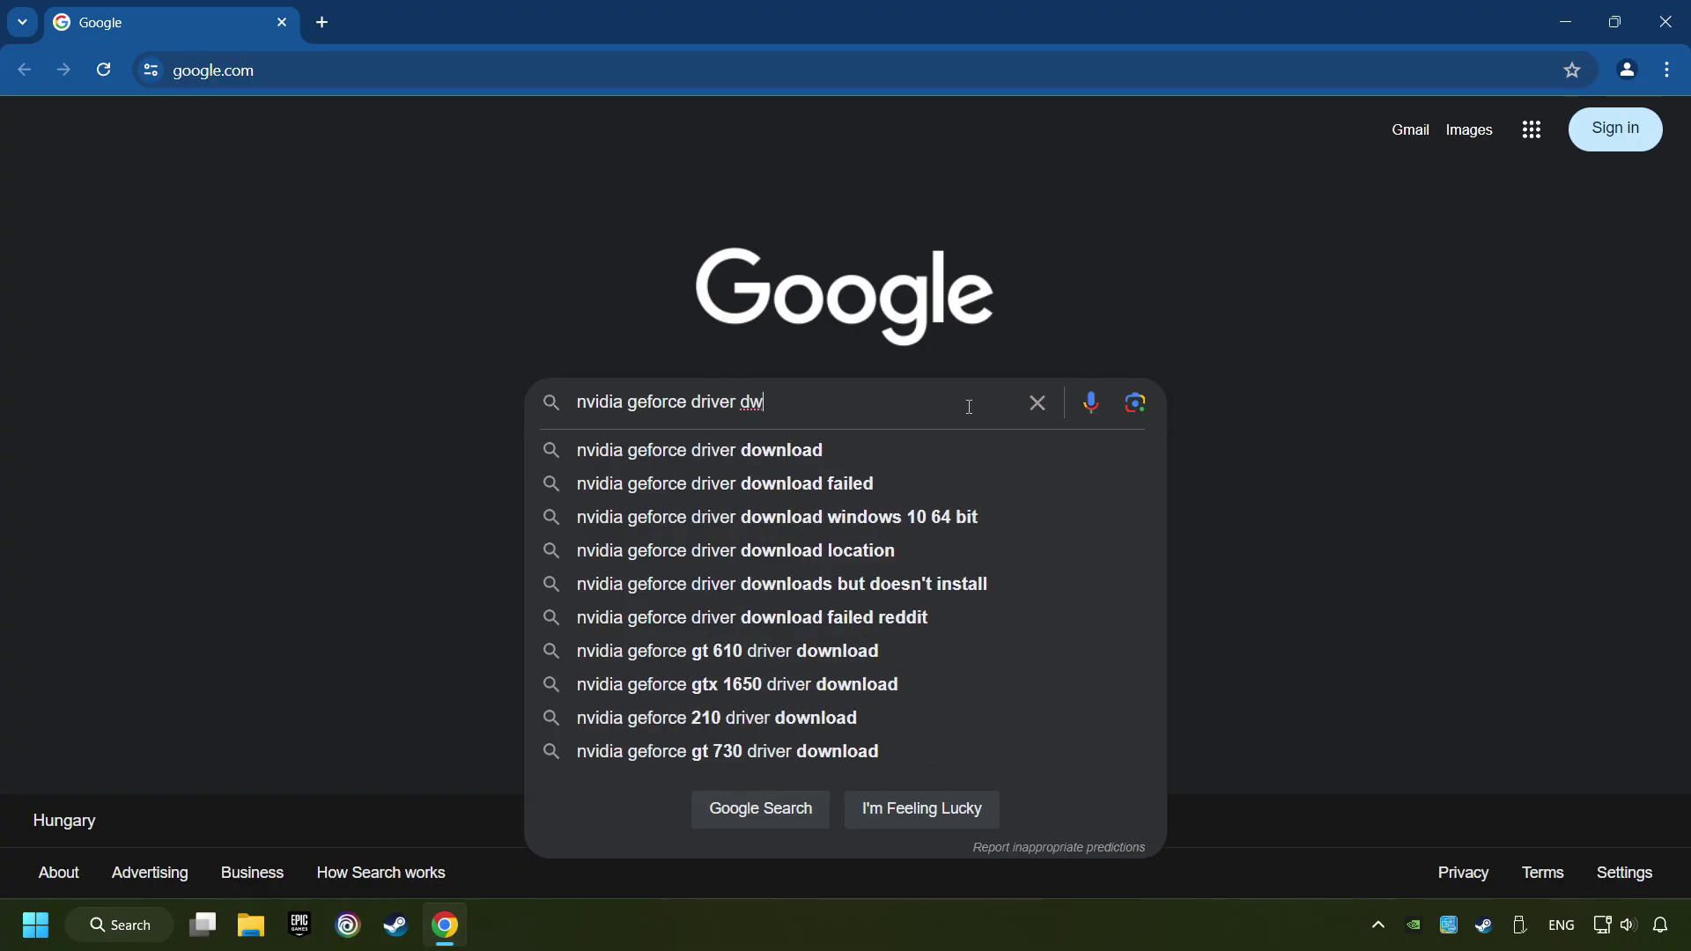
{"action": "type", "text": "nload"}
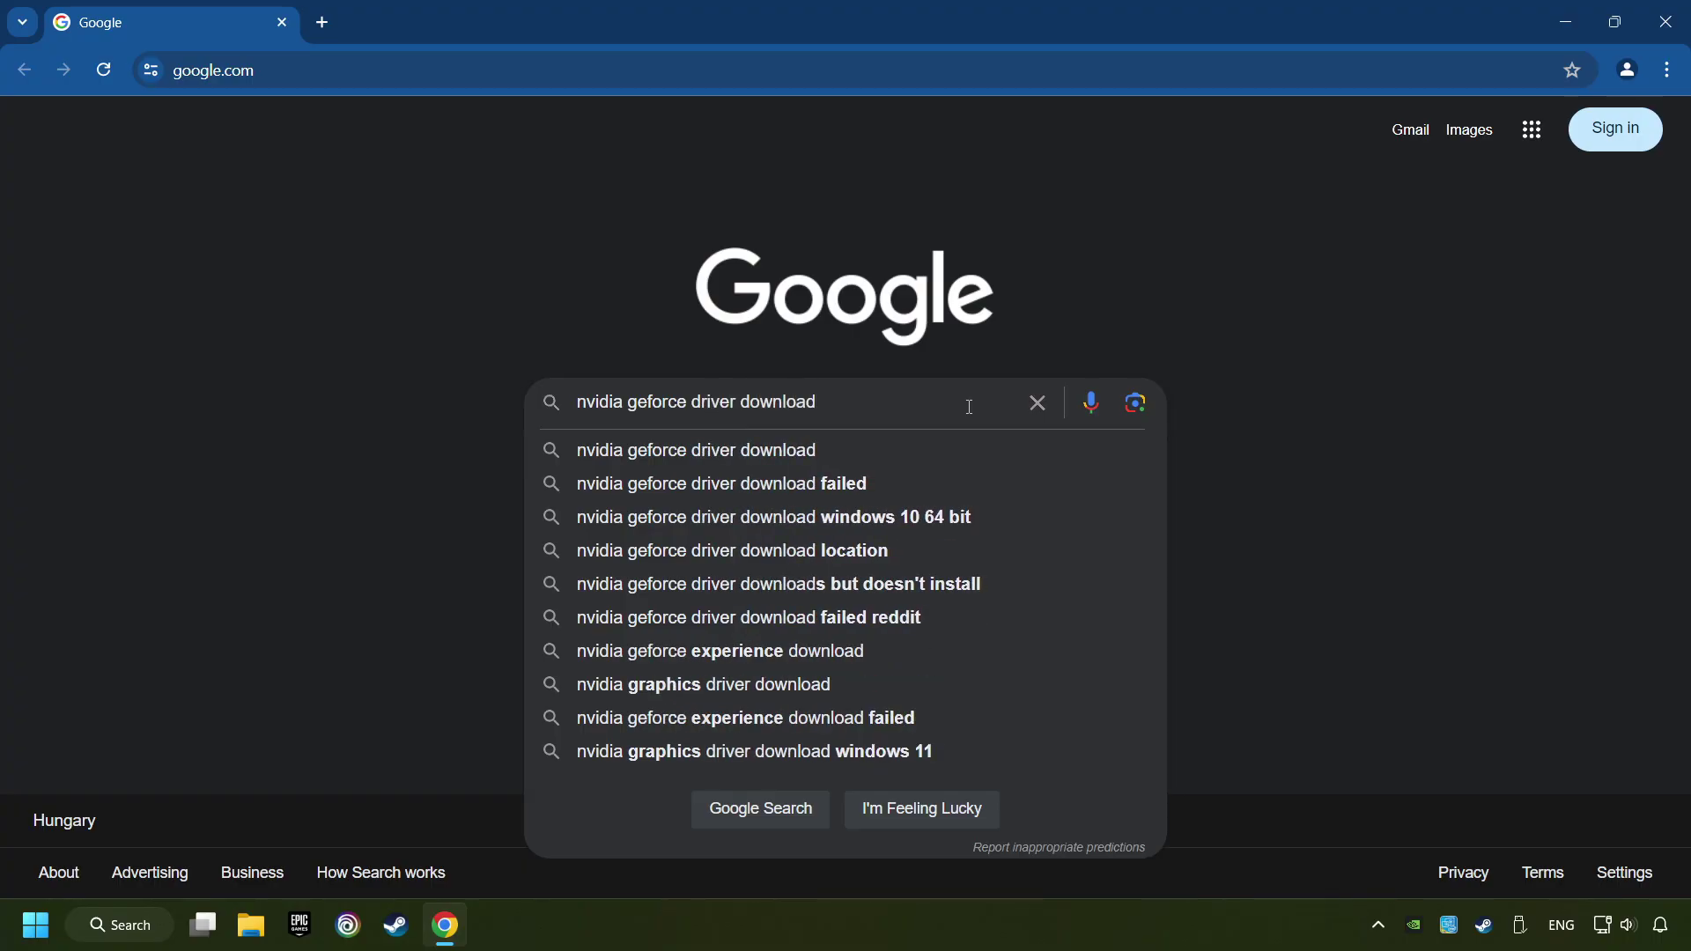
{"action": "key", "text": "Return"}
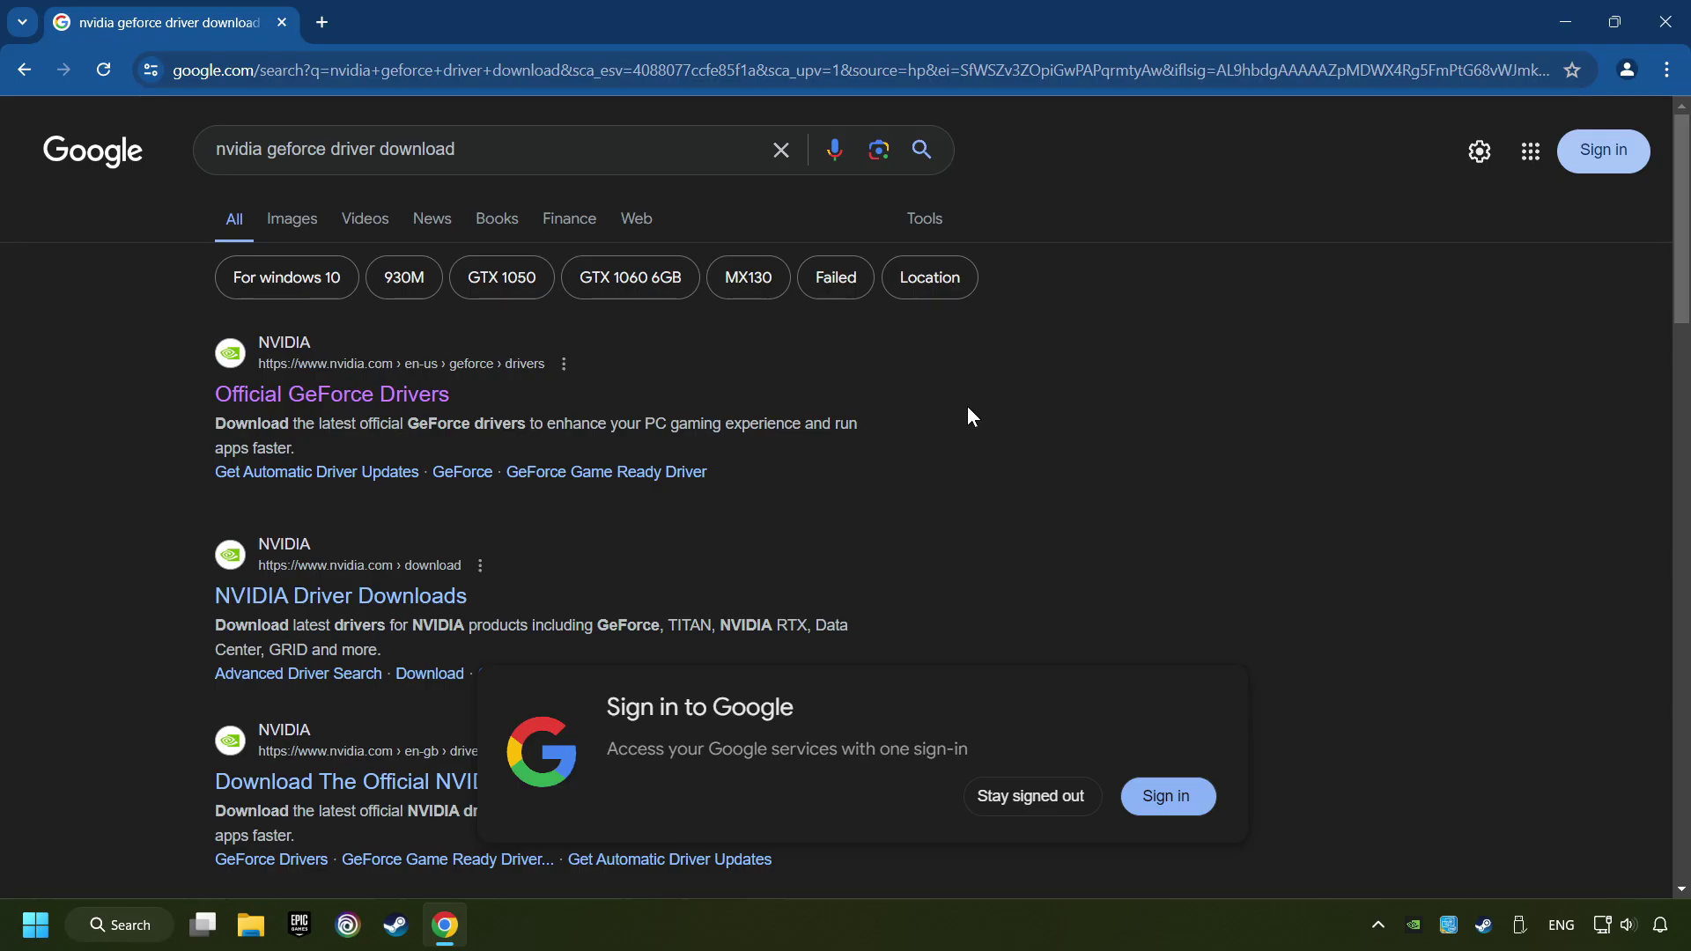
Download GeForce Experience from the Official GeForce Drivers page, run the installer, and close Chrome.
{"action": "left_click", "coordinate": [326, 401]}
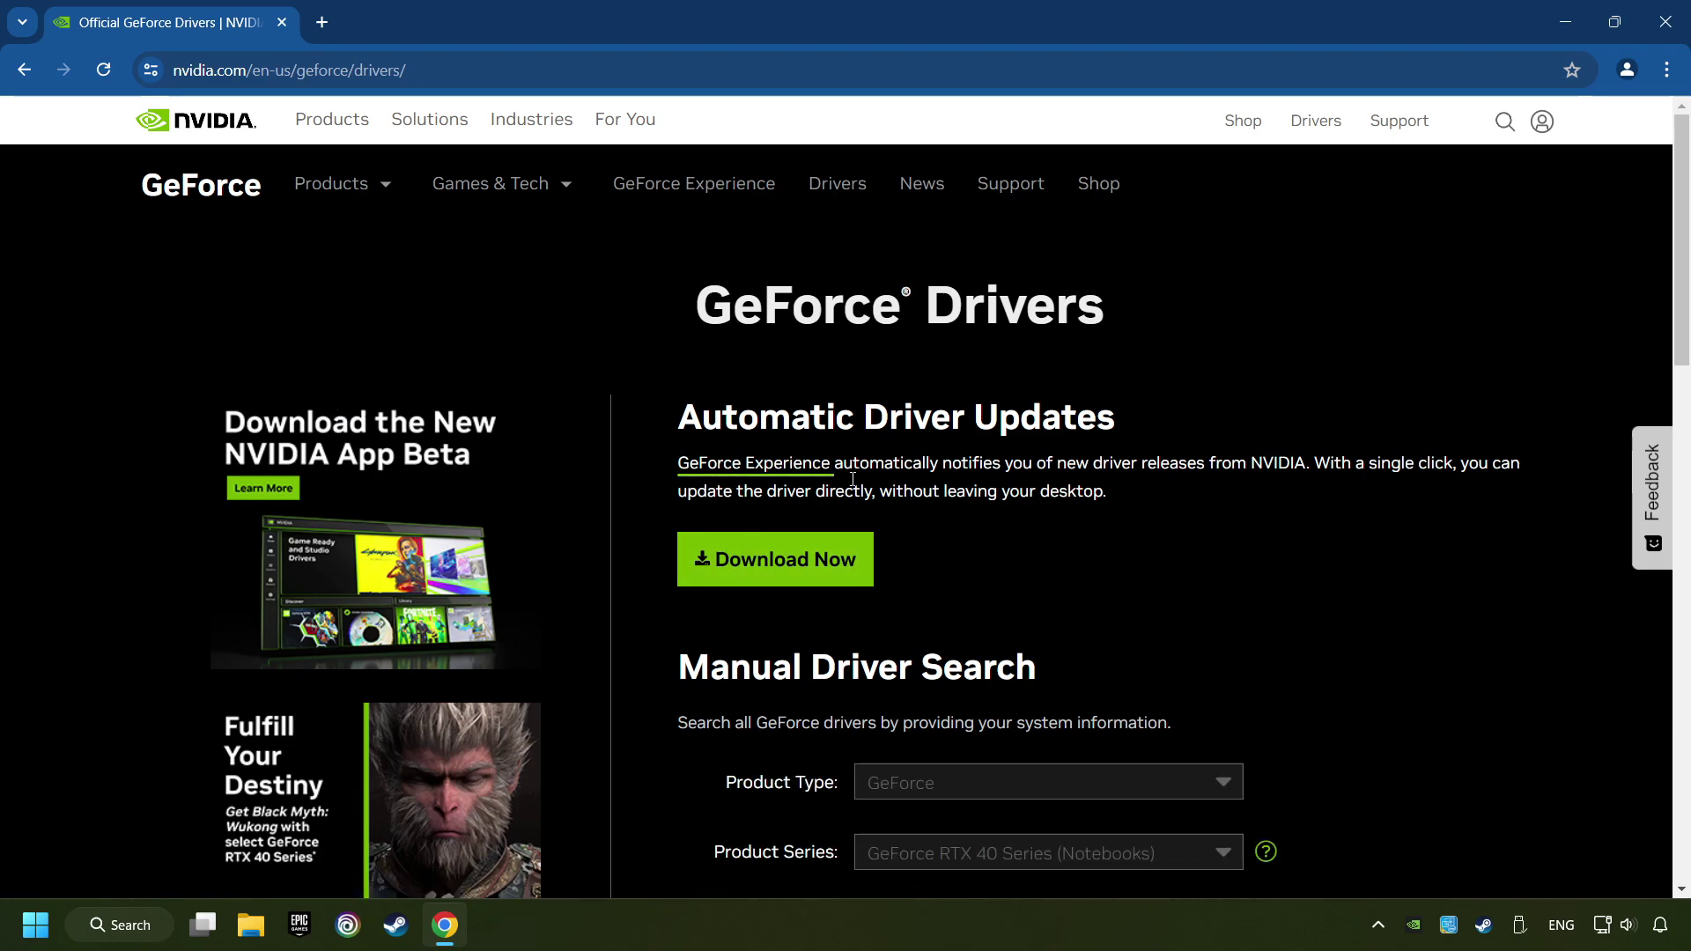
{"action": "left_click", "coordinate": [799, 577]}
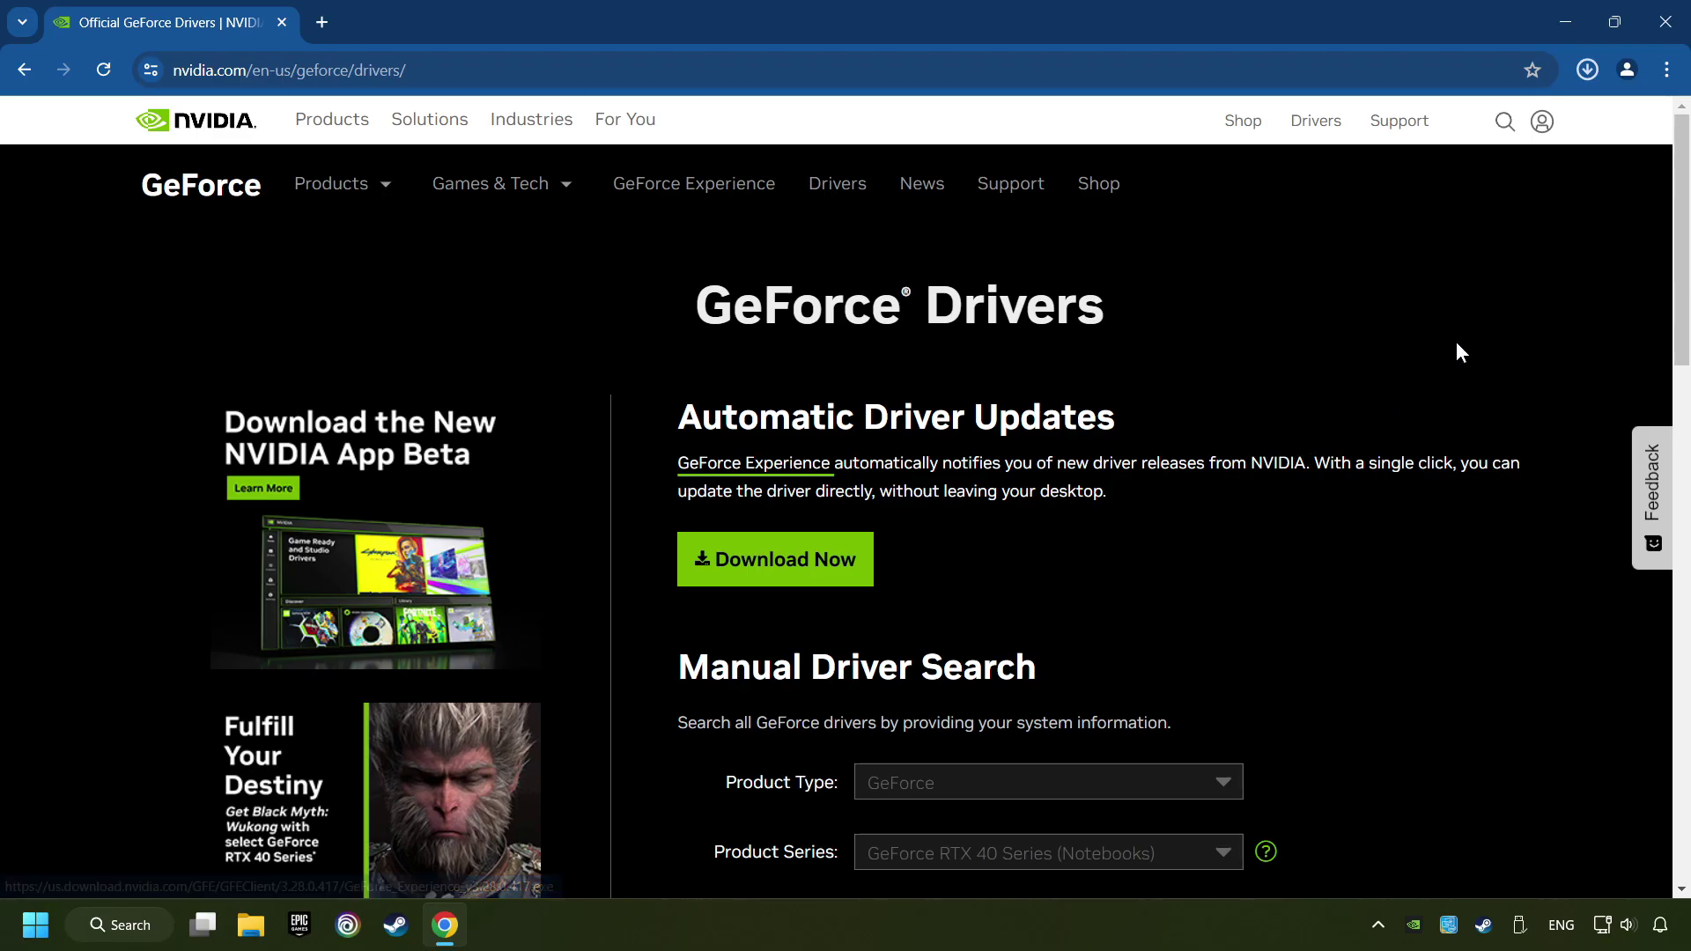
{"action": "left_click", "coordinate": [1587, 73]}
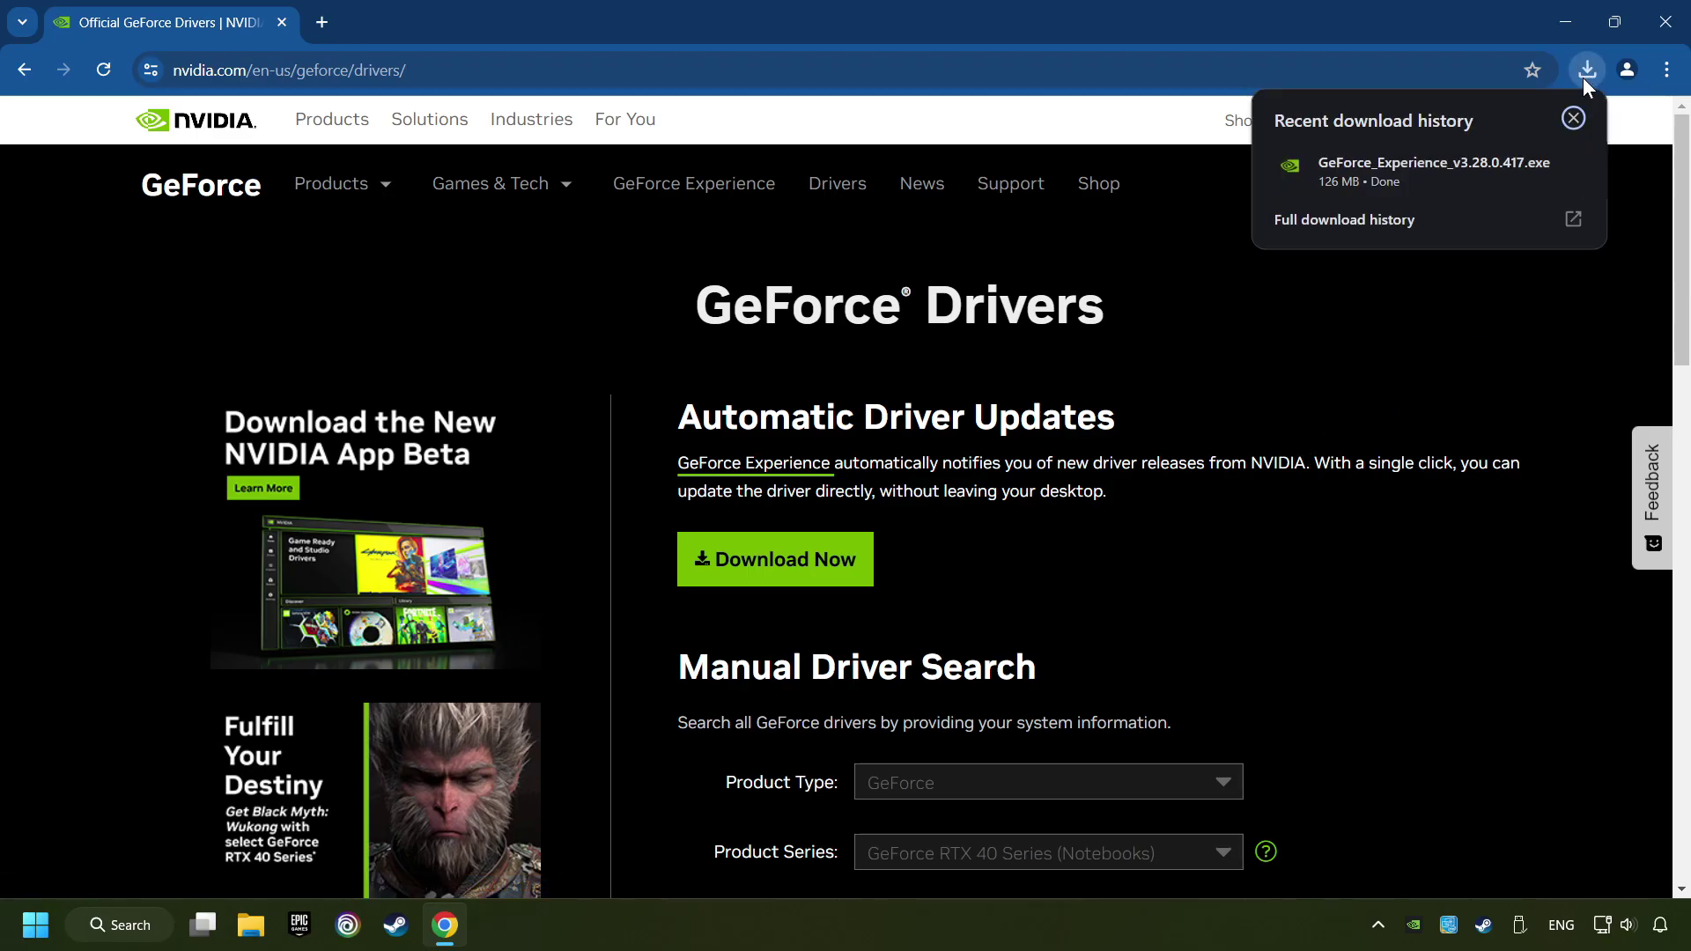
{"action": "left_click", "coordinate": [1447, 166]}
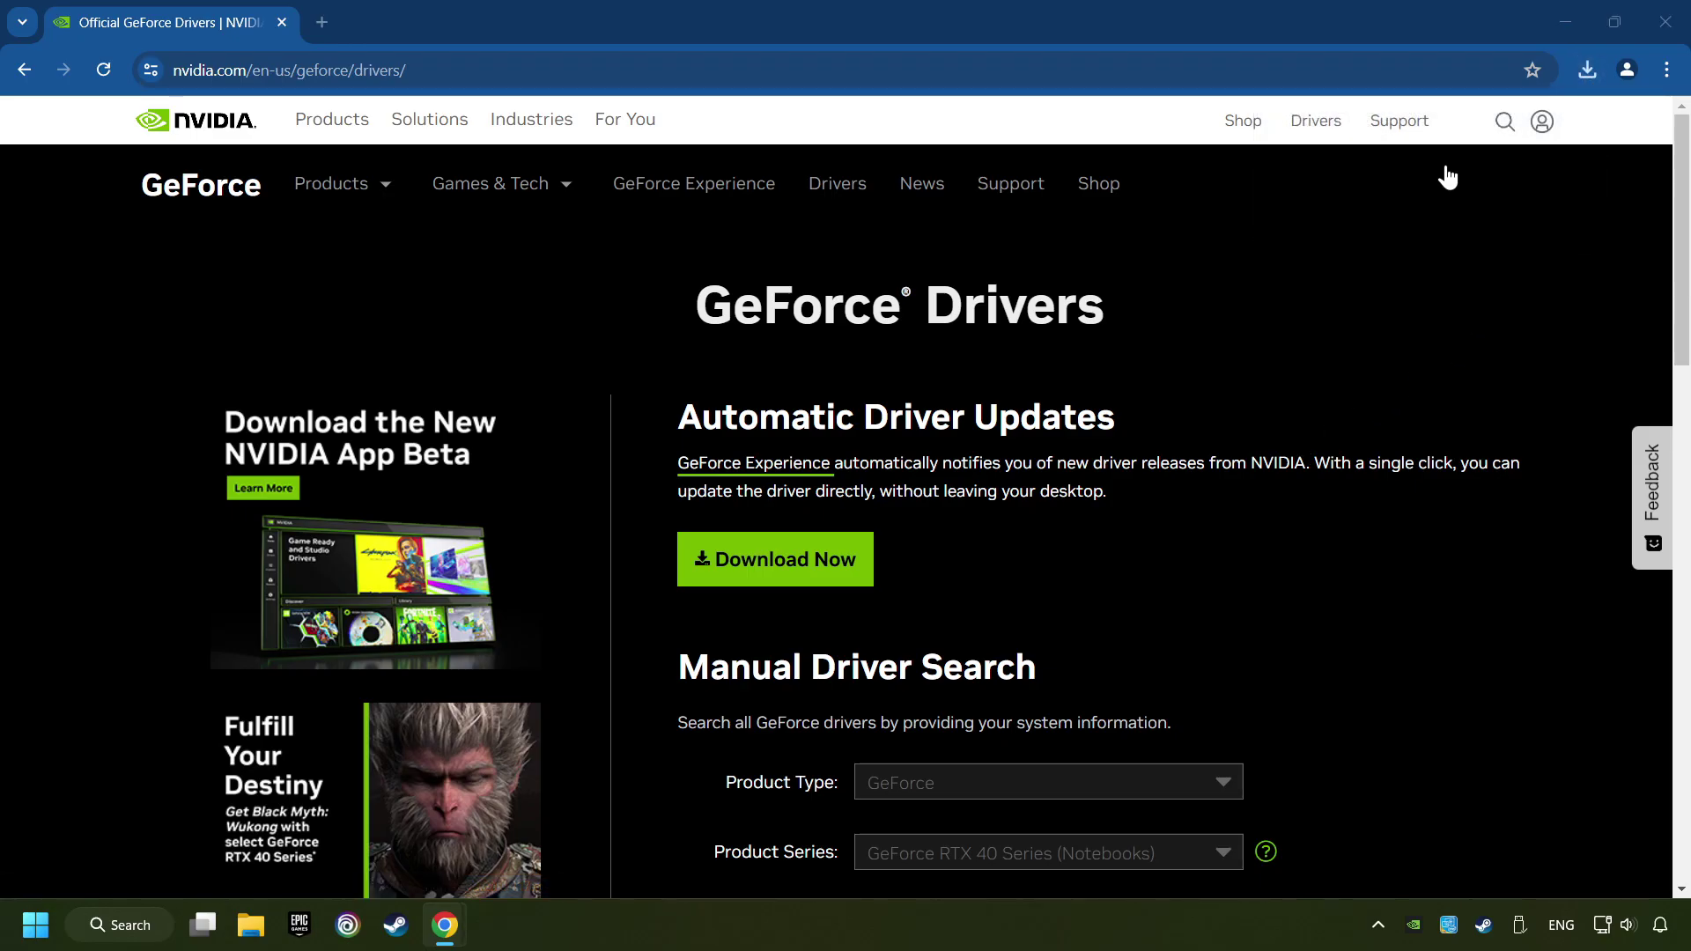
{"action": "left_click", "coordinate": [1676, 34]}
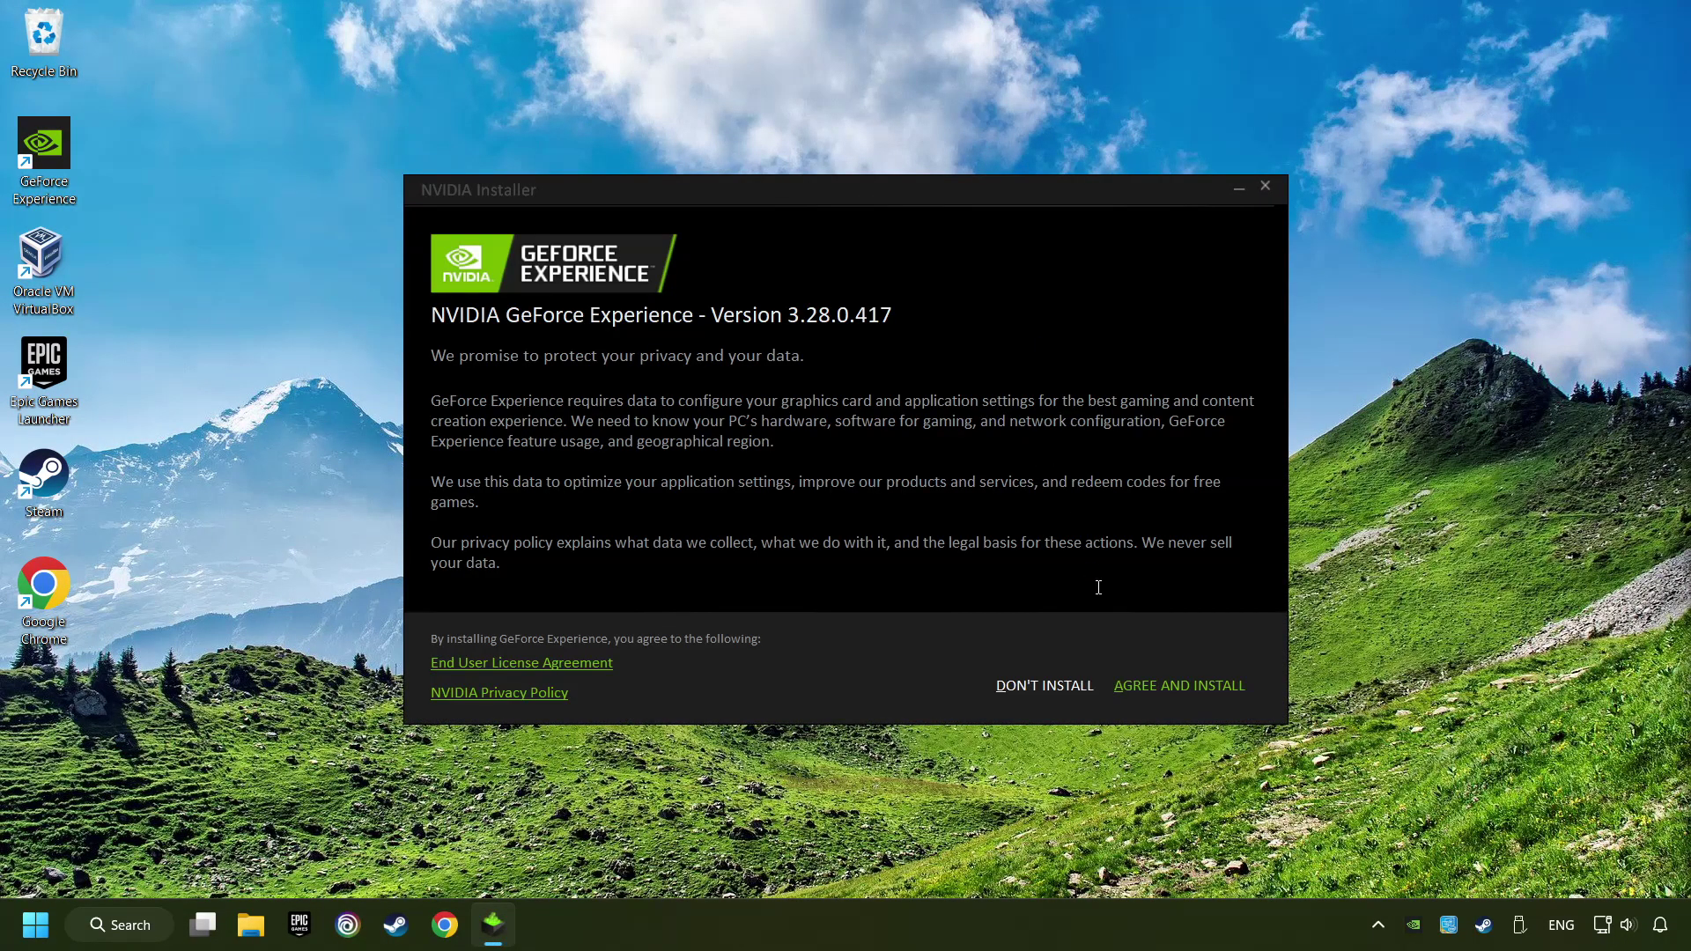
Install GeForce Experience, confirm Game Ready Driver 556.12 is current, and close the app.
{"action": "left_click", "coordinate": [1238, 703]}
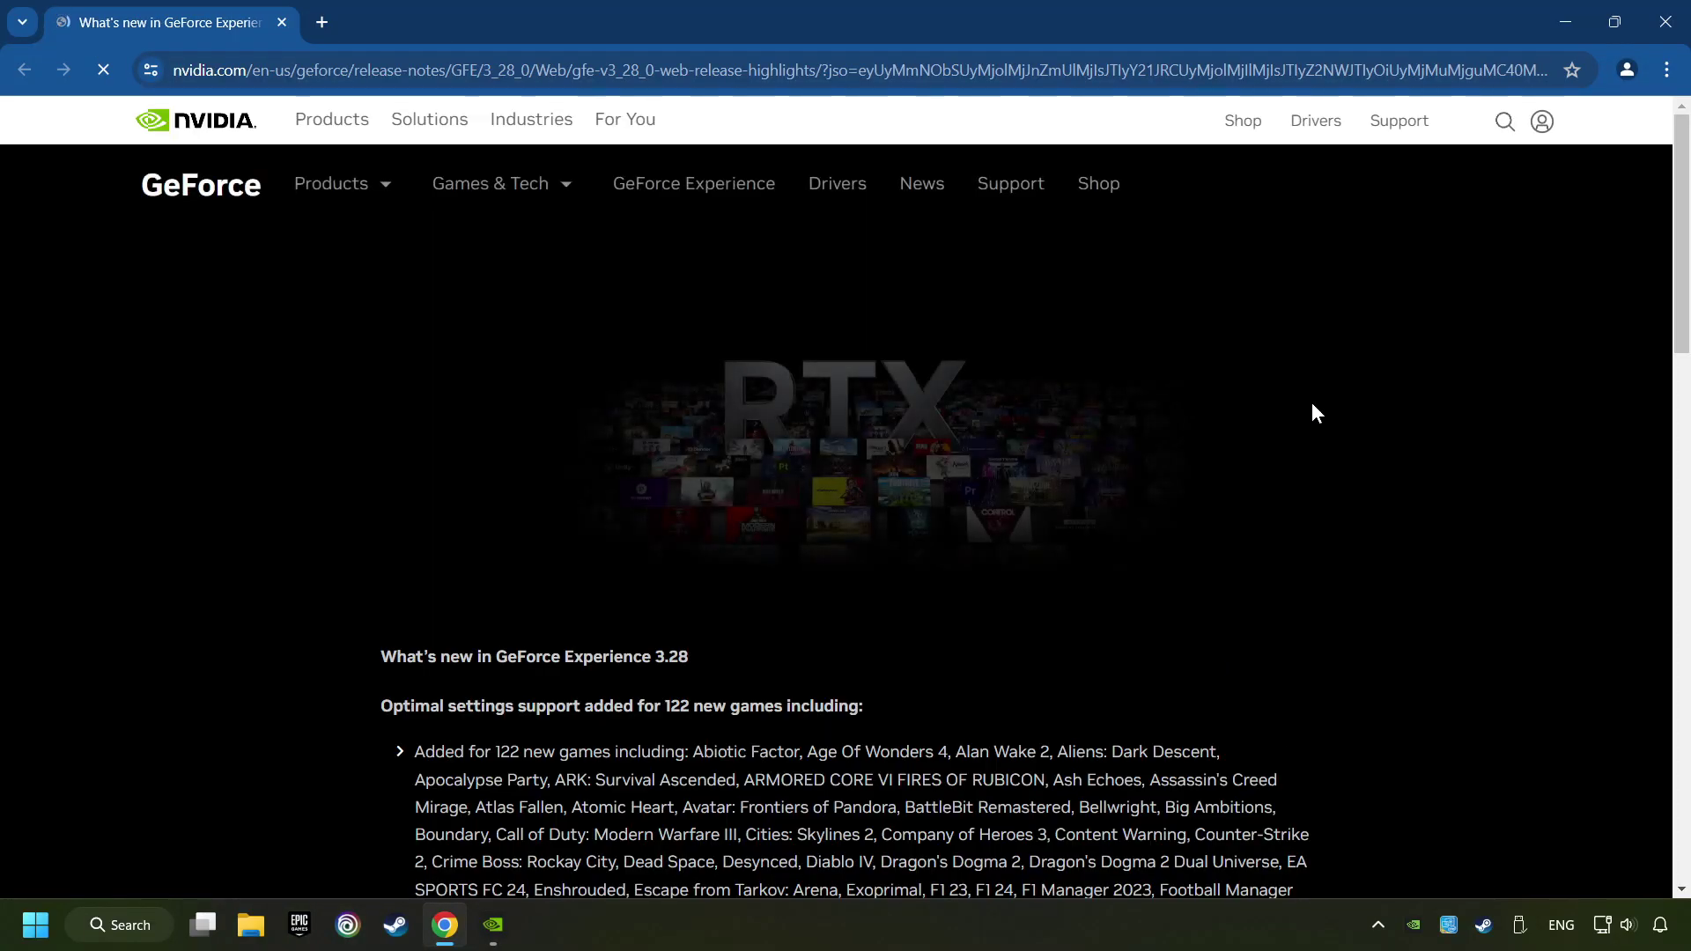
{"action": "left_click", "coordinate": [1665, 22]}
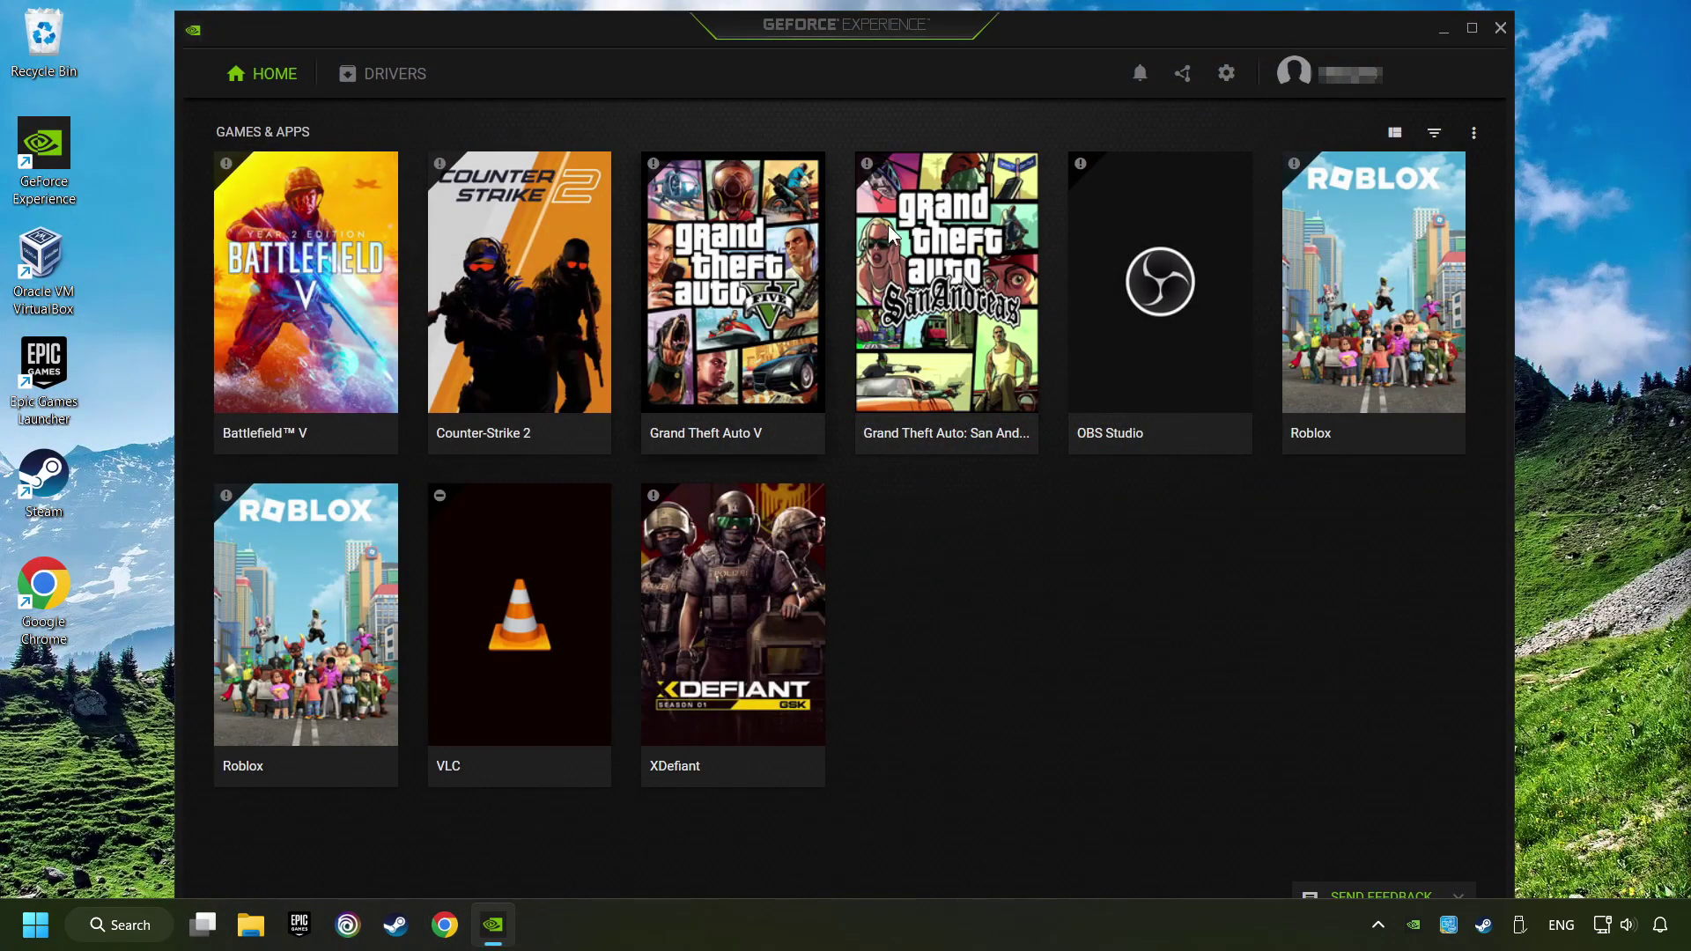
{"action": "left_click", "coordinate": [390, 87]}
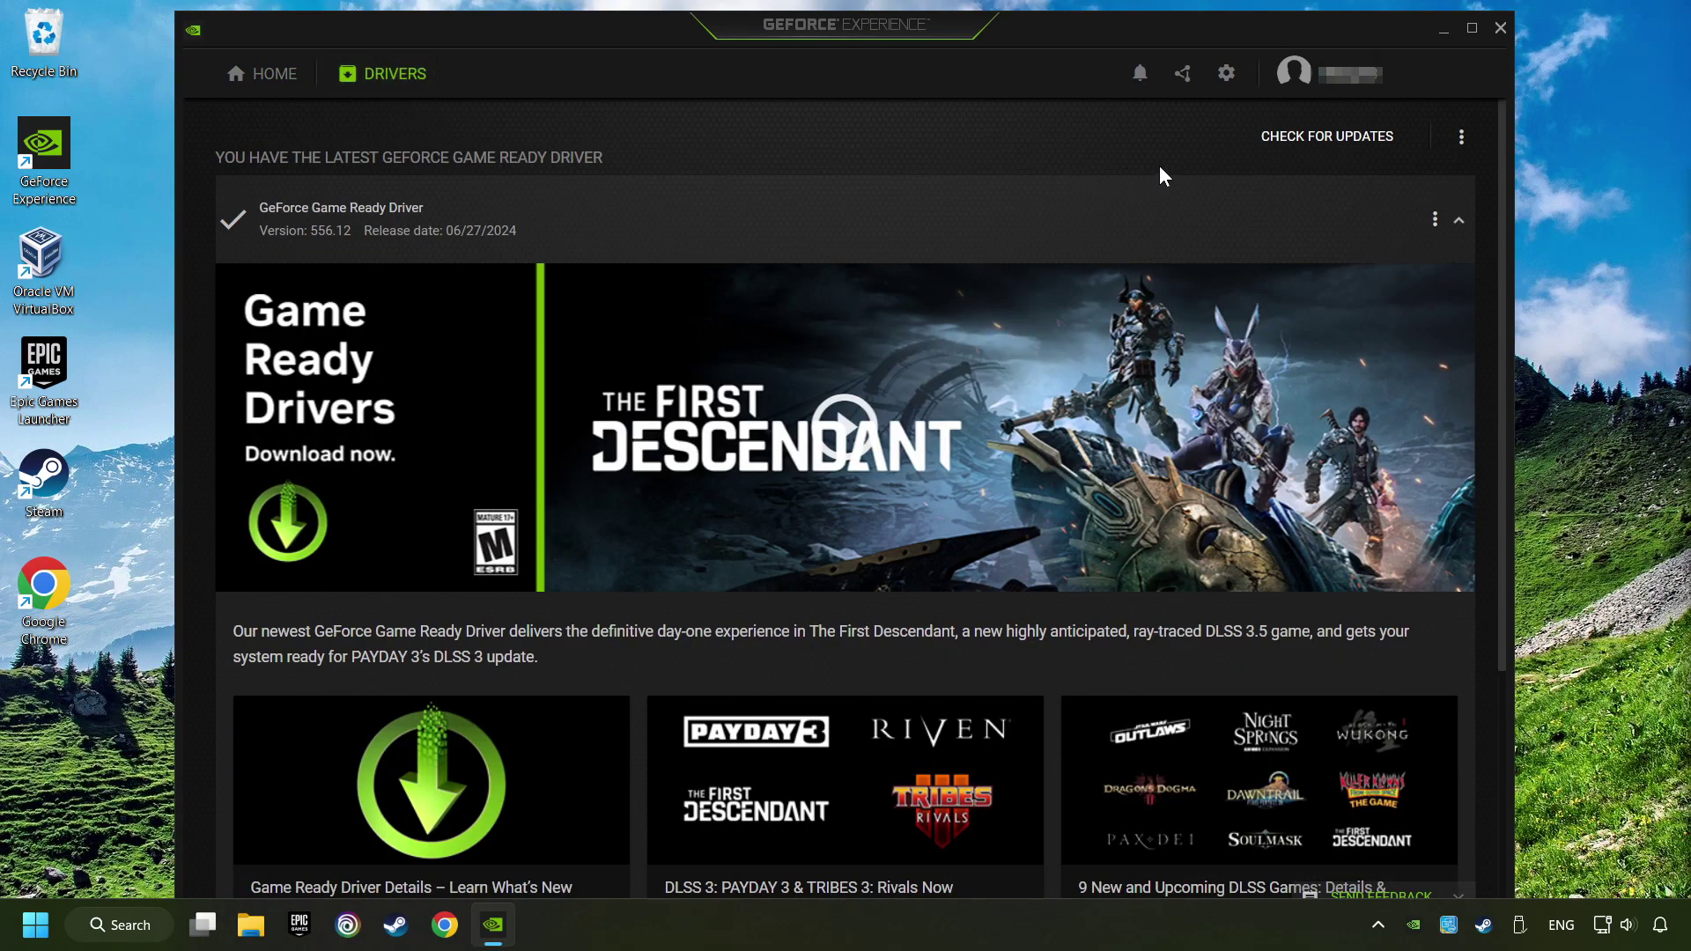
{"action": "left_click", "coordinate": [1340, 148]}
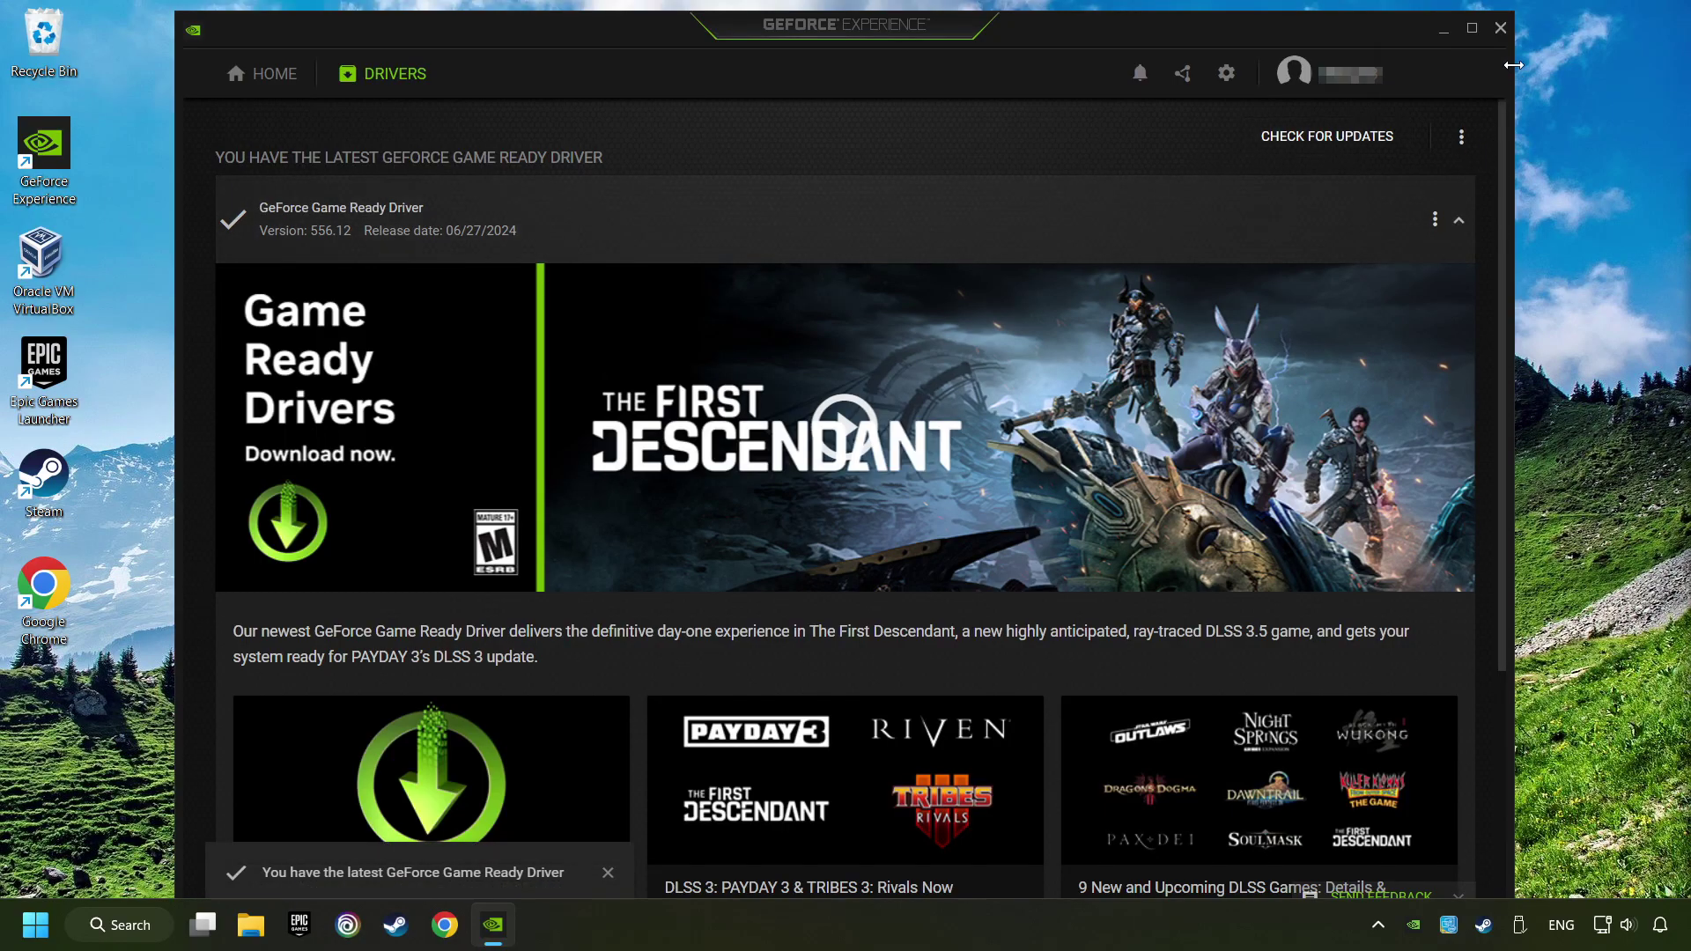
{"action": "left_click", "coordinate": [1499, 28]}
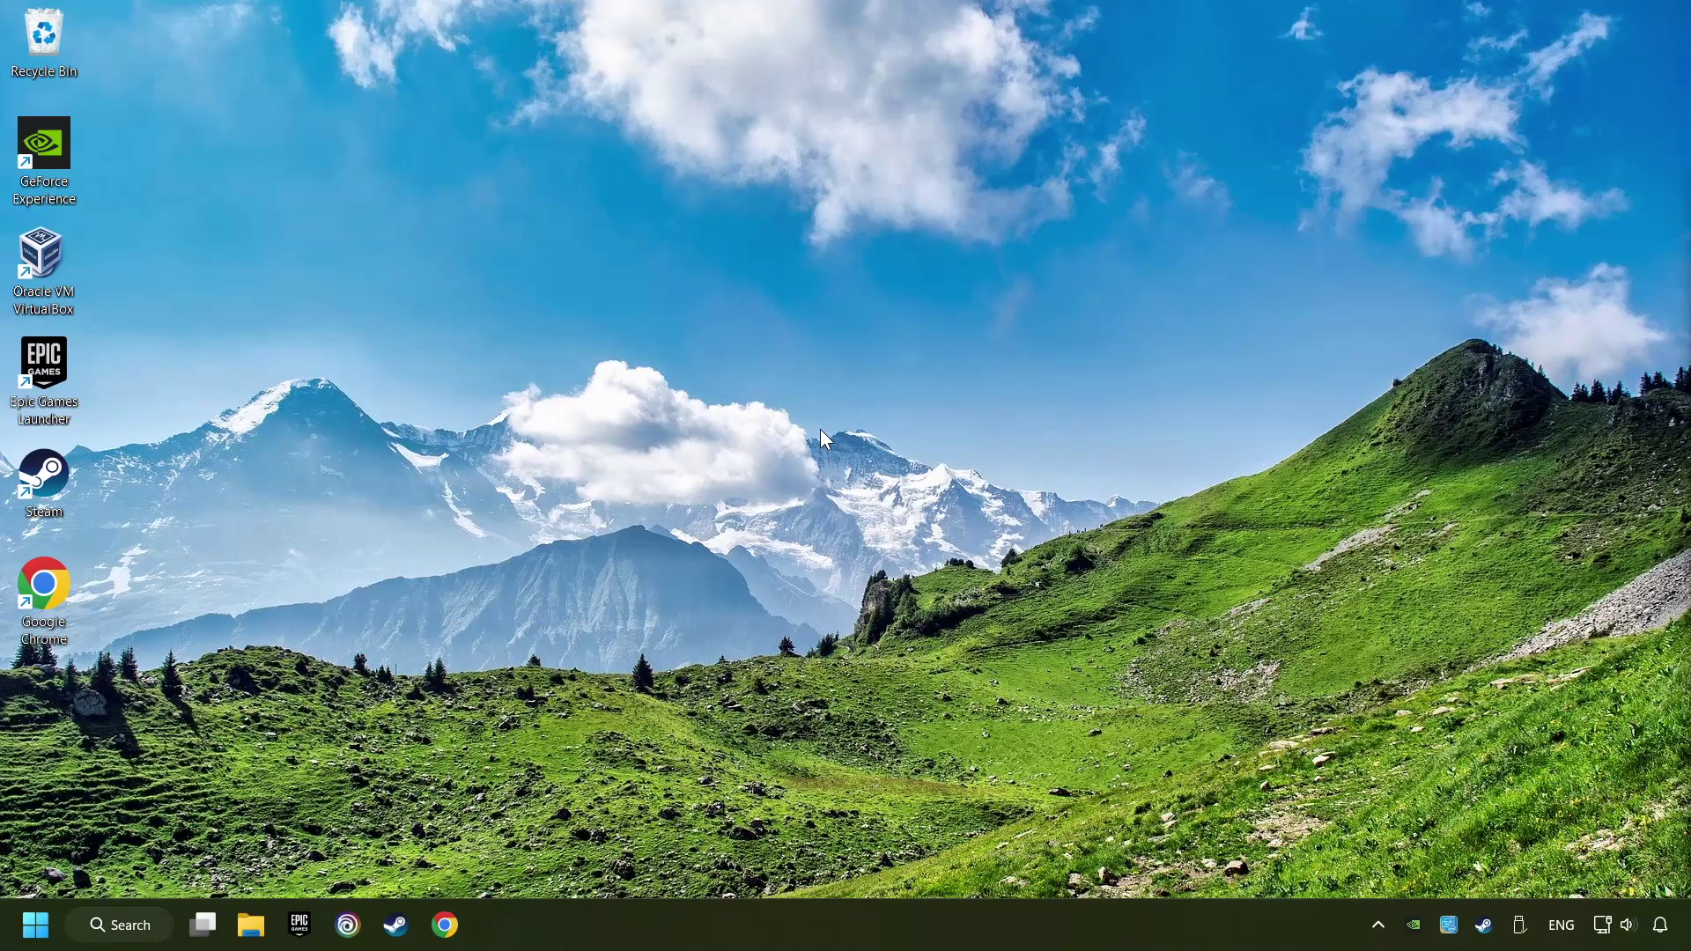
Open Graphics settings and browse for an app to add, cancelling without adding one.
{"action": "left_click", "coordinate": [122, 924]}
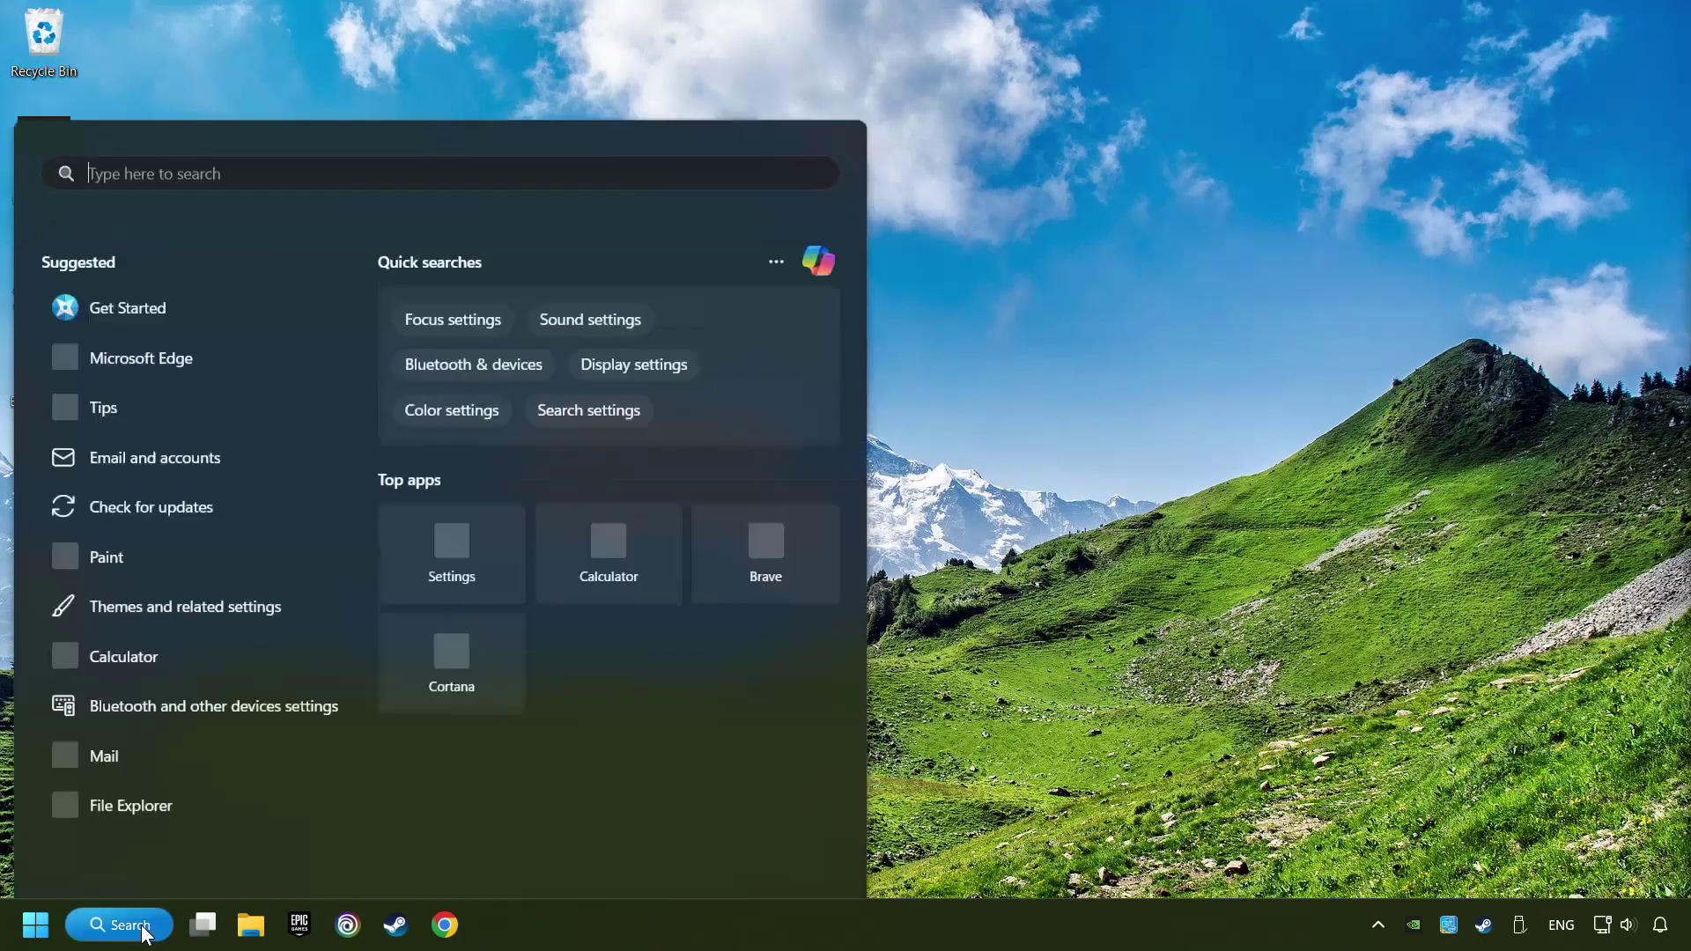
{"action": "type", "text": "graphics se"}
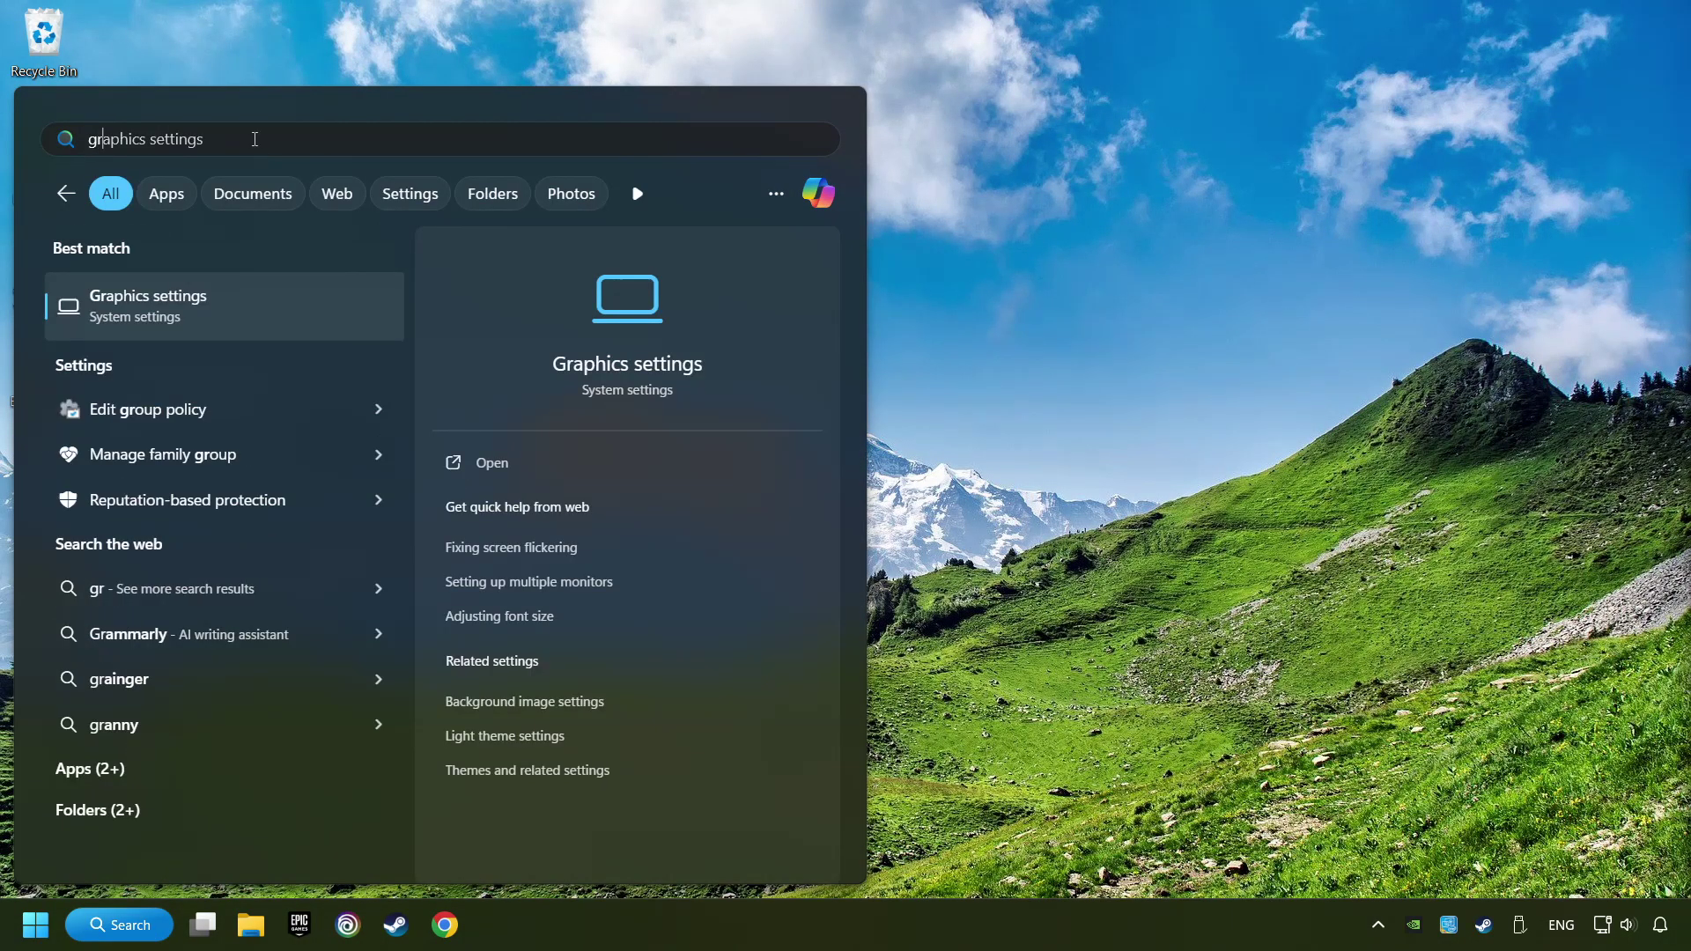
{"action": "type", "text": "ttings"}
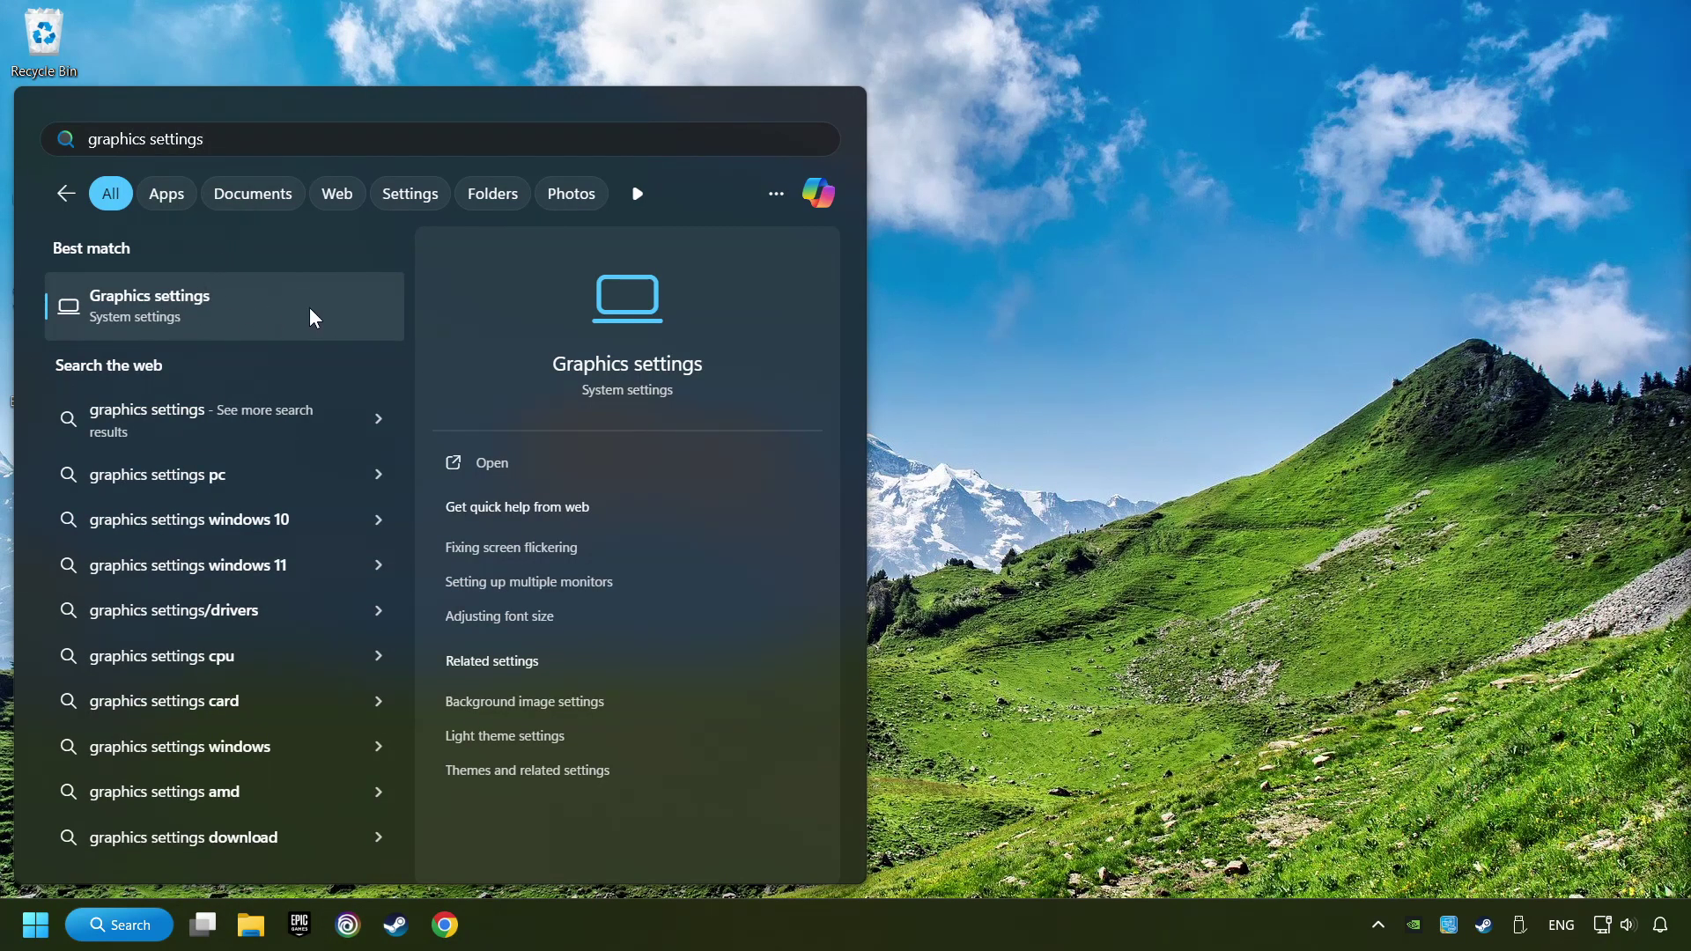
{"action": "left_click", "coordinate": [347, 308]}
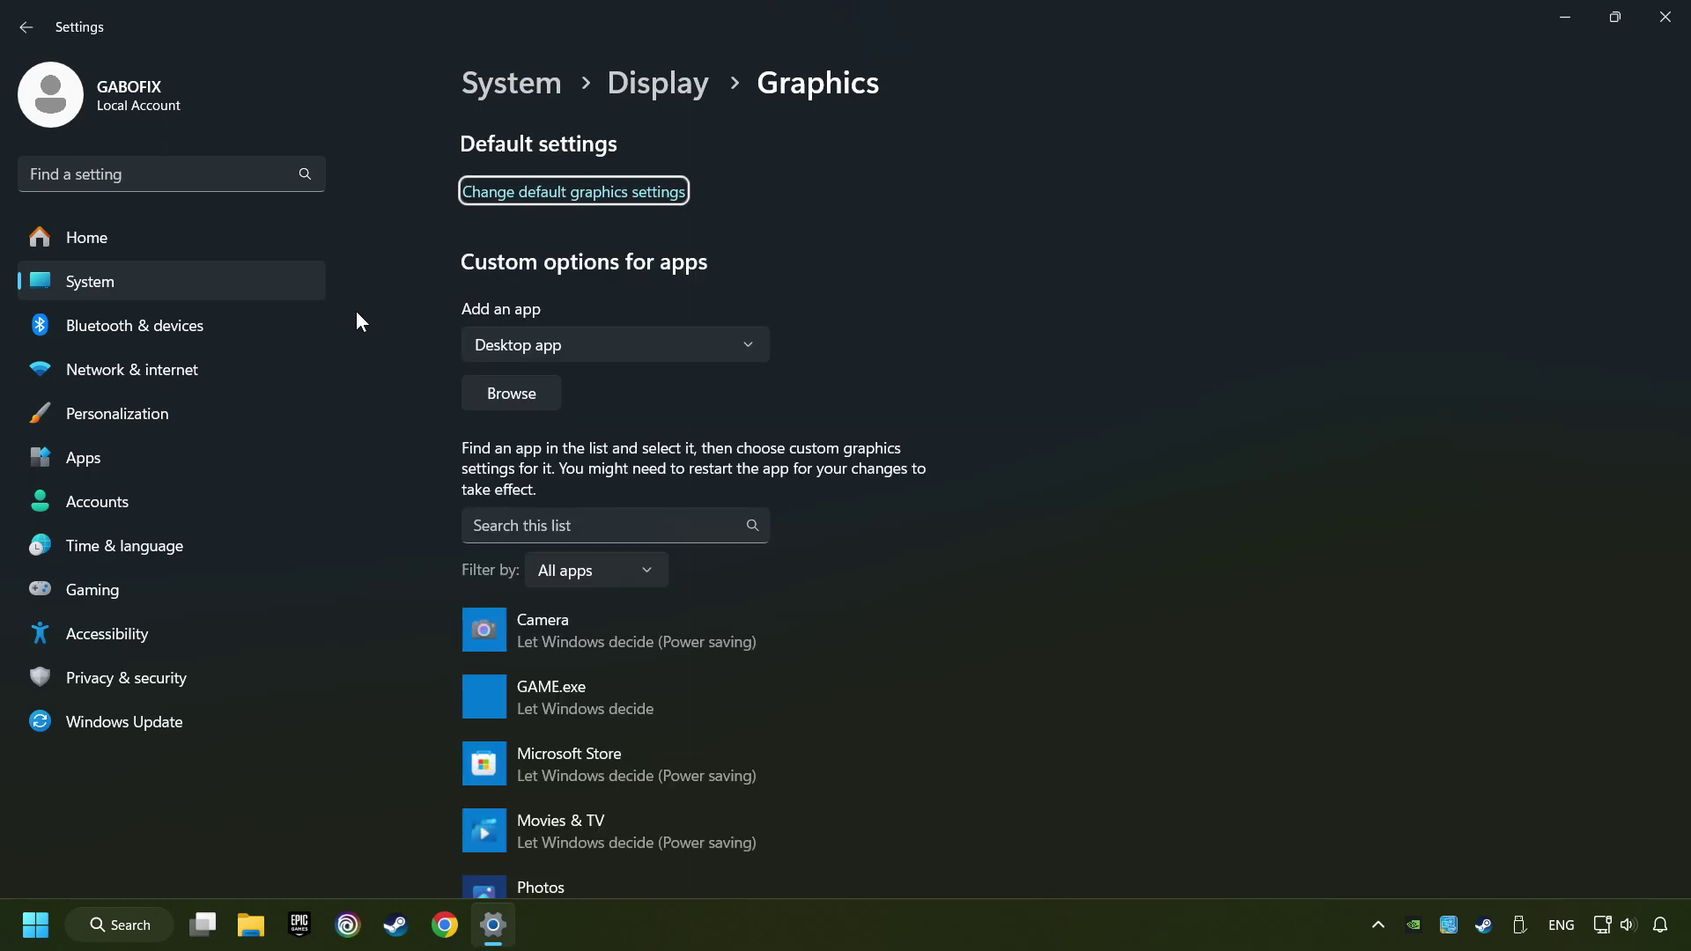
{"action": "scroll", "coordinate": [357, 313], "scroll_direction": "down", "scroll_amount": 2}
{"action": "scroll", "coordinate": [384, 381], "scroll_direction": "down", "scroll_amount": 2}
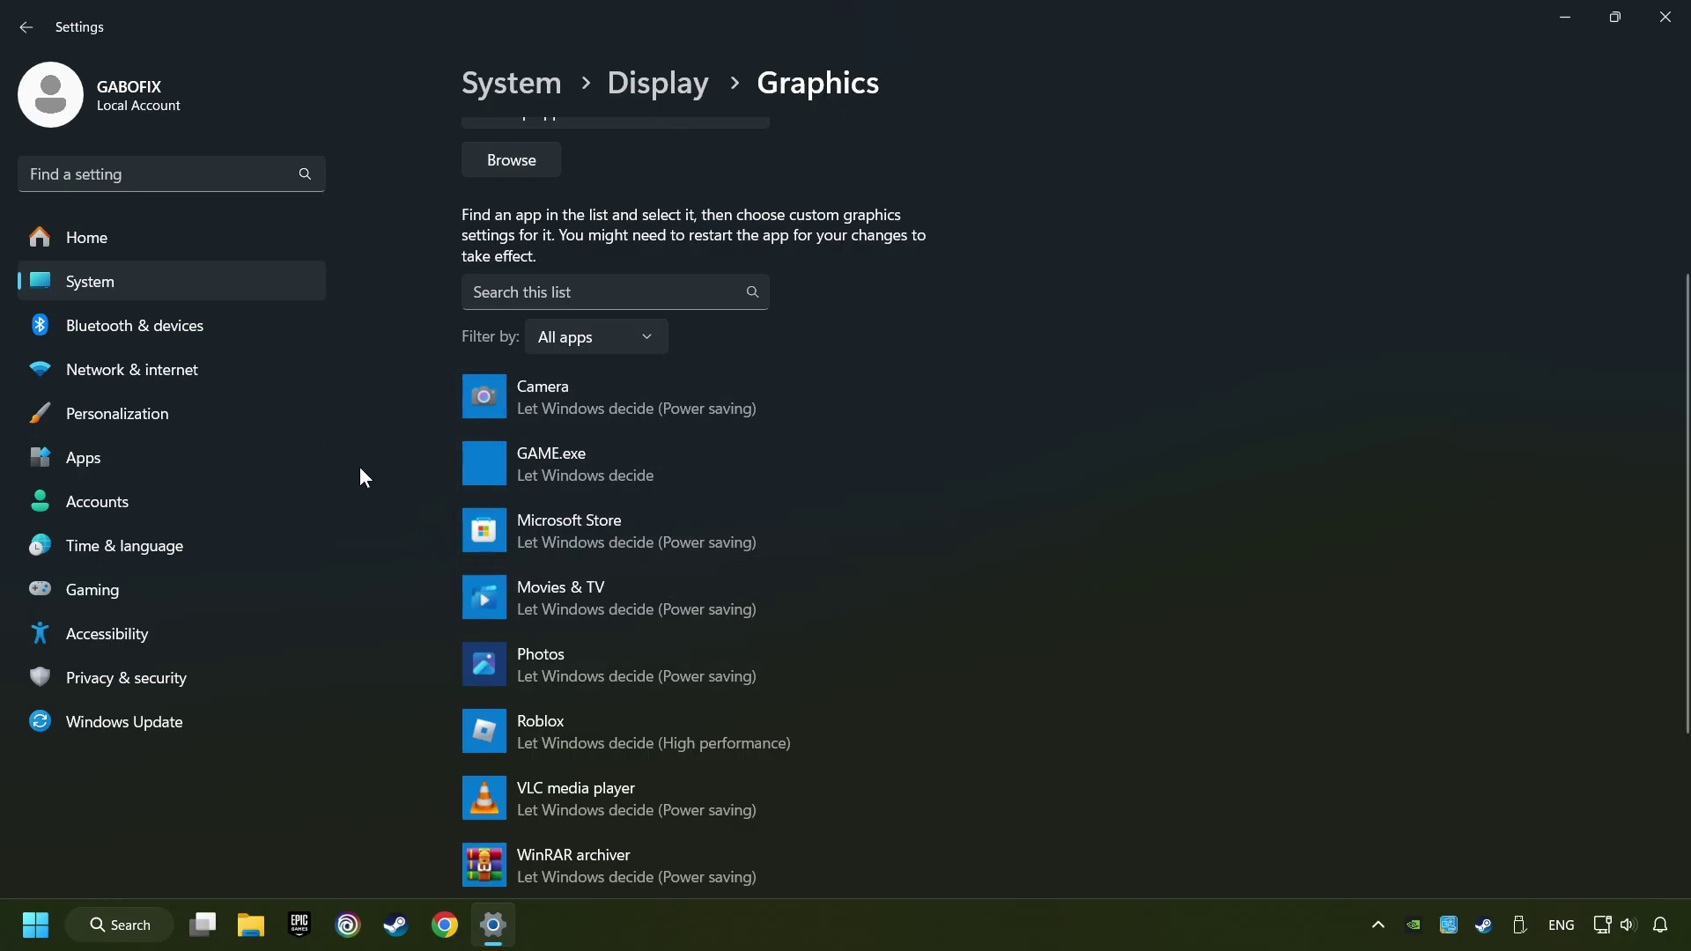
{"action": "scroll", "coordinate": [375, 410], "scroll_direction": "up", "scroll_amount": 4}
{"action": "left_click", "coordinate": [527, 399]}
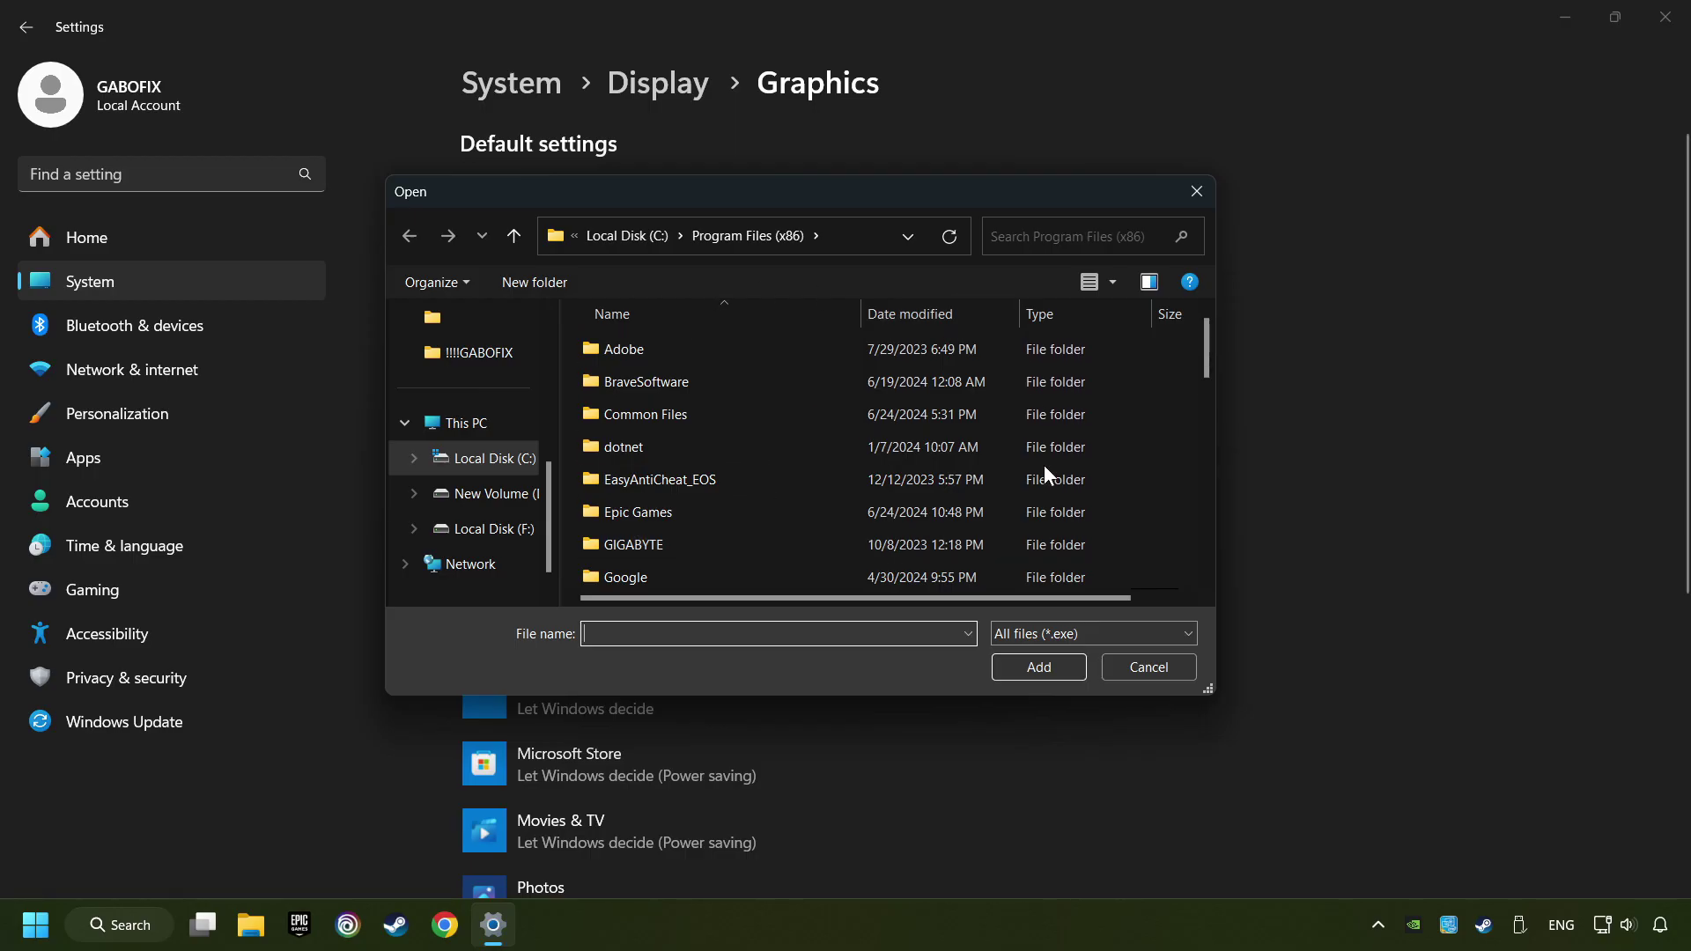
{"action": "left_click", "coordinate": [1198, 193]}
Set GAME.exe's graphics preference to High performance, save it, and close Settings.
{"action": "scroll", "coordinate": [1078, 345], "scroll_direction": "down", "scroll_amount": 3}
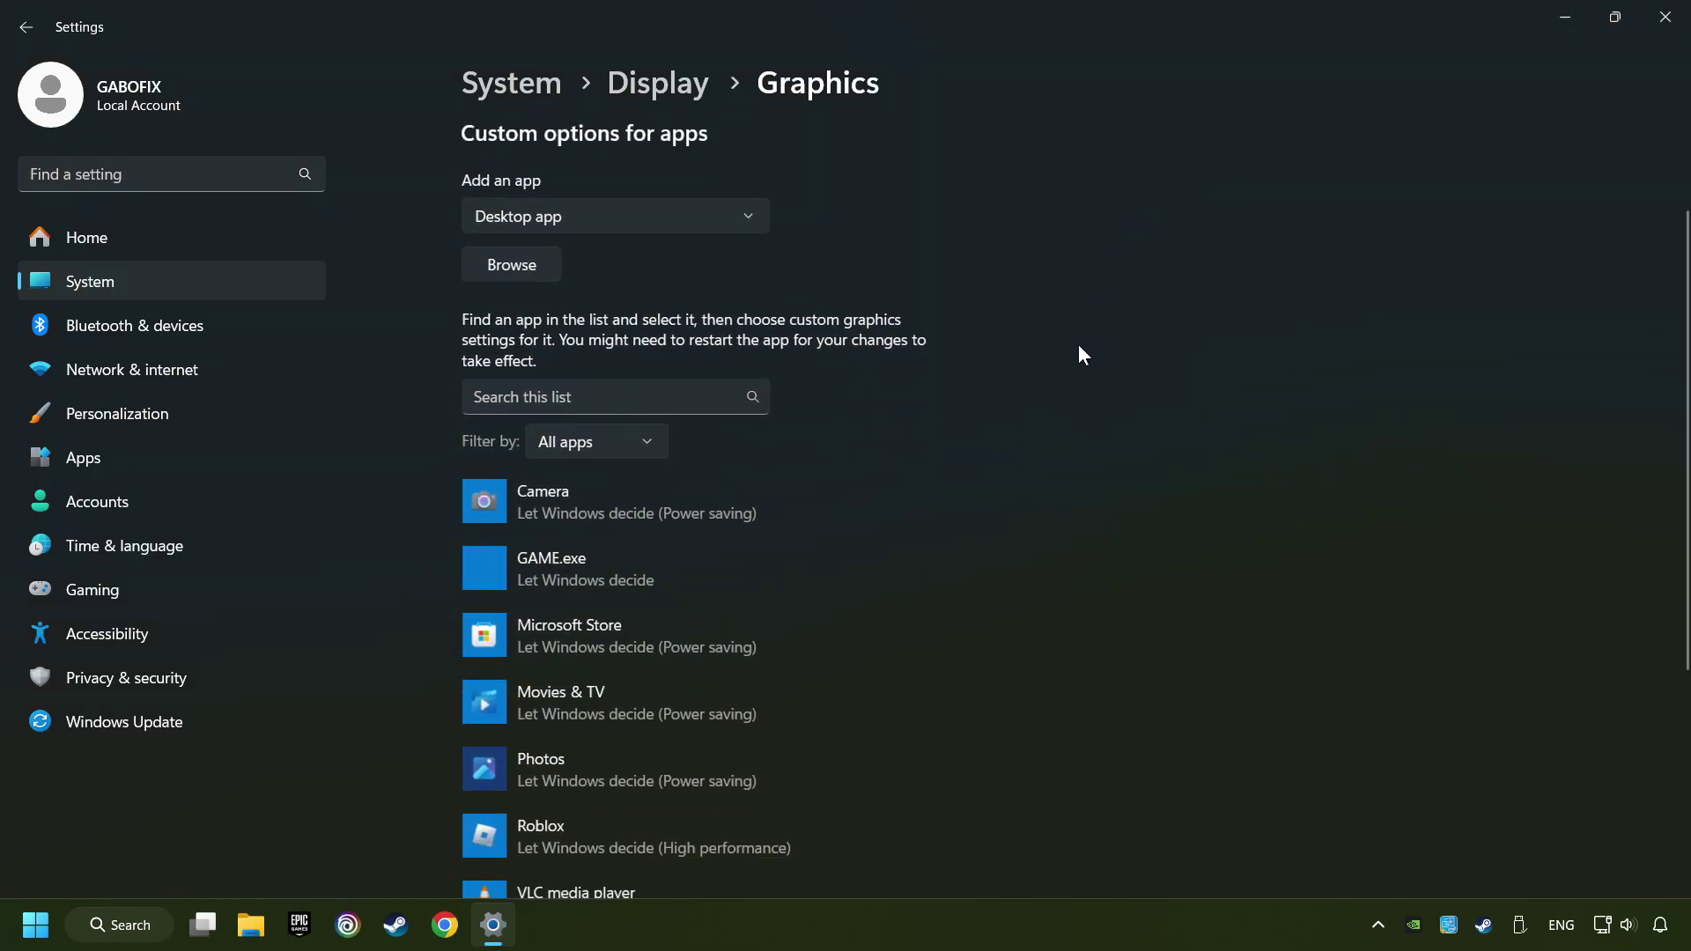
{"action": "left_click", "coordinate": [622, 468]}
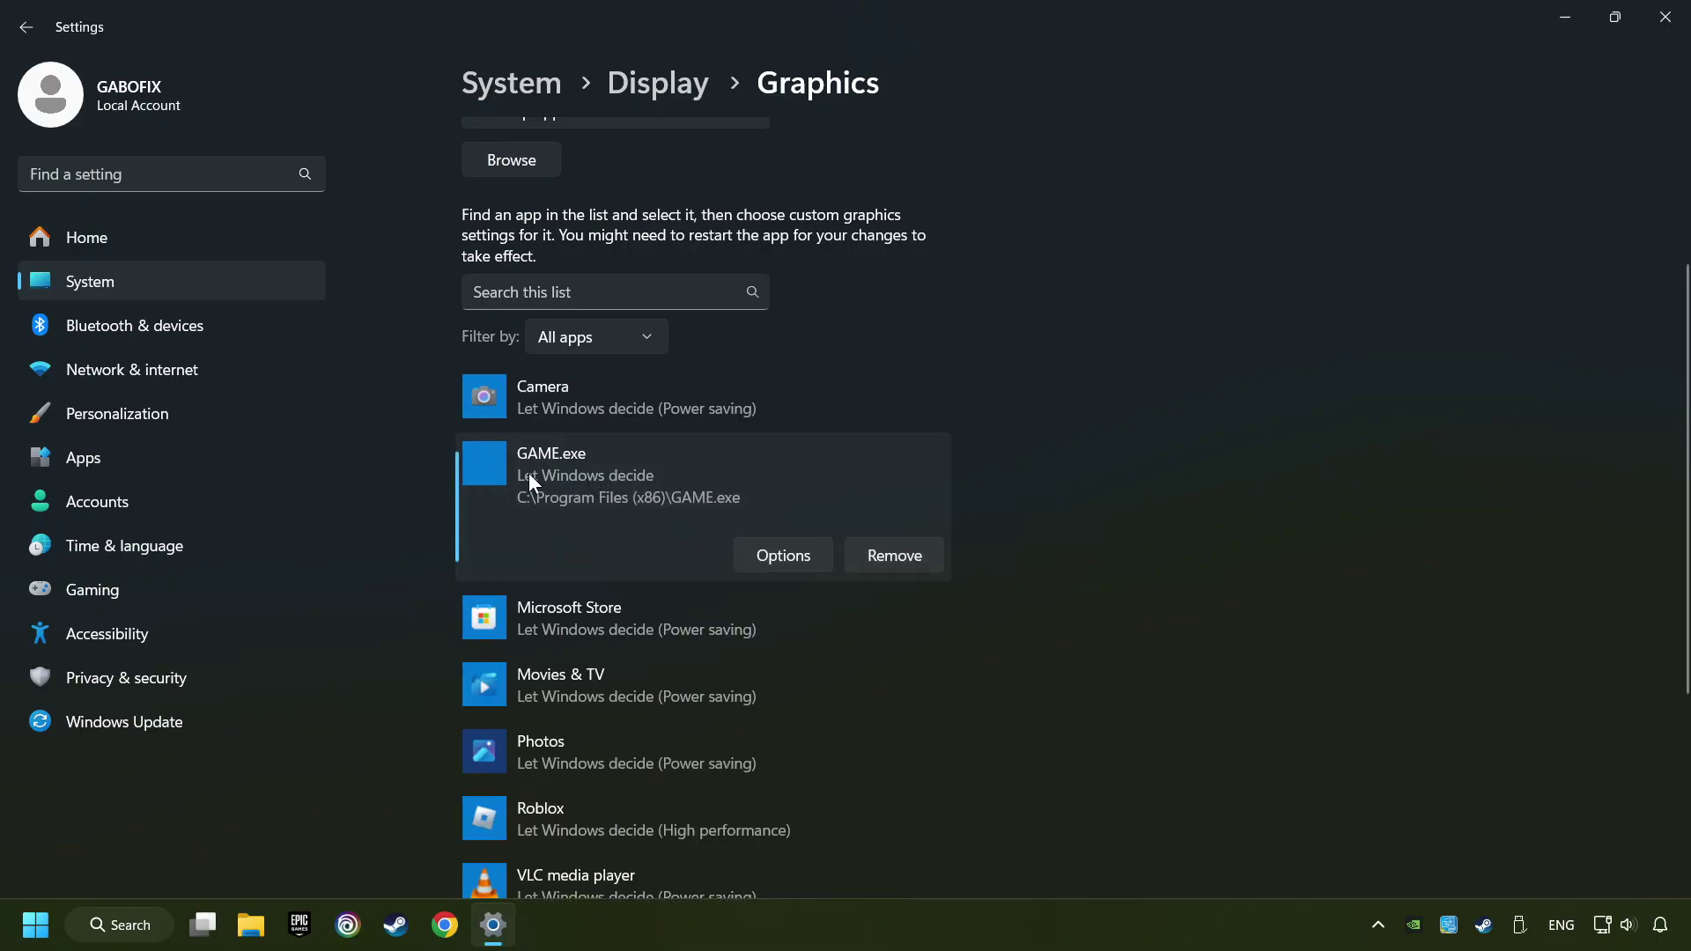
{"action": "left_click", "coordinate": [783, 556]}
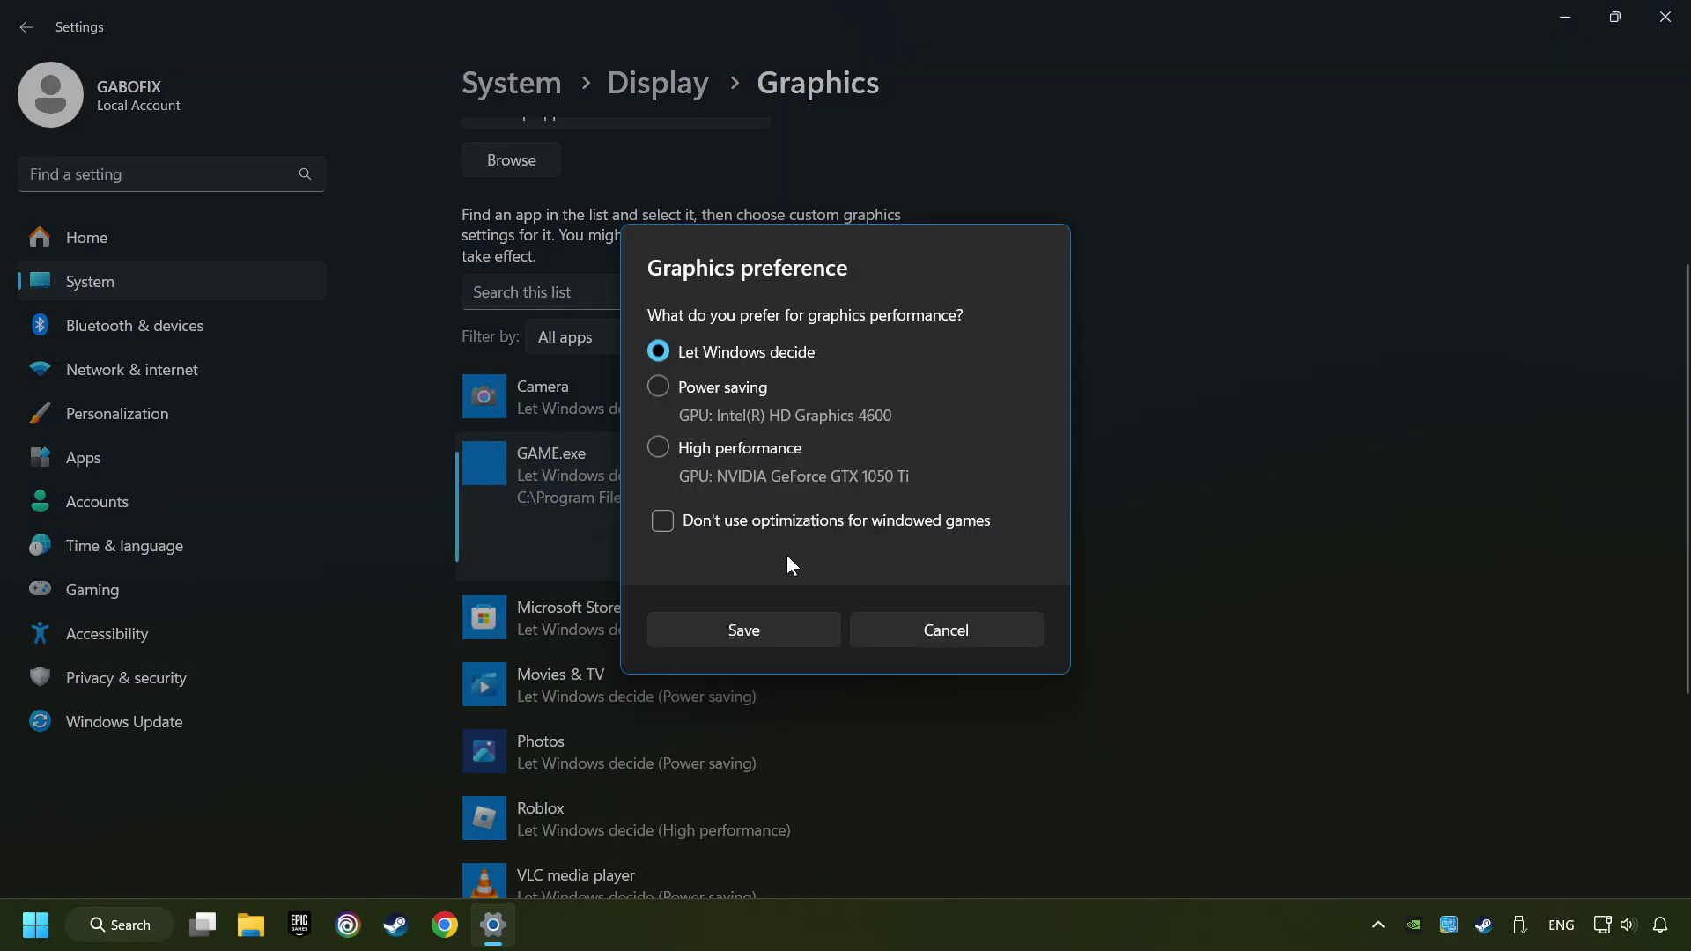
{"action": "left_click", "coordinate": [655, 447]}
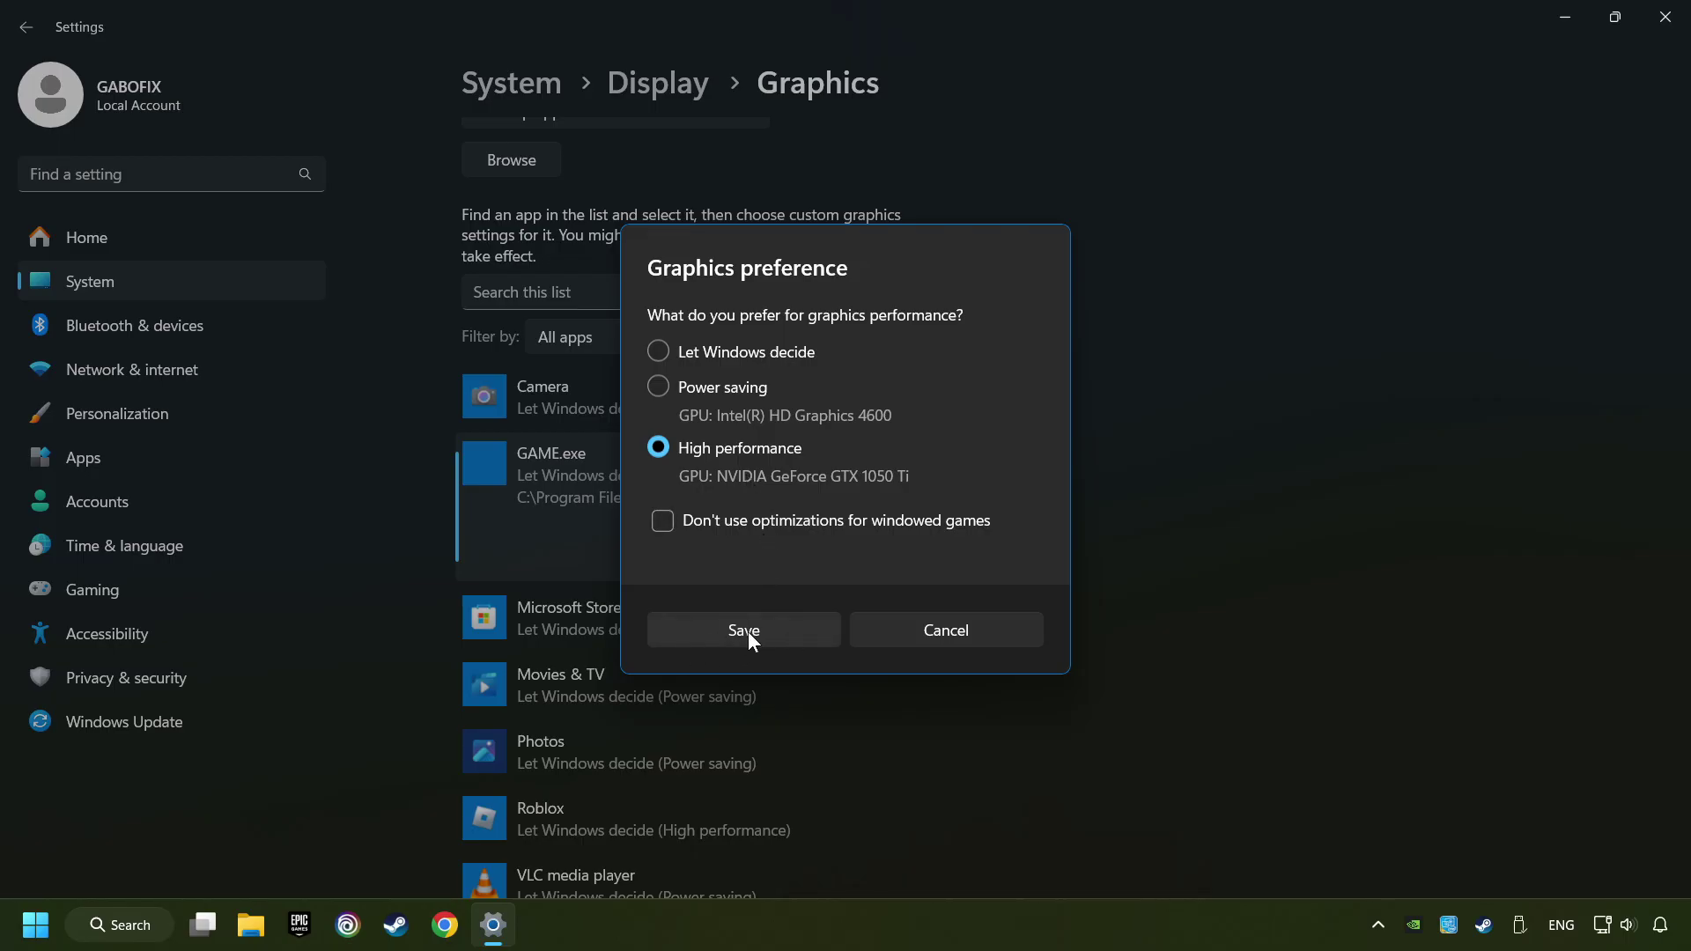
{"action": "left_click", "coordinate": [774, 631]}
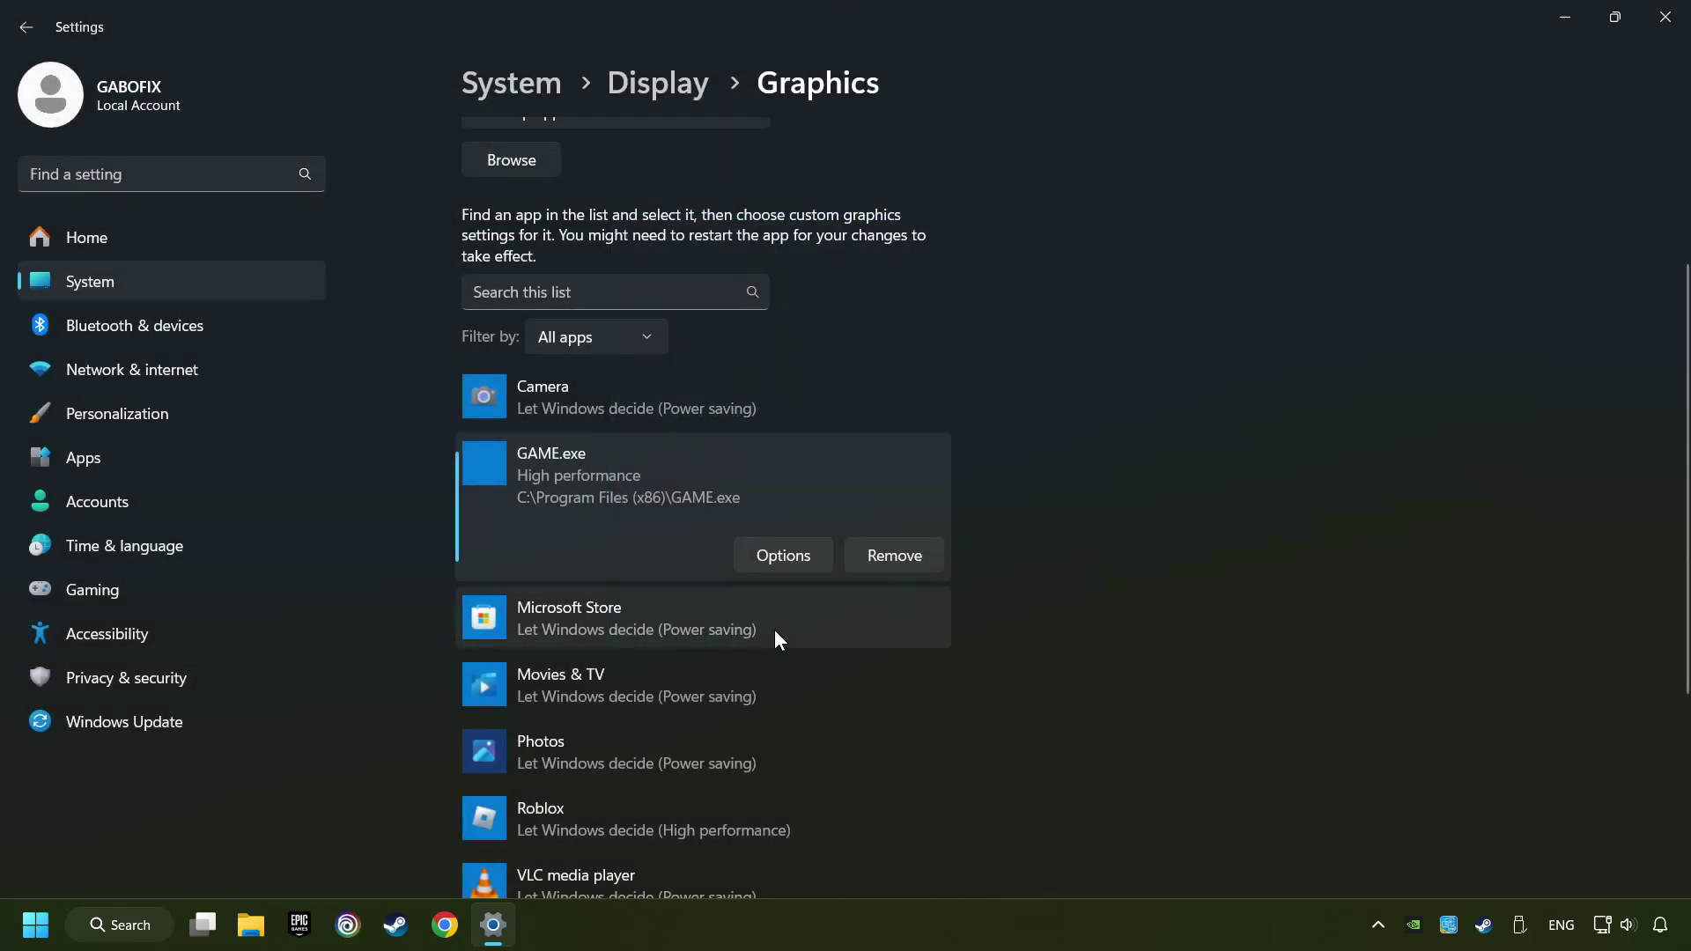
{"action": "left_click", "coordinate": [1667, 23]}
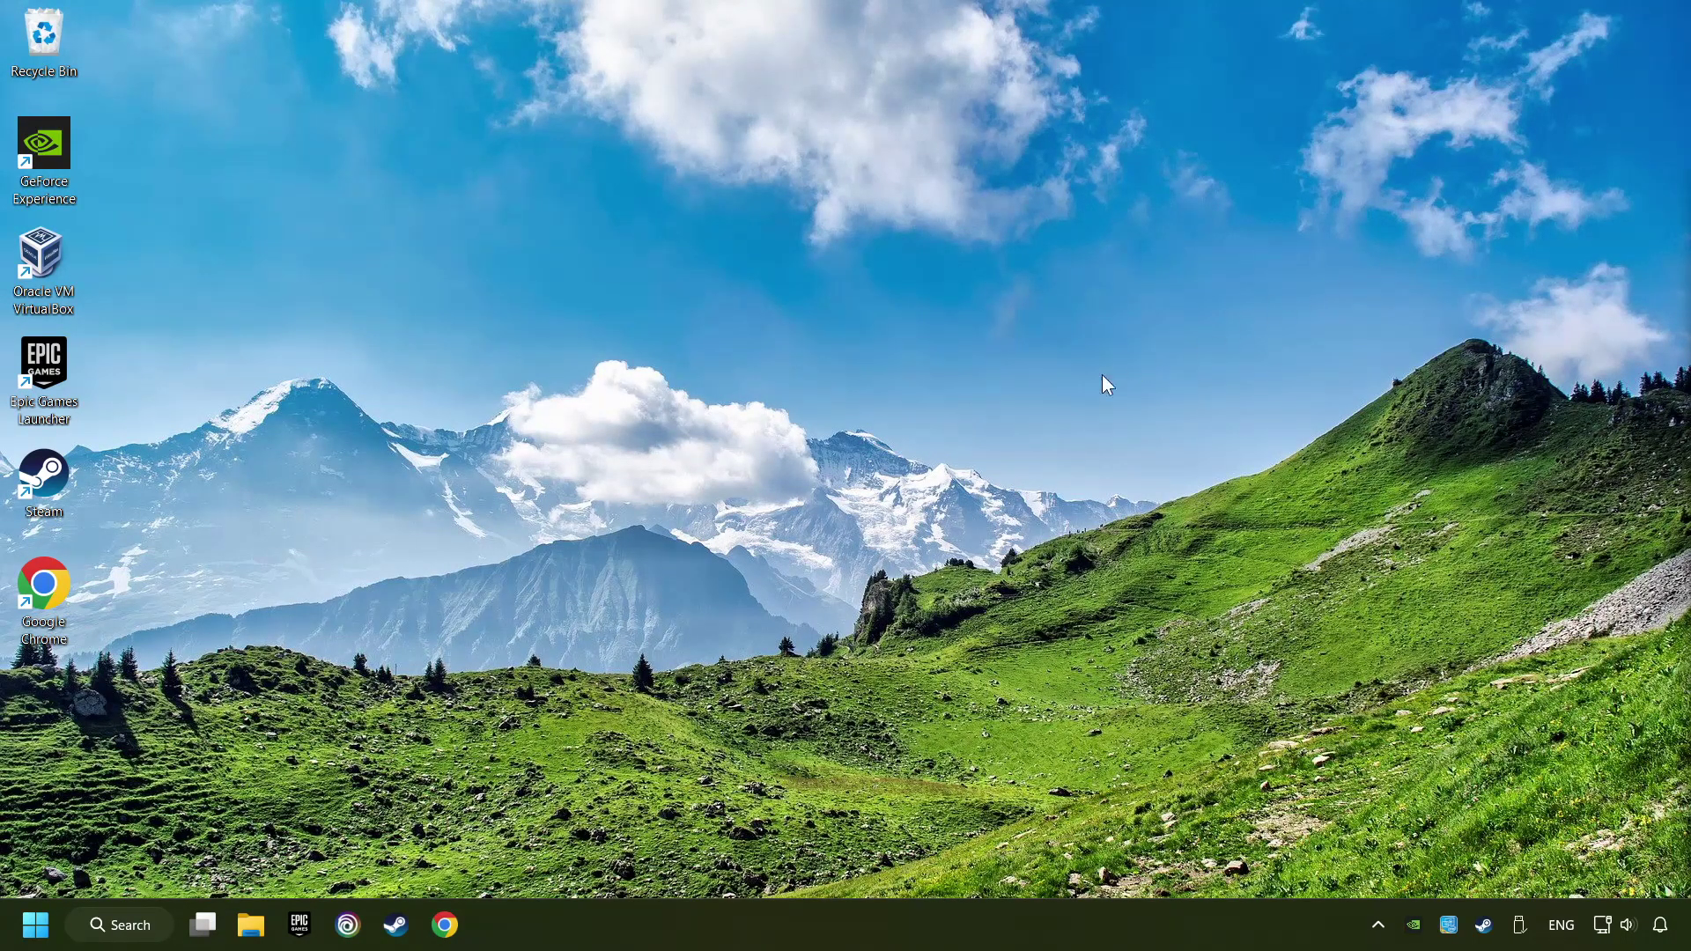
Verify the integrity of GAME's files from its Steam Installed Files properties.
{"action": "left_click", "coordinate": [397, 926]}
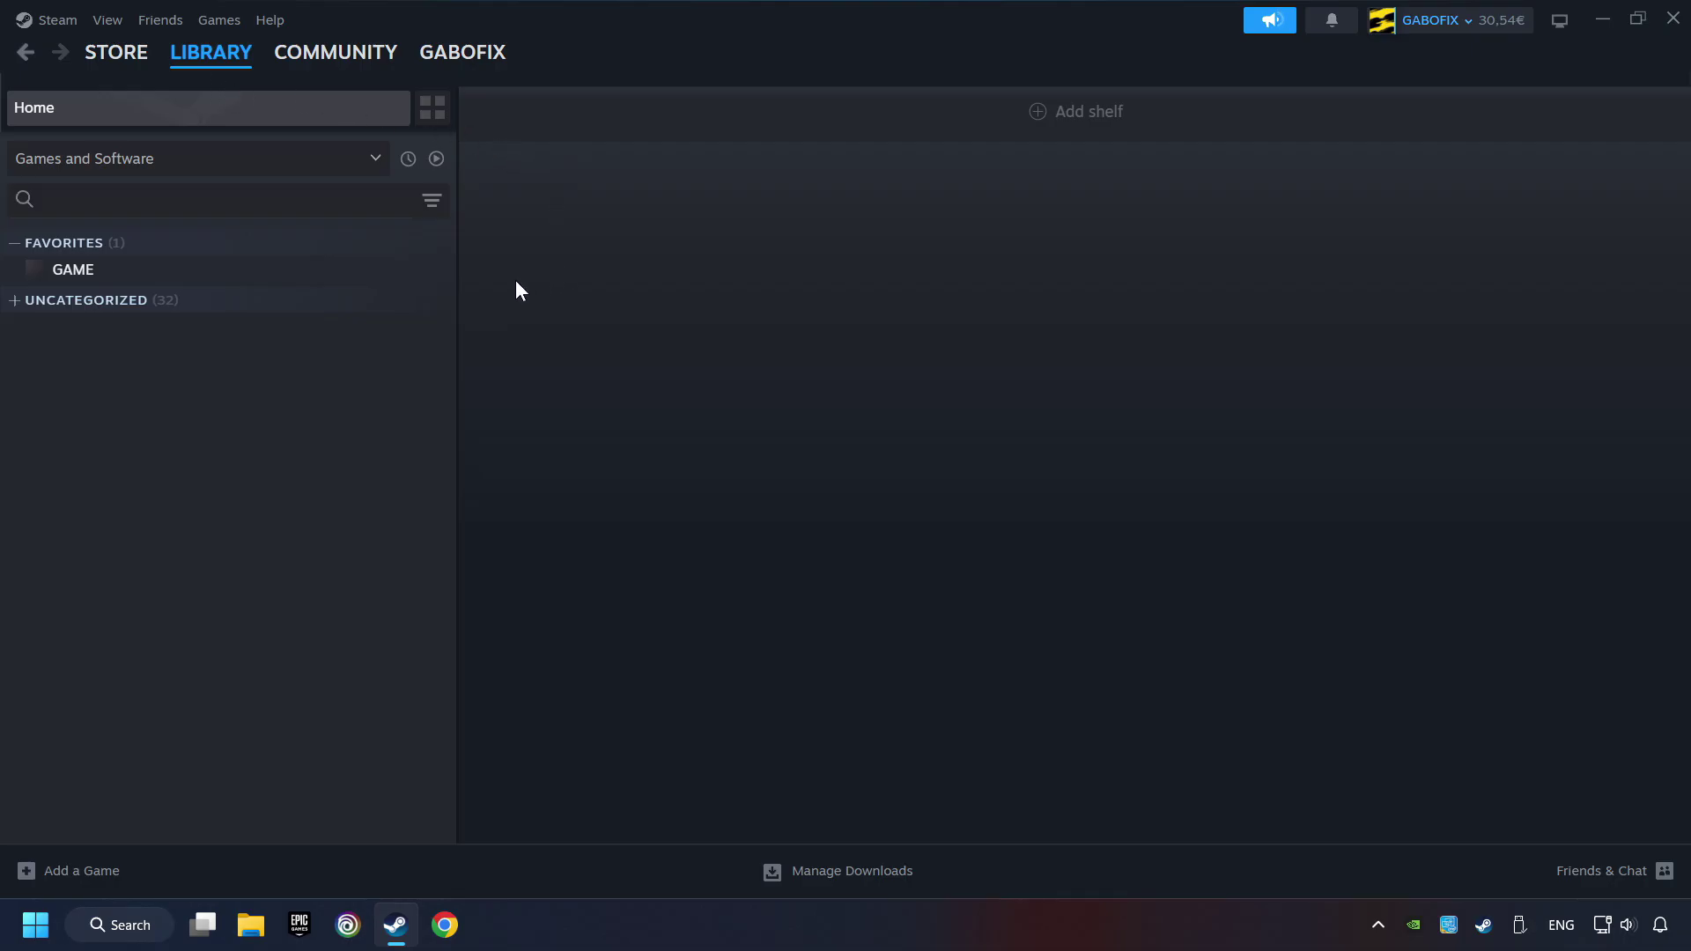
{"action": "right_click", "coordinate": [373, 277]}
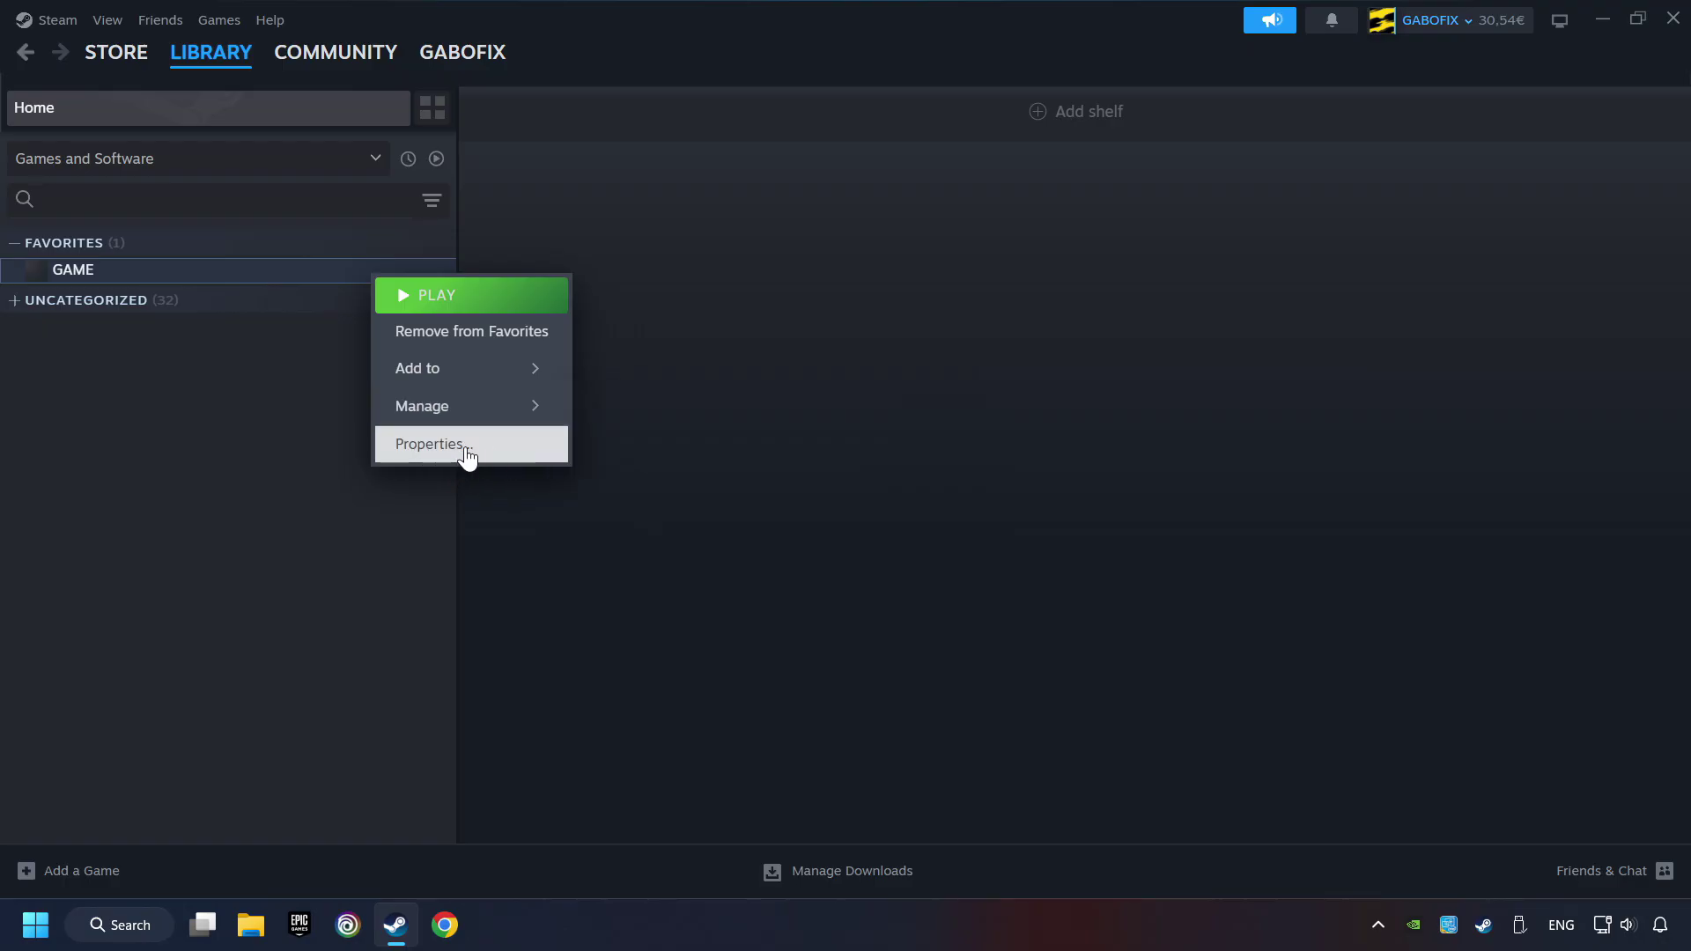
{"action": "left_click", "coordinate": [519, 453]}
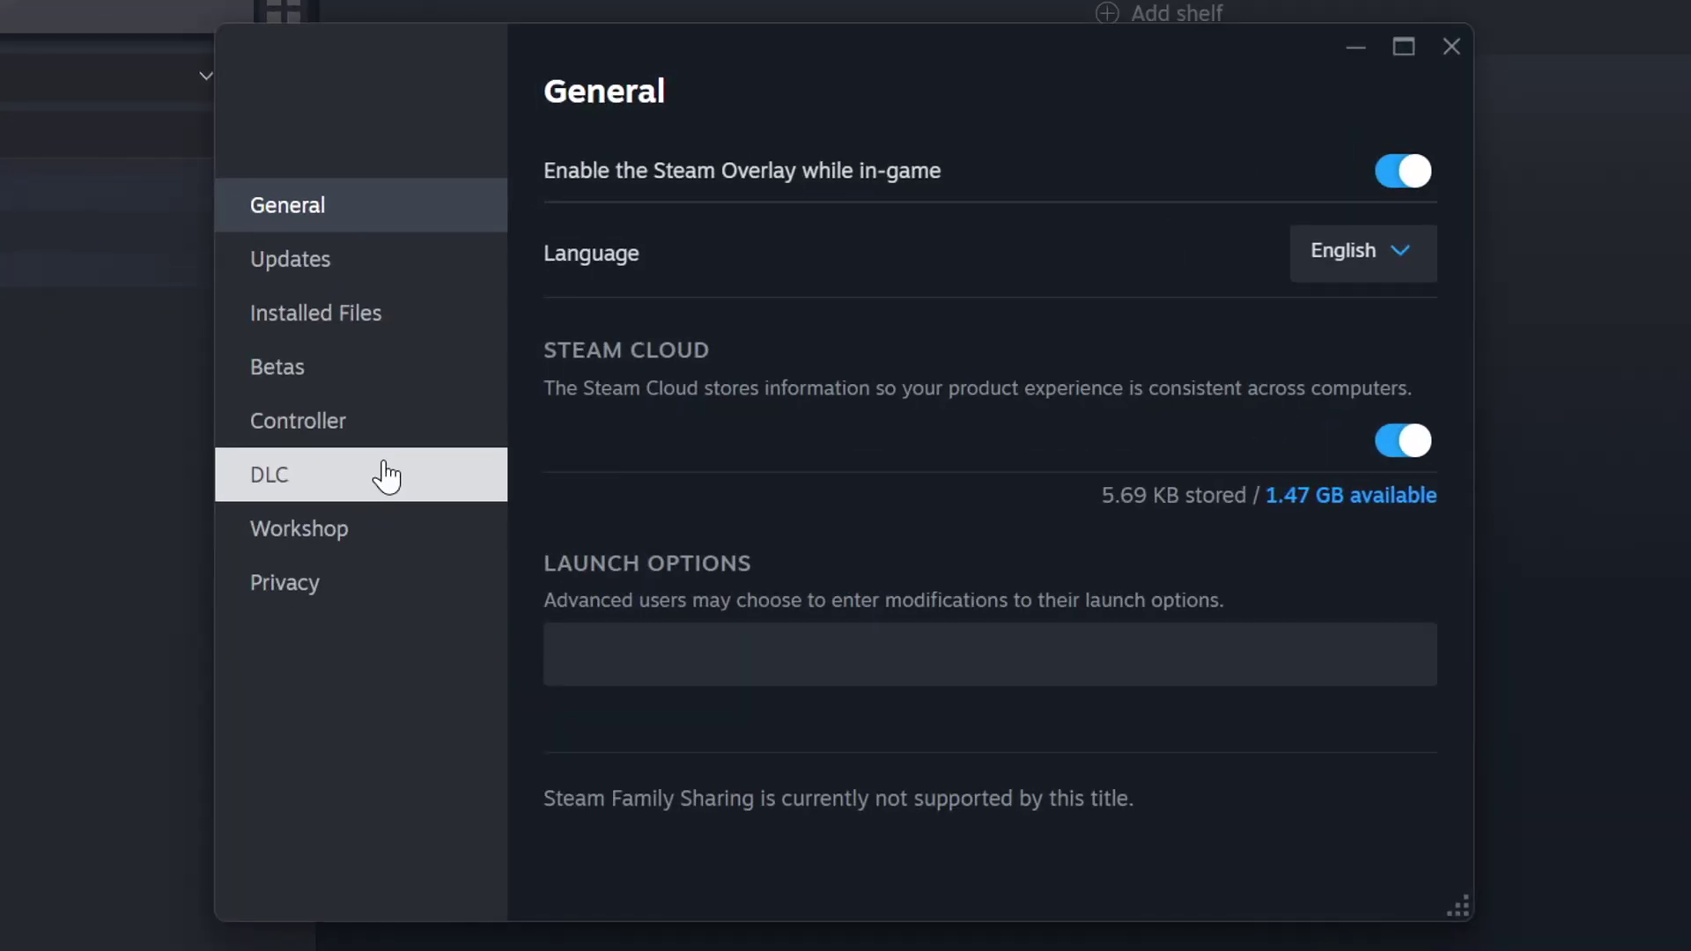
{"action": "left_click", "coordinate": [392, 329]}
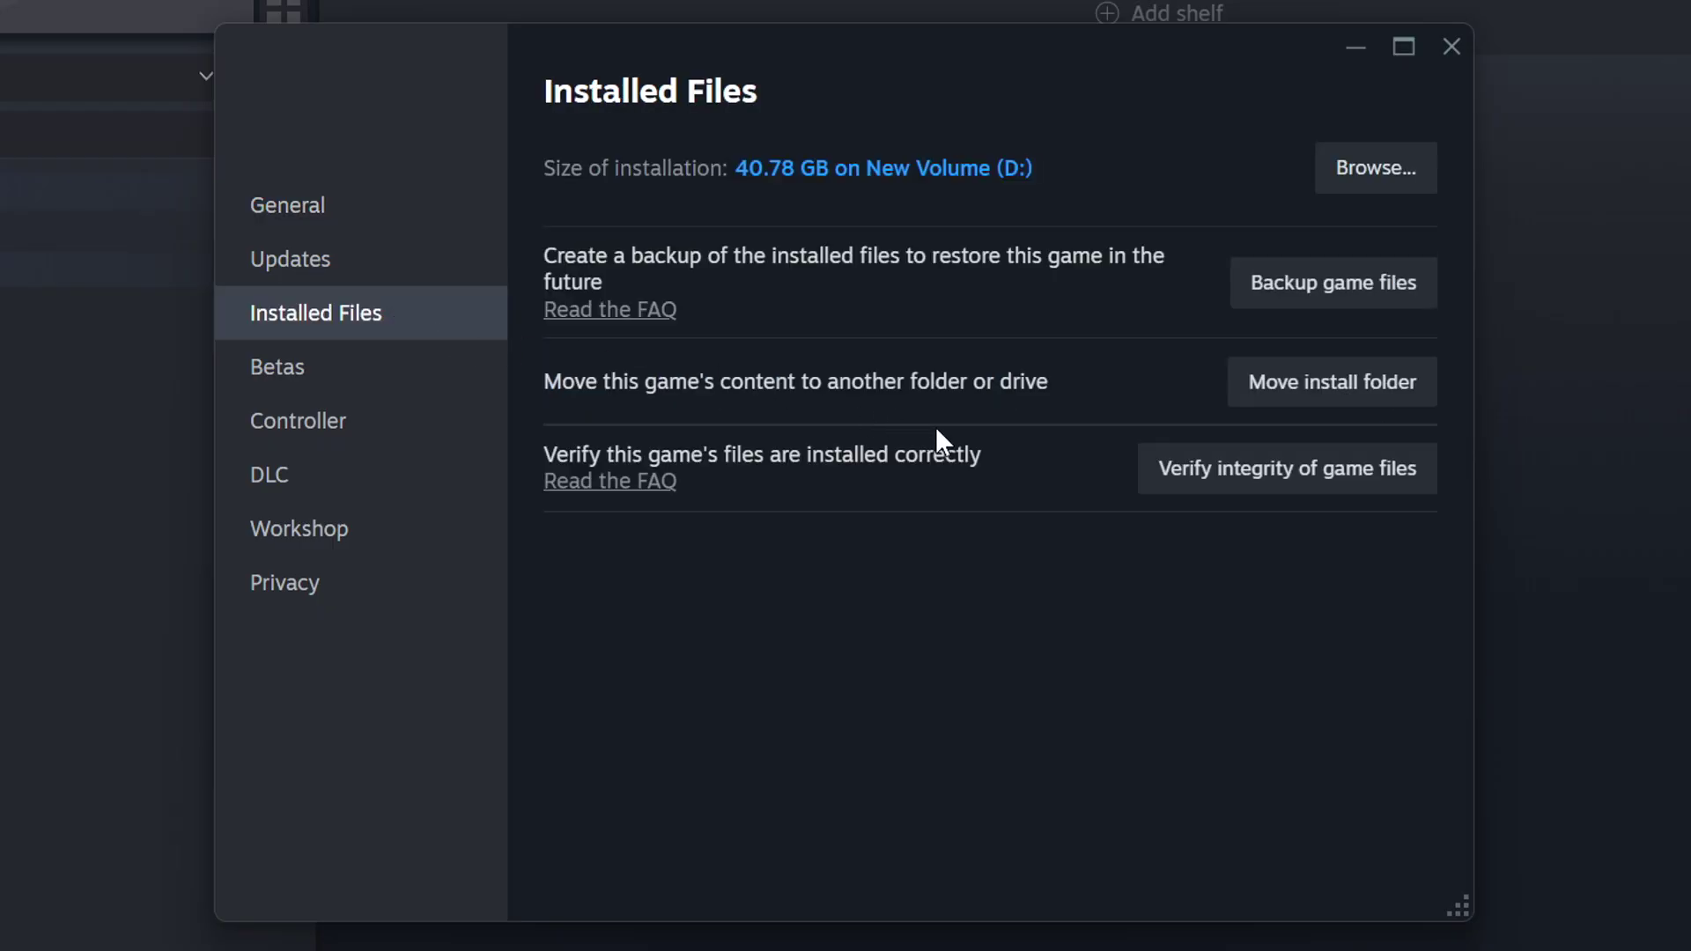
{"action": "left_click", "coordinate": [1319, 489]}
Open GAME's install folder and the Compatibility tab of the GAME file's properties.
{"action": "left_click", "coordinate": [1376, 169]}
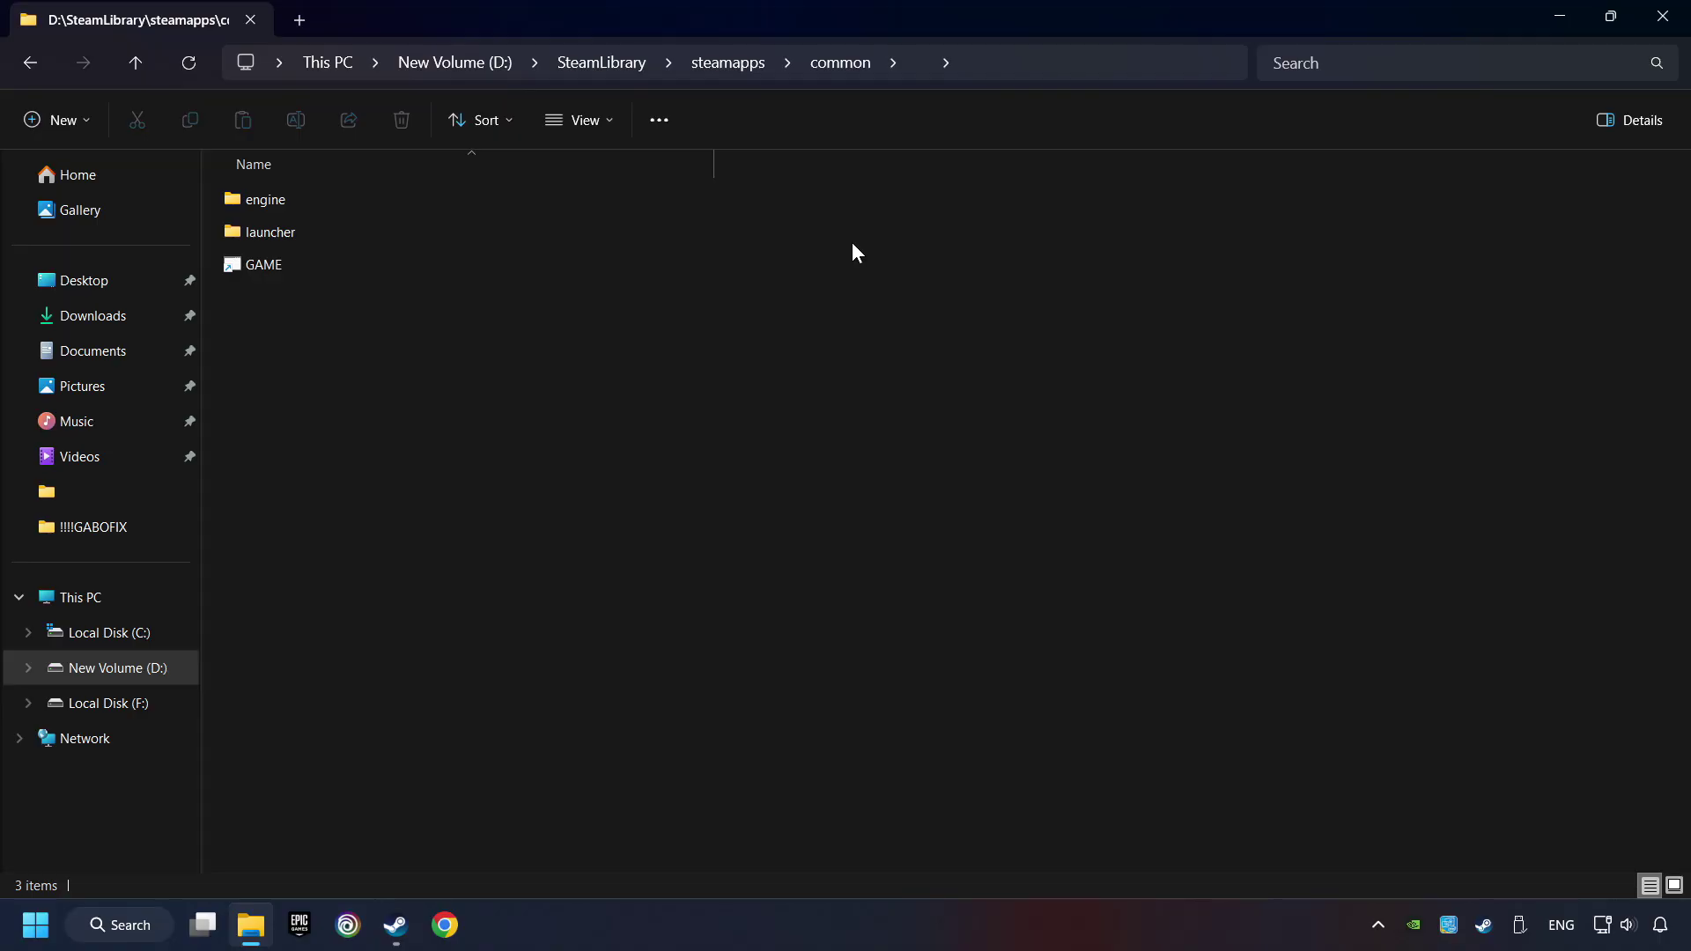
{"action": "left_click", "coordinate": [528, 265]}
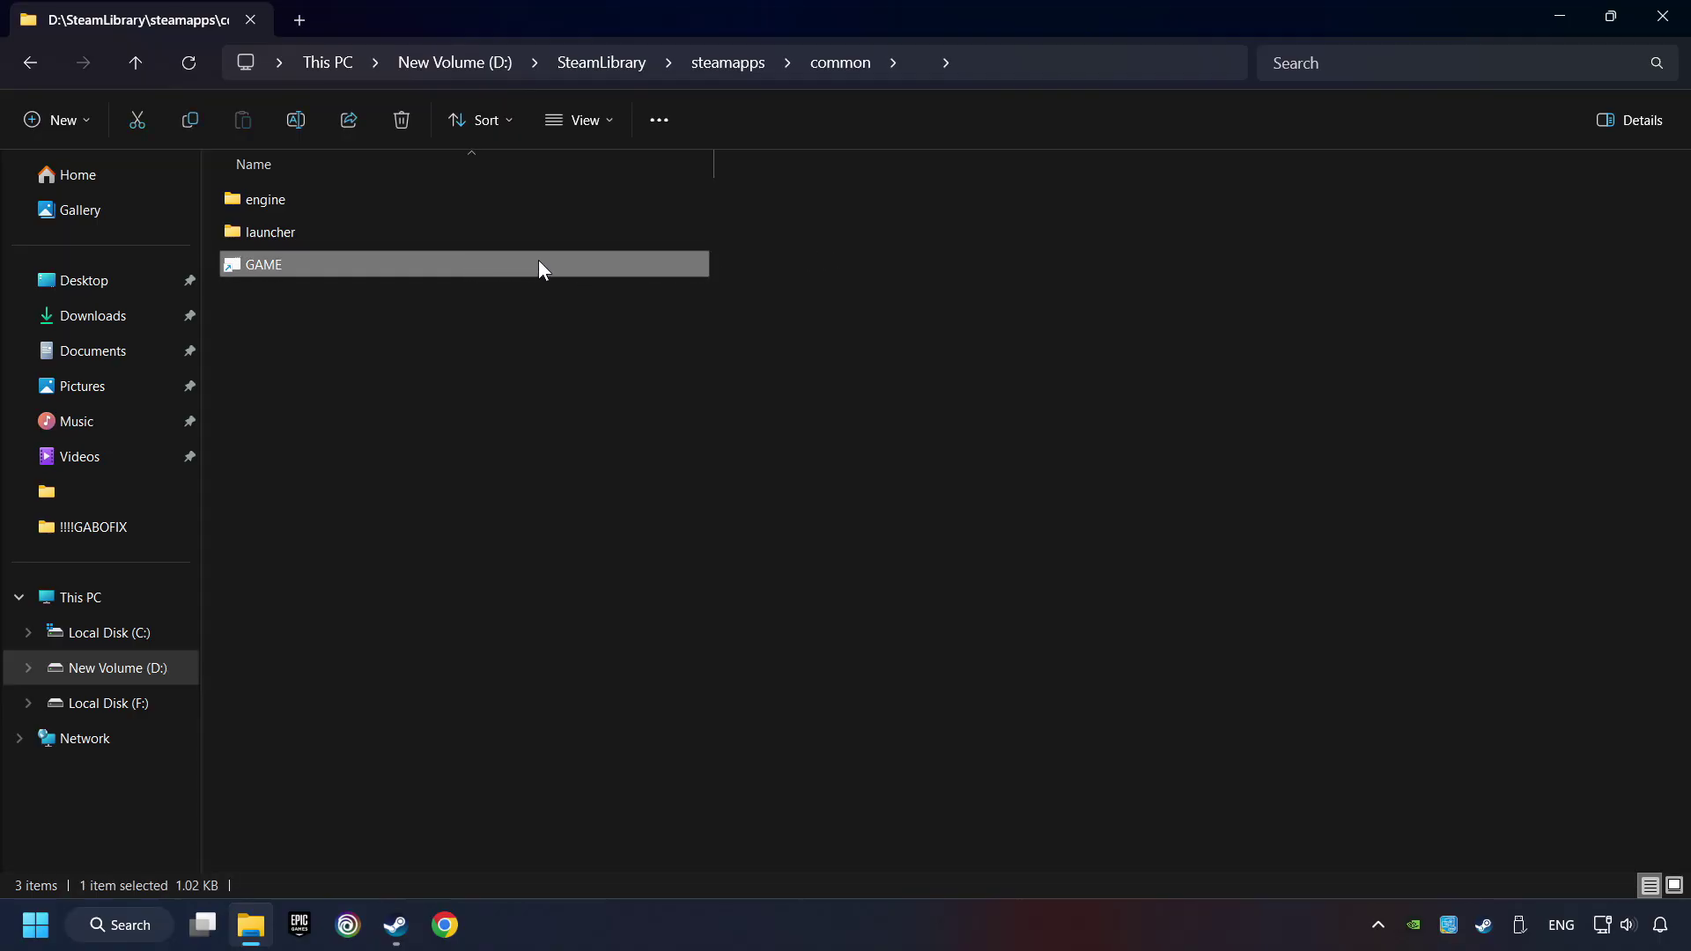
{"action": "right_click", "coordinate": [539, 267]}
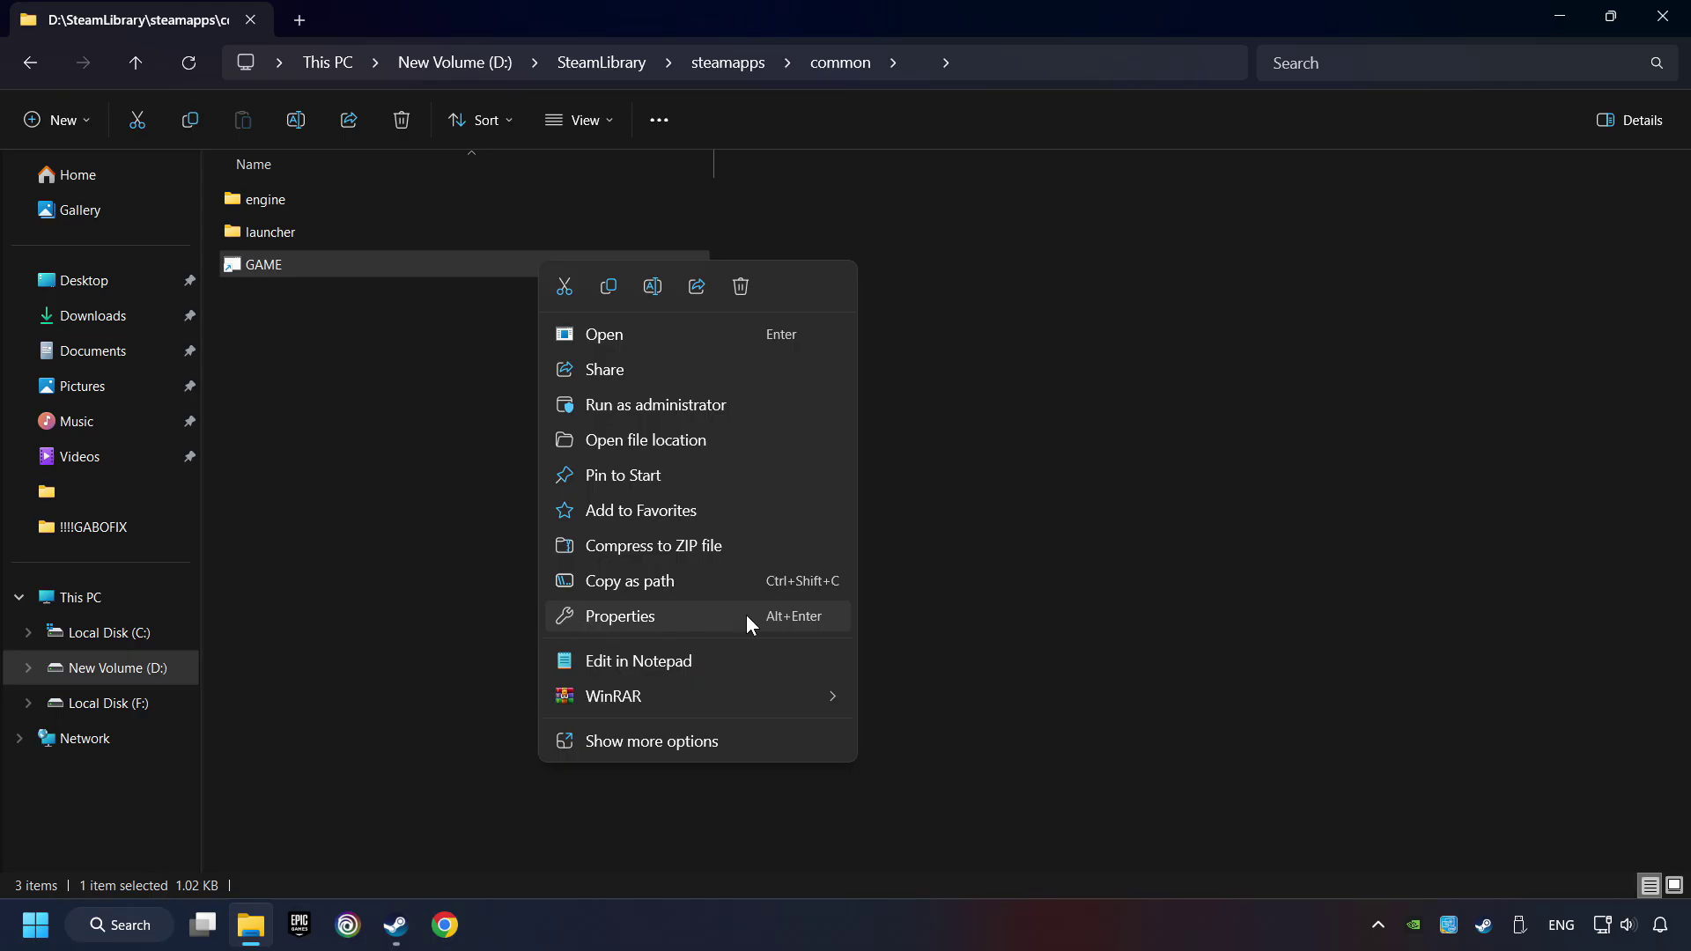
{"action": "left_click", "coordinate": [569, 616]}
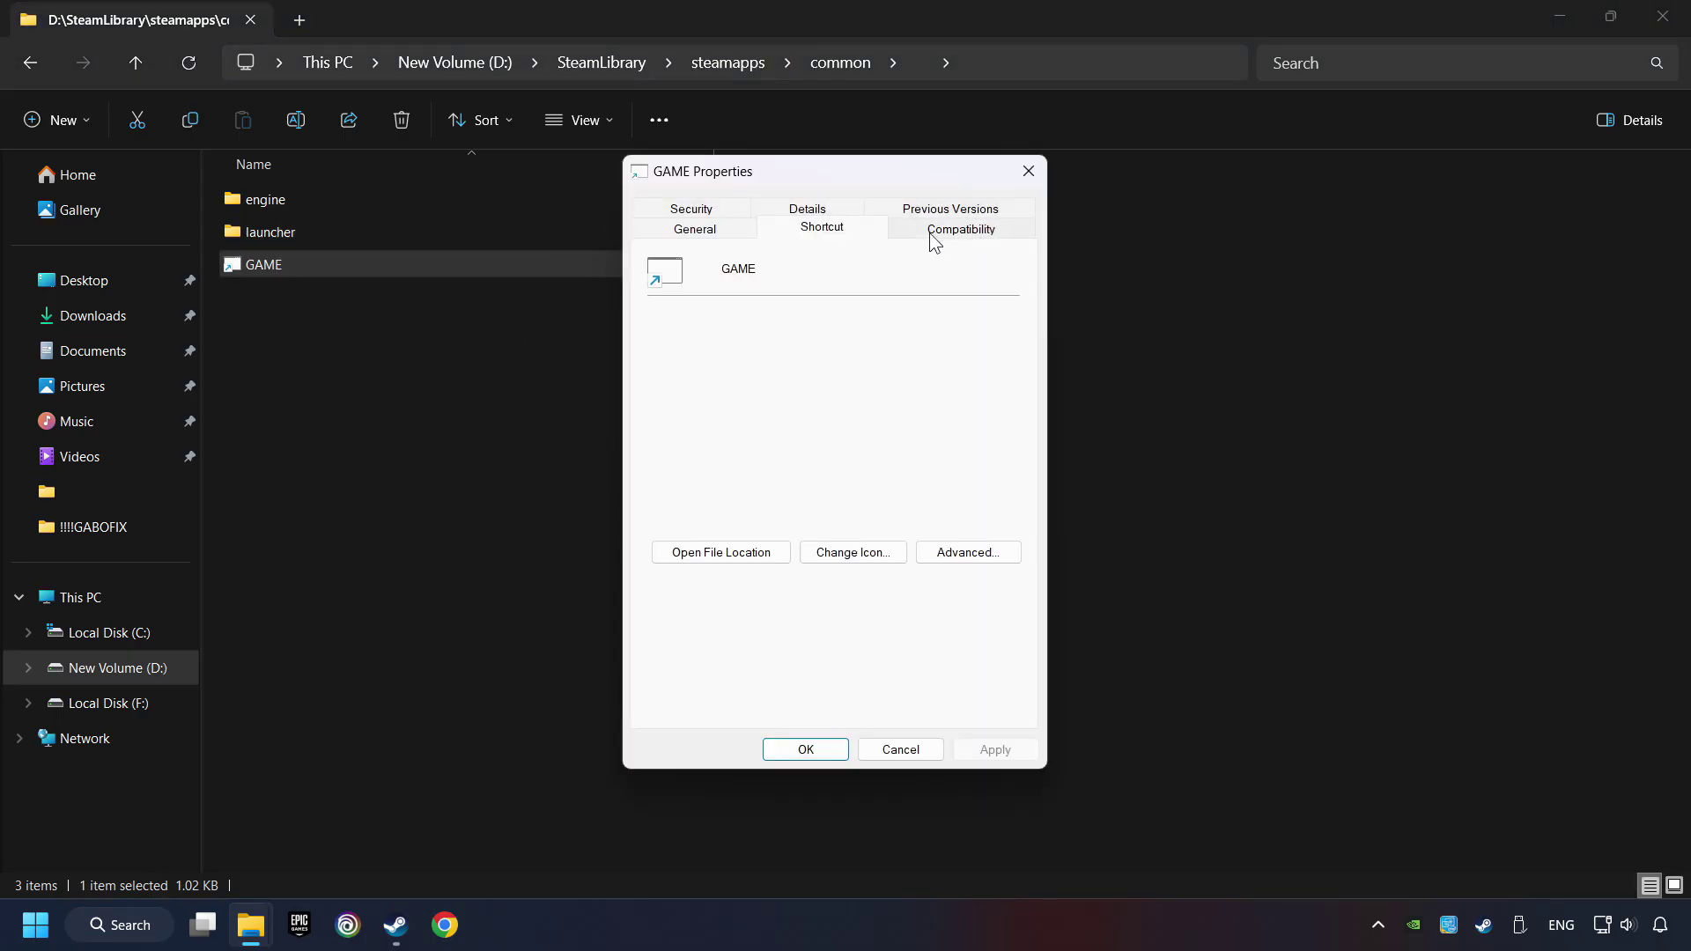
{"action": "left_click", "coordinate": [999, 229]}
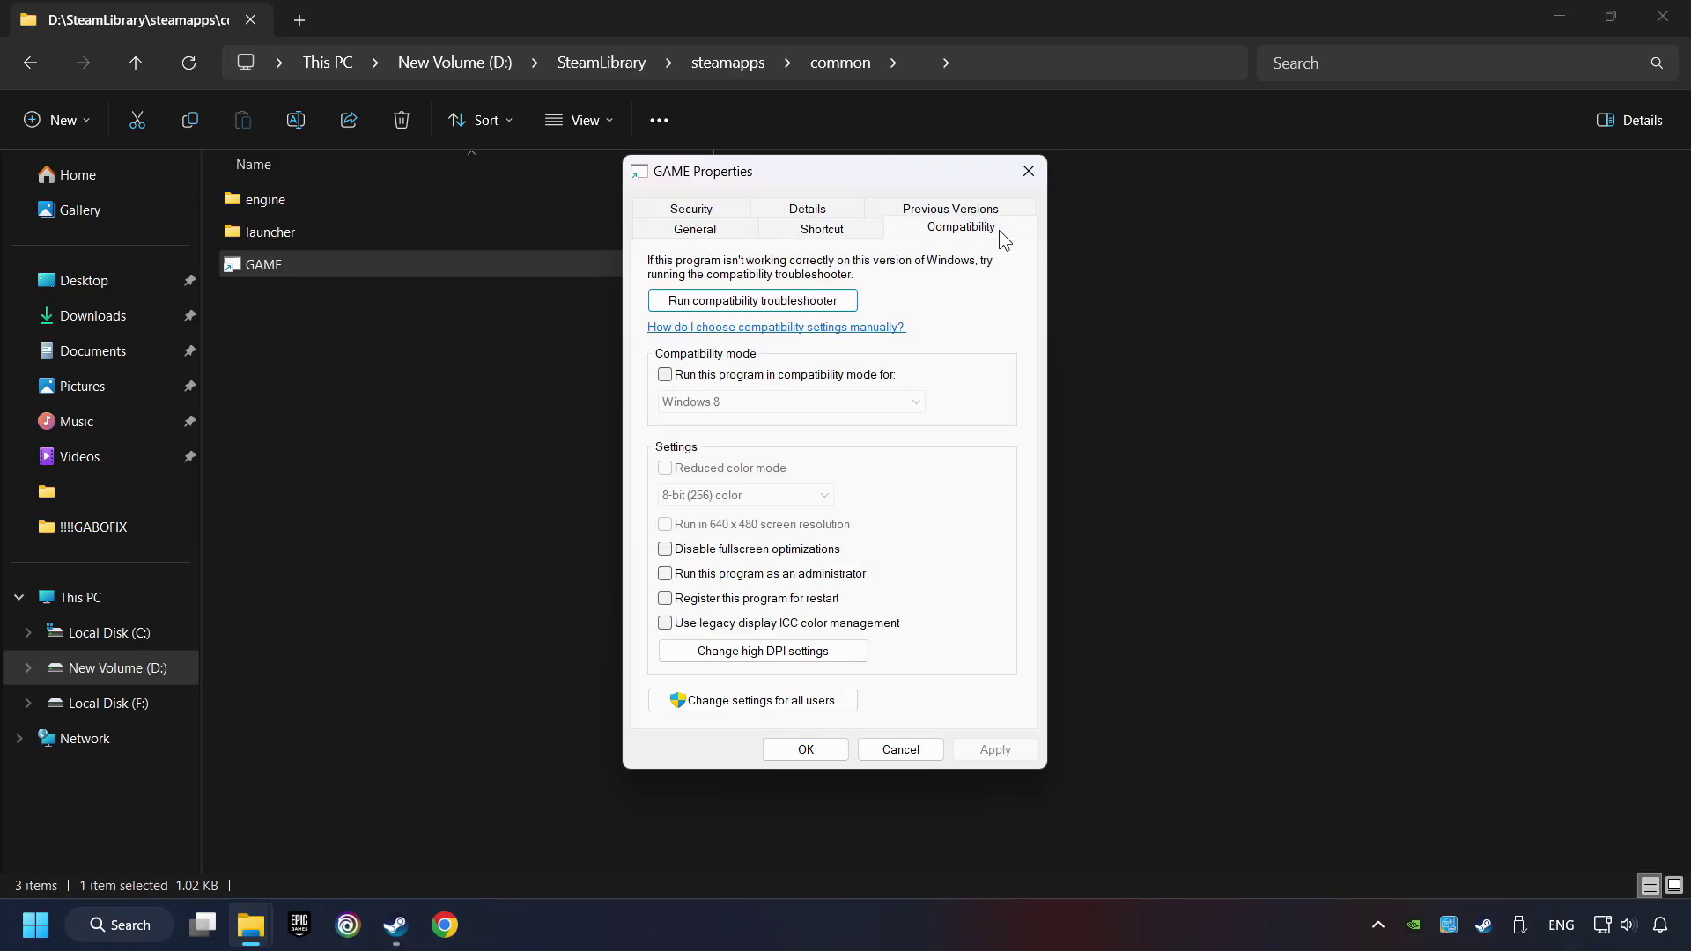
Enable Windows 8 compatibility mode, disable fullscreen optimizations, run as administrator, and apply.
{"action": "left_click", "coordinate": [796, 377]}
{"action": "left_click", "coordinate": [800, 401]}
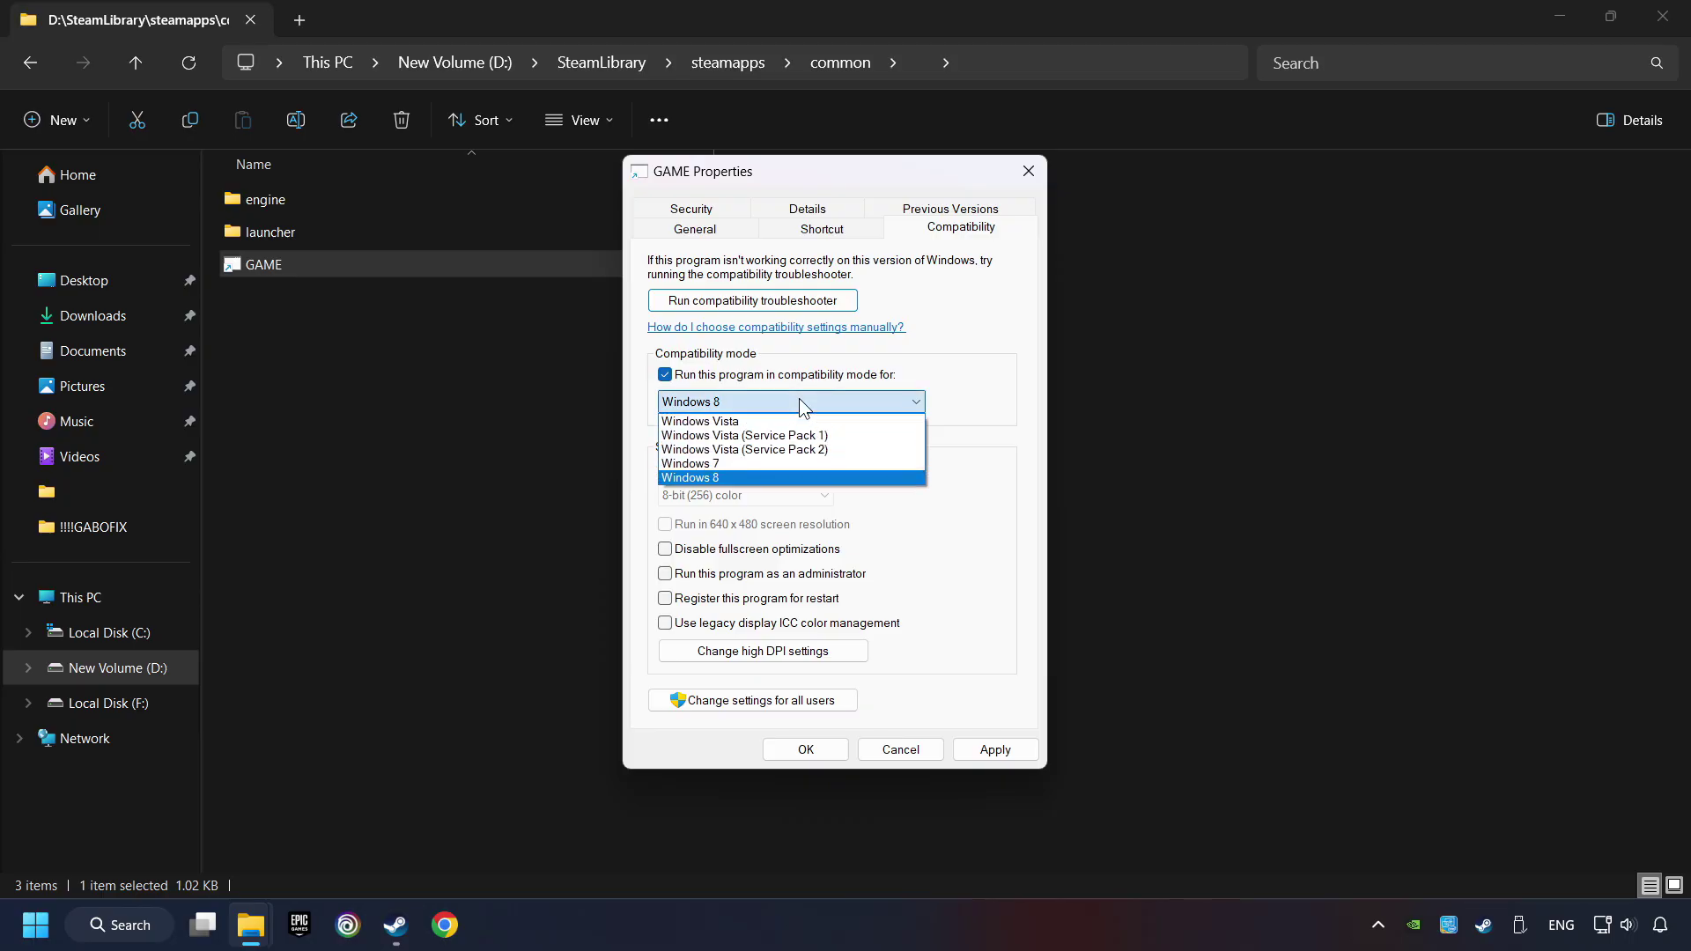
{"action": "left_click", "coordinate": [747, 478]}
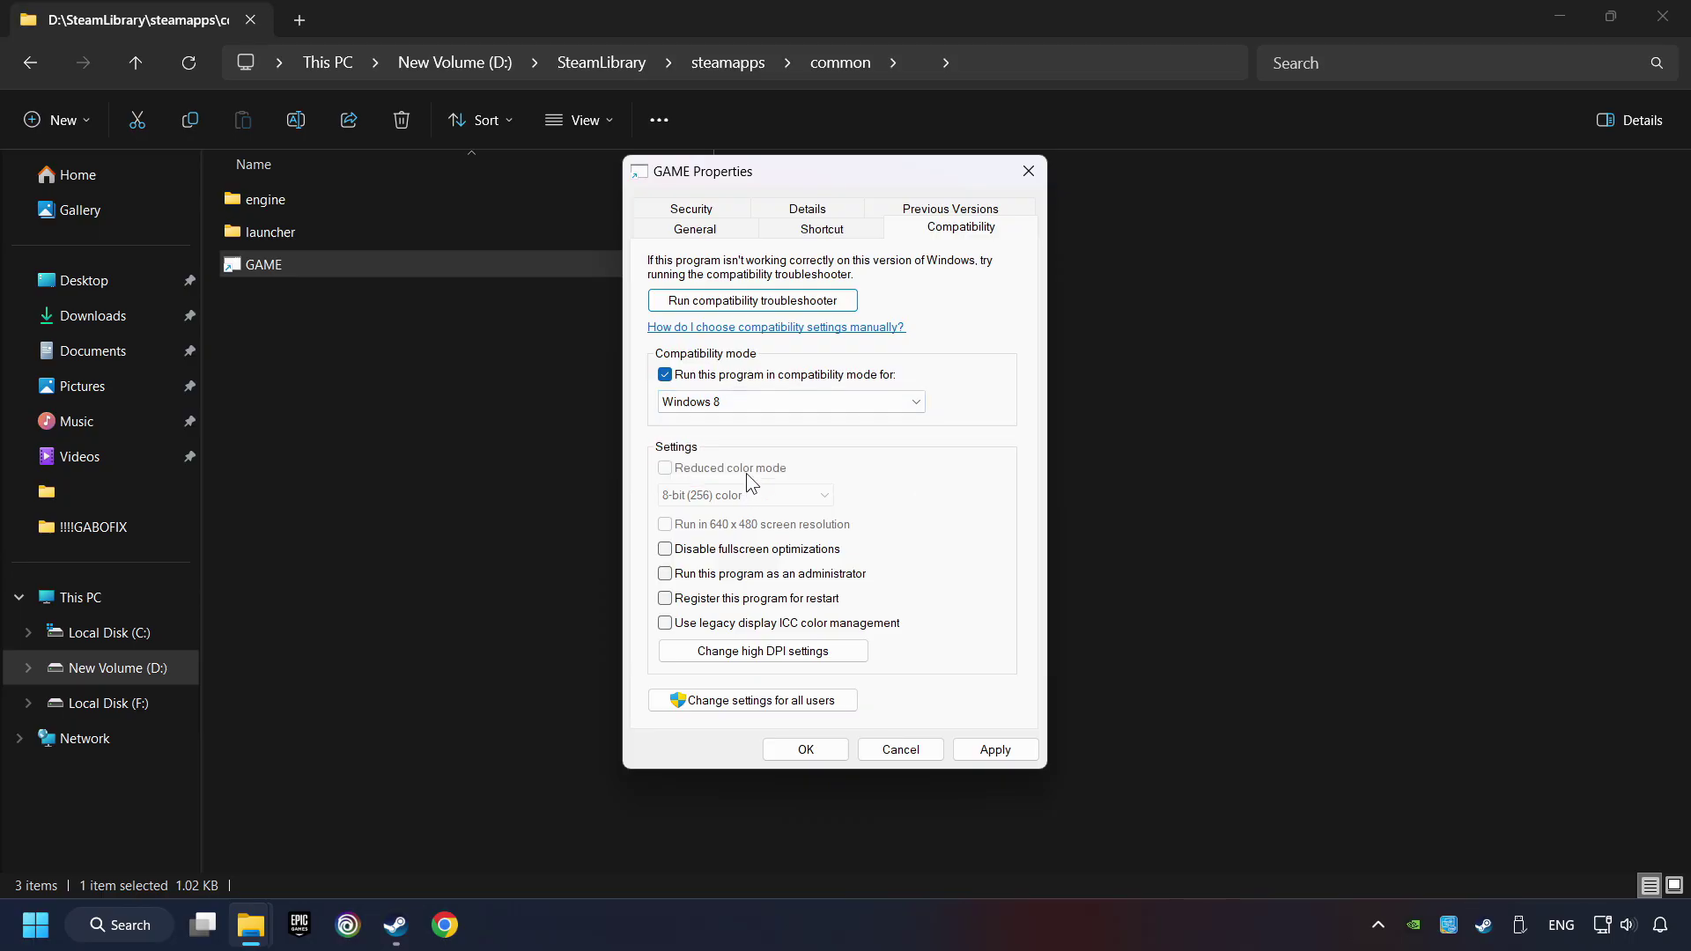
{"action": "left_click", "coordinate": [663, 549]}
{"action": "left_click", "coordinate": [666, 575]}
{"action": "left_click", "coordinate": [999, 750]}
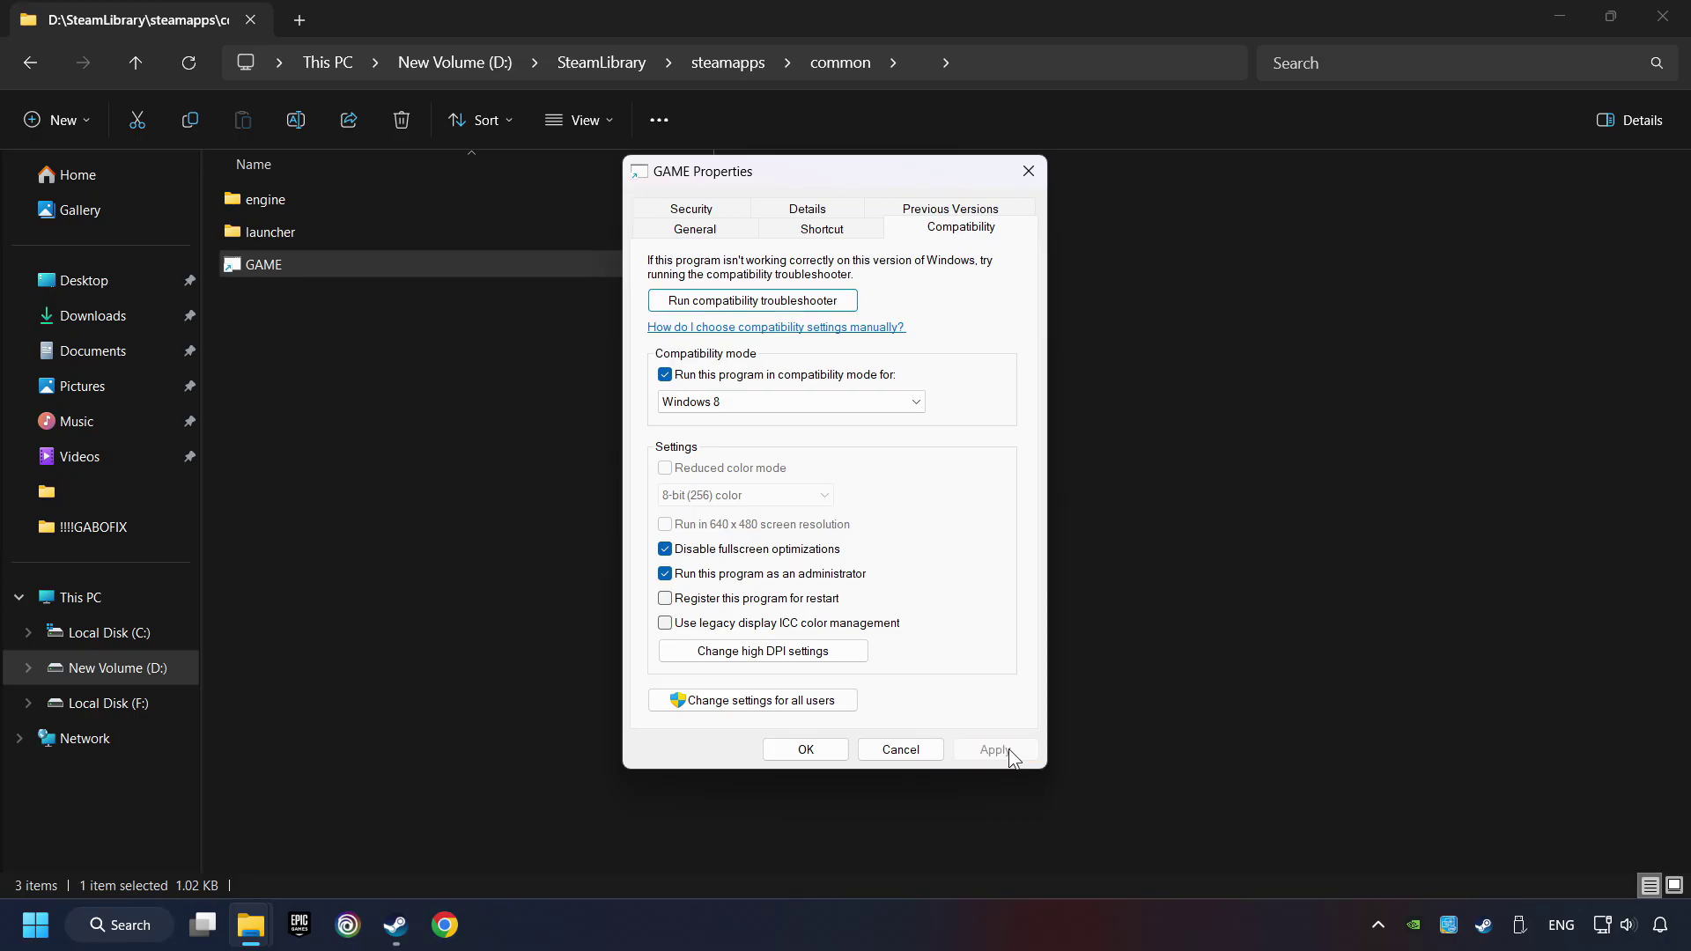
{"action": "left_click", "coordinate": [805, 750]}
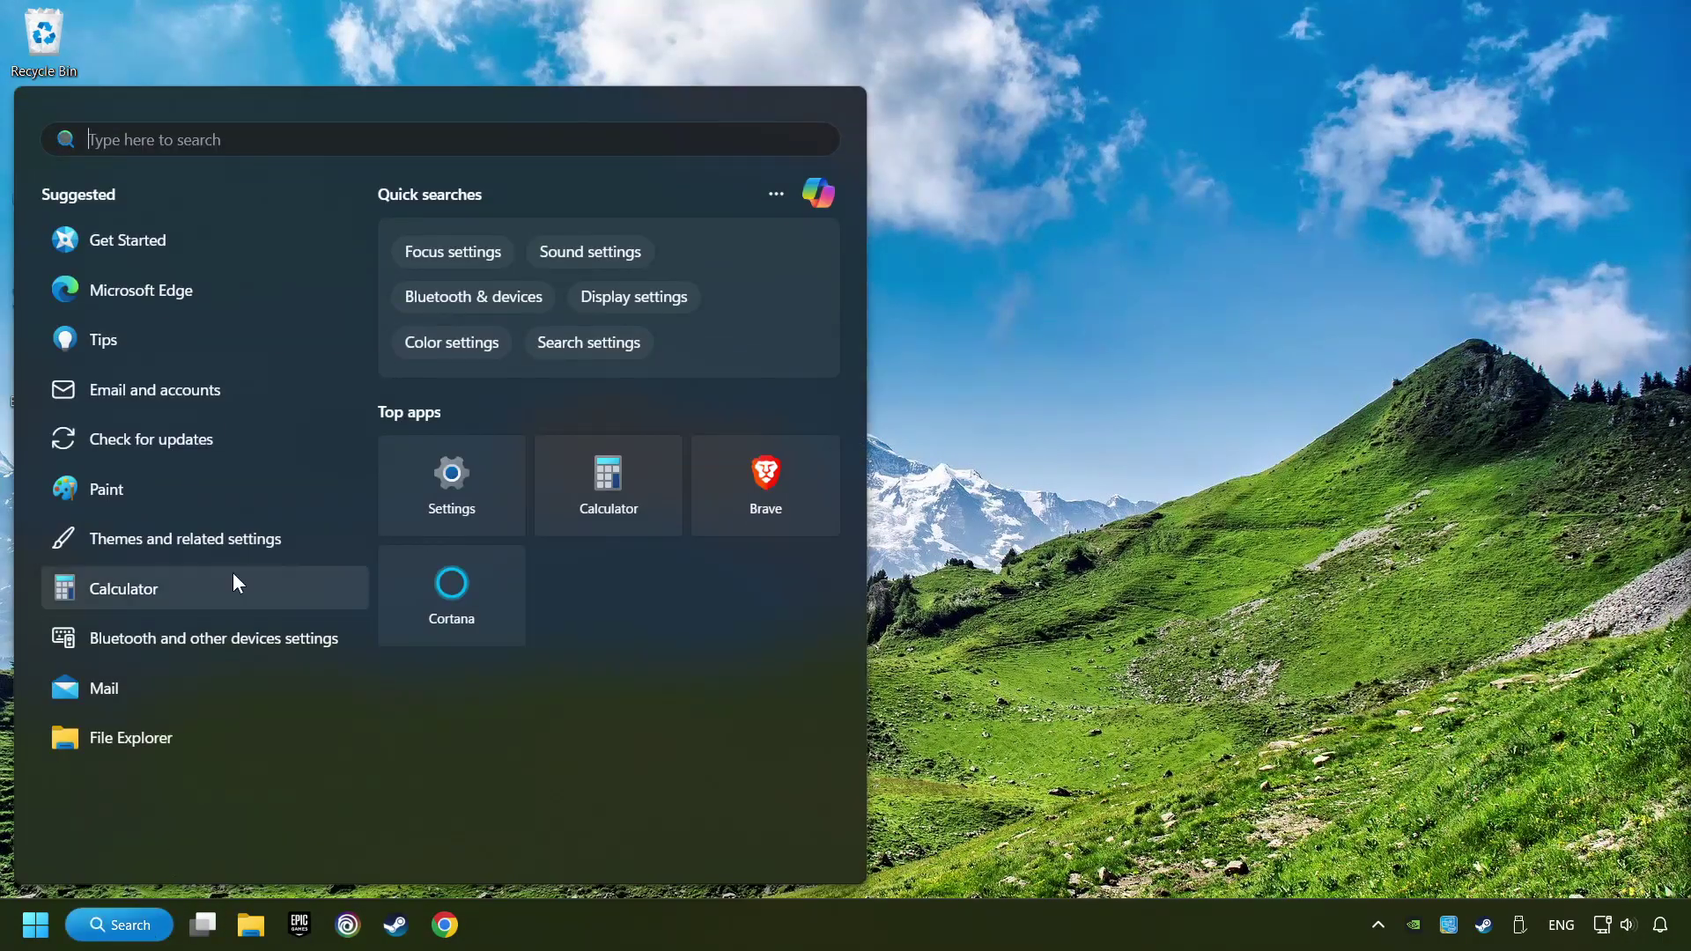
Search 'updates', recheck Windows Update confirming the PC is up to date, and close Settings.
{"action": "type", "text": "updates"}
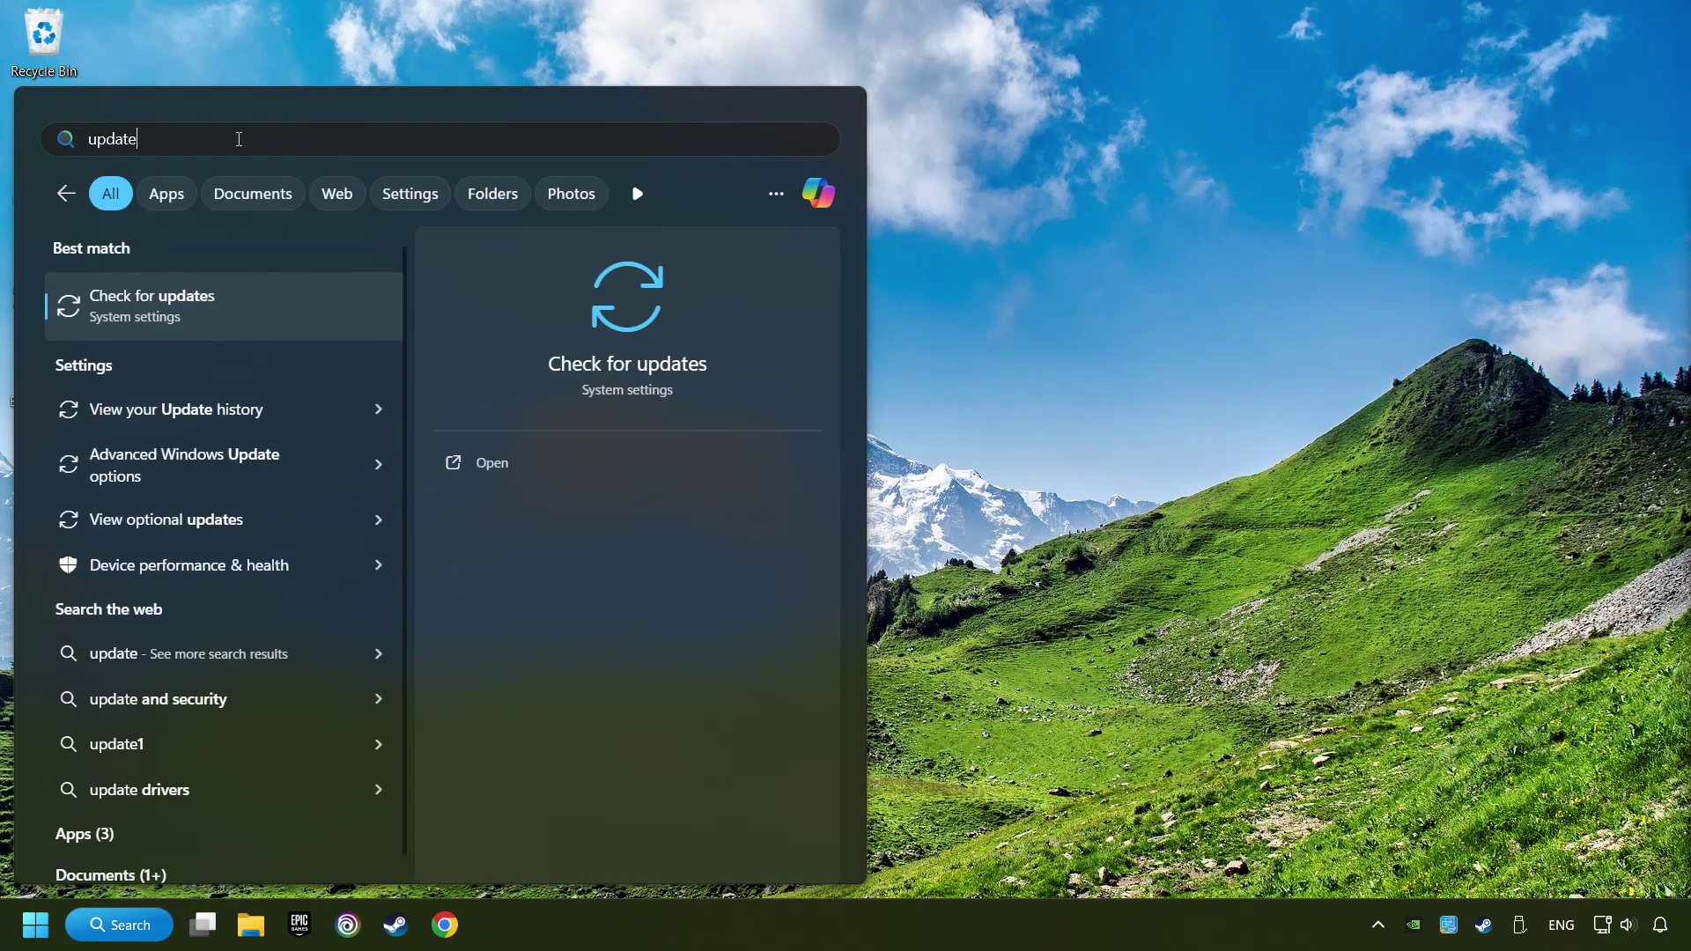
{"action": "left_click", "coordinate": [319, 316]}
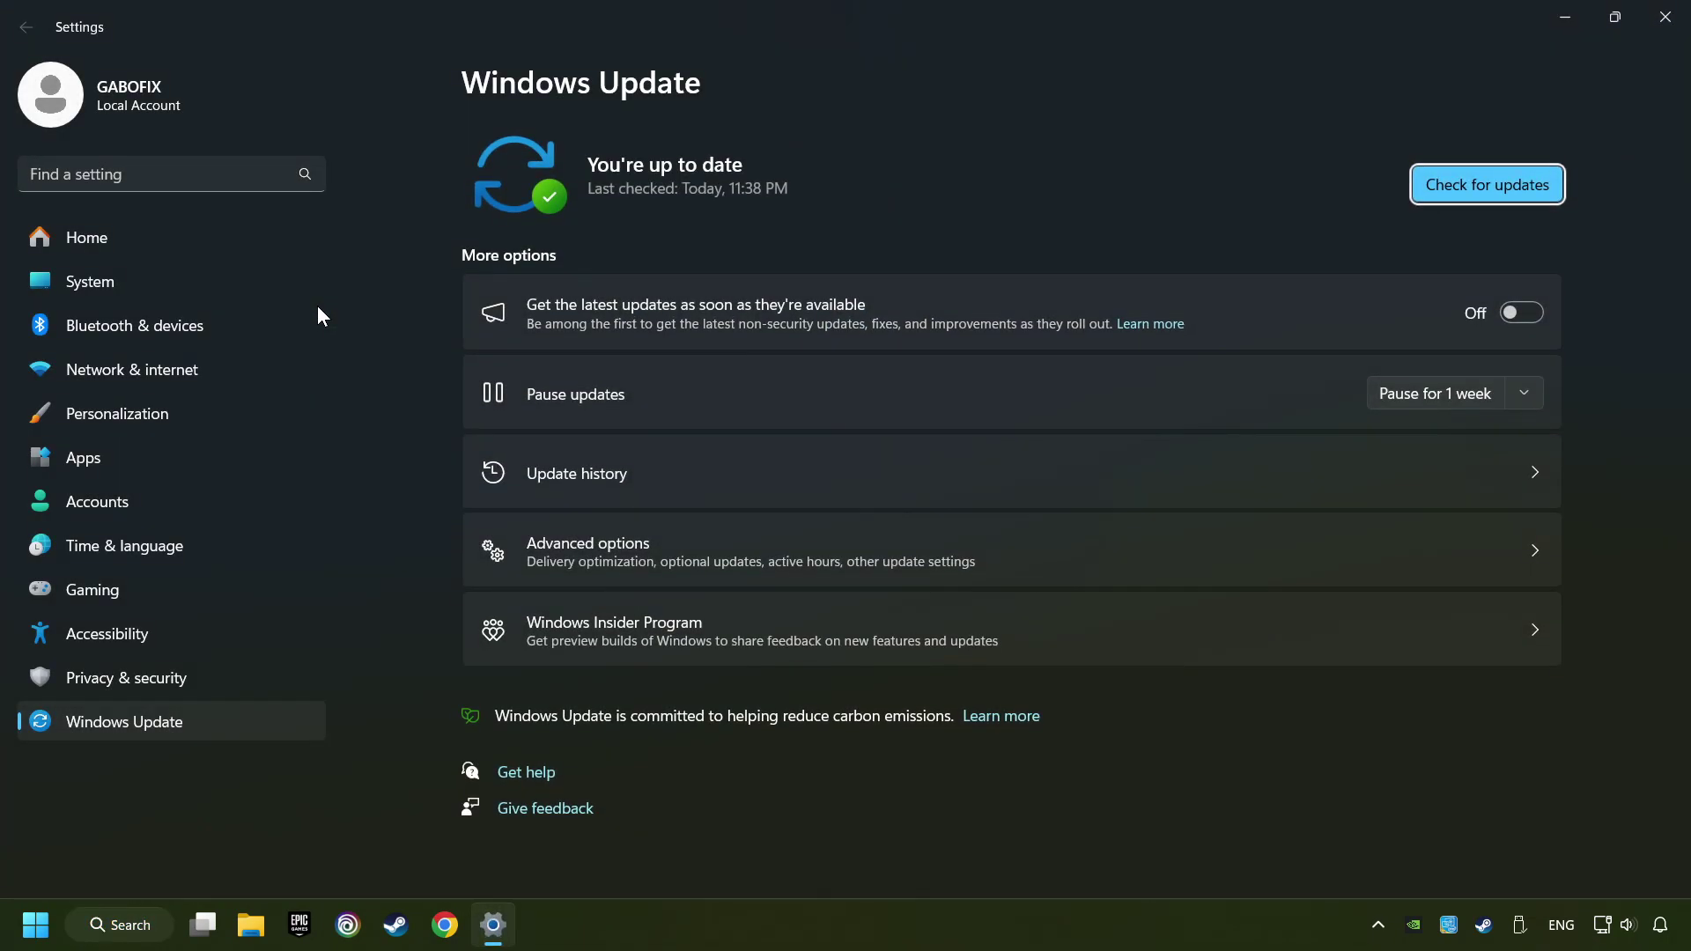
{"action": "left_click", "coordinate": [1498, 192]}
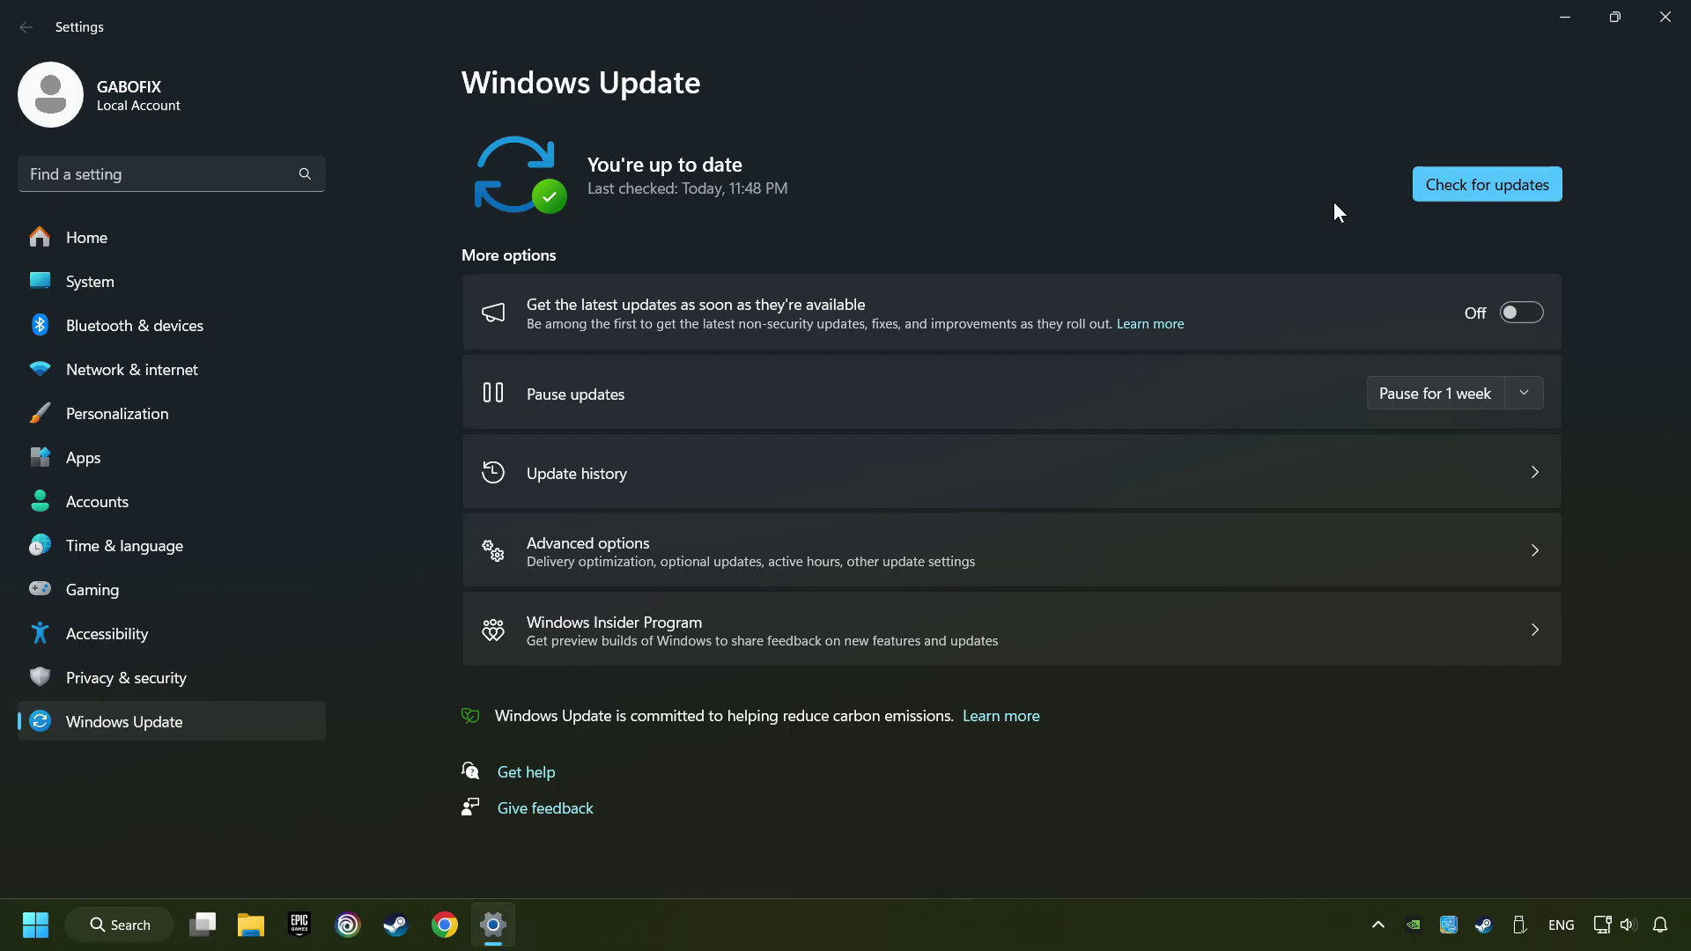
{"action": "left_click", "coordinate": [1663, 32]}
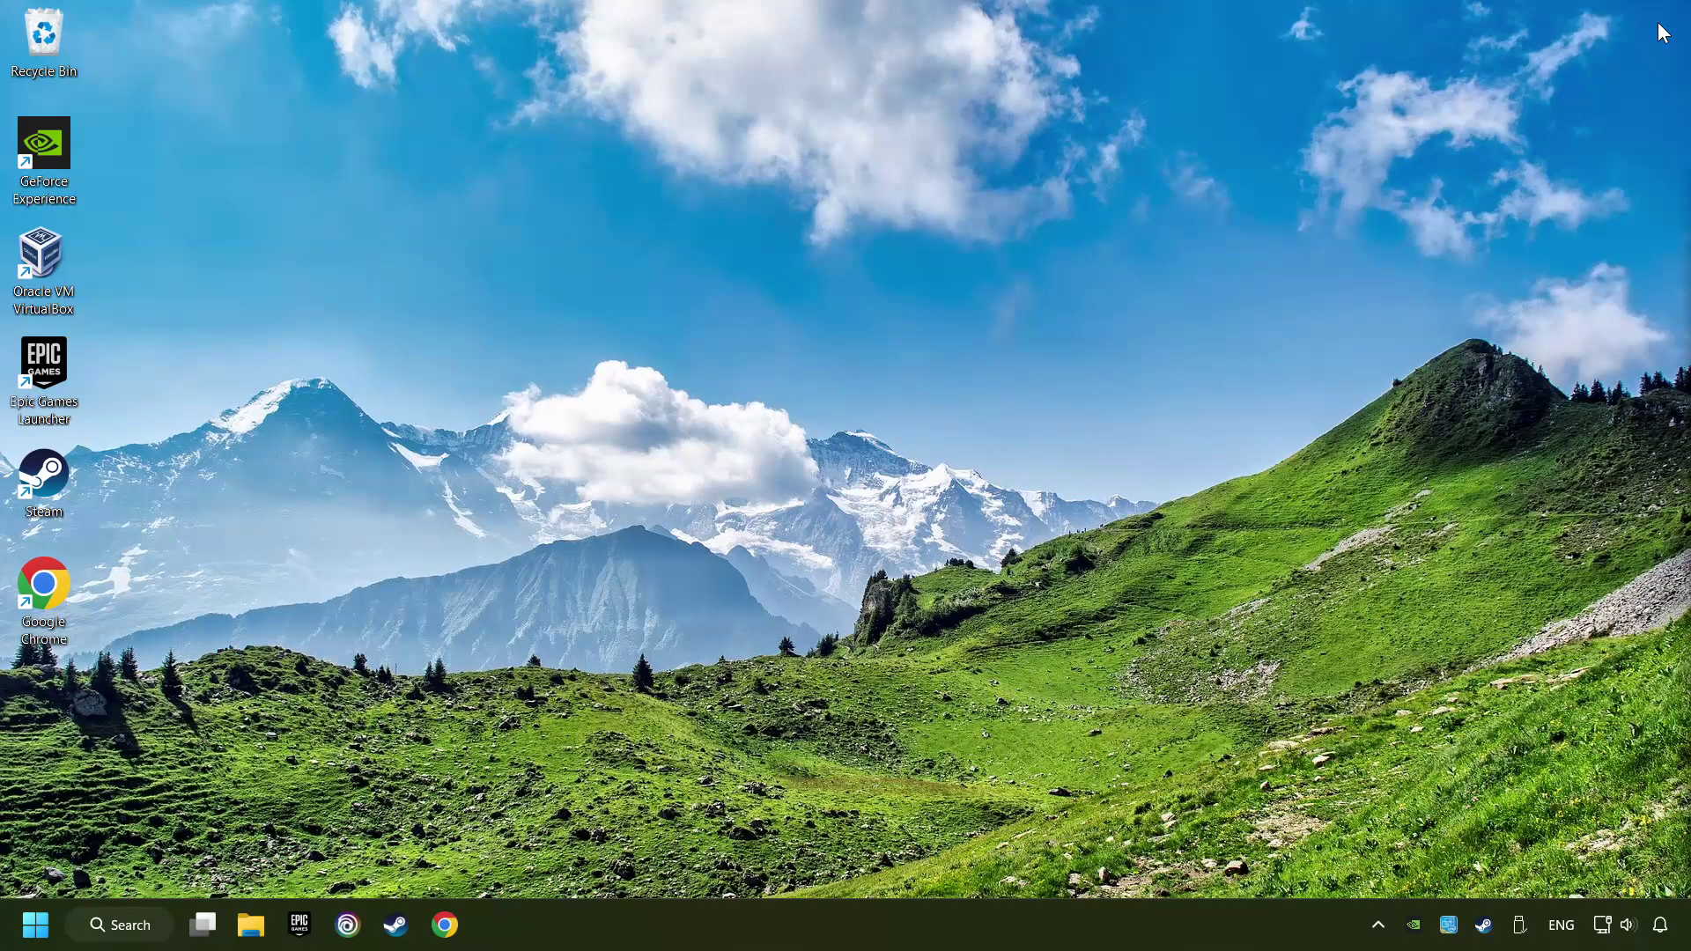
Open Task Manager's Startup apps and disable Microsoft To Do.
{"action": "right_click", "coordinate": [834, 923]}
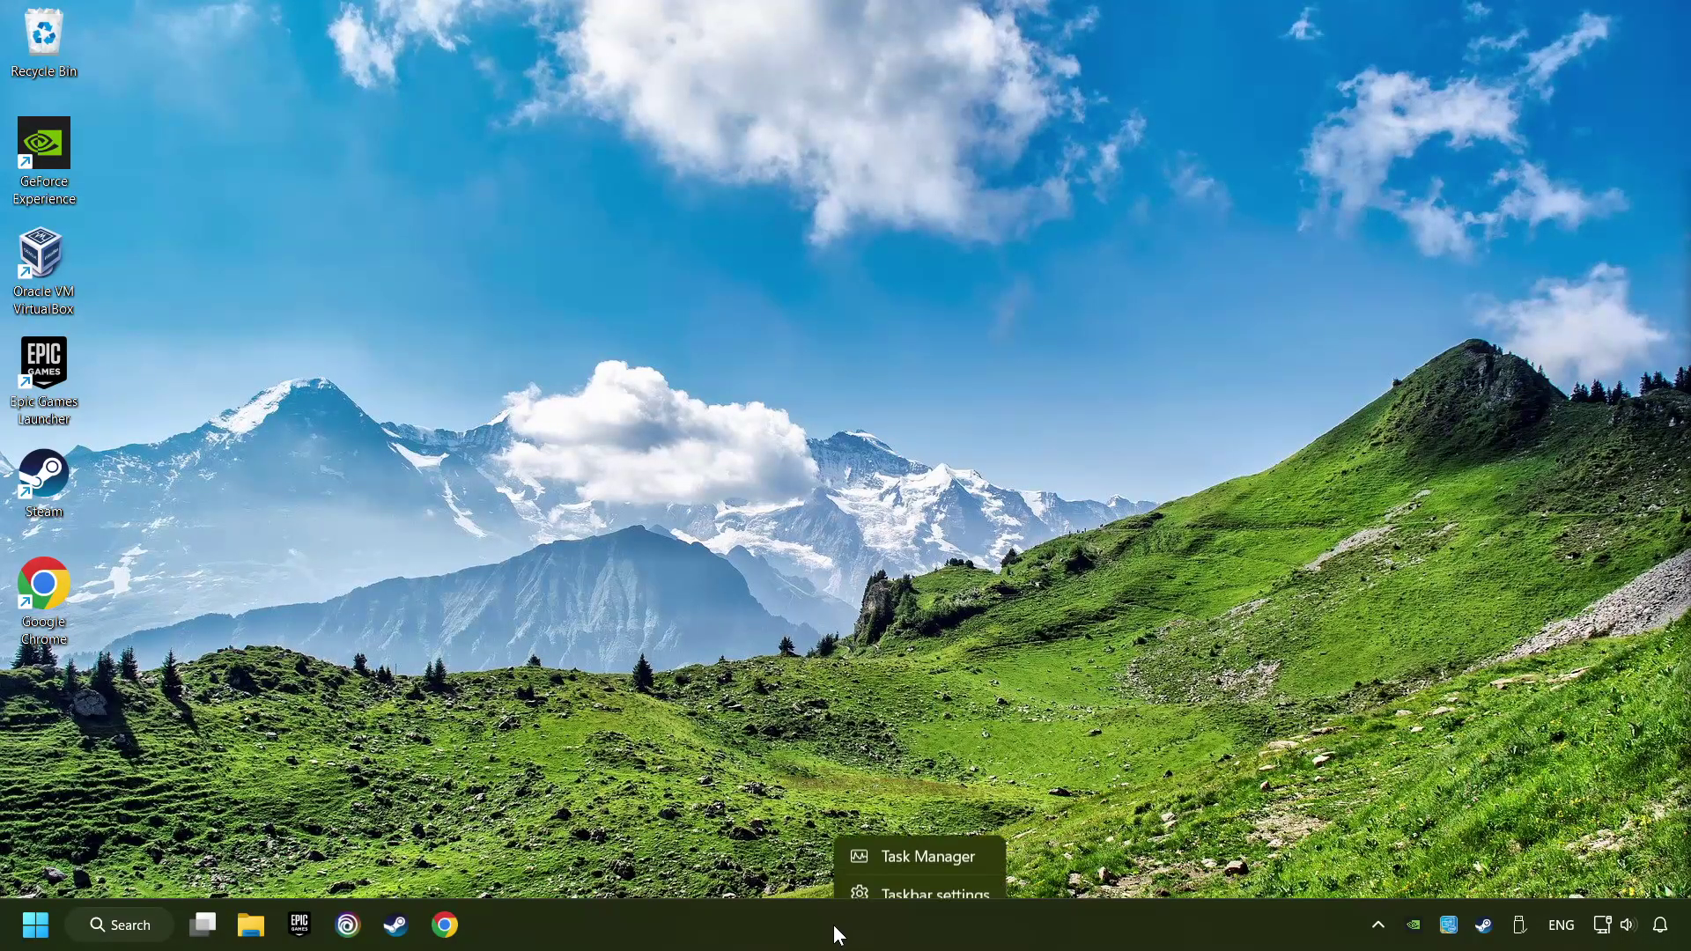
{"action": "left_click", "coordinate": [967, 842]}
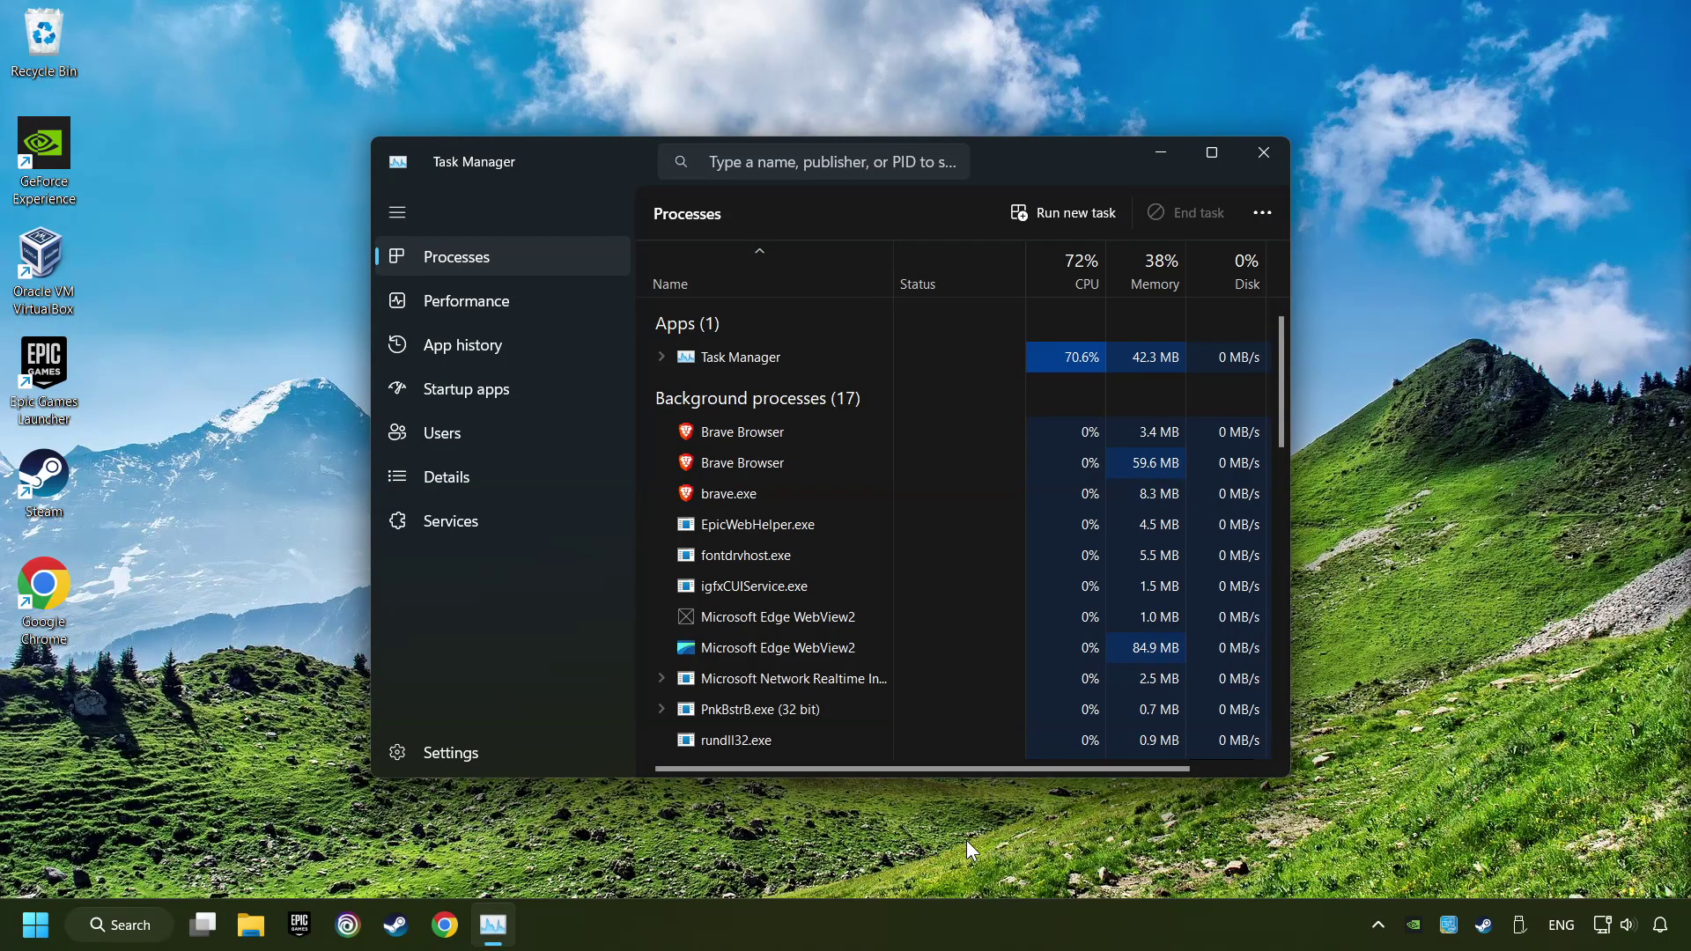
{"action": "left_click", "coordinate": [544, 393]}
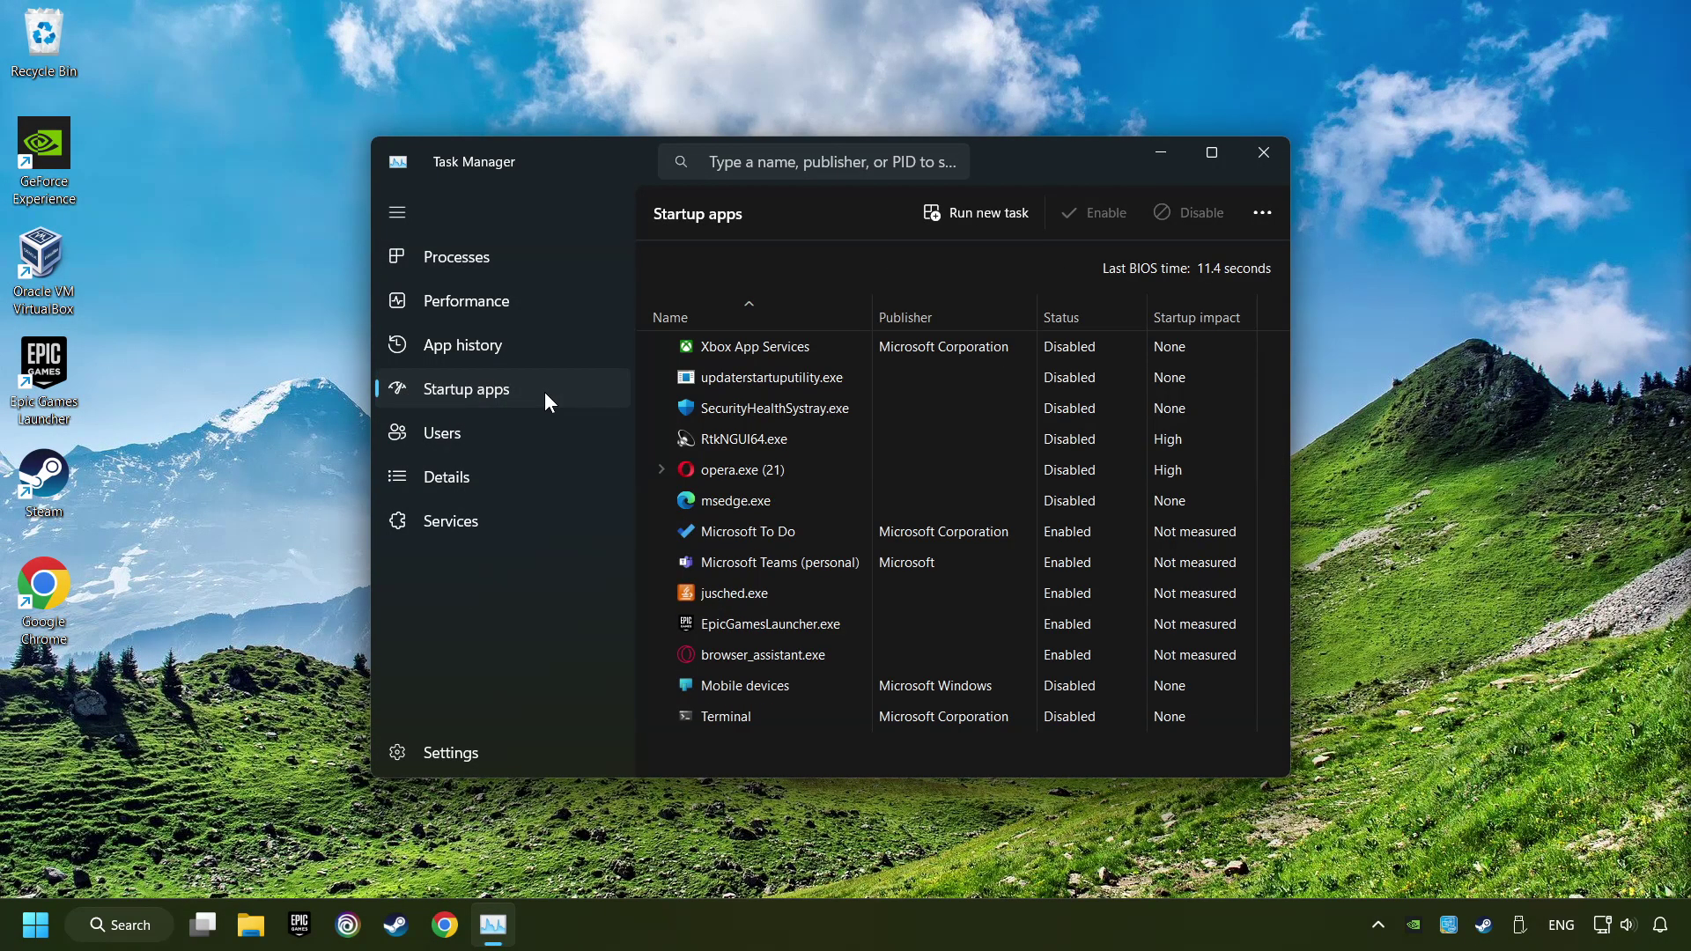
{"action": "left_click", "coordinate": [917, 532]}
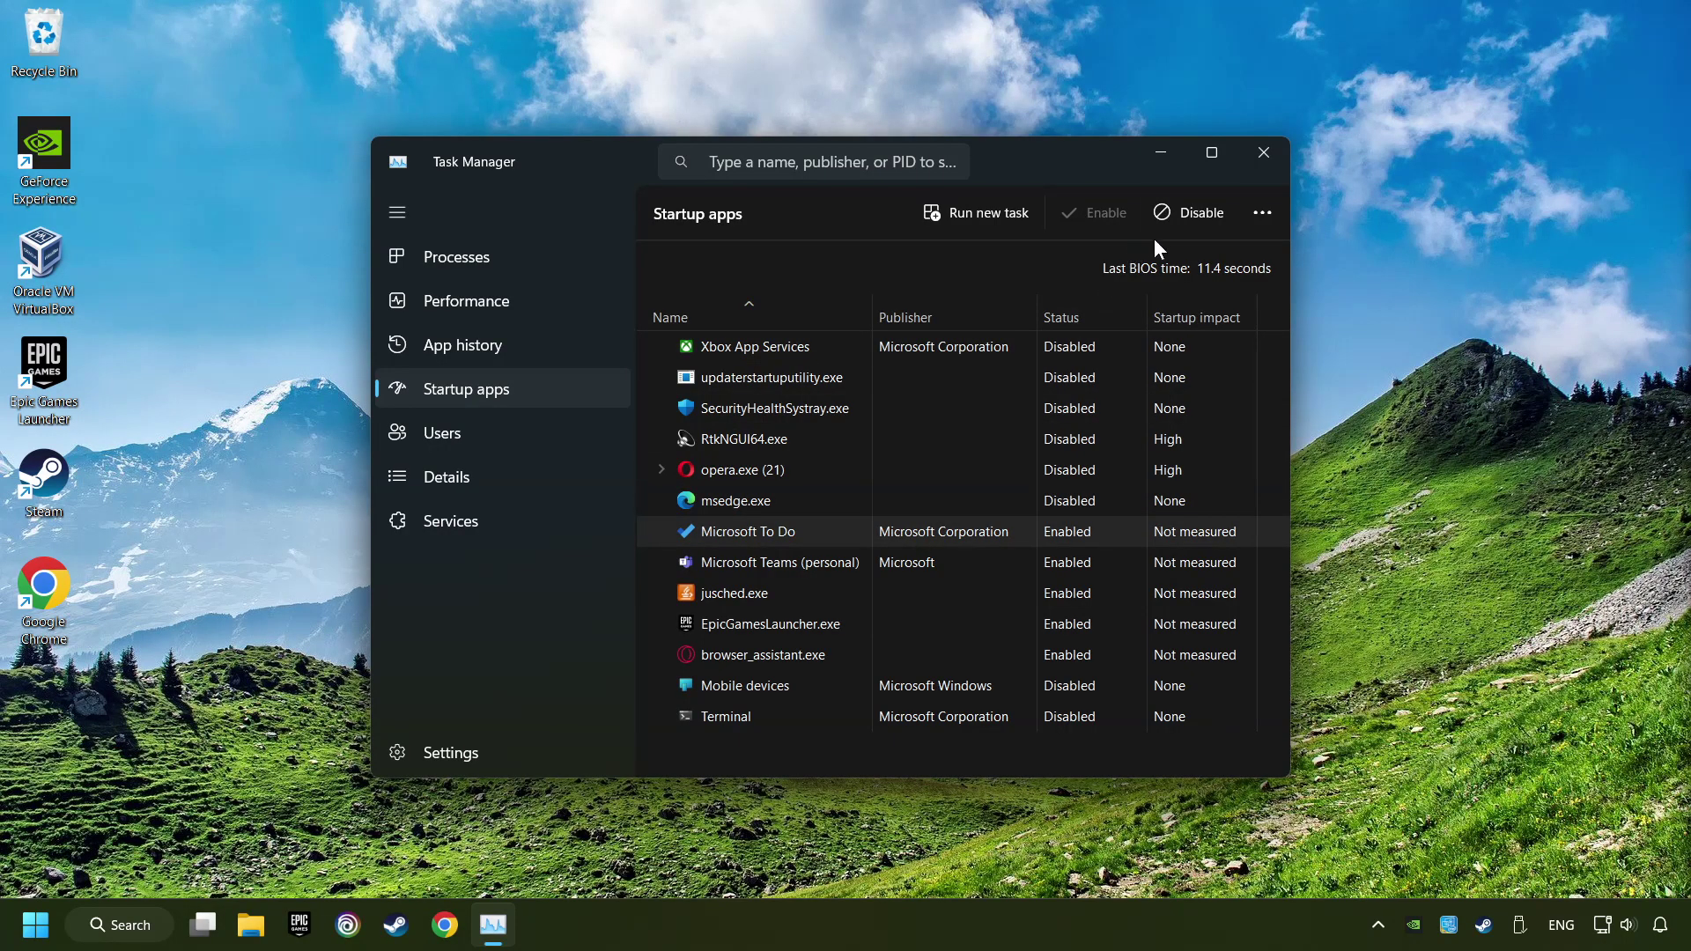
{"action": "left_click", "coordinate": [1172, 214]}
Disable Teams, jusched.exe, EpicGamesLauncher.exe and browser_assistant.exe at startup, then close Task Manager.
{"action": "left_click", "coordinate": [1081, 571]}
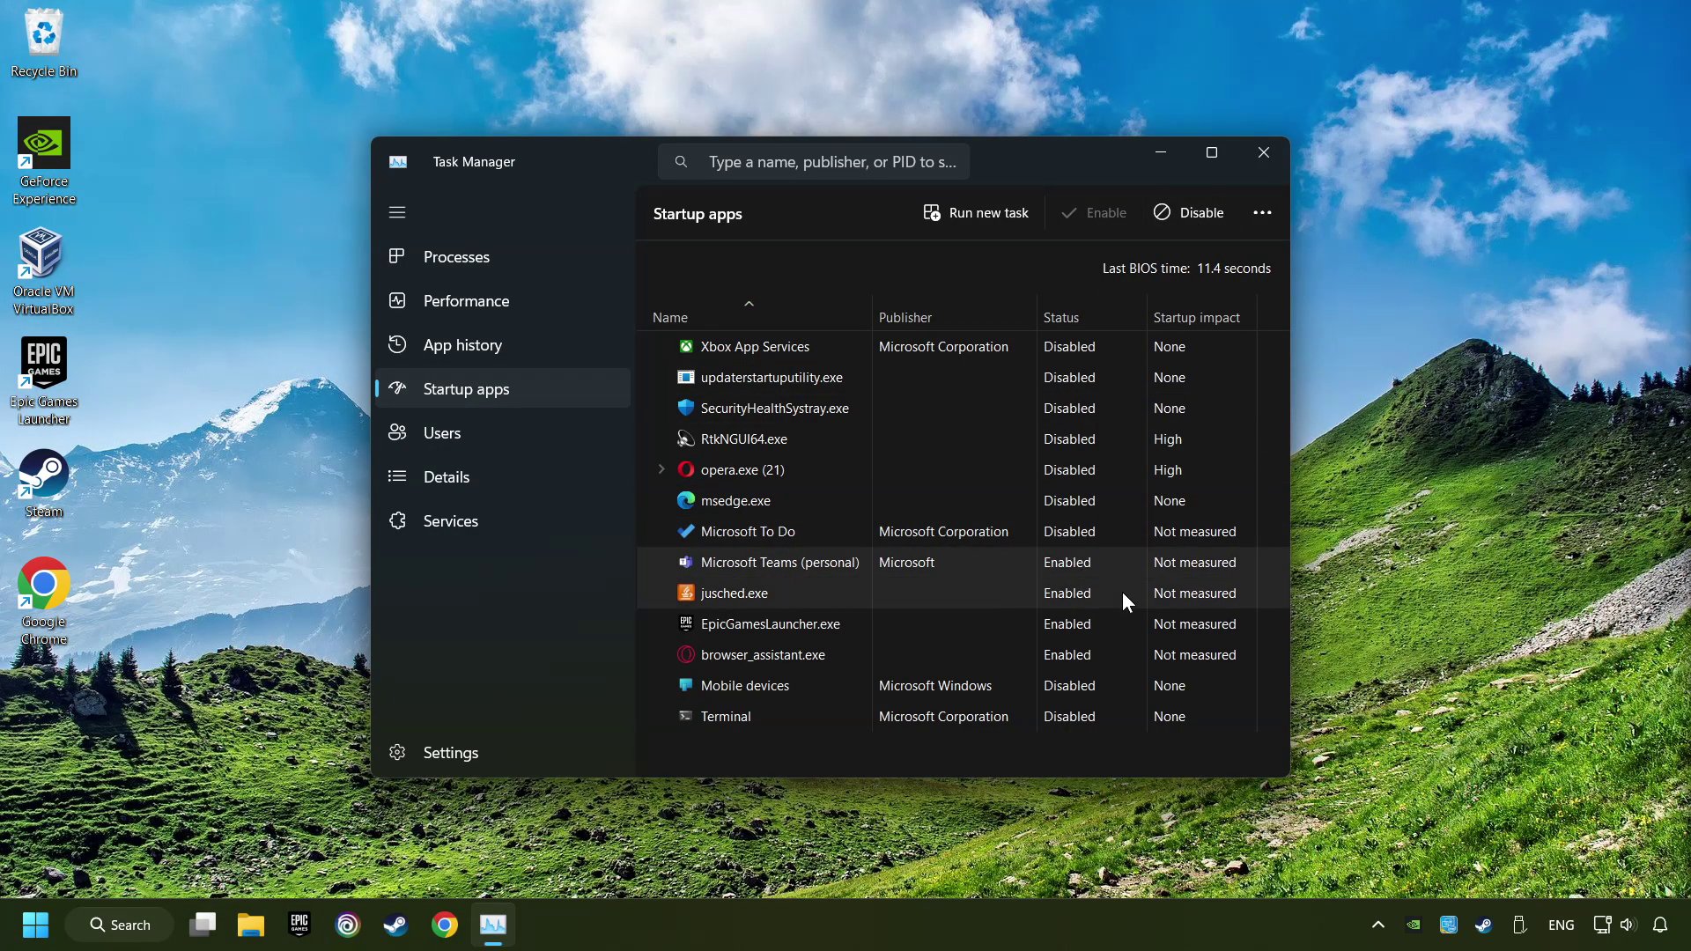
{"action": "left_click", "coordinate": [1188, 220]}
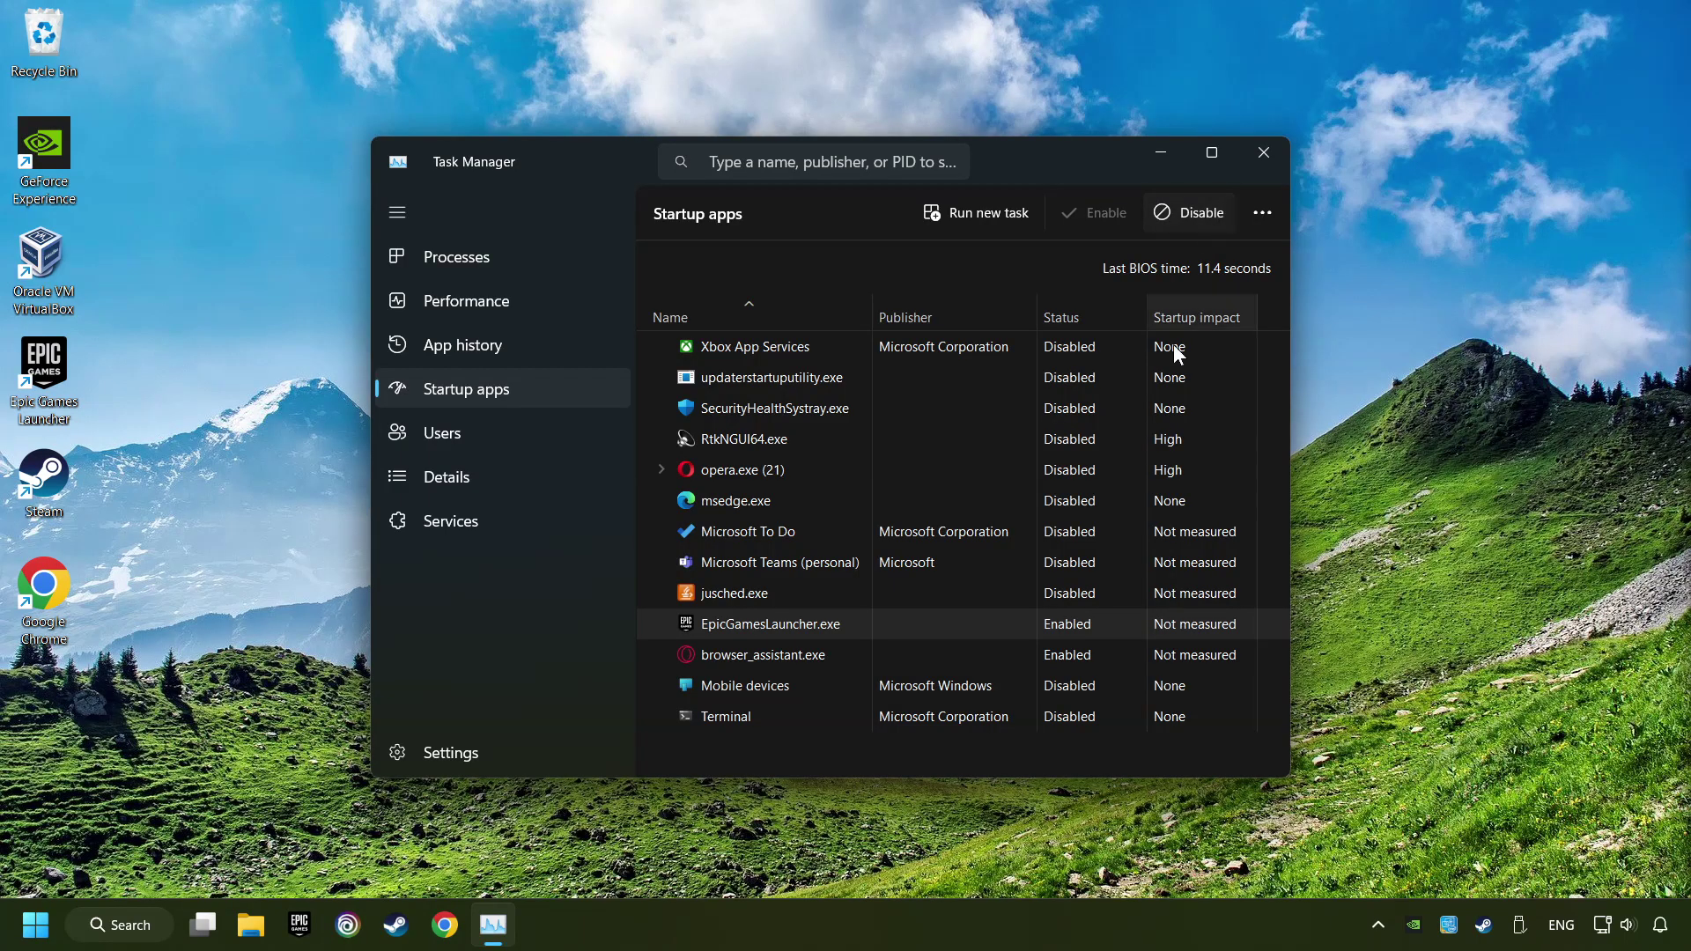
{"action": "left_click", "coordinate": [1188, 212]}
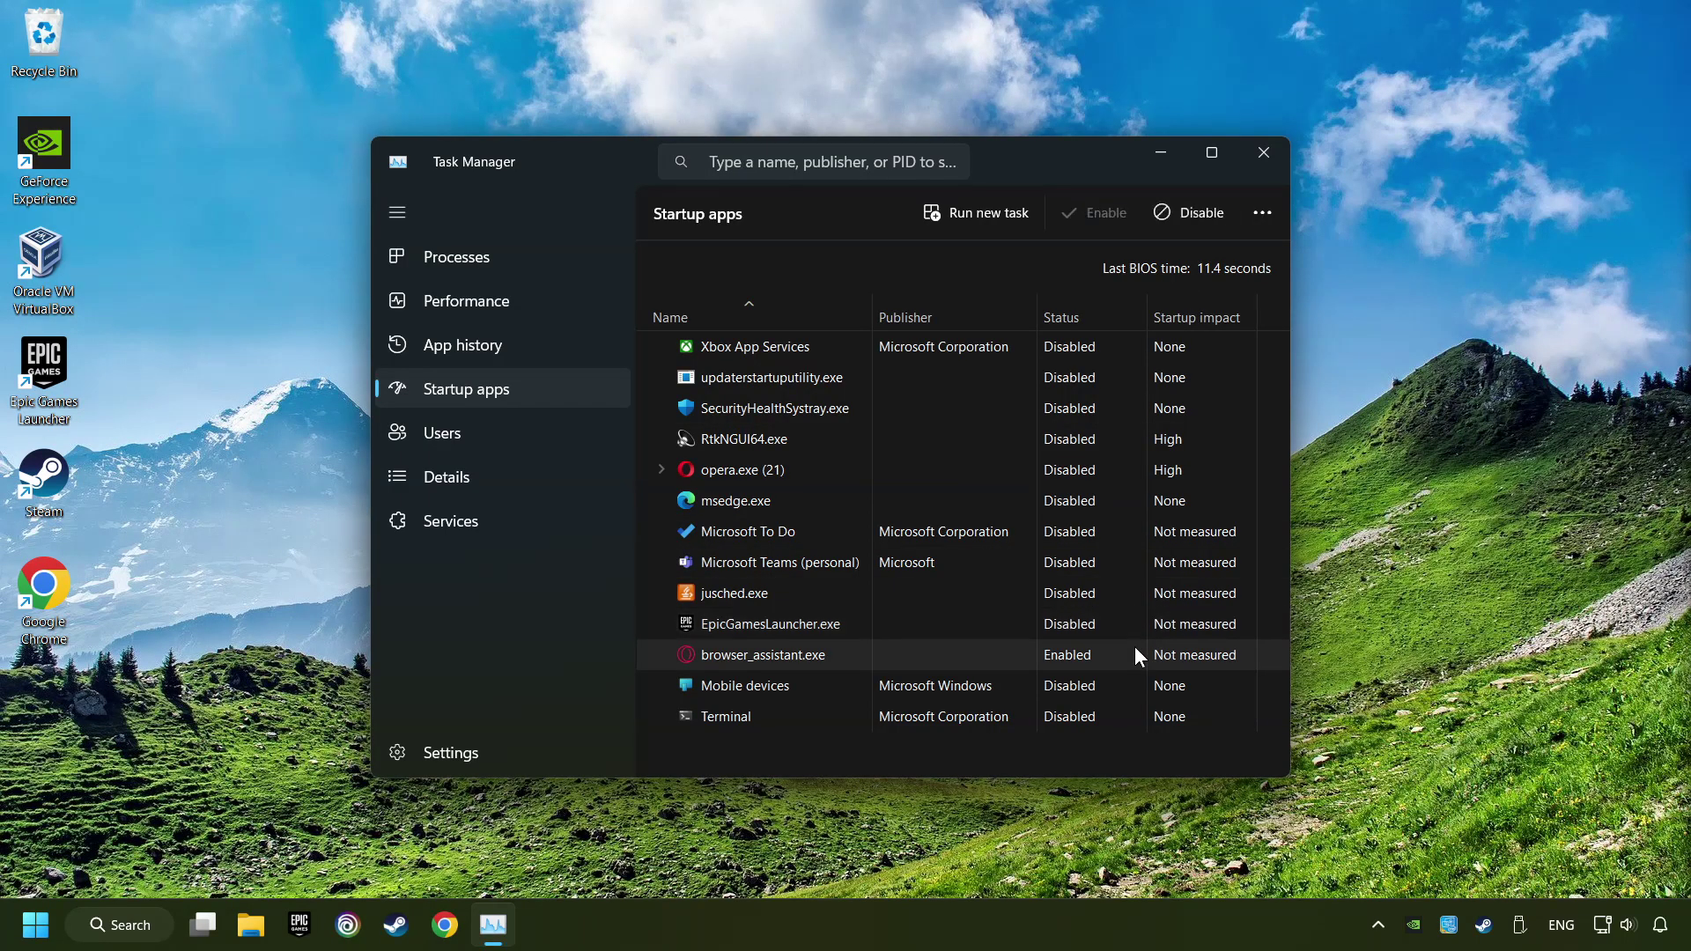
{"action": "left_click", "coordinate": [1190, 222]}
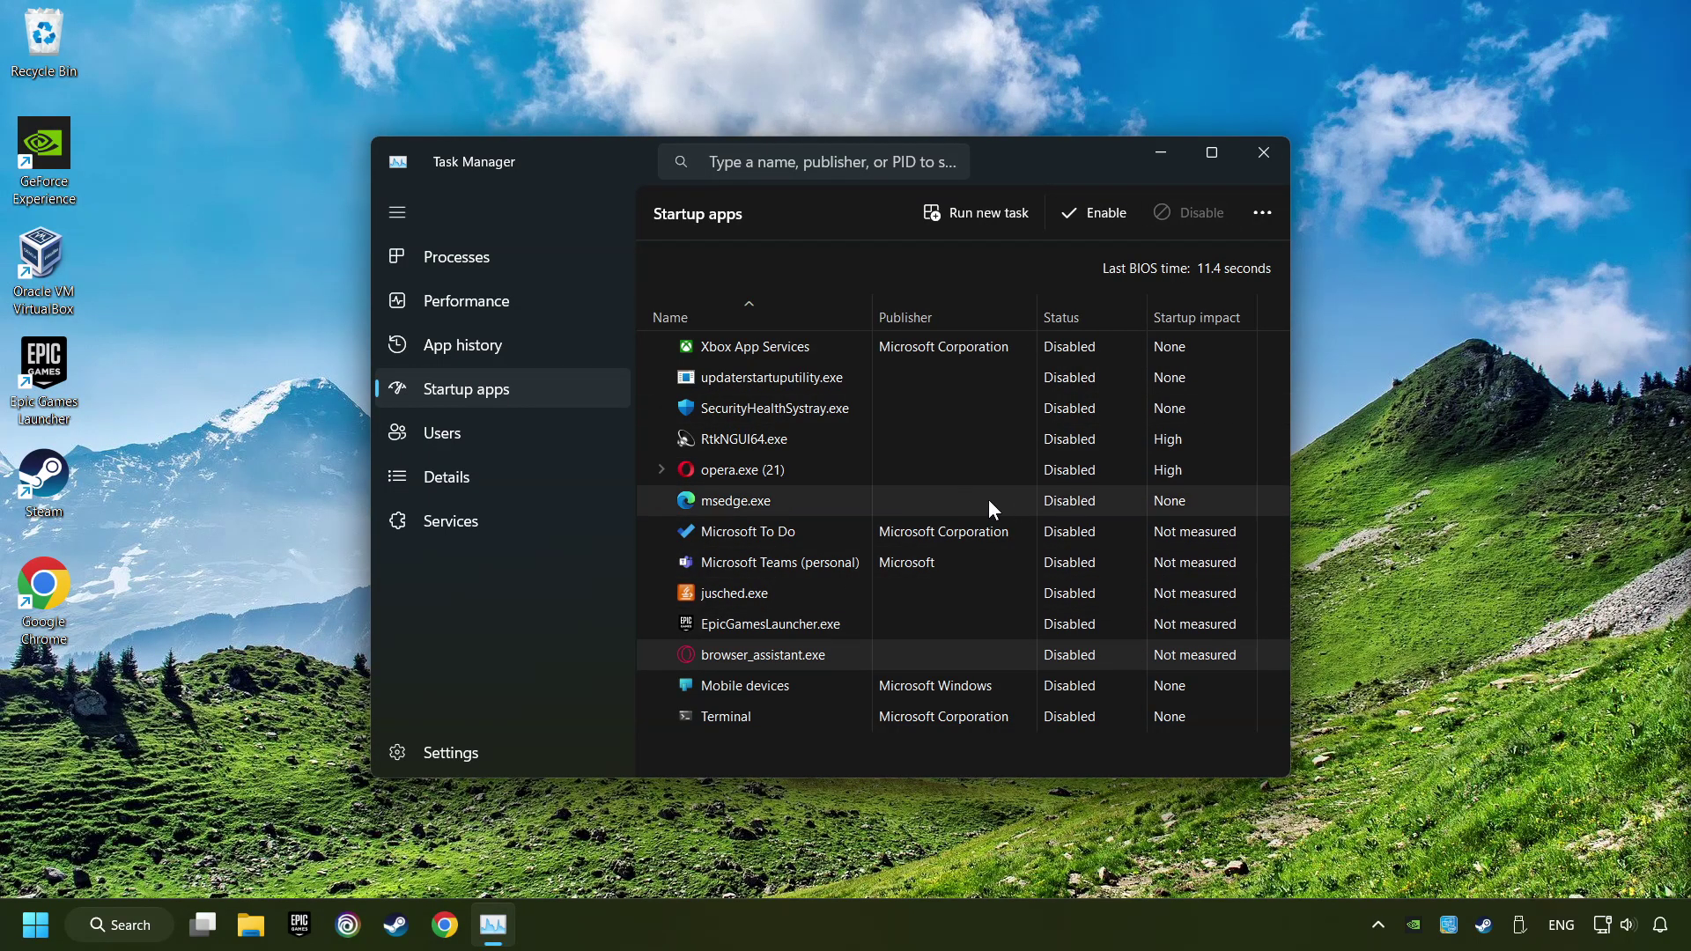
{"action": "left_click", "coordinate": [1257, 152]}
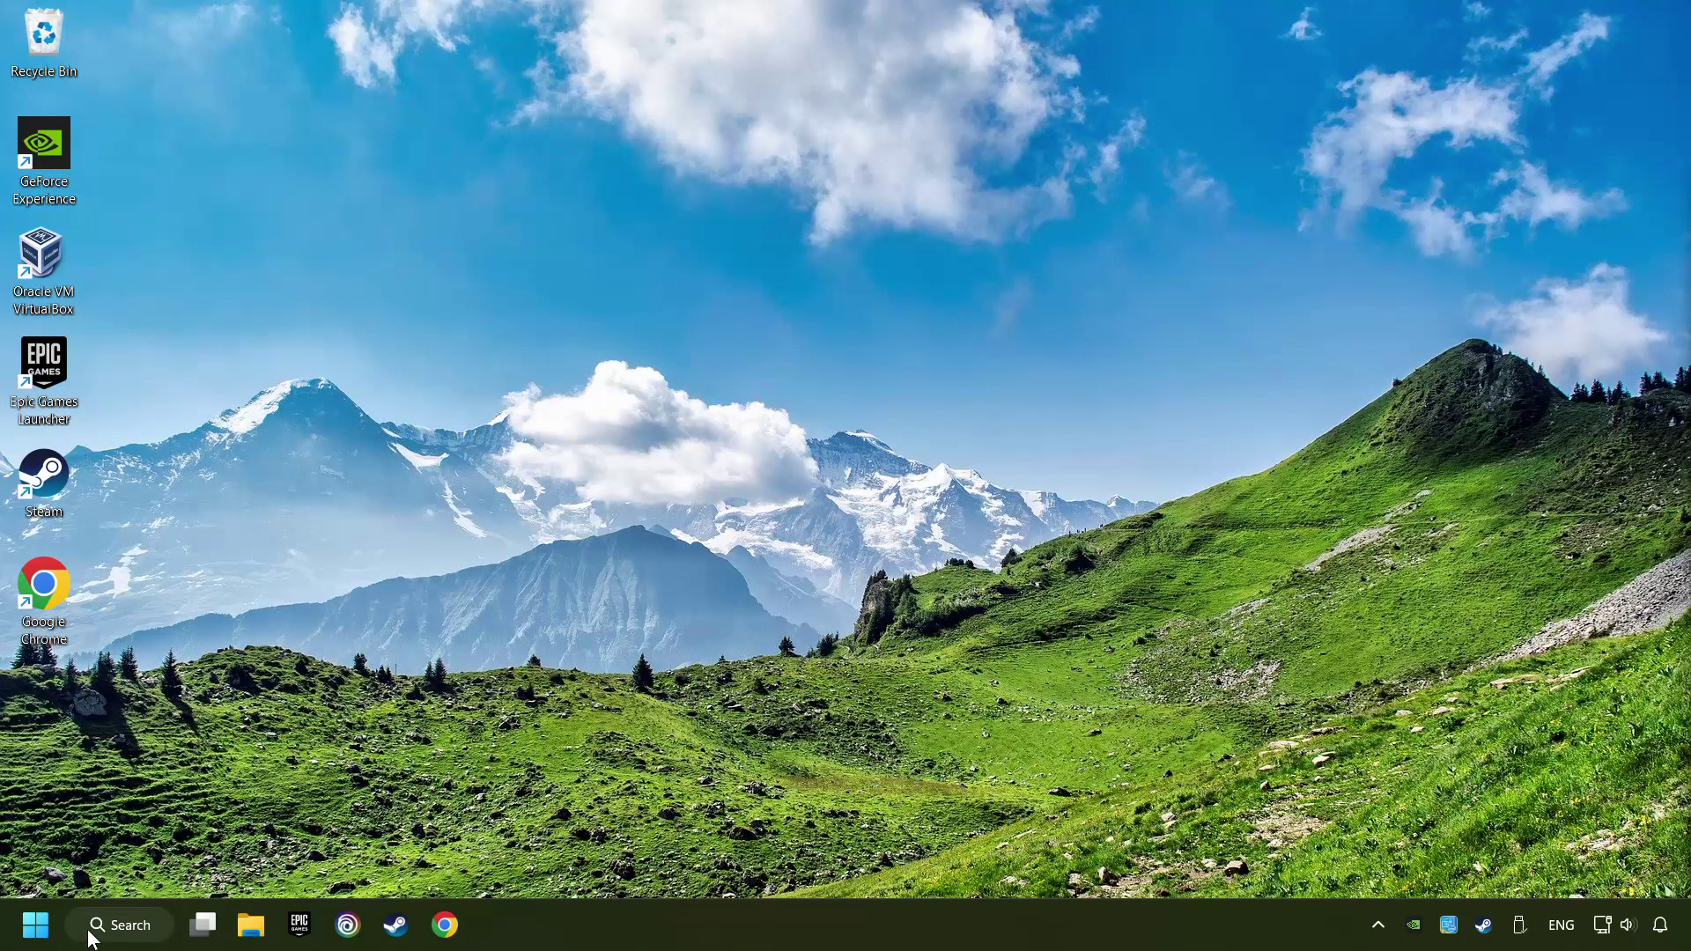
In the firewall's allowed-apps list, tick Public for GAME.exe alongside Private and save with OK.
{"action": "left_click", "coordinate": [152, 932]}
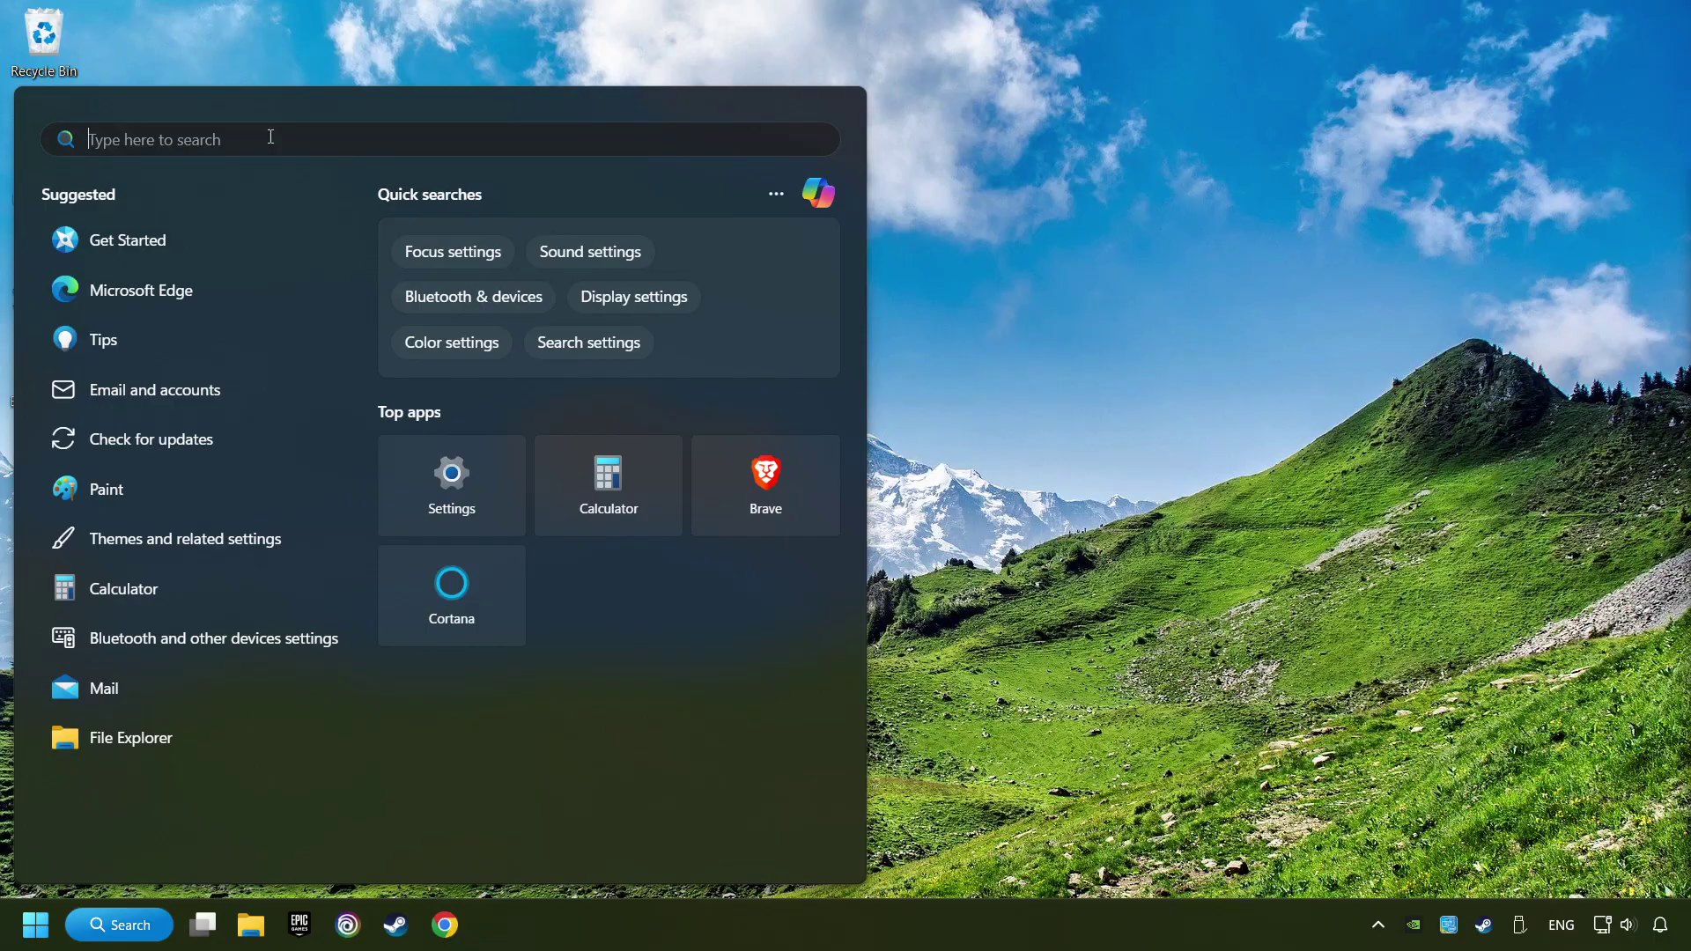
{"action": "type", "text": "firewall"}
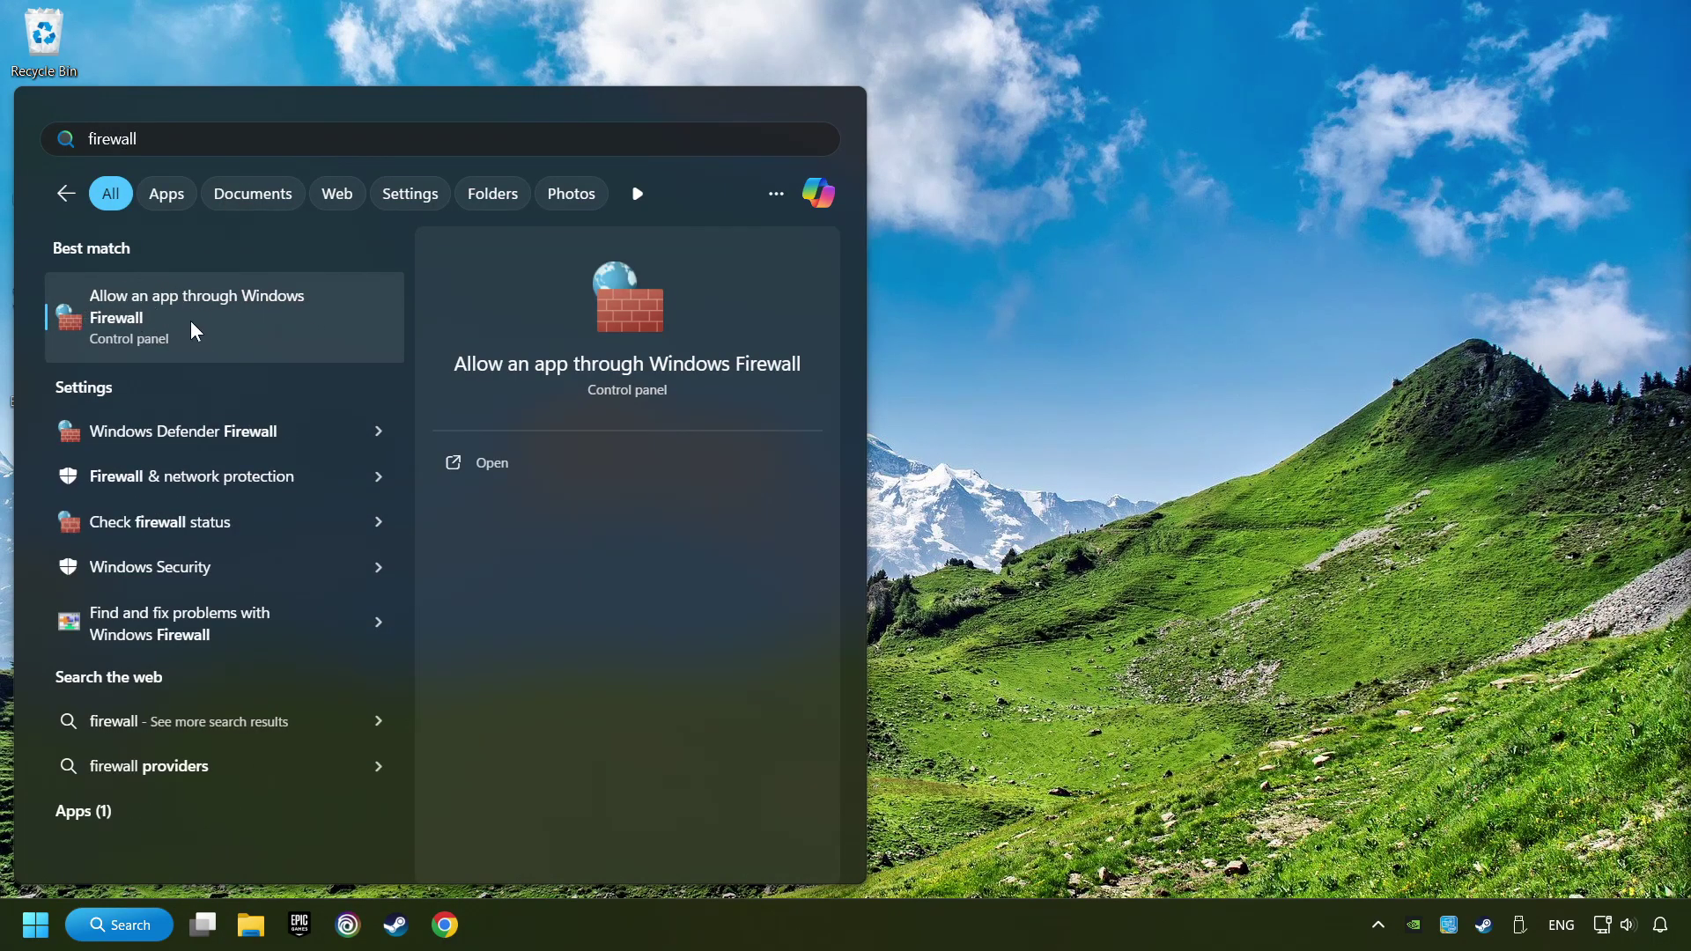
{"action": "left_click", "coordinate": [352, 313]}
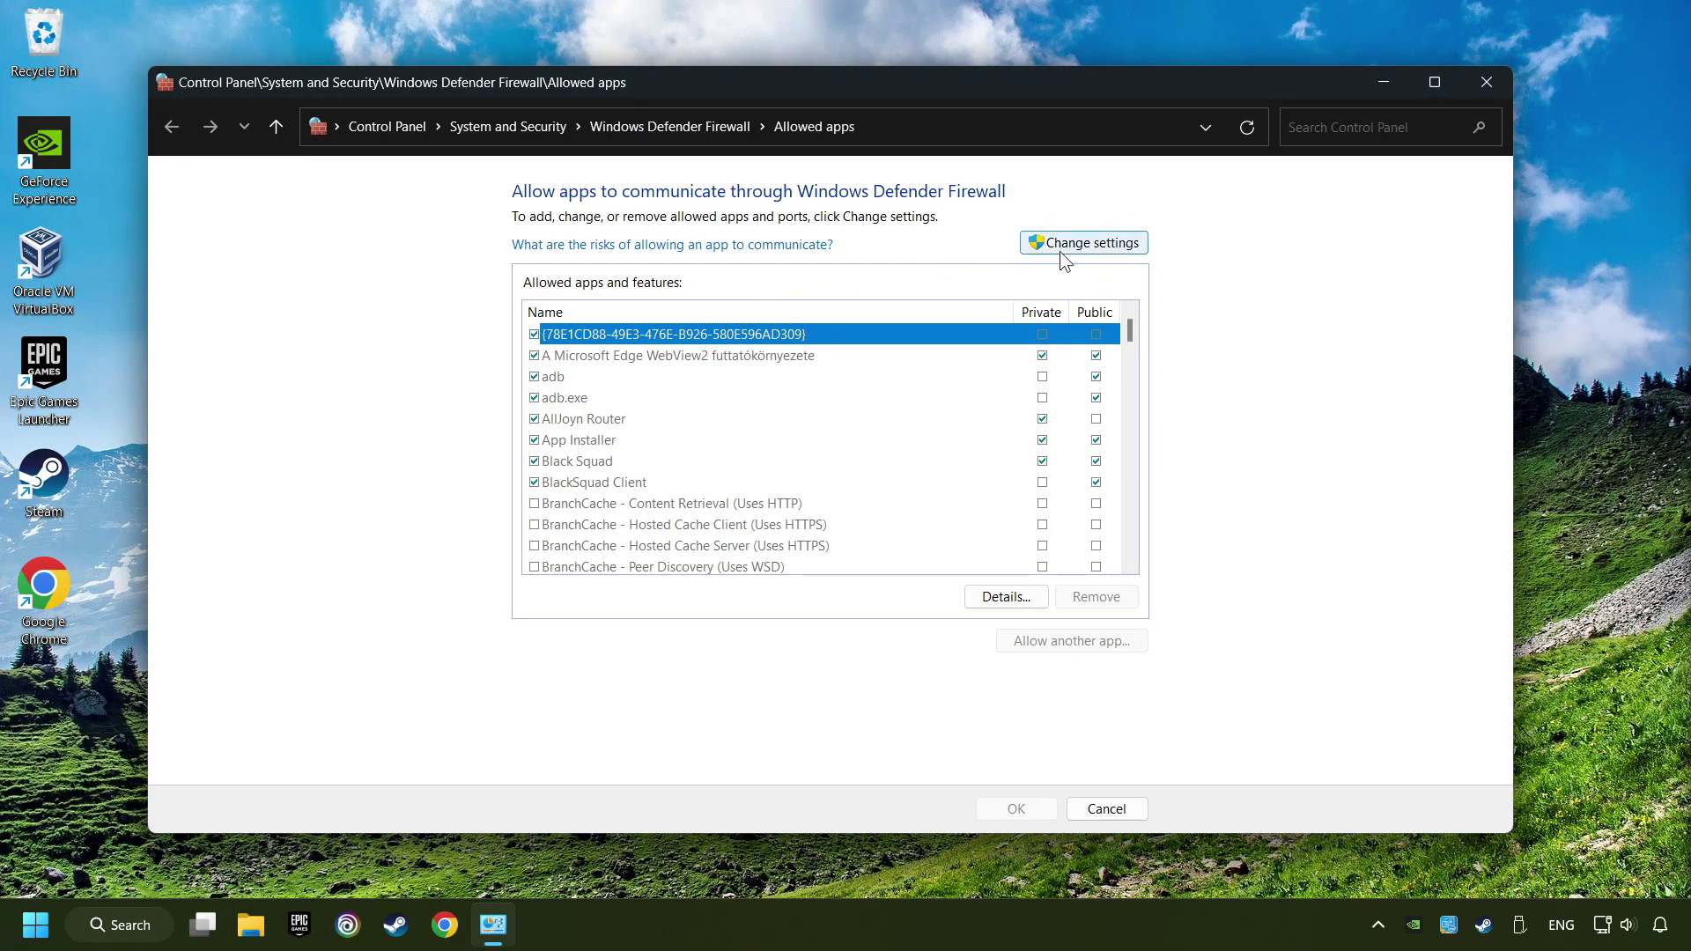
{"action": "left_click", "coordinate": [1113, 252]}
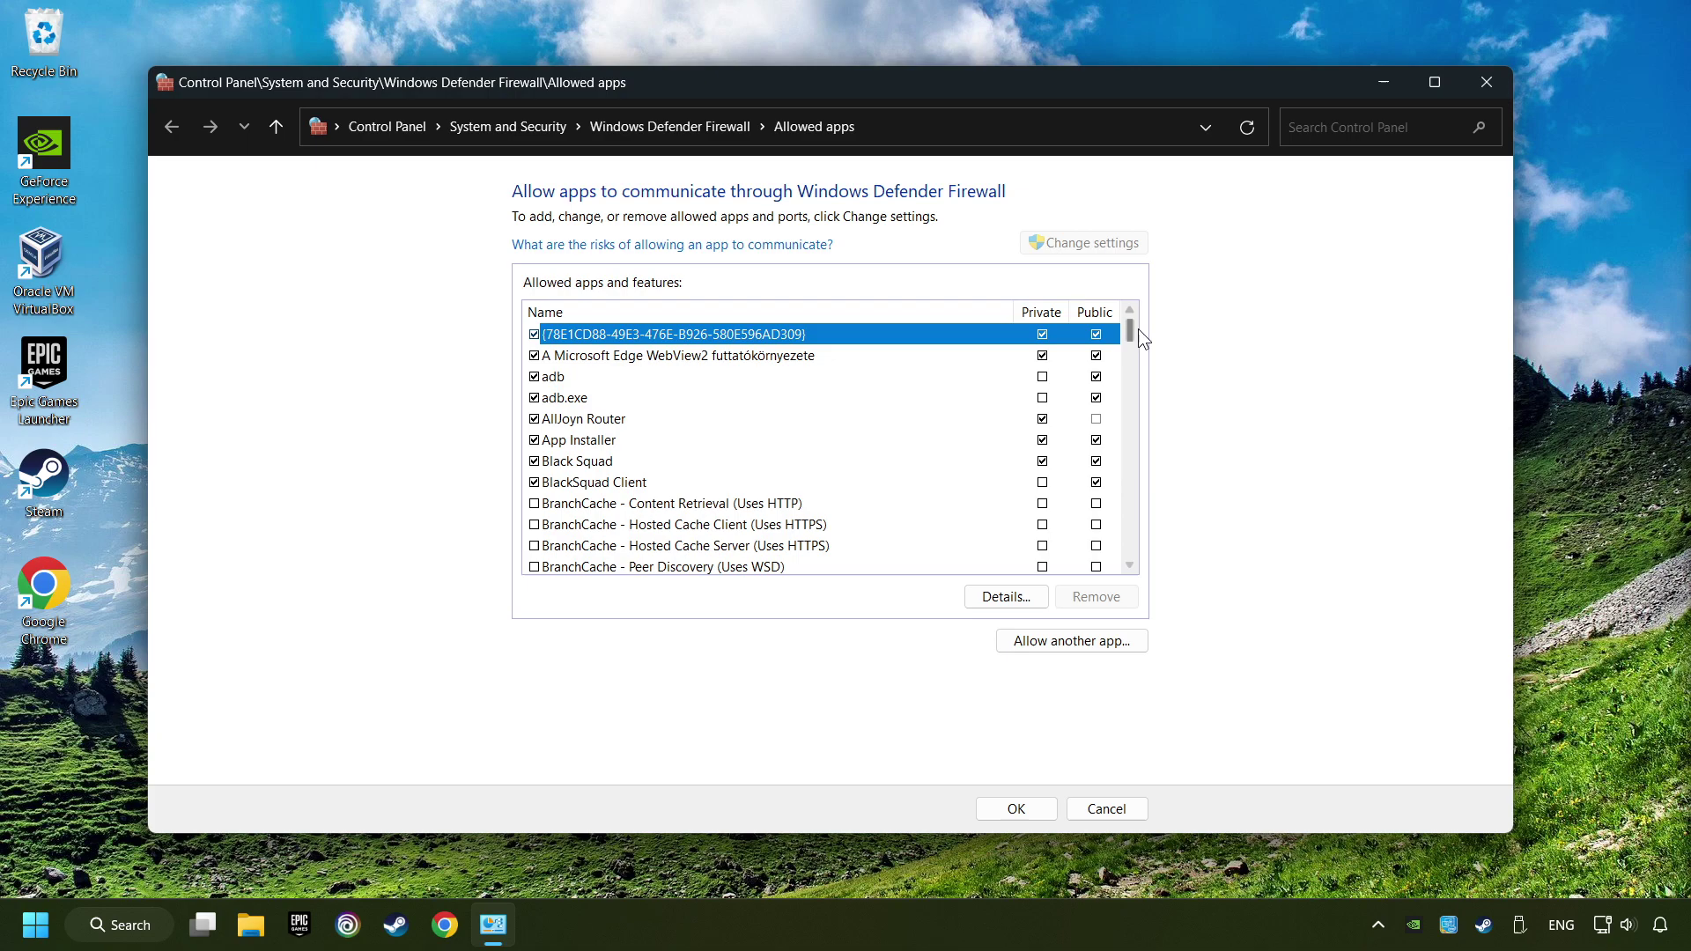
{"action": "mouse_move", "coordinate": [1133, 335]}
{"action": "left_mouse_down"}
{"action": "mouse_move", "coordinate": [1119, 418]}
{"action": "mouse_move", "coordinate": [1118, 365]}
{"action": "left_mouse_up"}
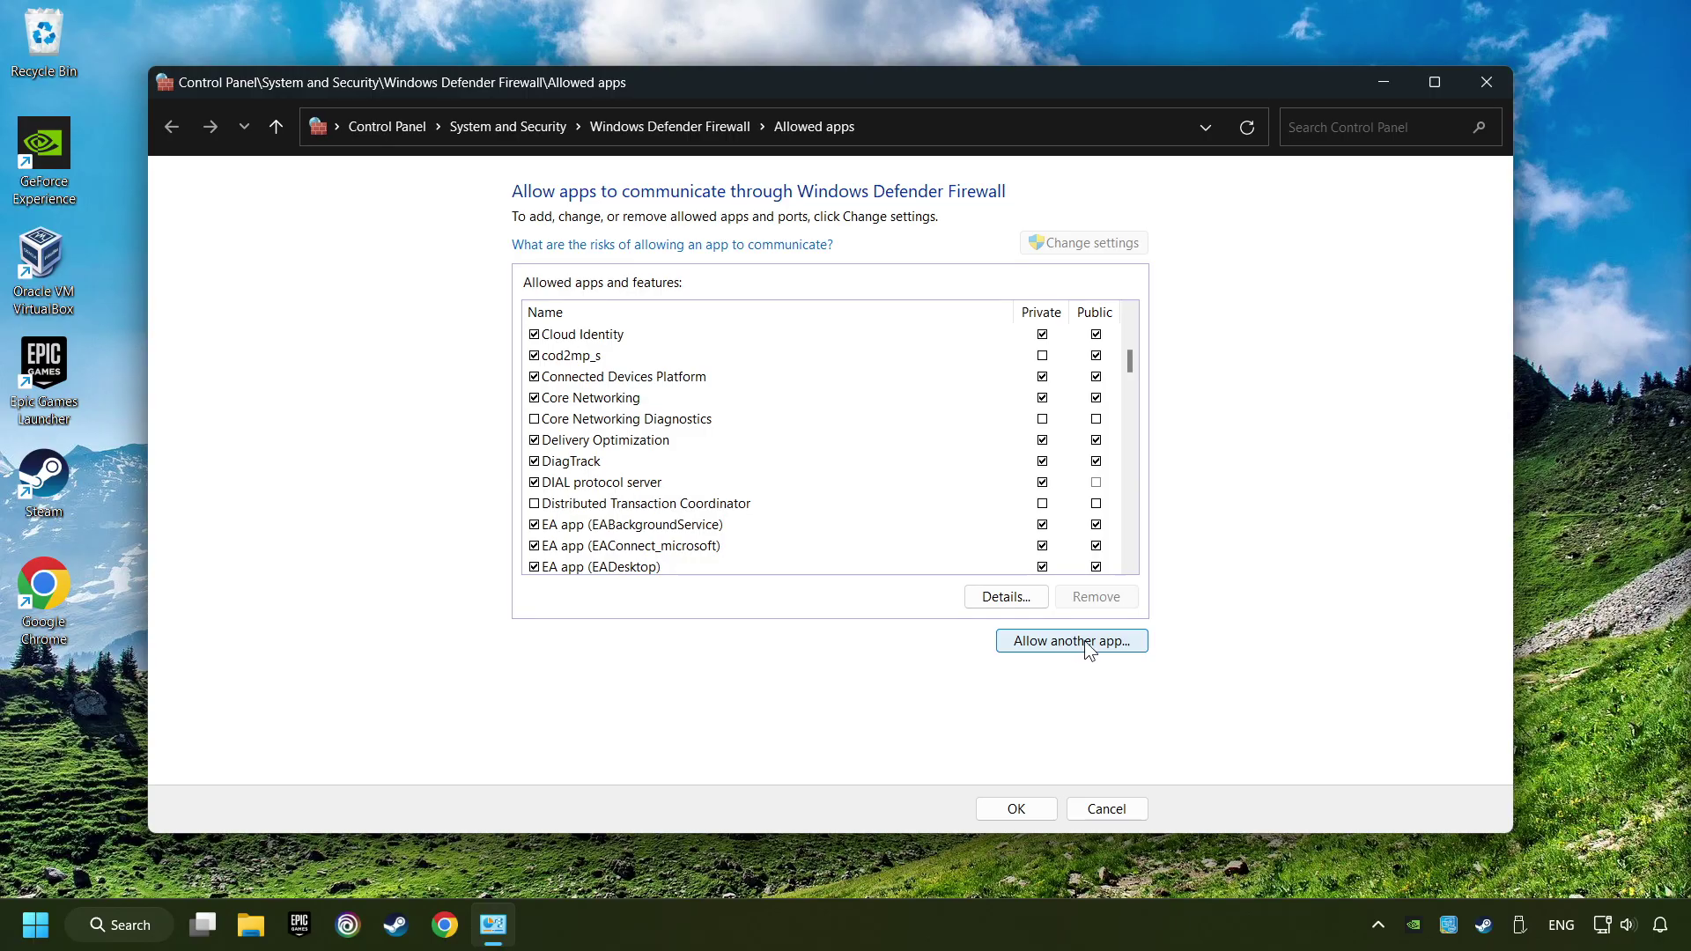
{"action": "type", "text": "game.exe"}
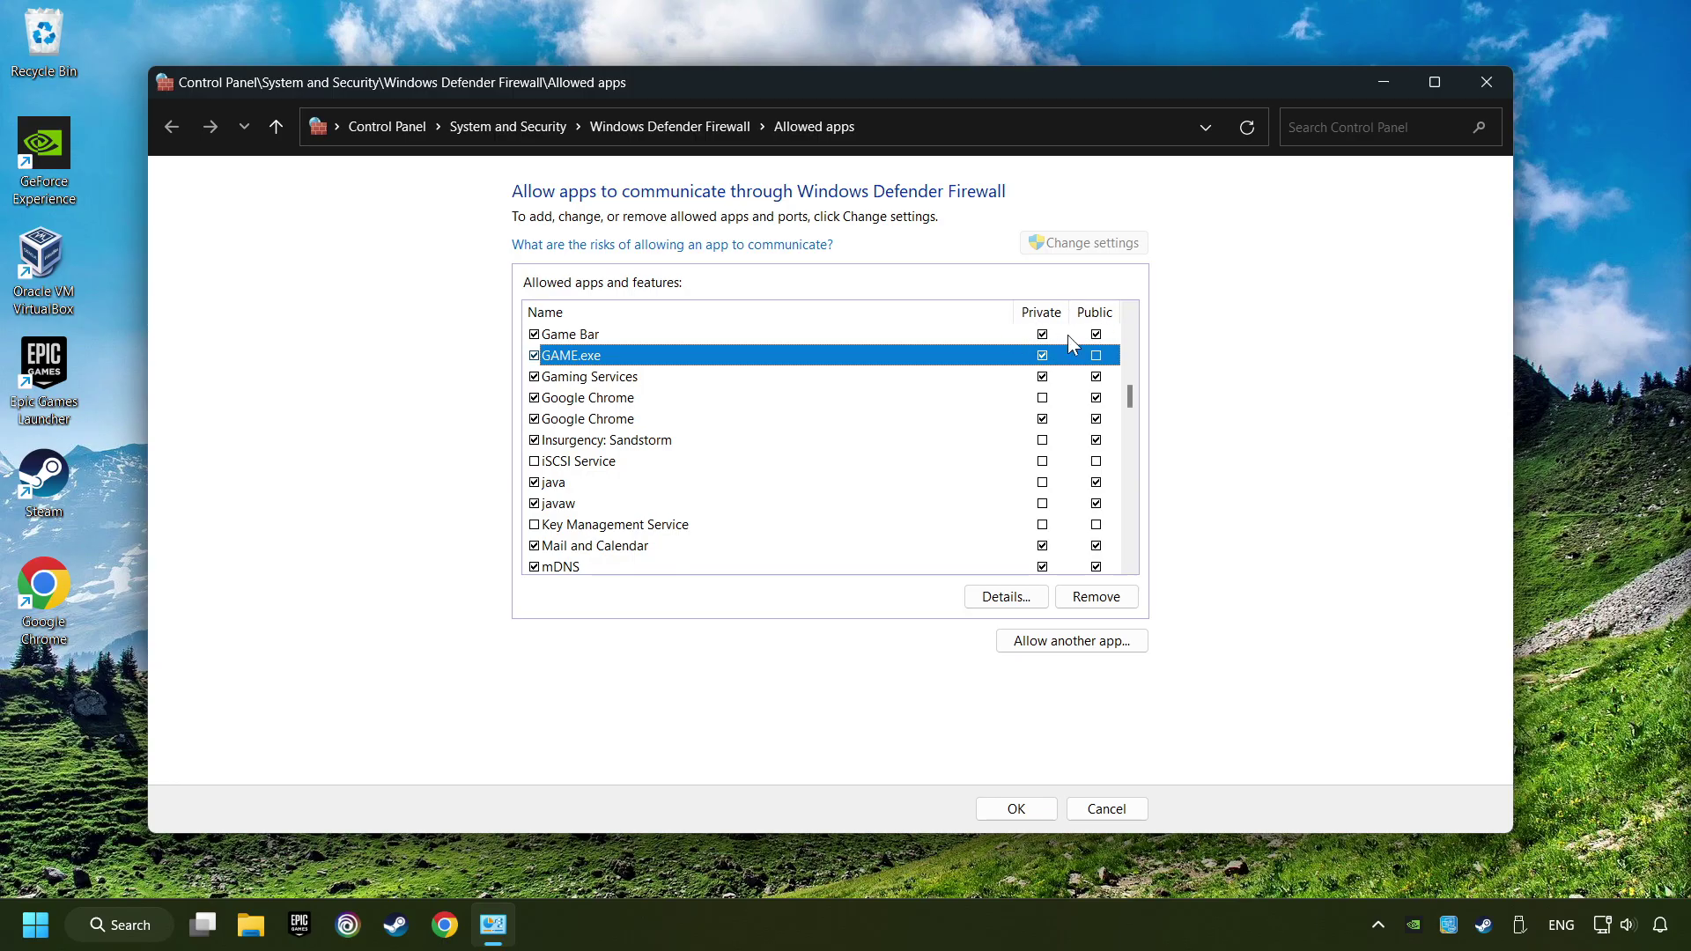
{"action": "left_click", "coordinate": [1096, 355]}
{"action": "left_click", "coordinate": [1018, 810]}
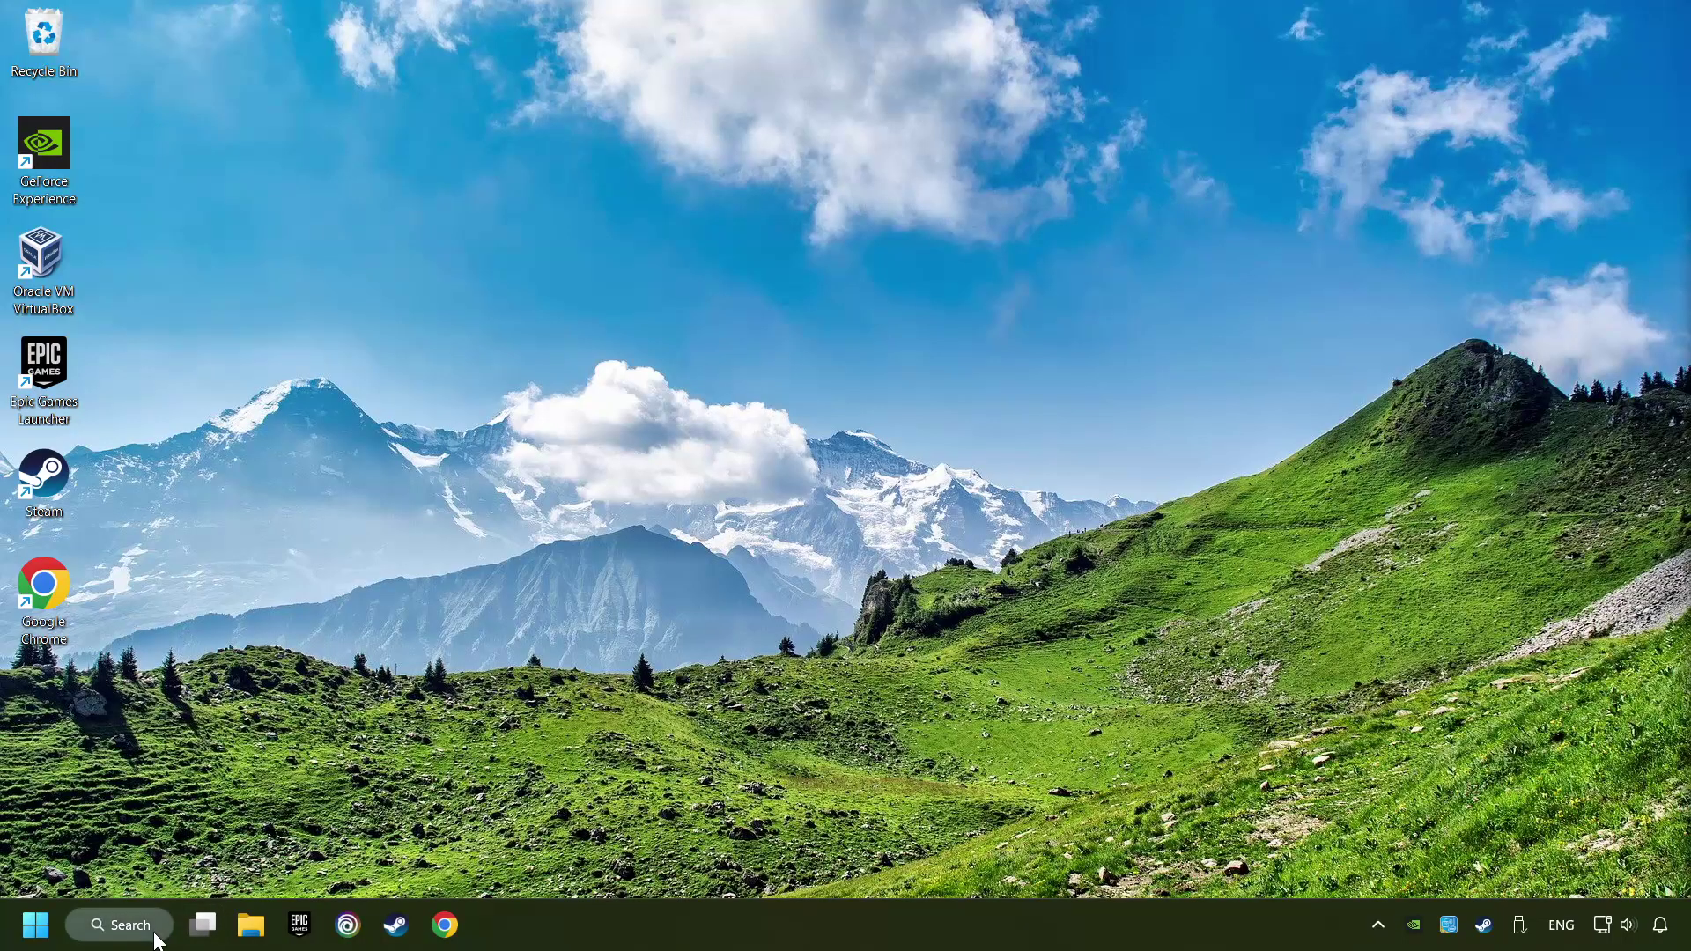
Launch Command Prompt as administrator via the 'cmd' search.
{"action": "left_click", "coordinate": [123, 927]}
{"action": "type", "text": "cmd"}
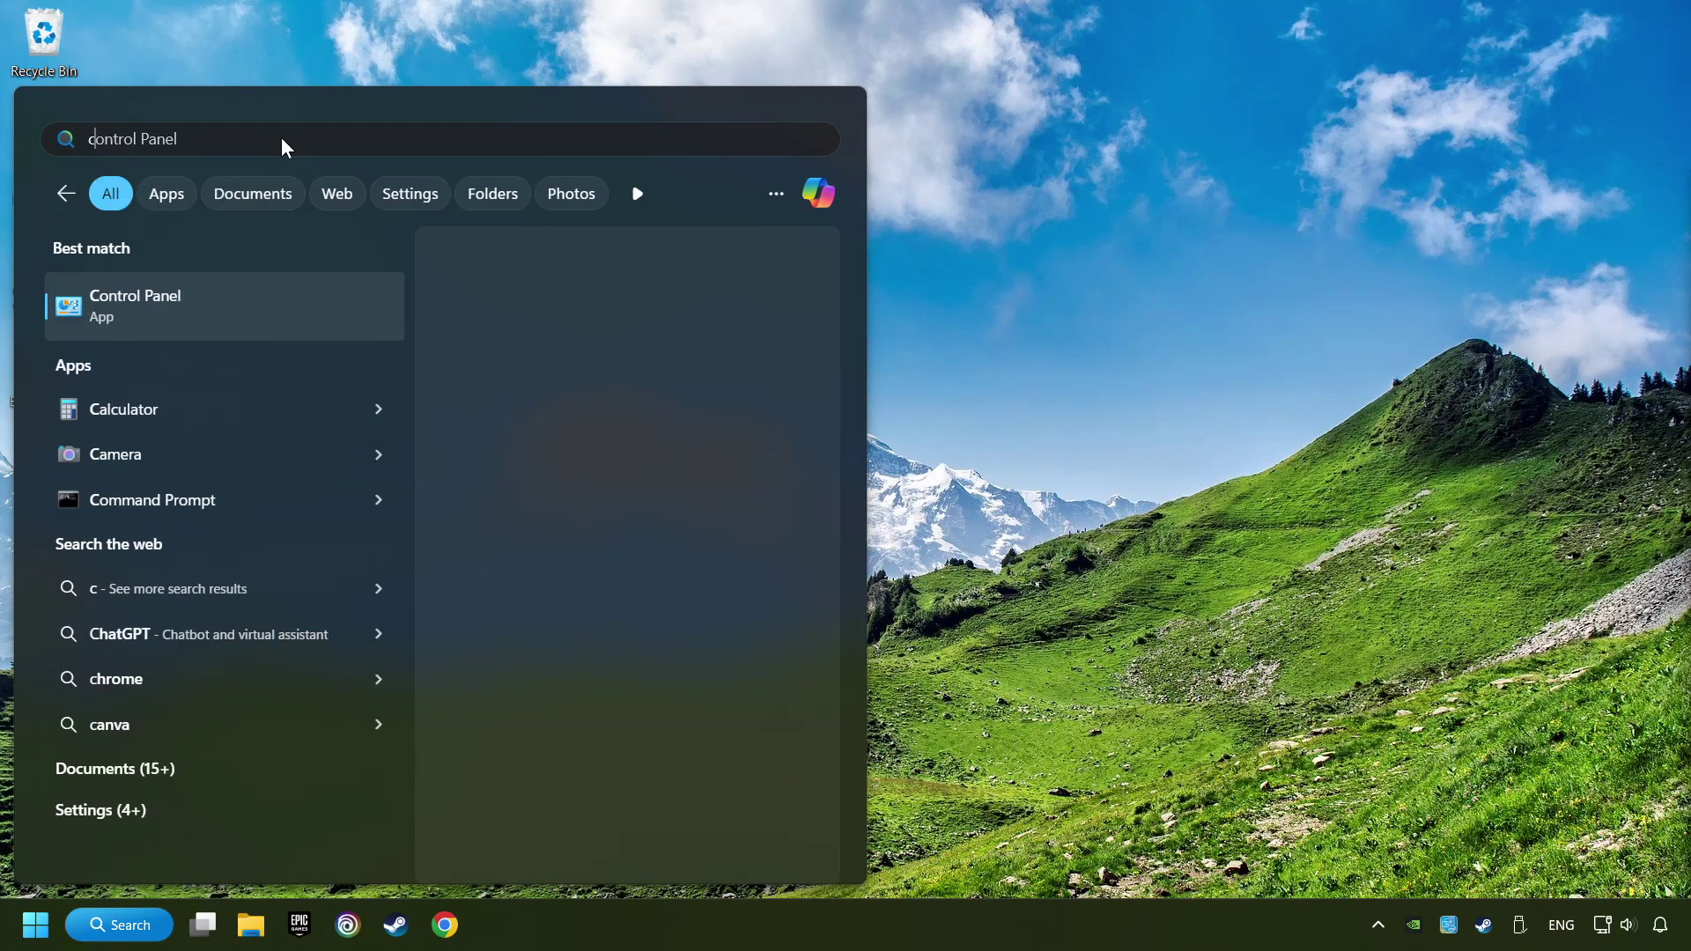
{"action": "right_click", "coordinate": [331, 307]}
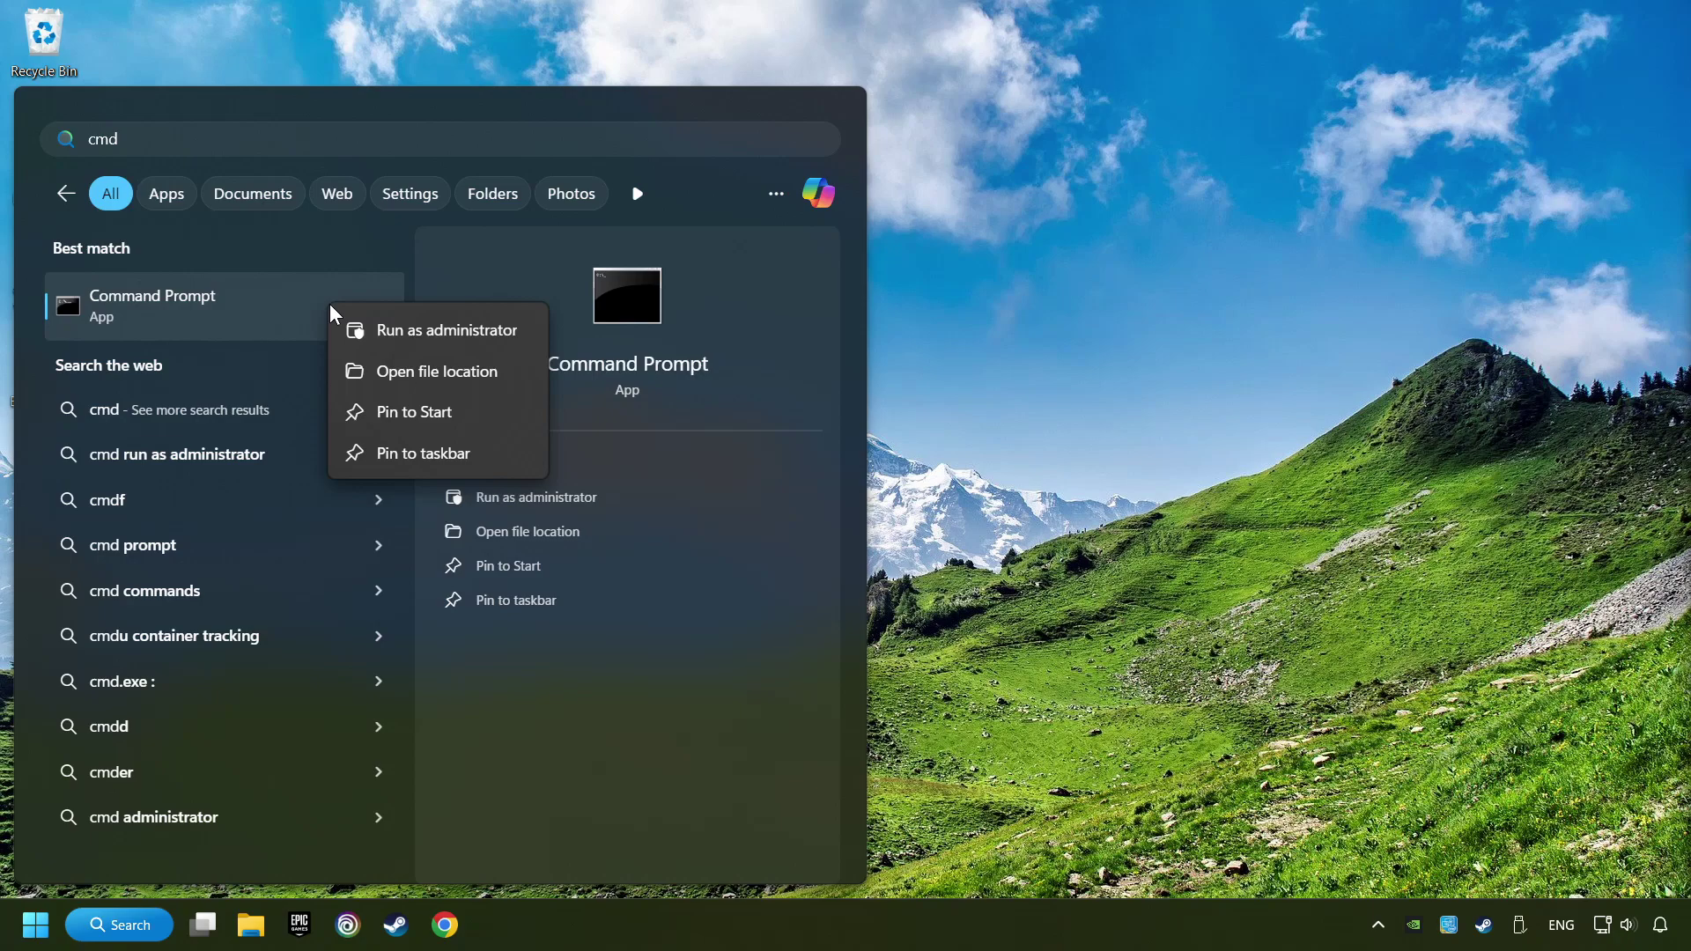
{"action": "left_click", "coordinate": [425, 330]}
{"action": "left_click_drag", "start_coordinate": [416, 166], "coordinate": [608, 183]}
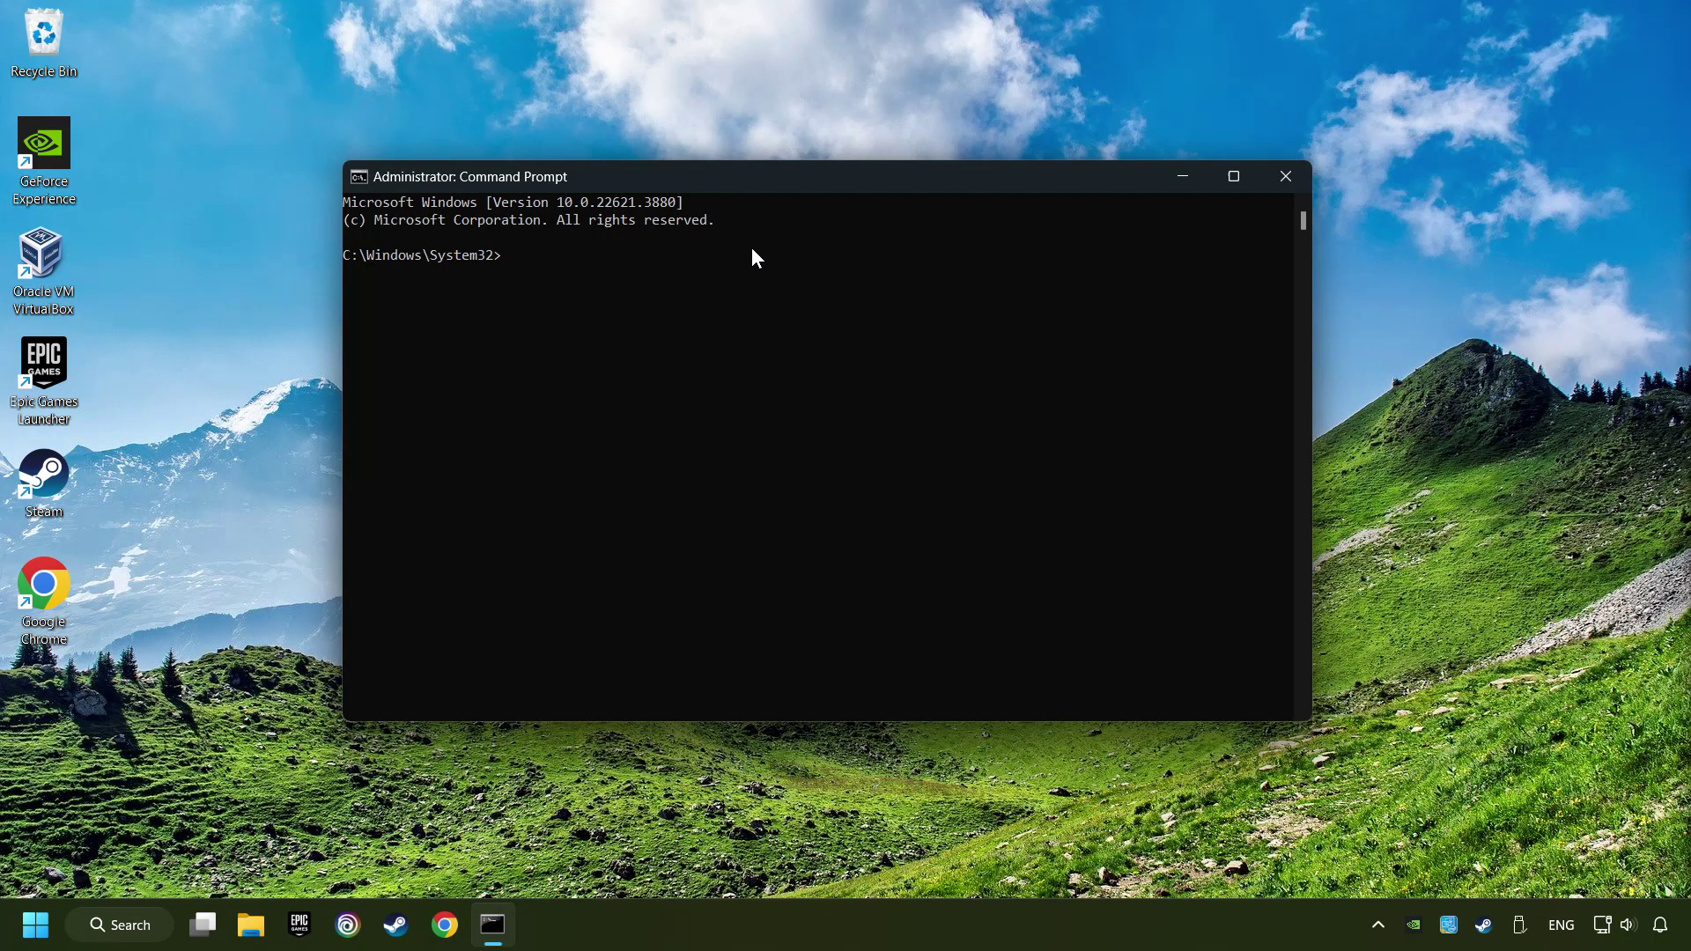
Run sfc /scannow, then bring up the Start menu's power options to restart.
{"action": "type", "text": "sfc /scannow"}
{"action": "key", "text": "Return"}
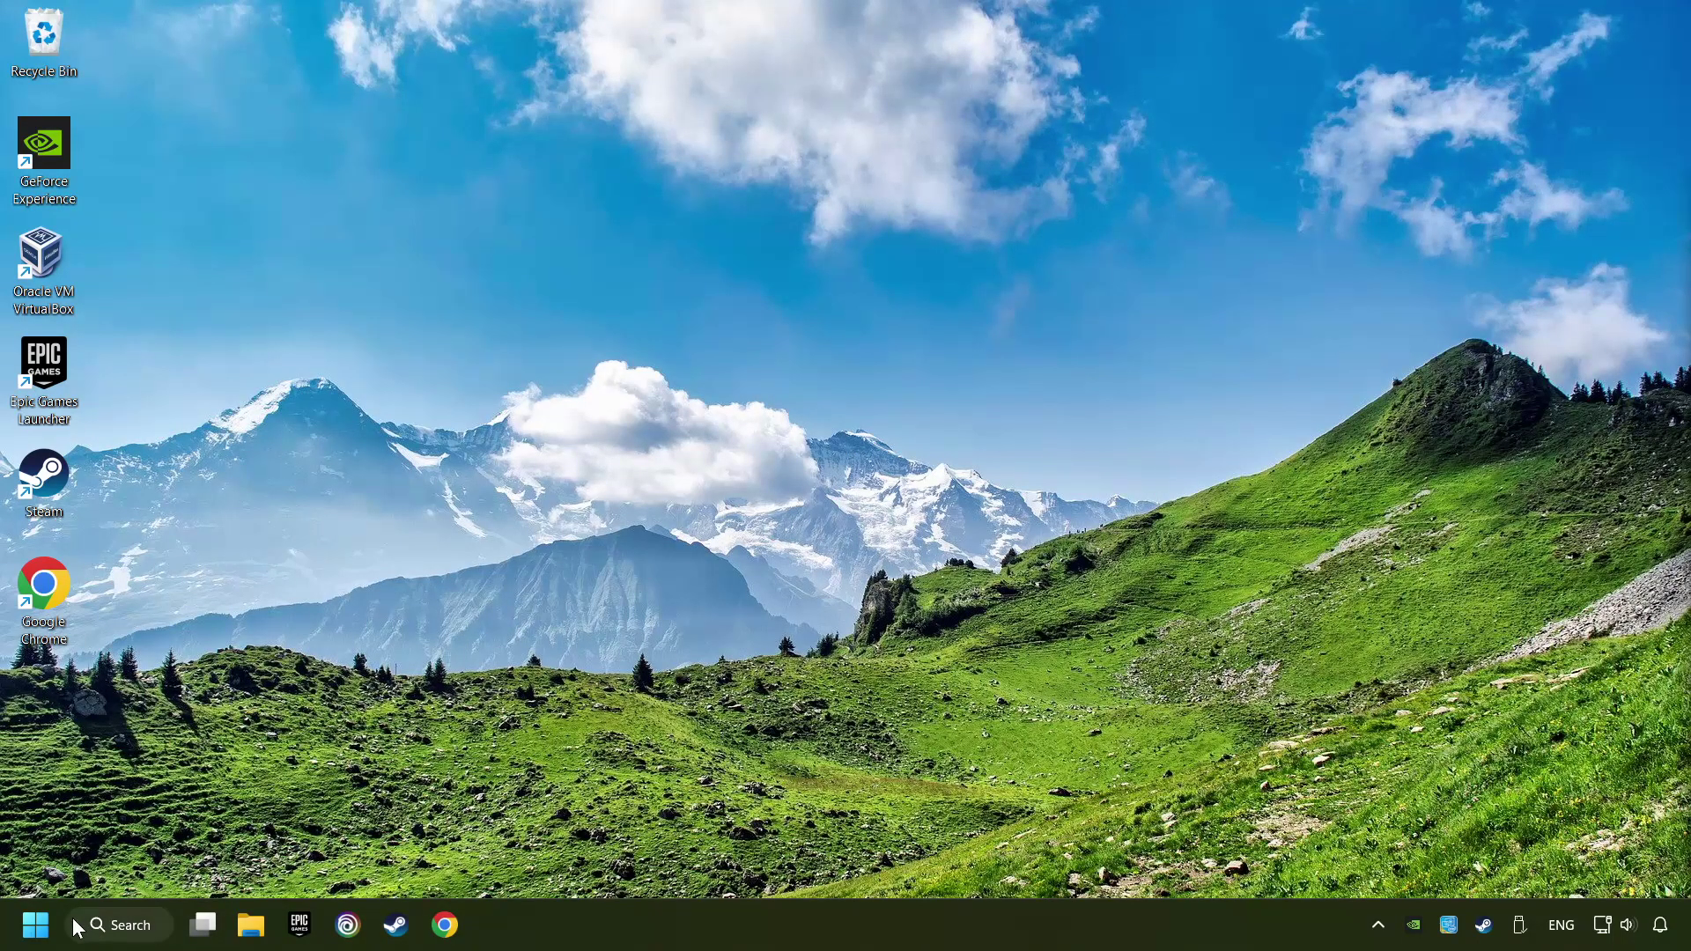
{"action": "left_click", "coordinate": [35, 925]}
{"action": "left_click", "coordinate": [640, 849]}
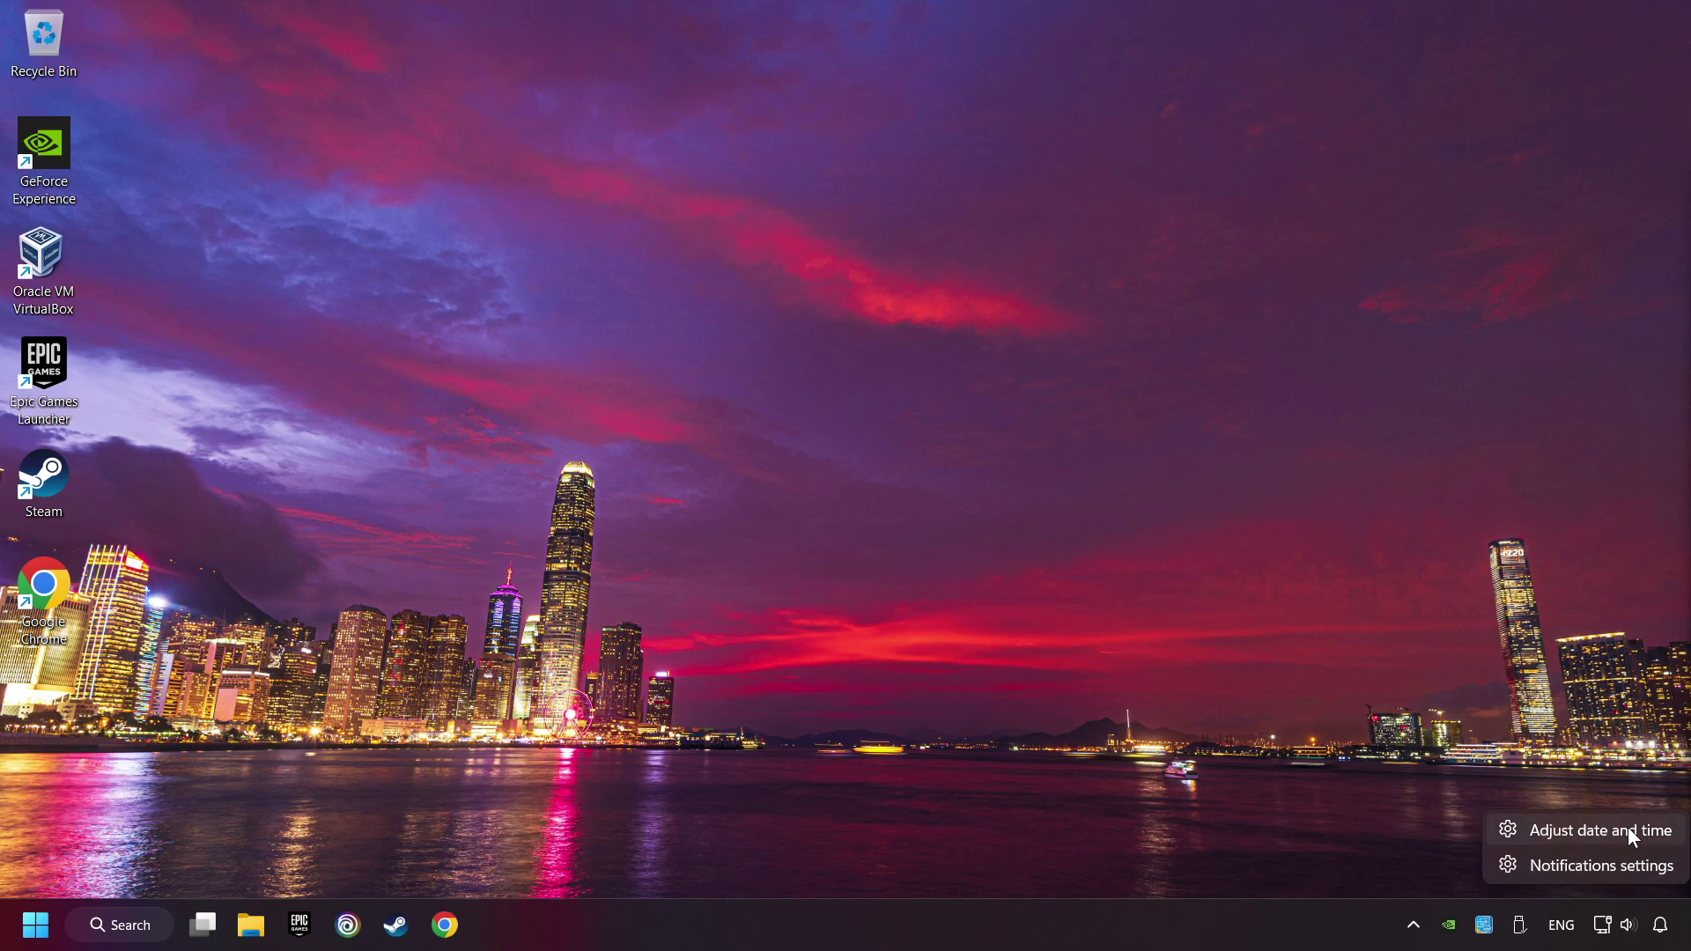
Turn on automatic time zone and time, sync the clock now, then close Settings.
{"action": "left_click", "coordinate": [1667, 839]}
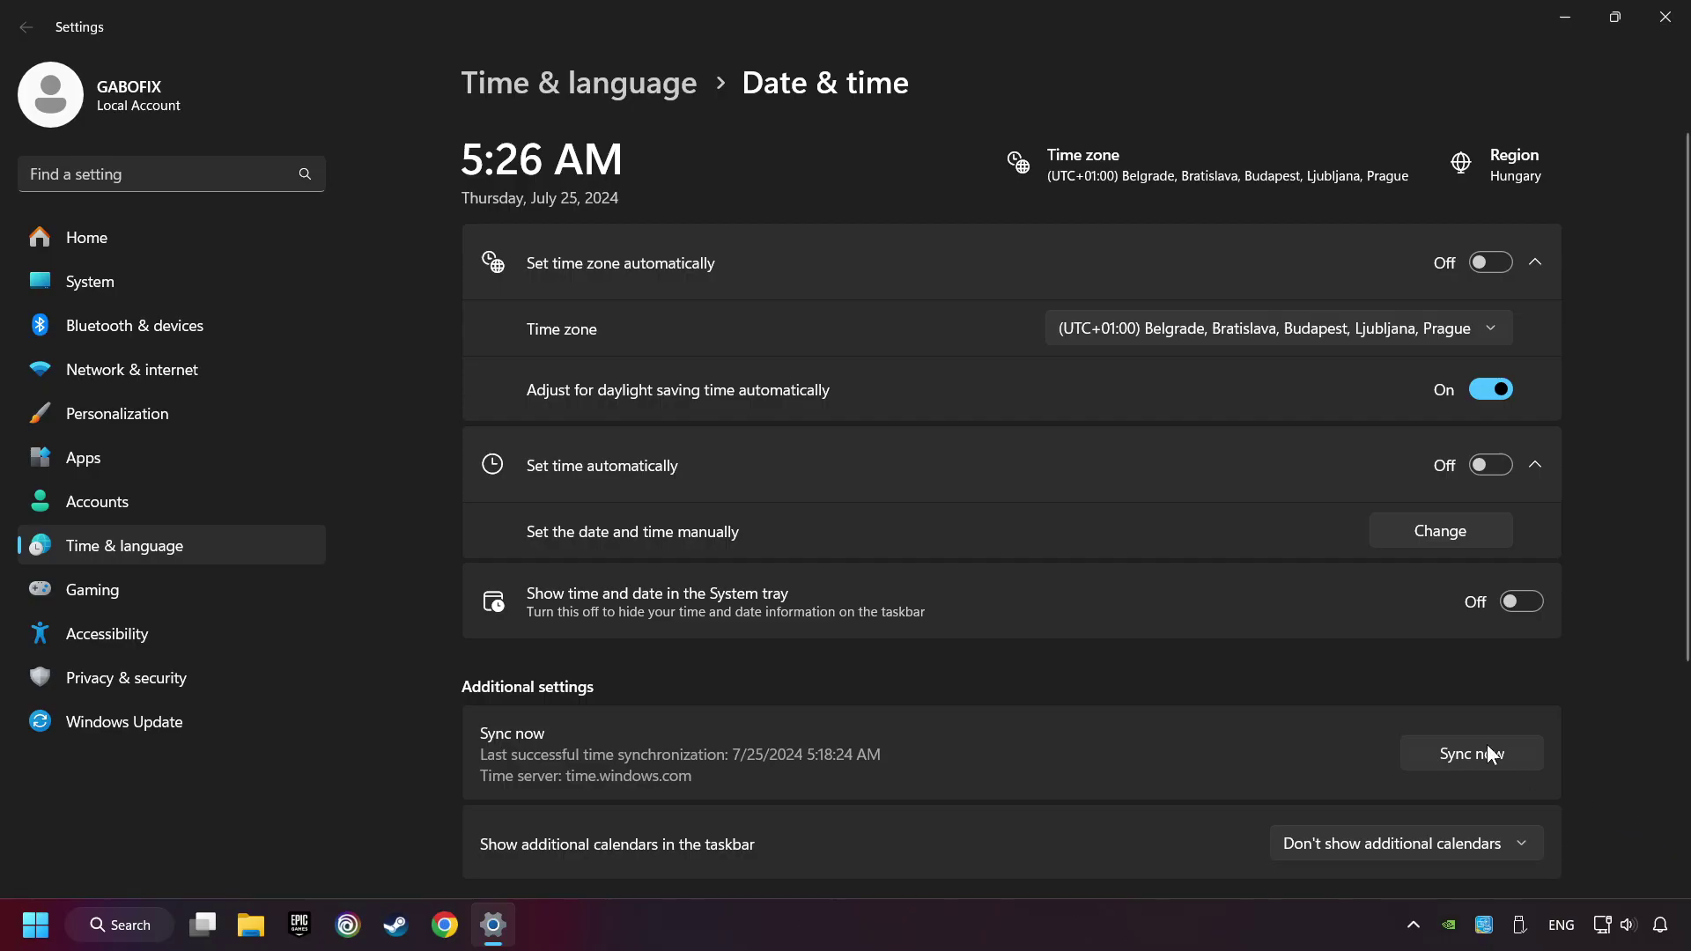
{"action": "left_click", "coordinate": [1489, 263]}
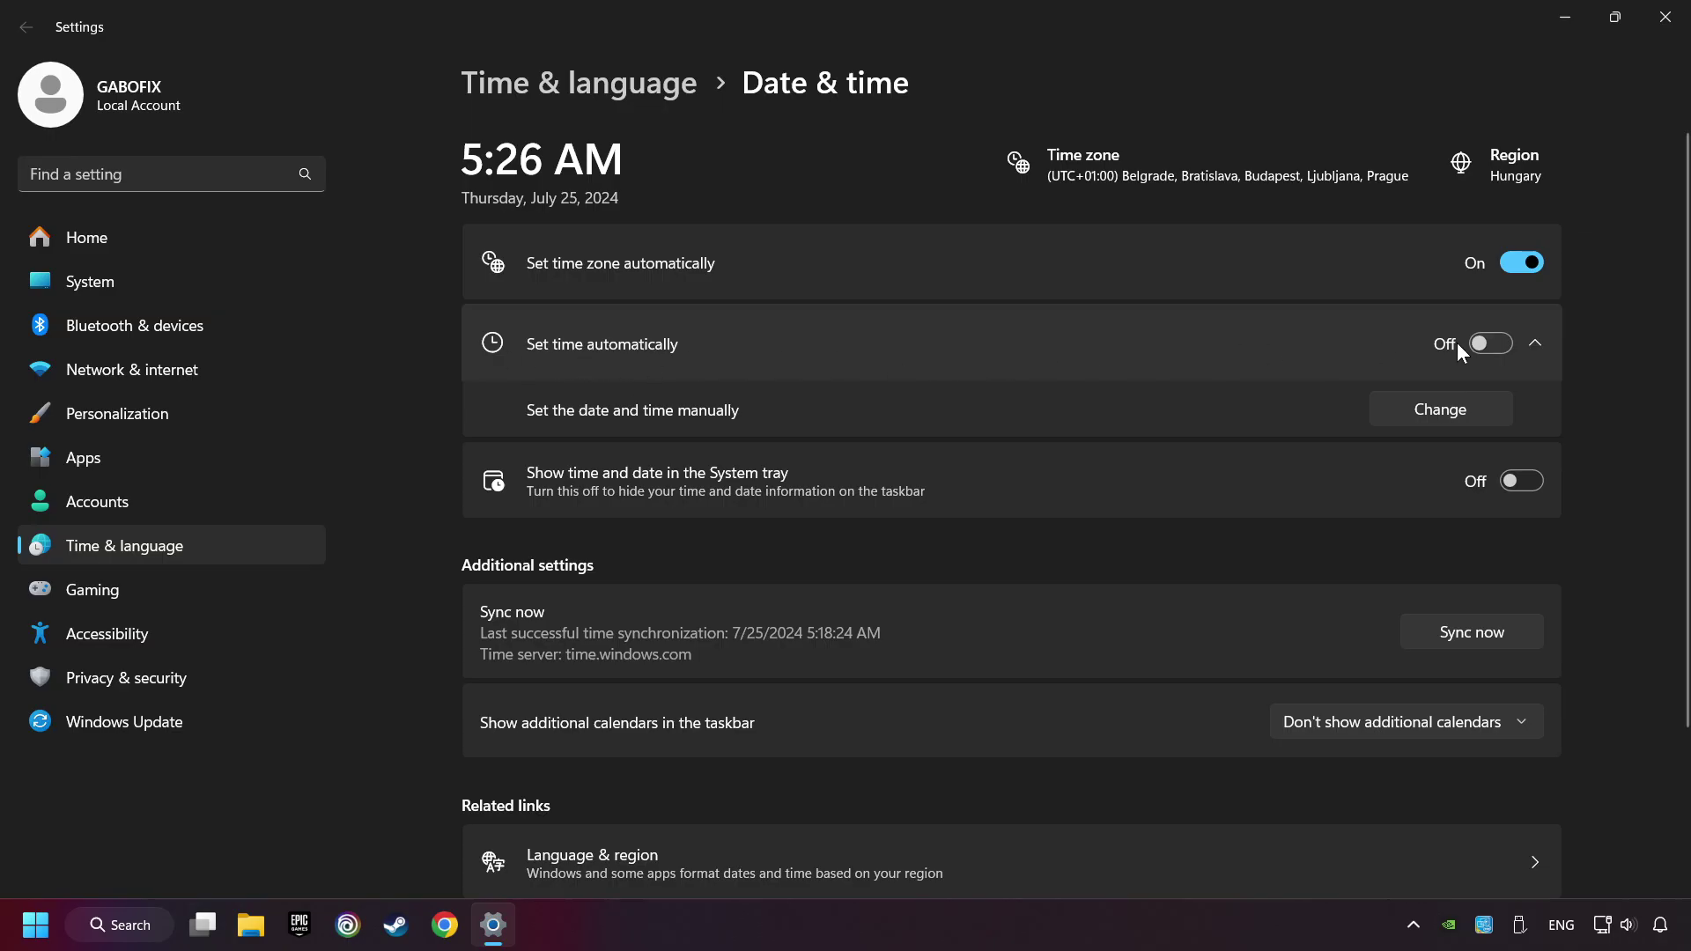
{"action": "left_click", "coordinate": [1497, 344]}
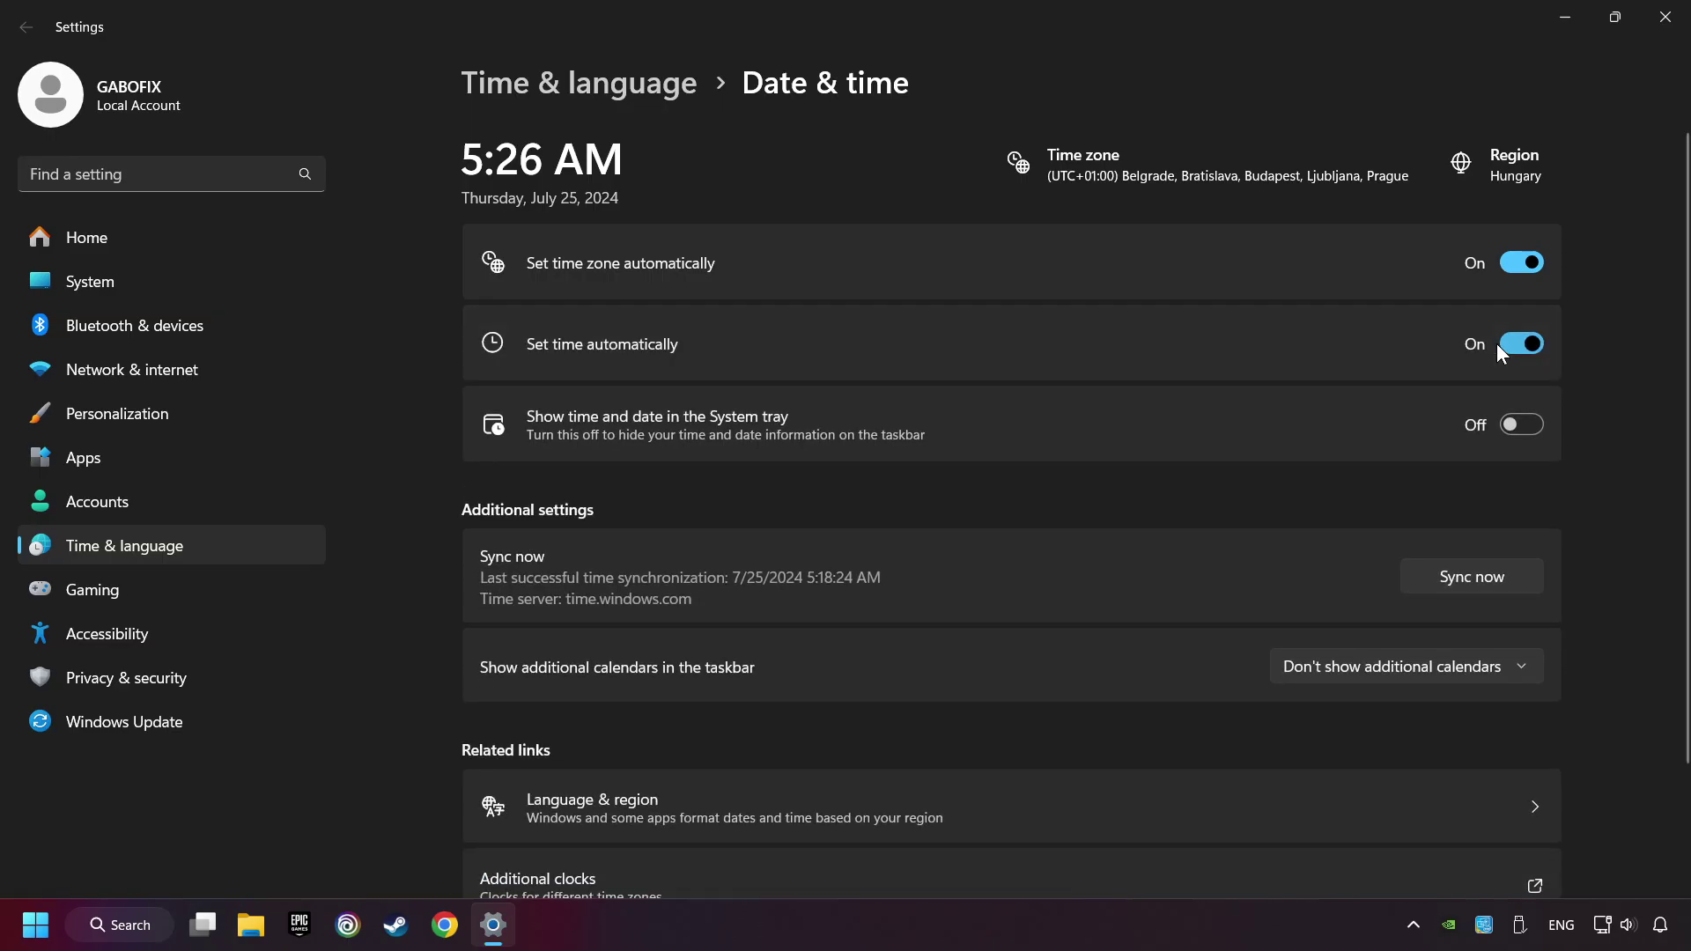
{"action": "left_click", "coordinate": [1520, 584]}
{"action": "left_click", "coordinate": [1661, 35]}
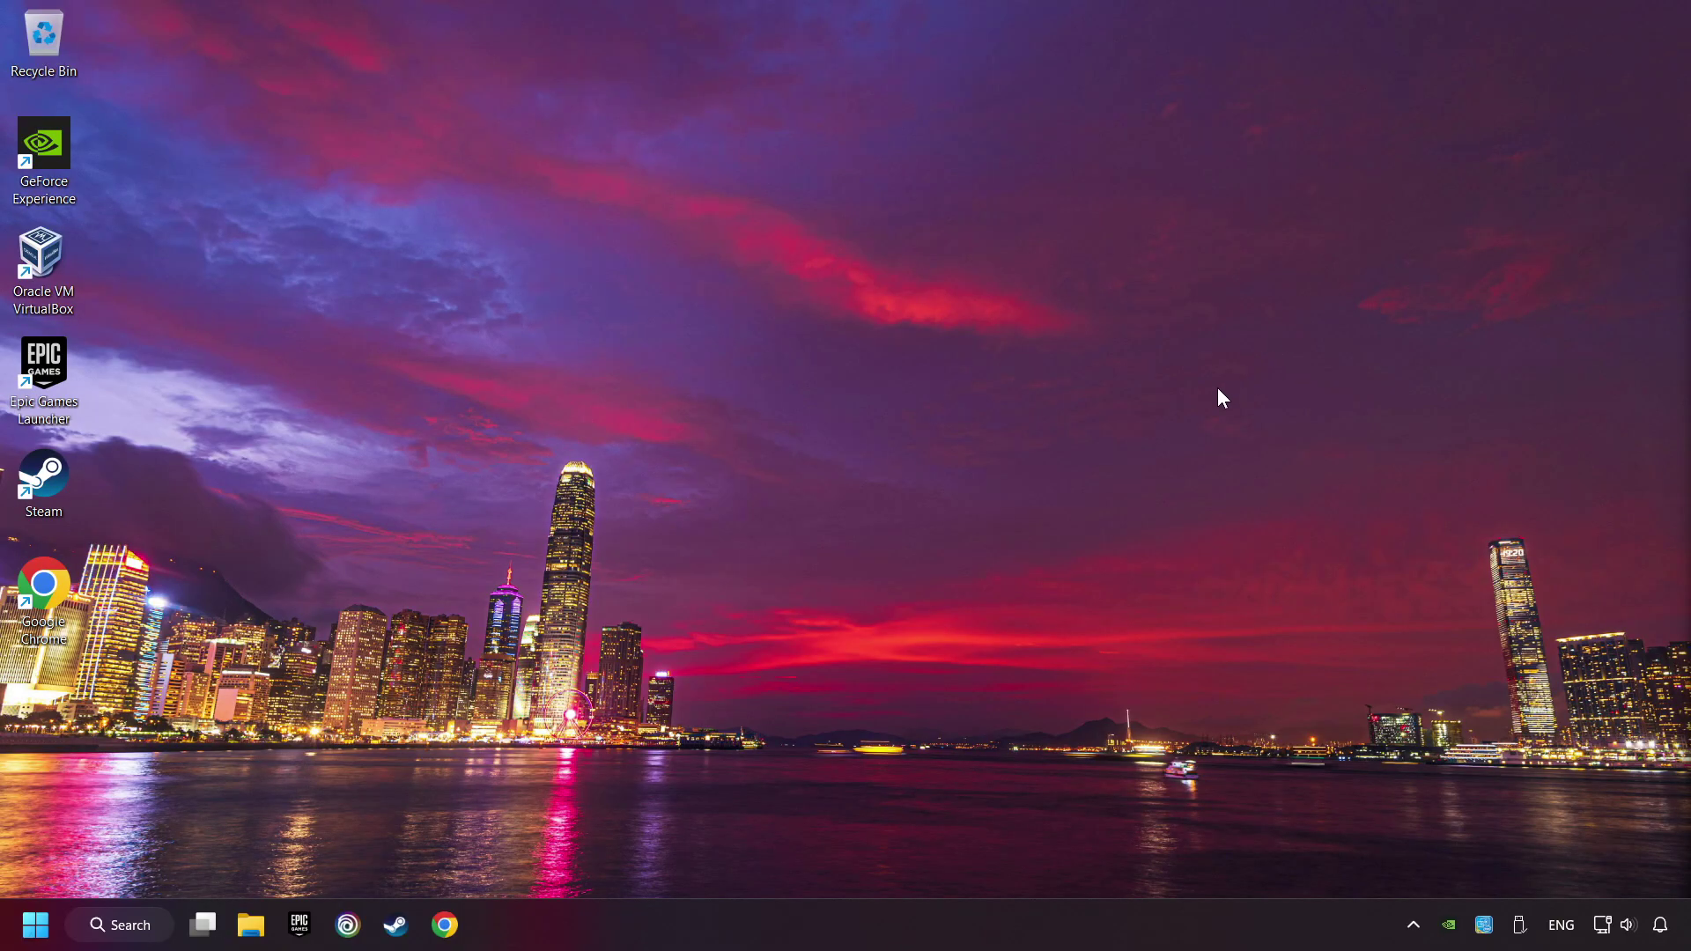
Leave the manual proxy server switched off in Proxy settings, save it, and close Settings.
{"action": "right_click", "coordinate": [1603, 925]}
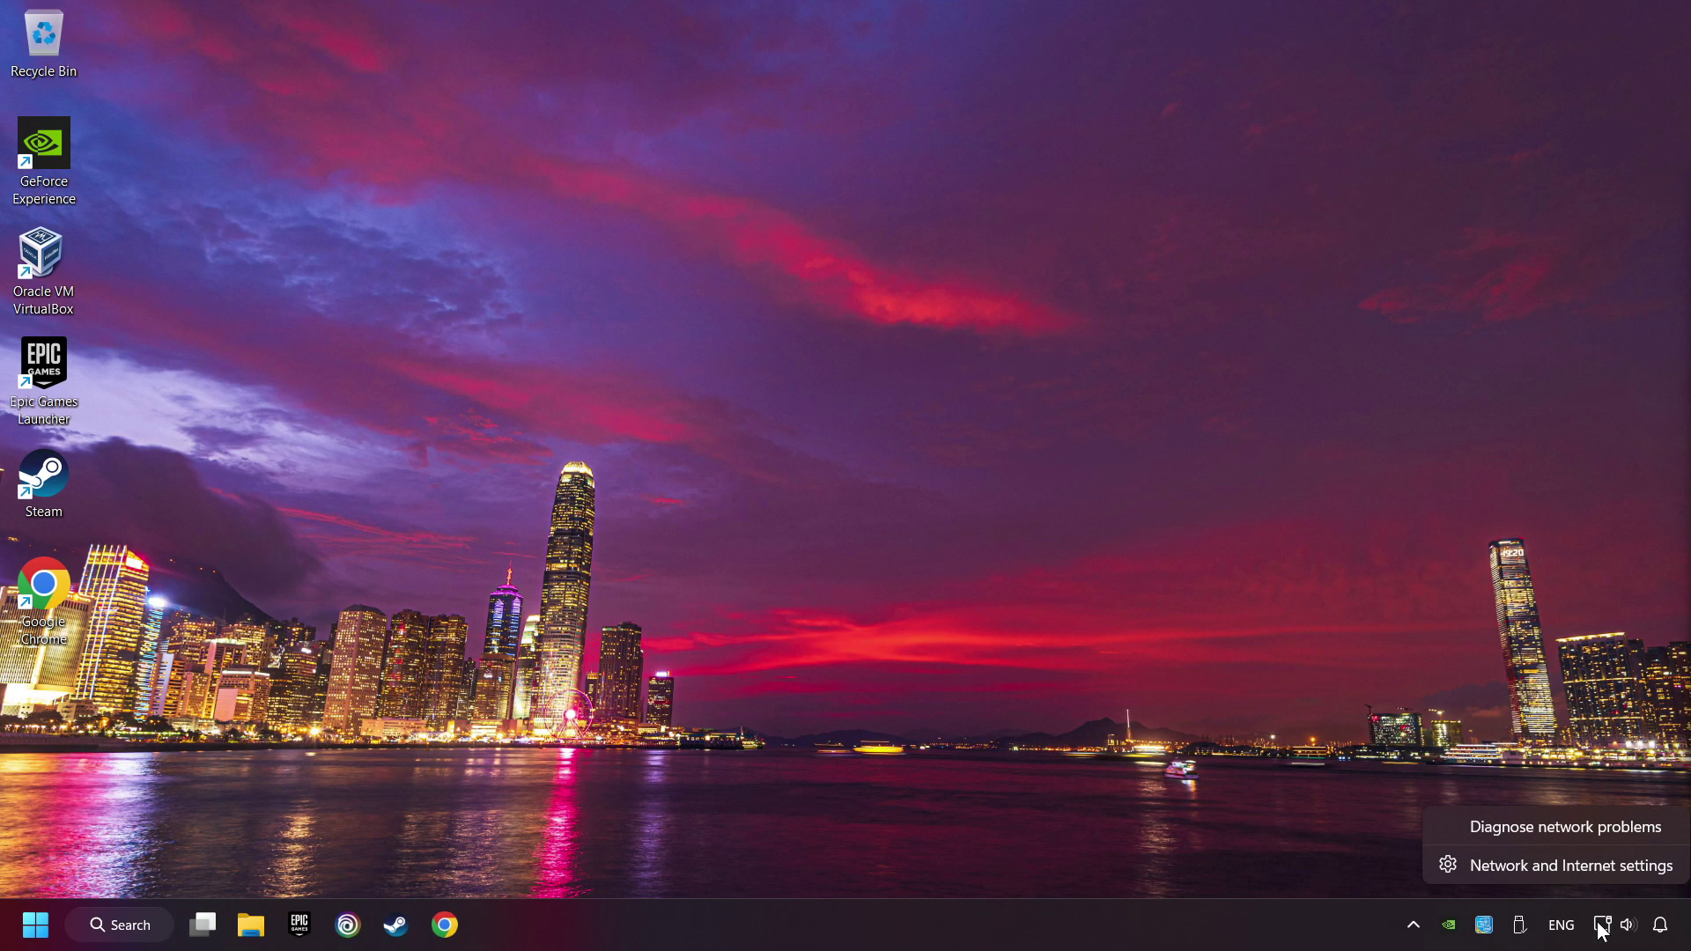
{"action": "left_click", "coordinate": [1610, 866]}
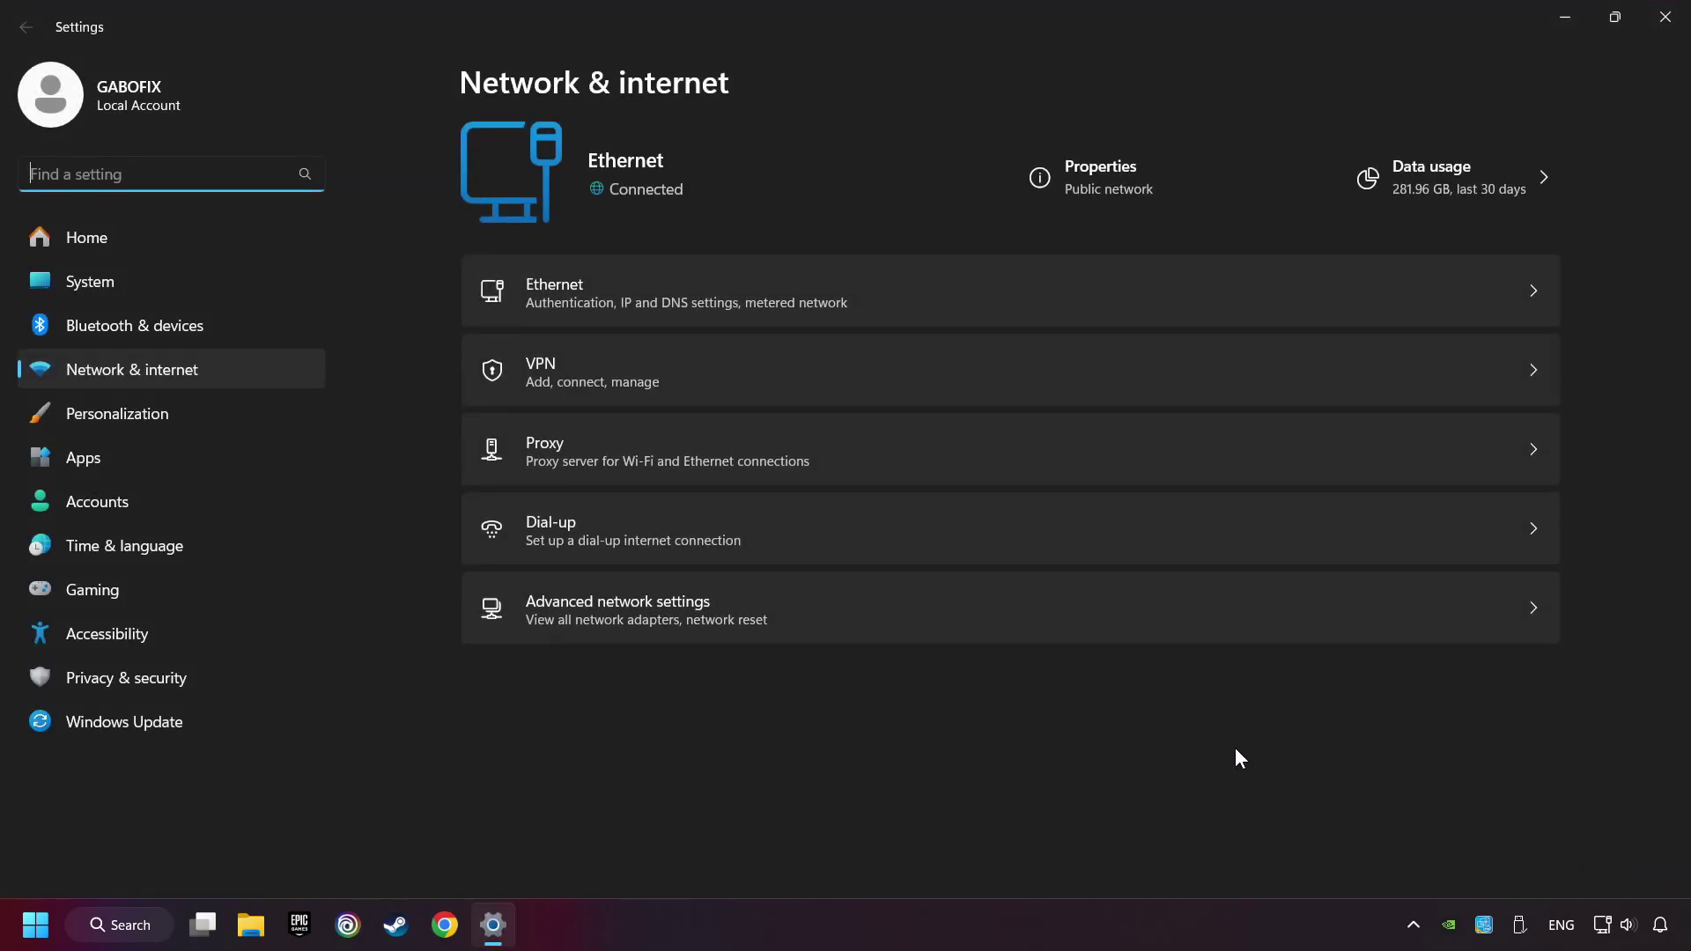
{"action": "left_click", "coordinate": [887, 449]}
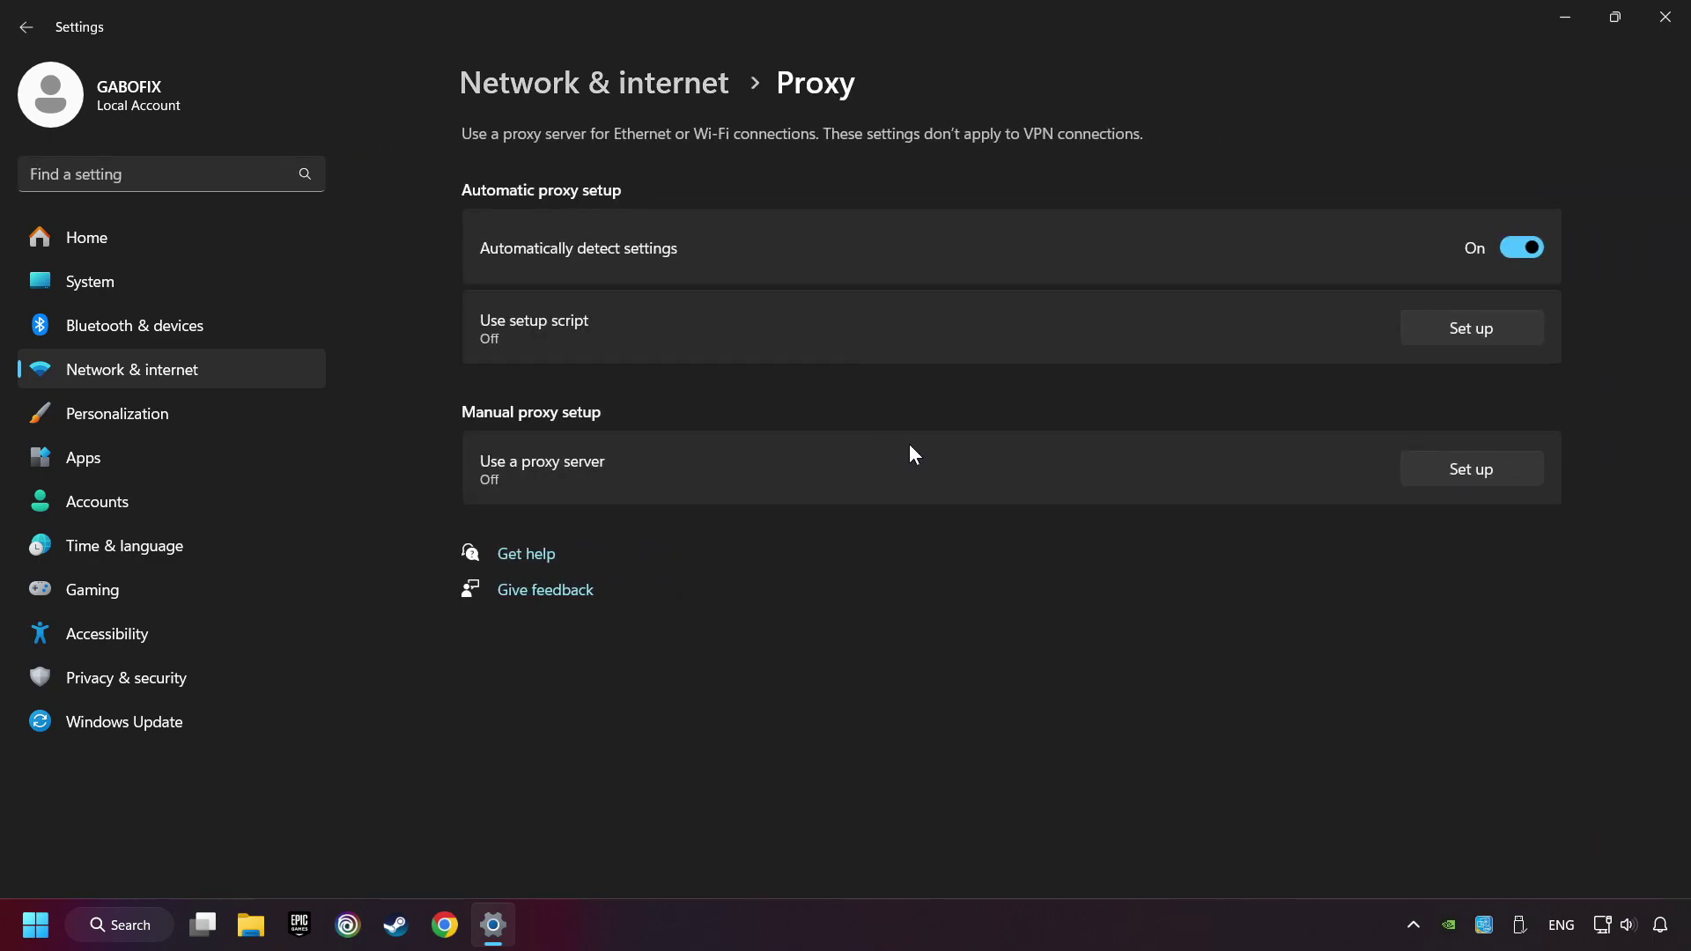
{"action": "left_click", "coordinate": [1473, 477]}
{"action": "left_click", "coordinate": [599, 305]}
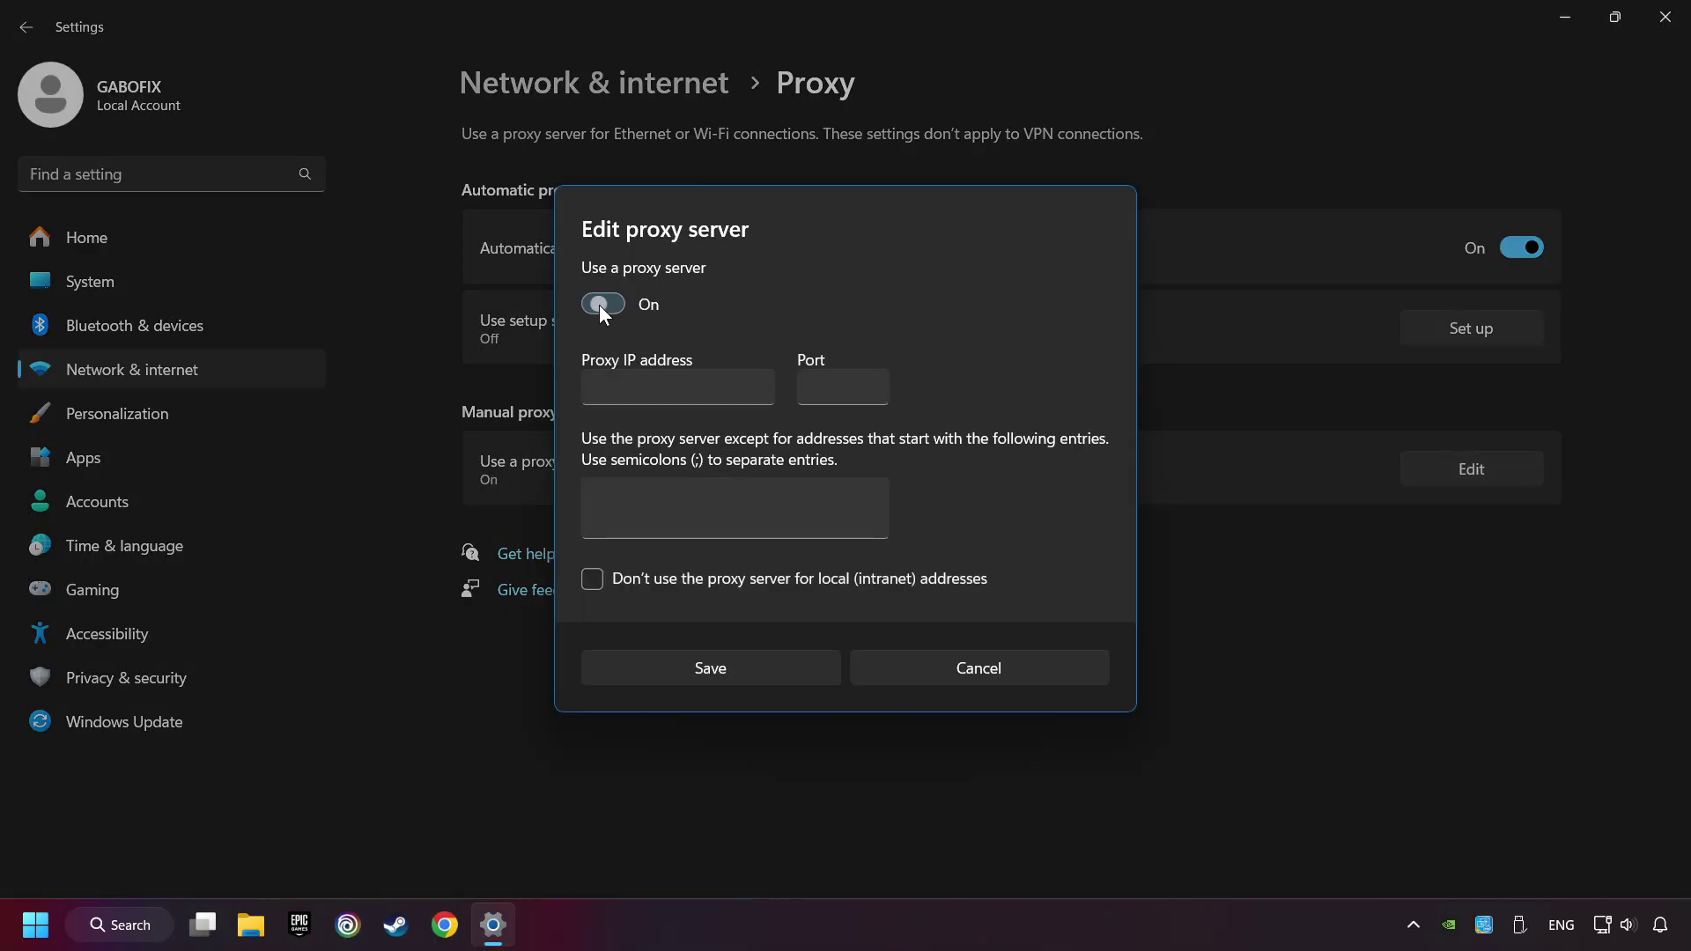
{"action": "left_click", "coordinate": [595, 305]}
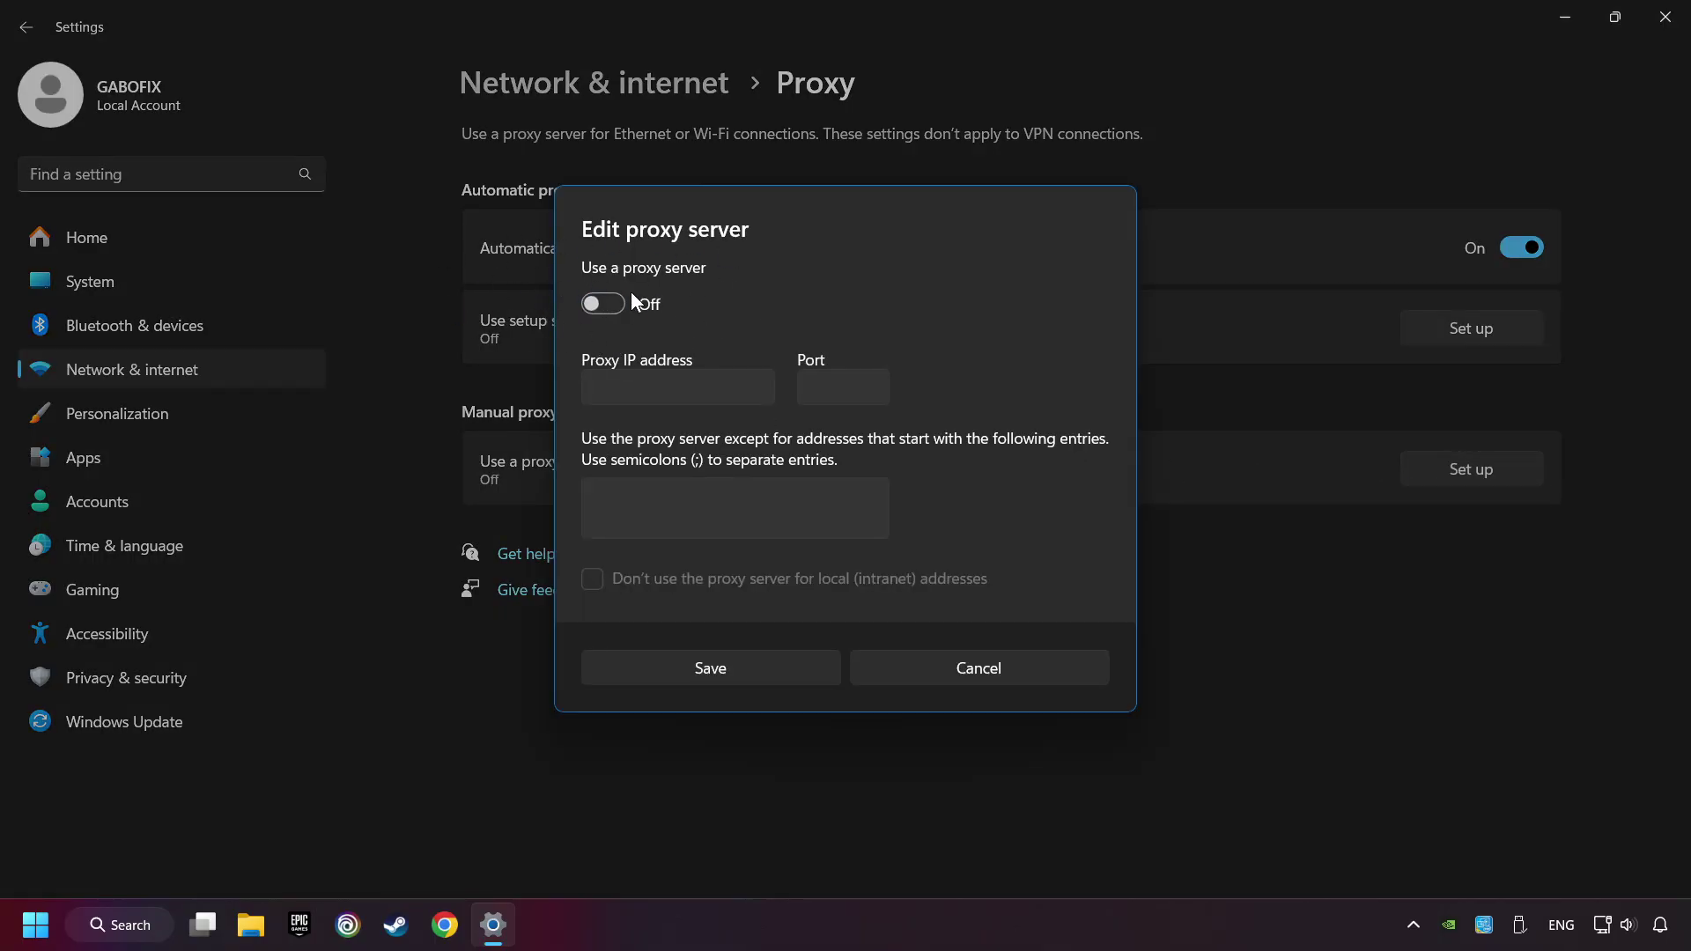
{"action": "left_click", "coordinate": [743, 667]}
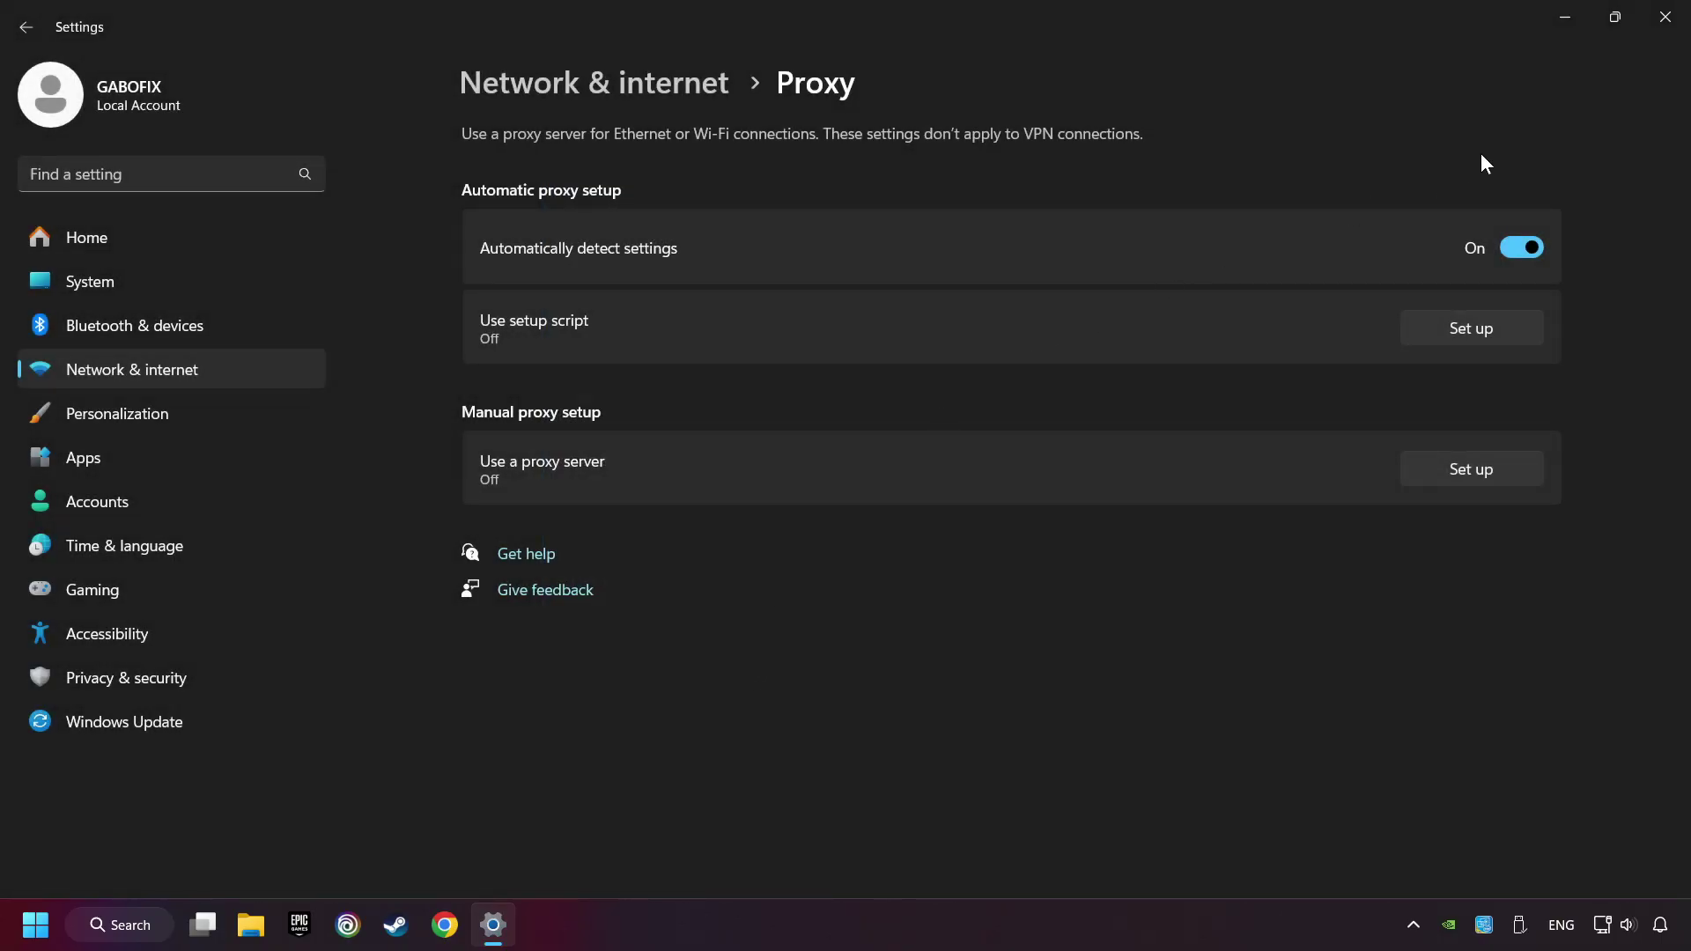
{"action": "left_click", "coordinate": [1666, 19]}
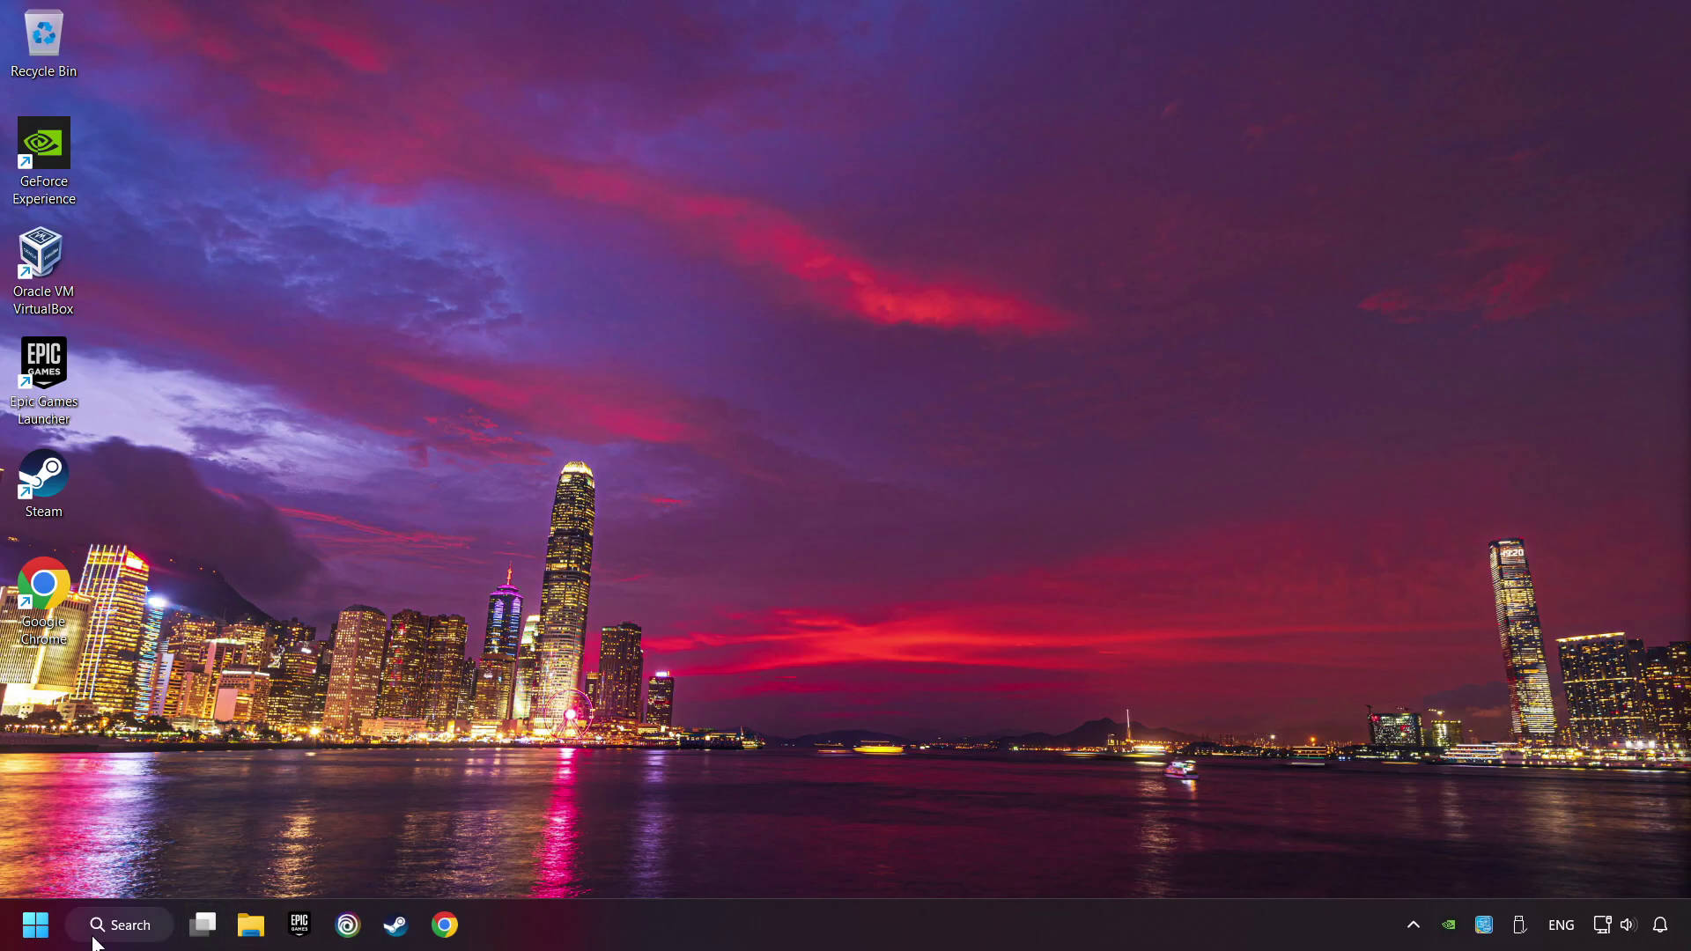
Search for 'cmd' and launch Command Prompt as administrator.
{"action": "left_click", "coordinate": [130, 930]}
{"action": "type", "text": "cmd"}
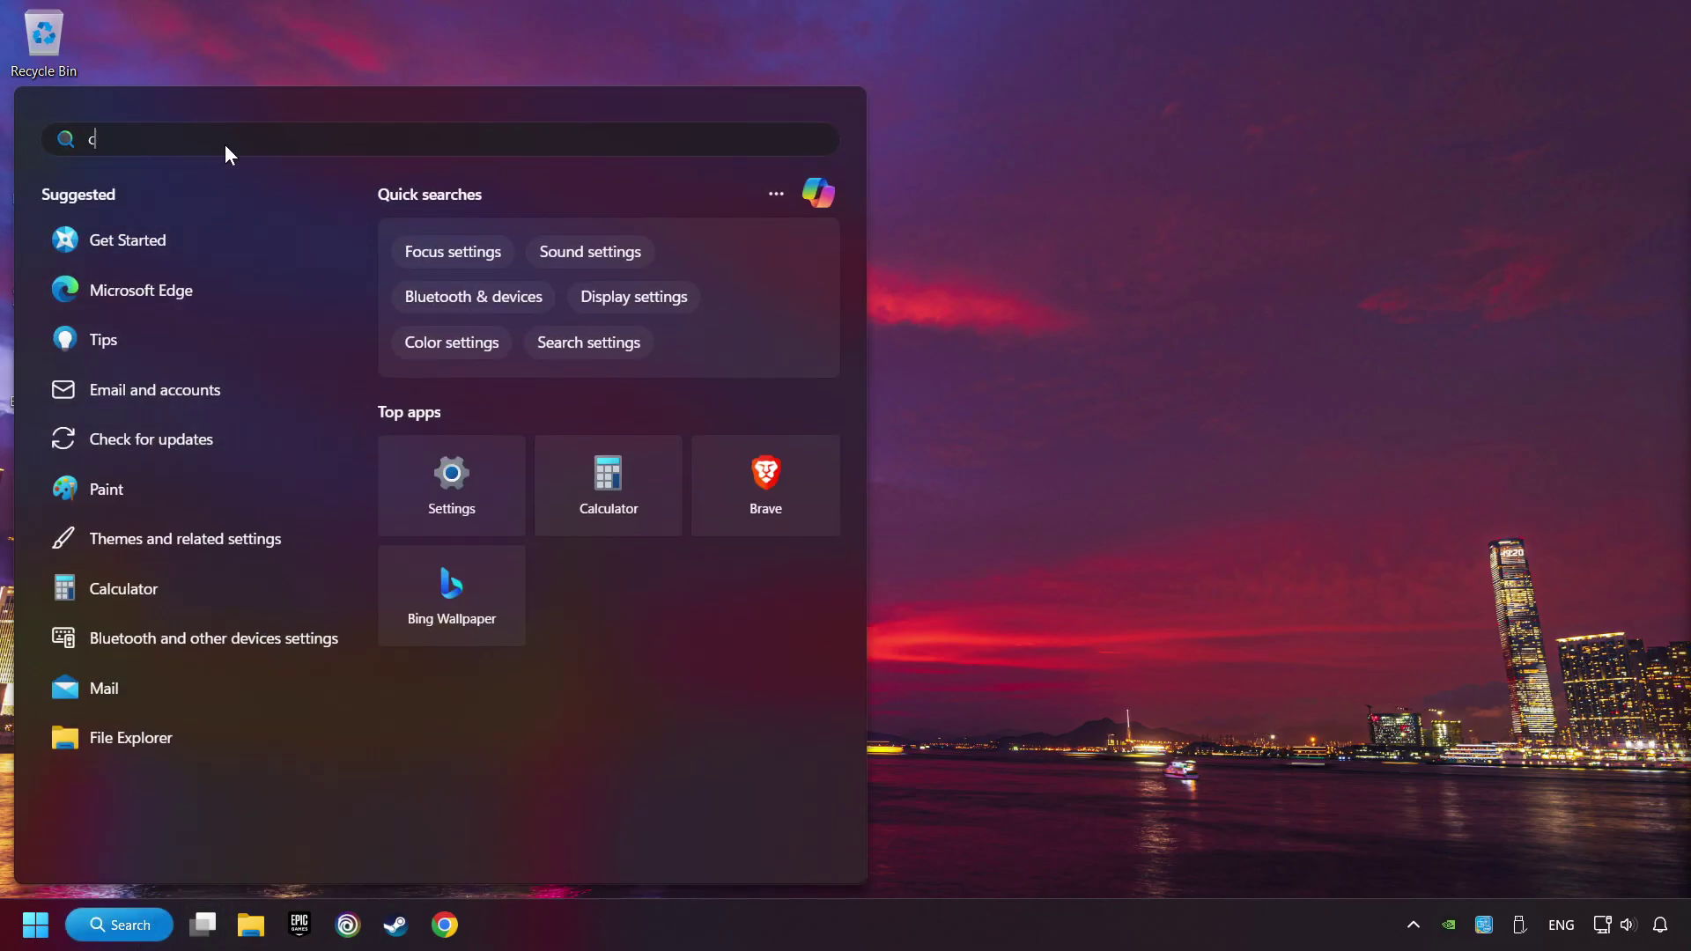
{"action": "right_click", "coordinate": [306, 305]}
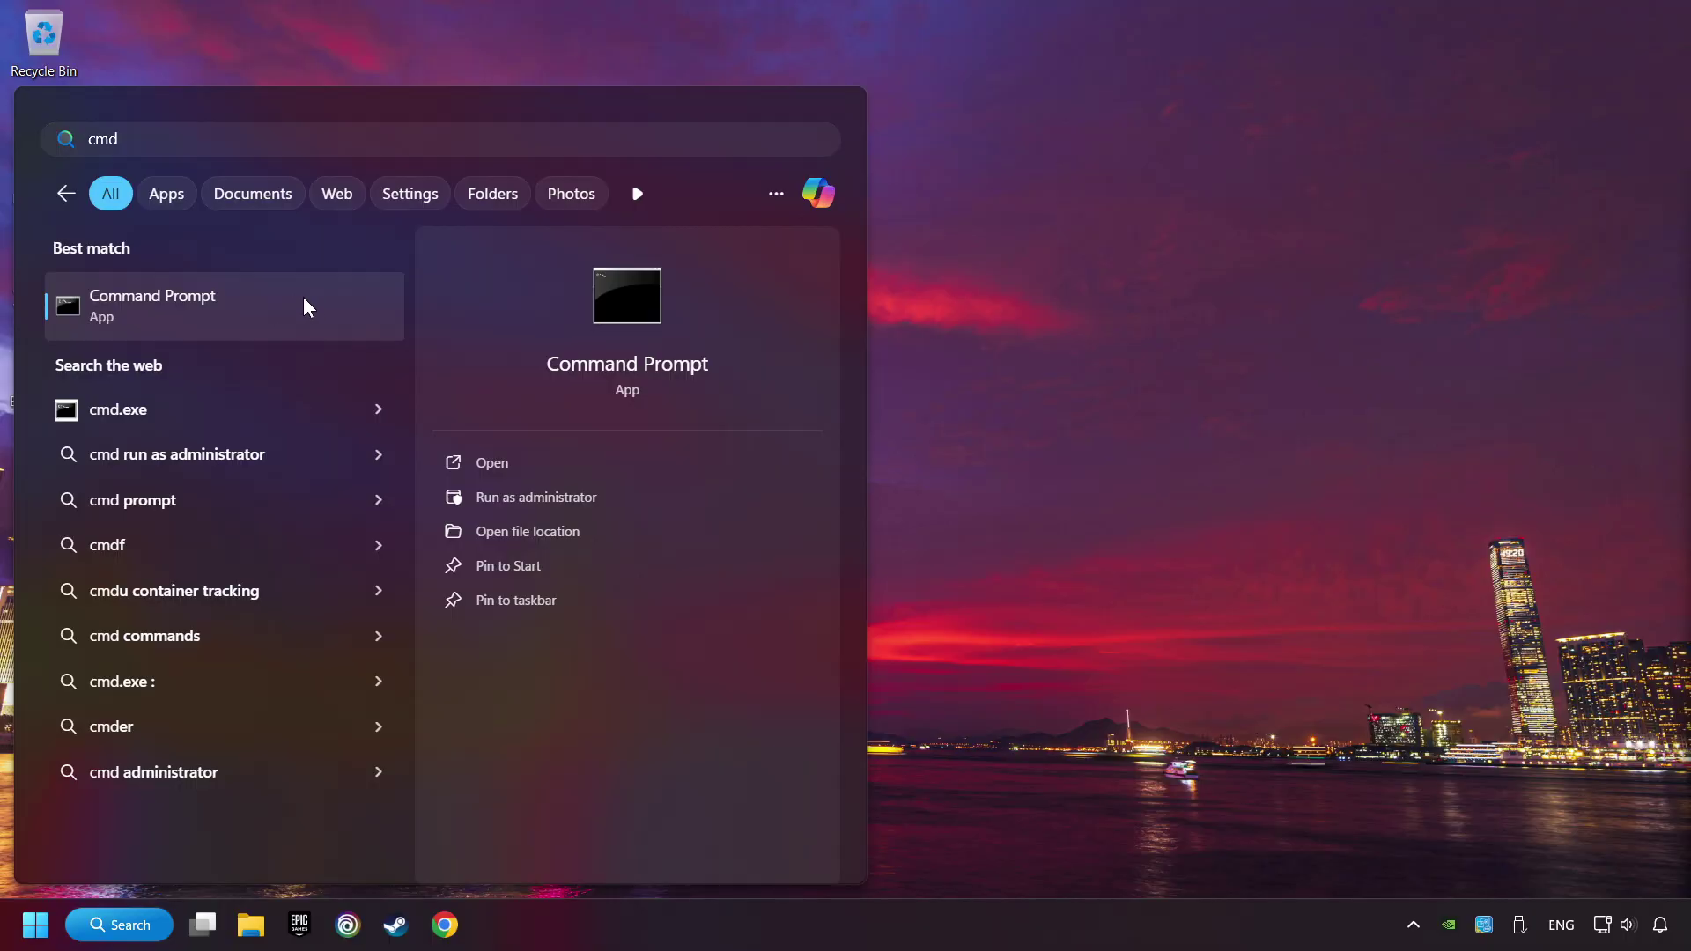
{"action": "left_click", "coordinate": [396, 332]}
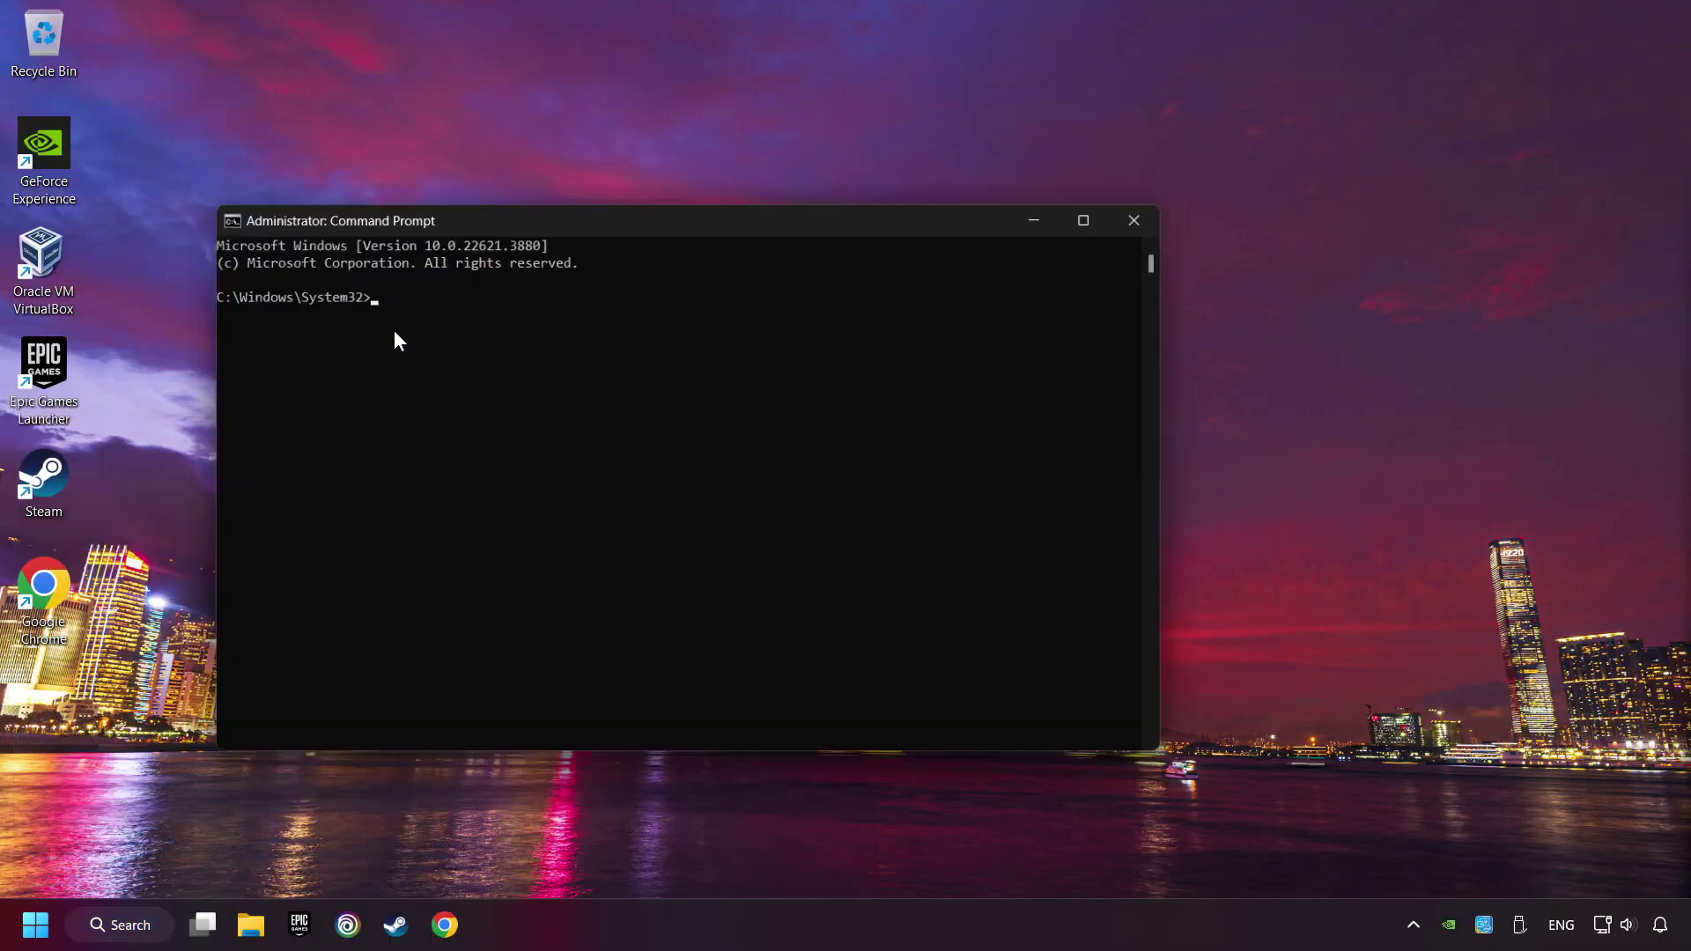
Place Command Prompt beside commands.txt and run ipconfig /flushdns, /release and /renew.
{"action": "left_click_drag", "start_coordinate": [497, 214], "coordinate": [311, 30]}
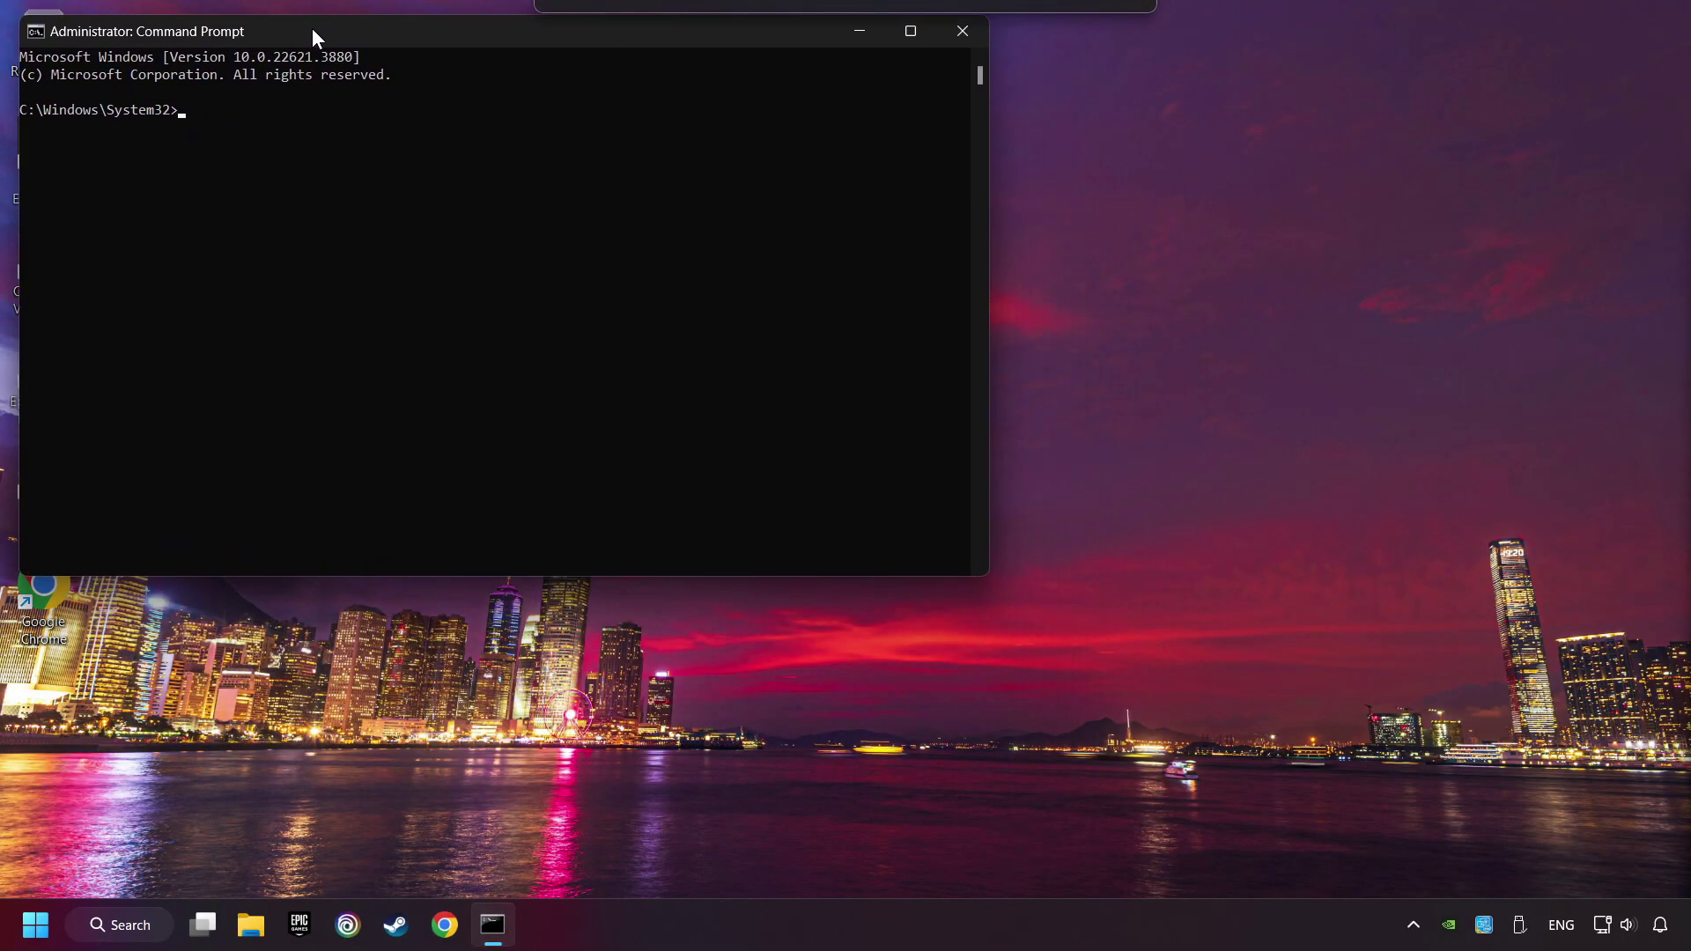
{"action": "left_click_drag", "start_coordinate": [1690, 608], "coordinate": [1282, 530]}
{"action": "left_click_drag", "start_coordinate": [988, 650], "coordinate": [801, 648]}
{"action": "key", "text": "ctrl+c"}
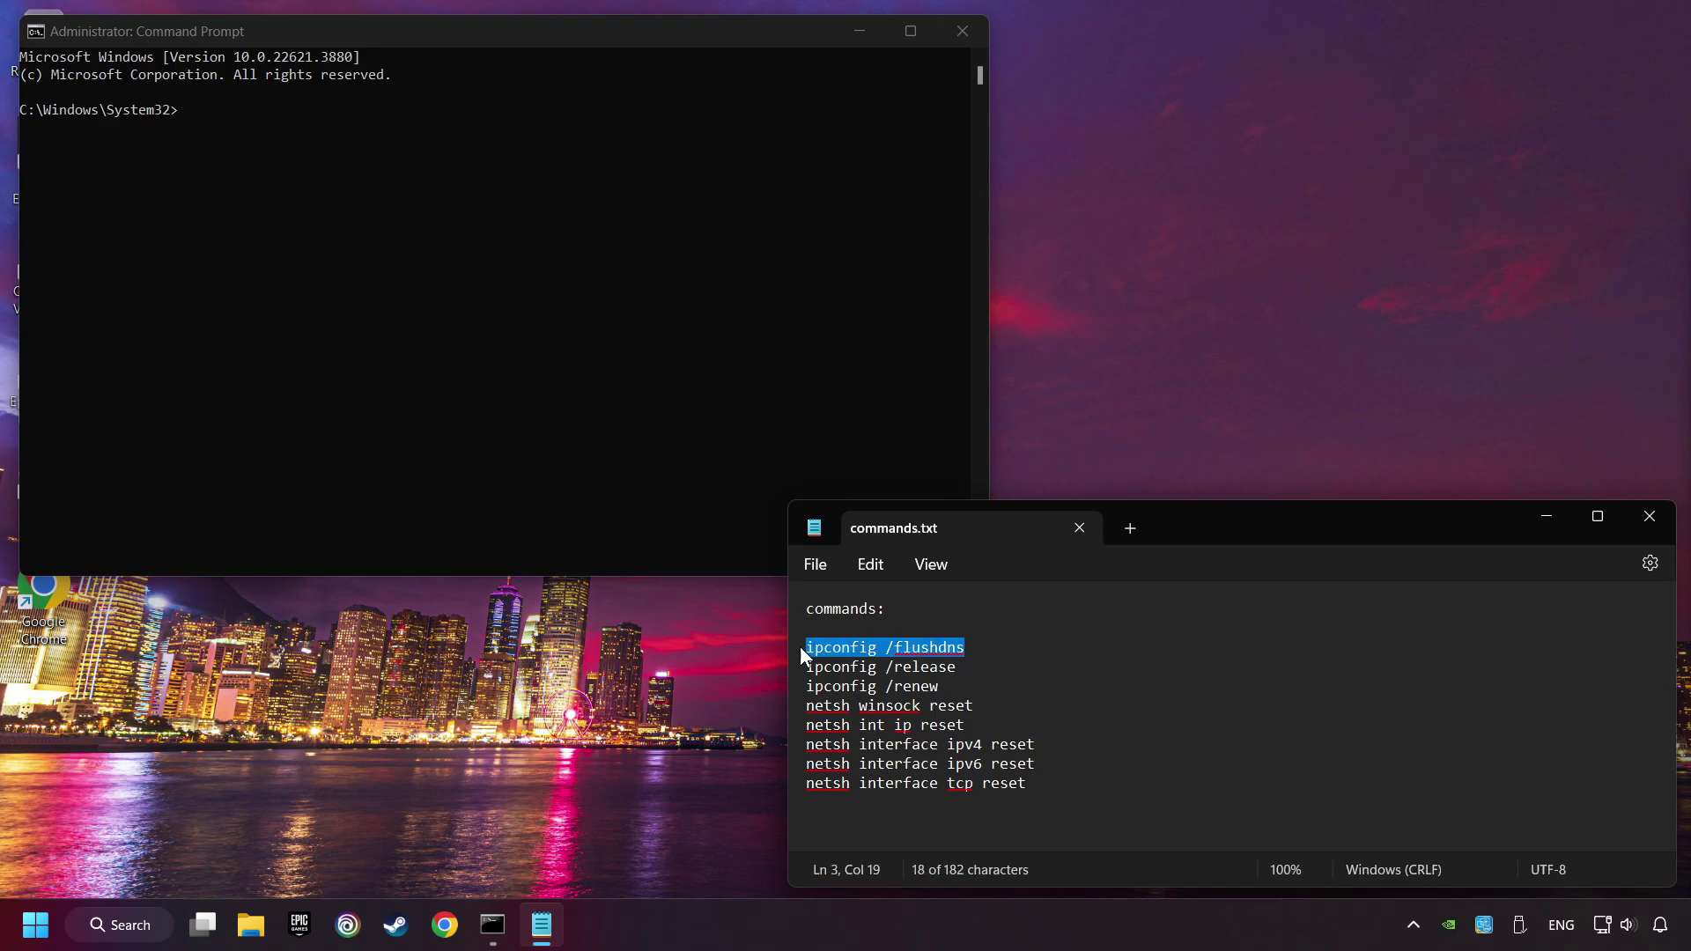
{"action": "left_click", "coordinate": [399, 224]}
{"action": "right_click", "coordinate": [399, 200]}
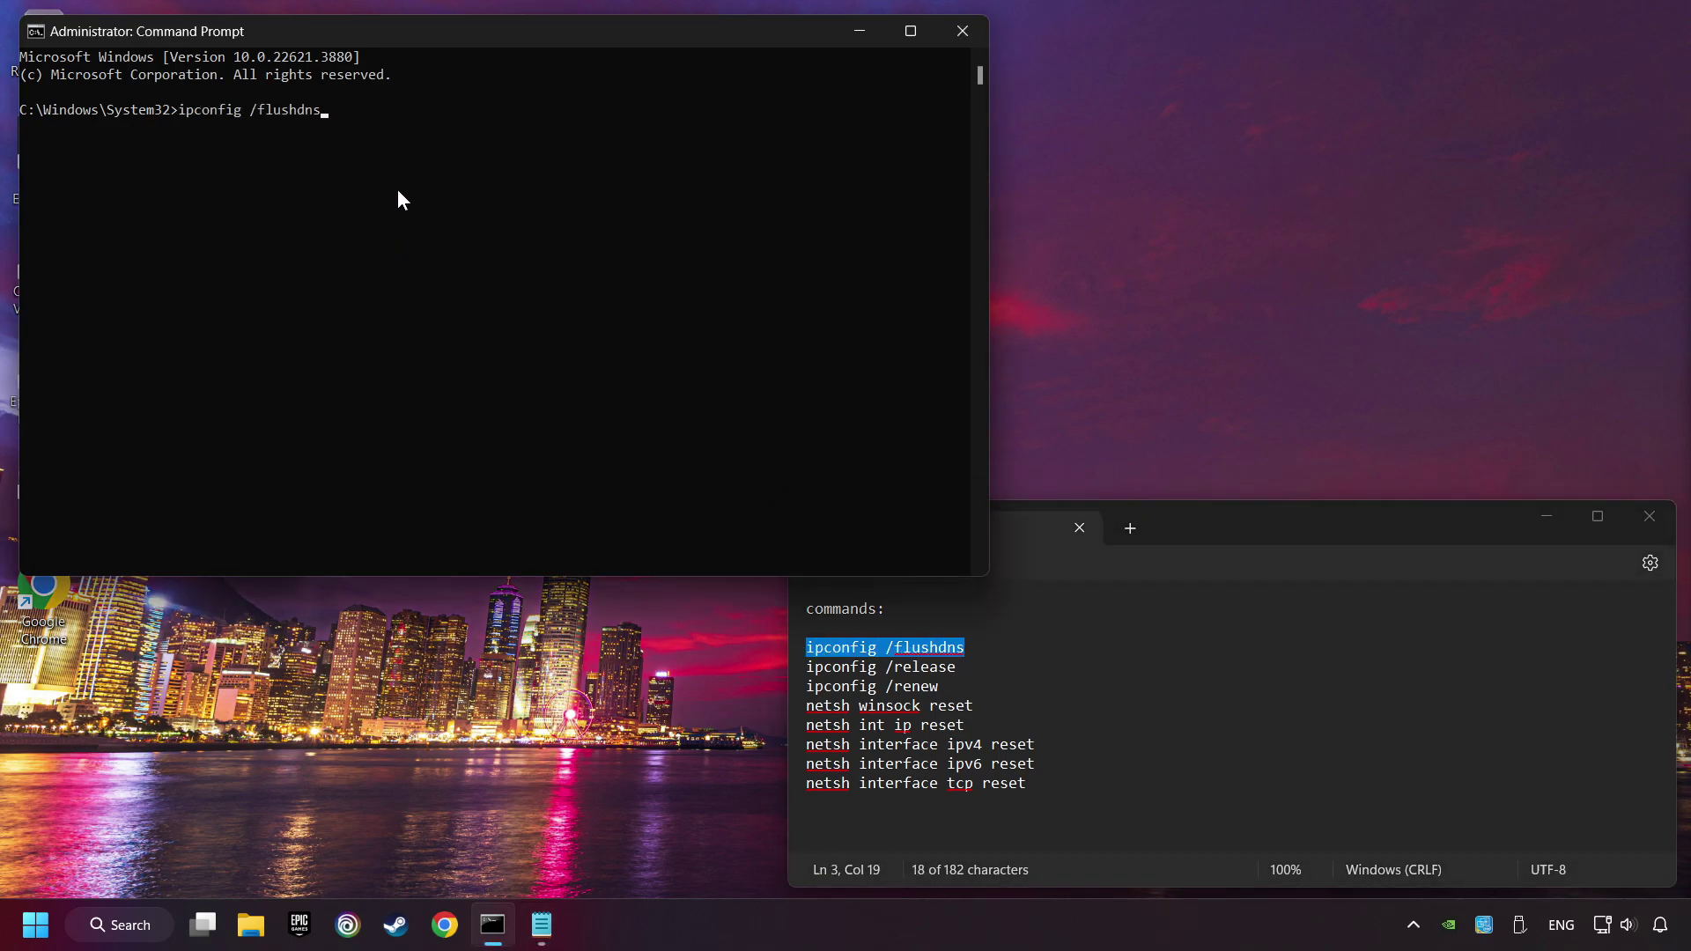
{"action": "key", "text": "Return"}
{"action": "left_click_drag", "start_coordinate": [977, 669], "coordinate": [766, 668]}
{"action": "left_click", "coordinate": [498, 344]}
{"action": "right_click", "coordinate": [496, 343]}
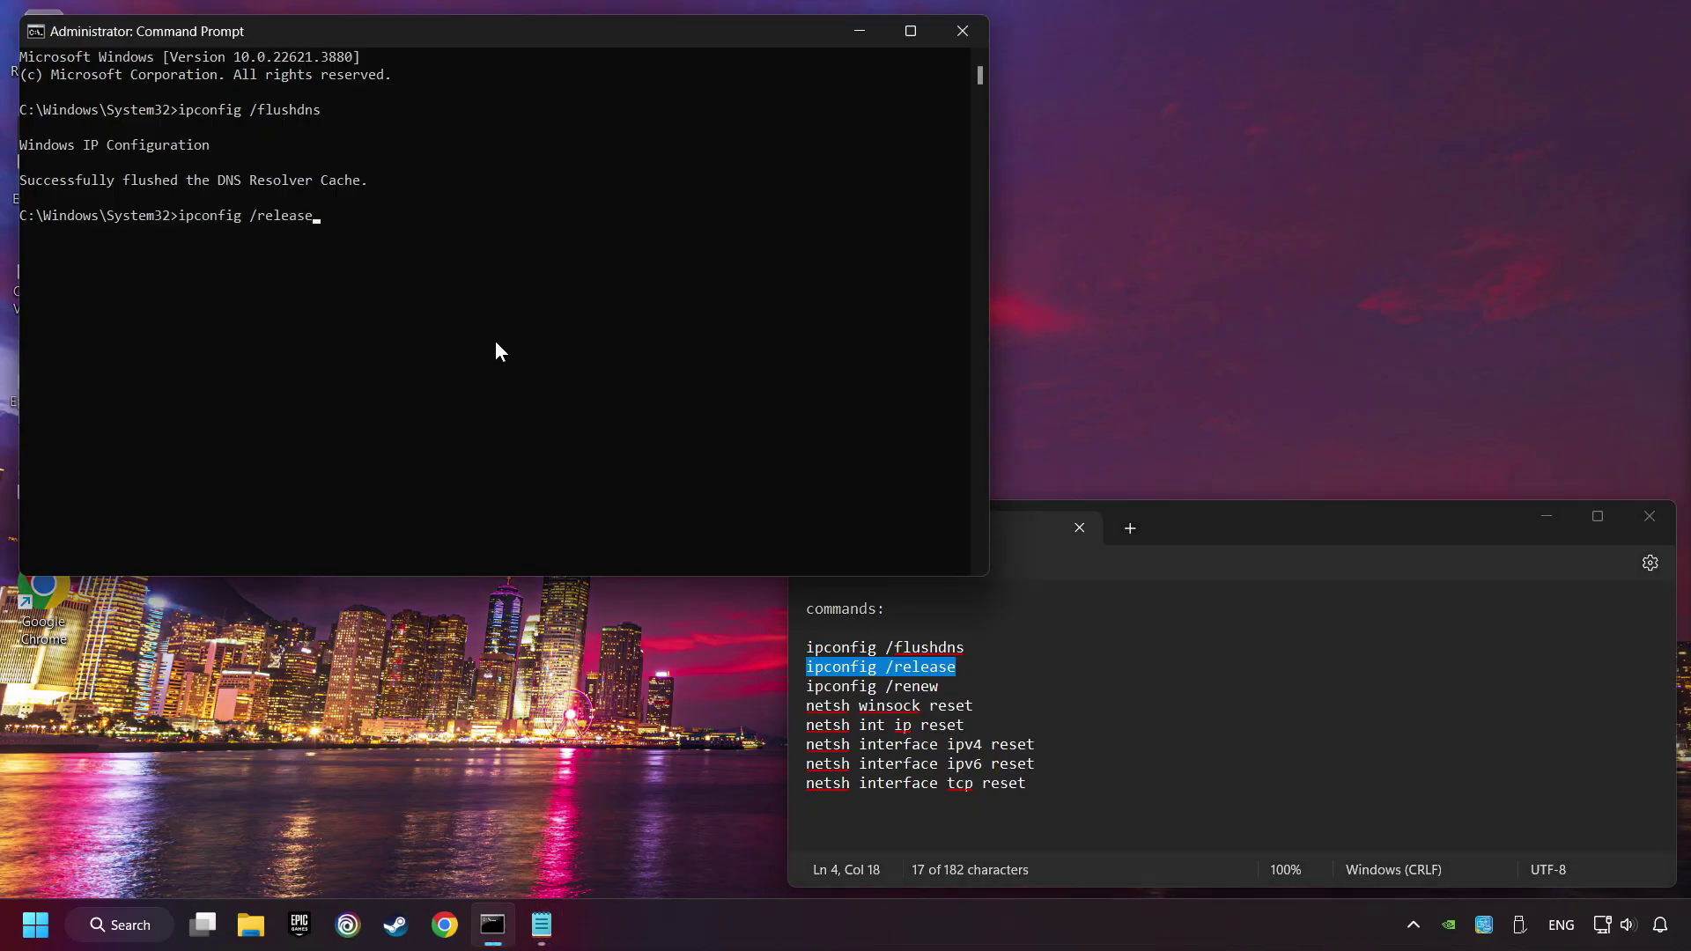
{"action": "key", "text": "Return"}
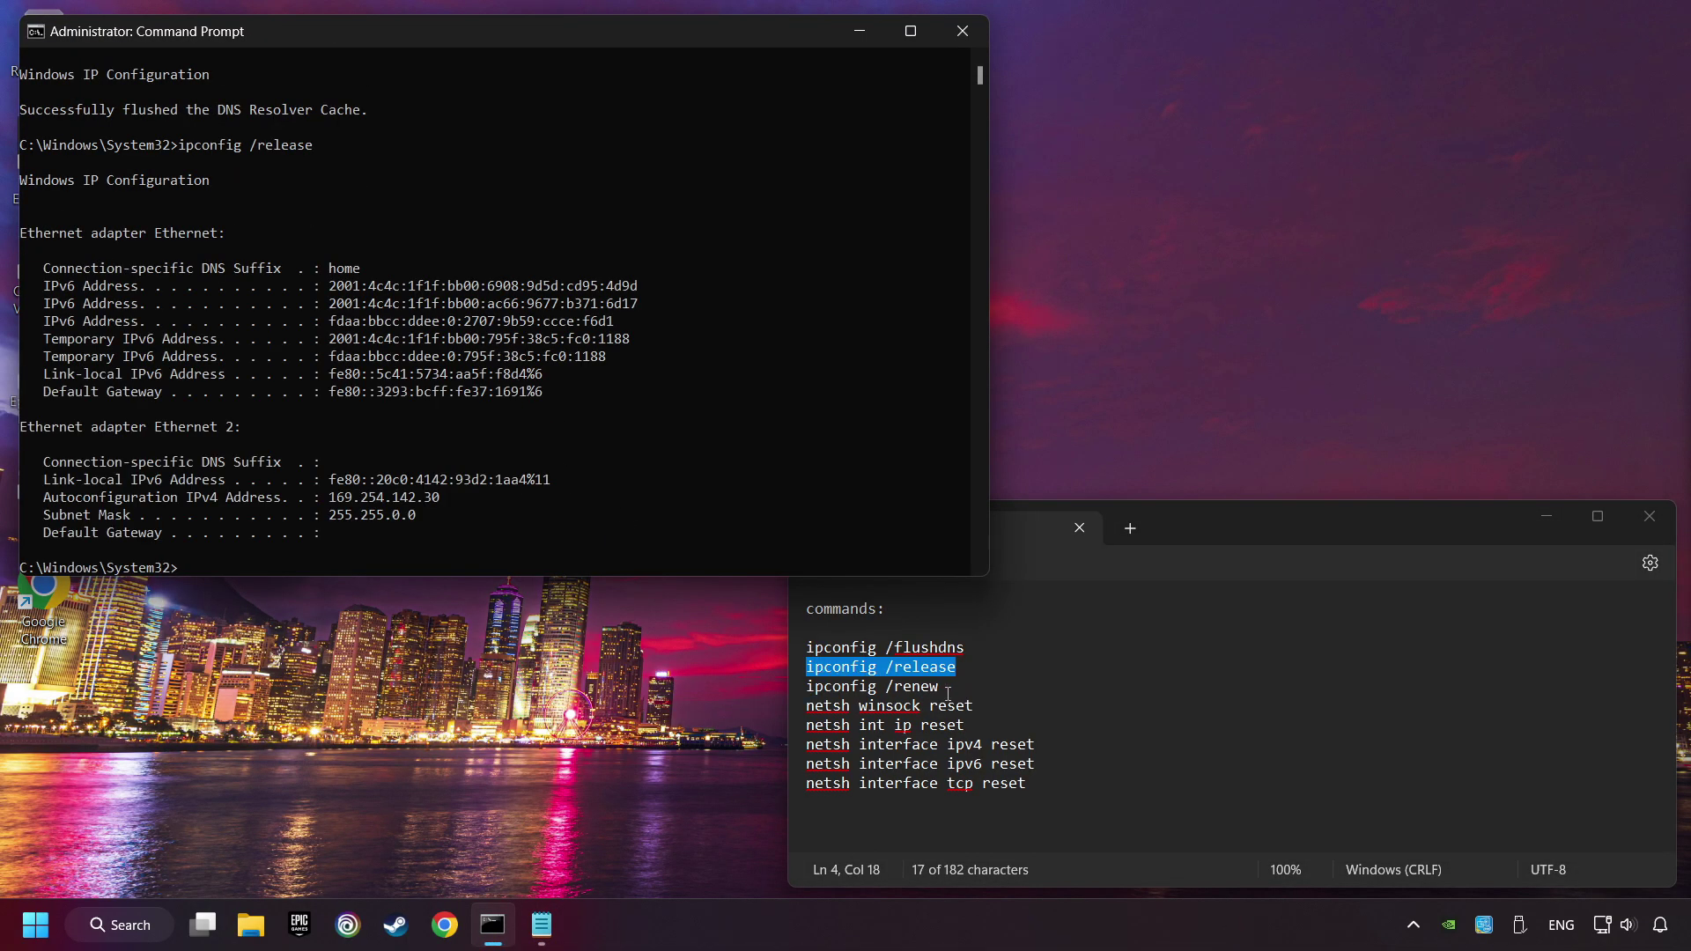
{"action": "left_click_drag", "start_coordinate": [942, 688], "coordinate": [783, 689]}
{"action": "key", "text": "ctrl+c"}
{"action": "left_click", "coordinate": [564, 405]}
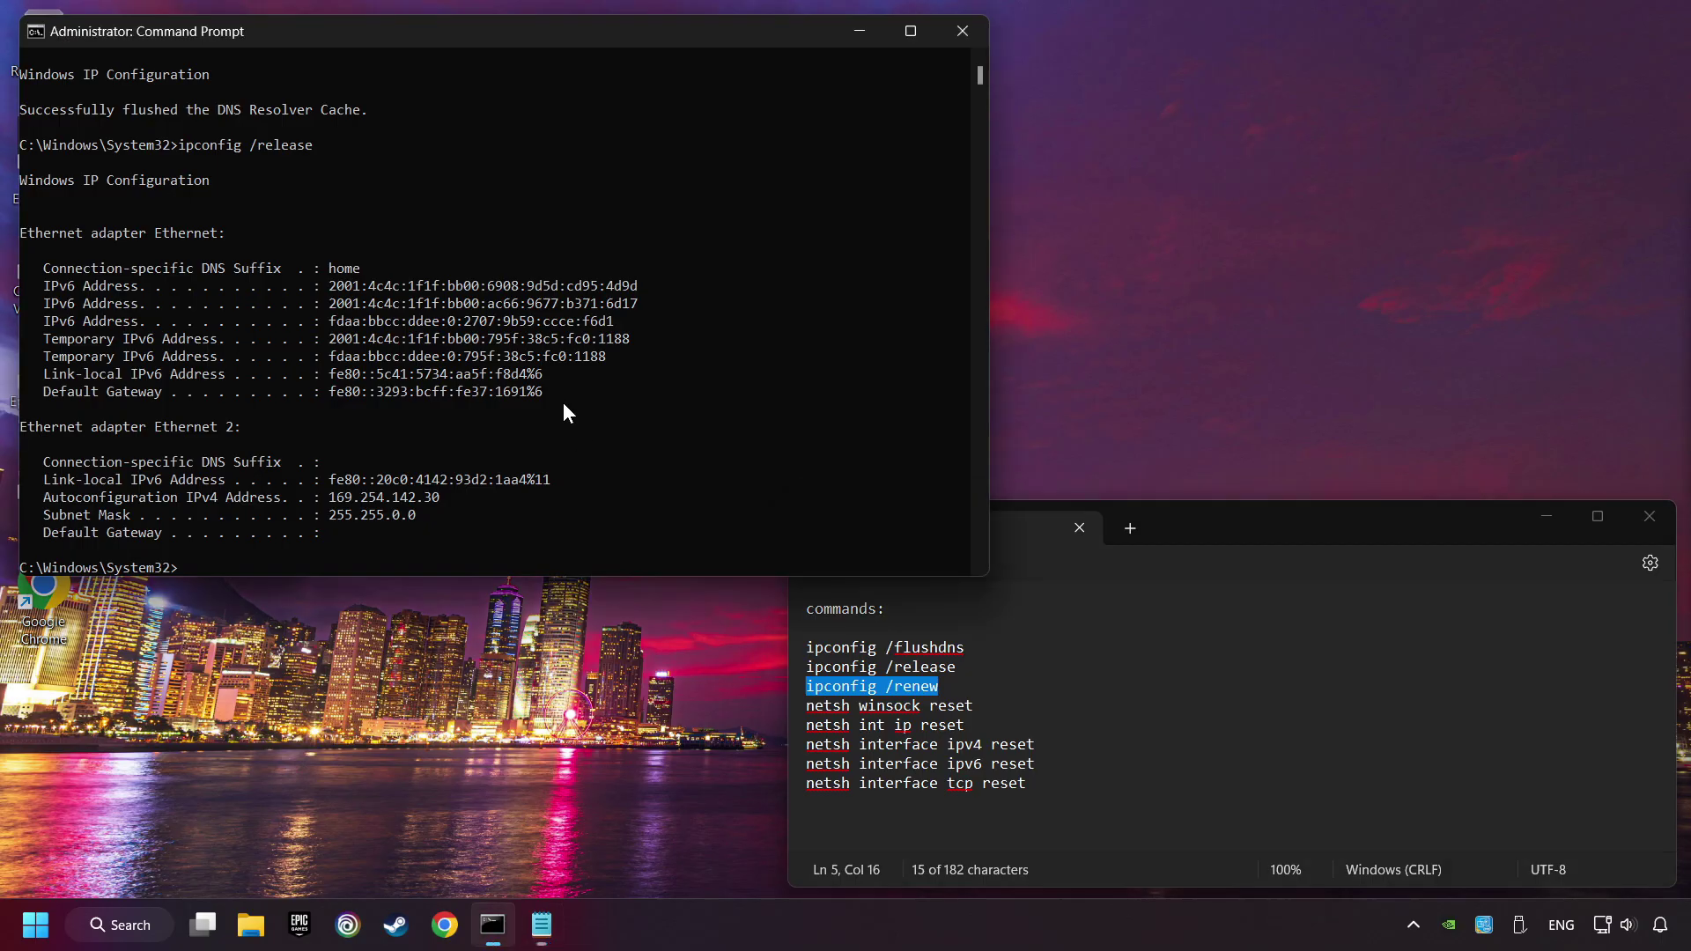
{"action": "right_click", "coordinate": [563, 405]}
{"action": "key", "text": "Return"}
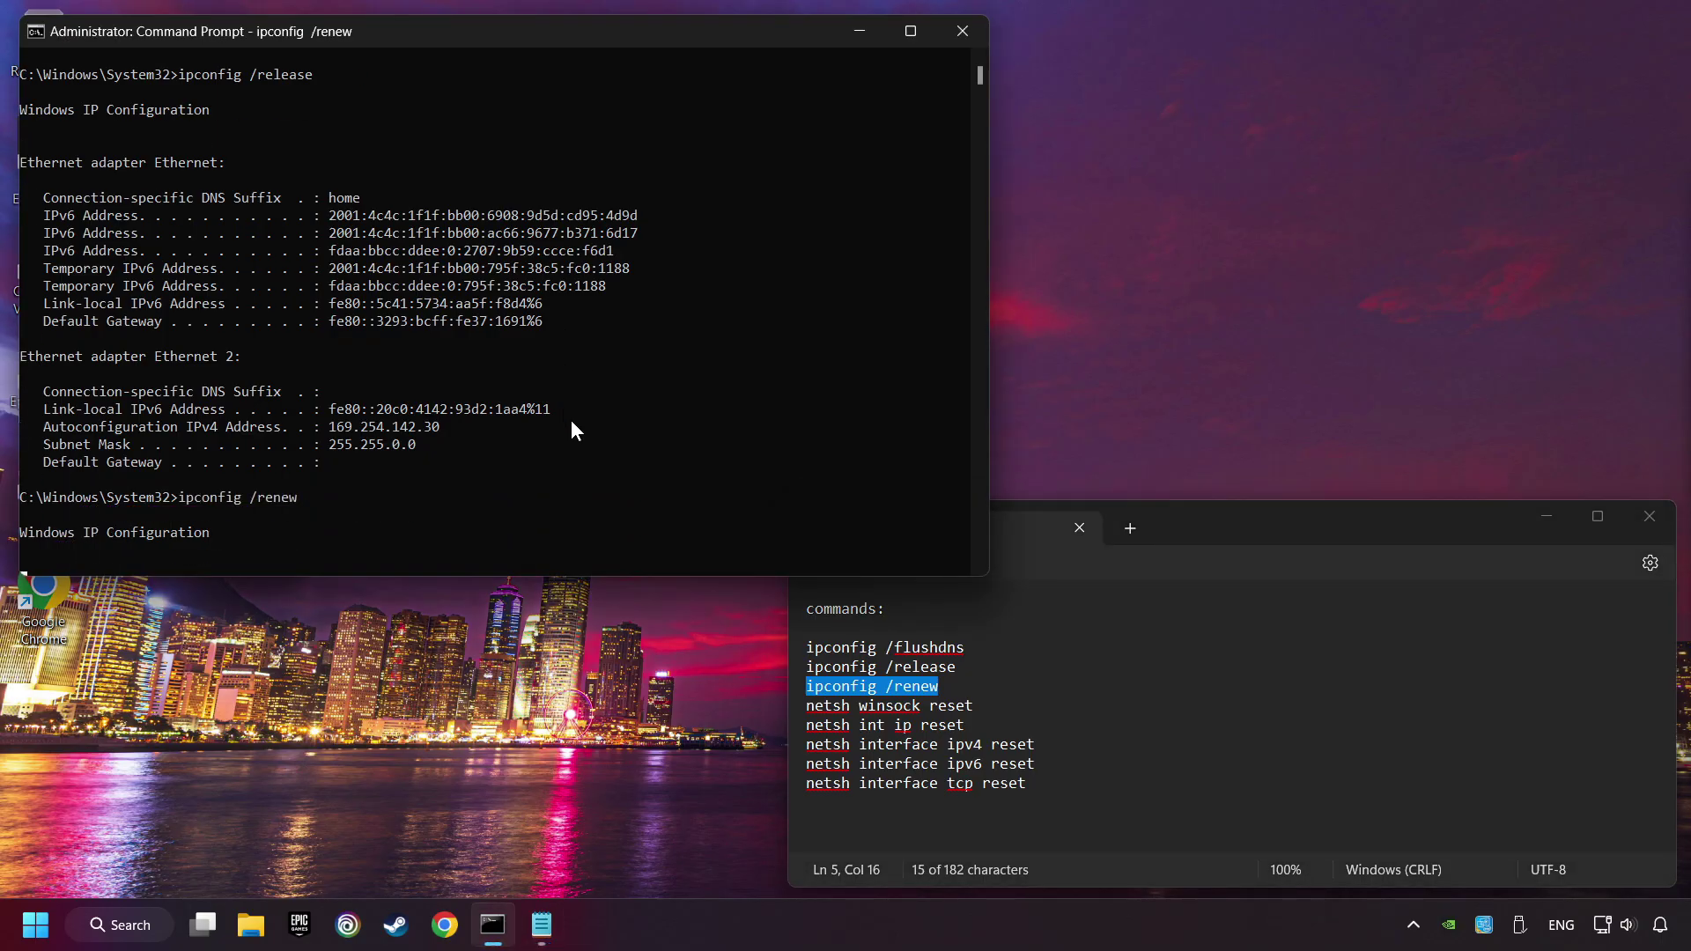
Run netsh winsock reset and netsh int ip reset from the notes.
{"action": "left_click_drag", "start_coordinate": [976, 706], "coordinate": [785, 704]}
{"action": "key", "text": "ctrl+c"}
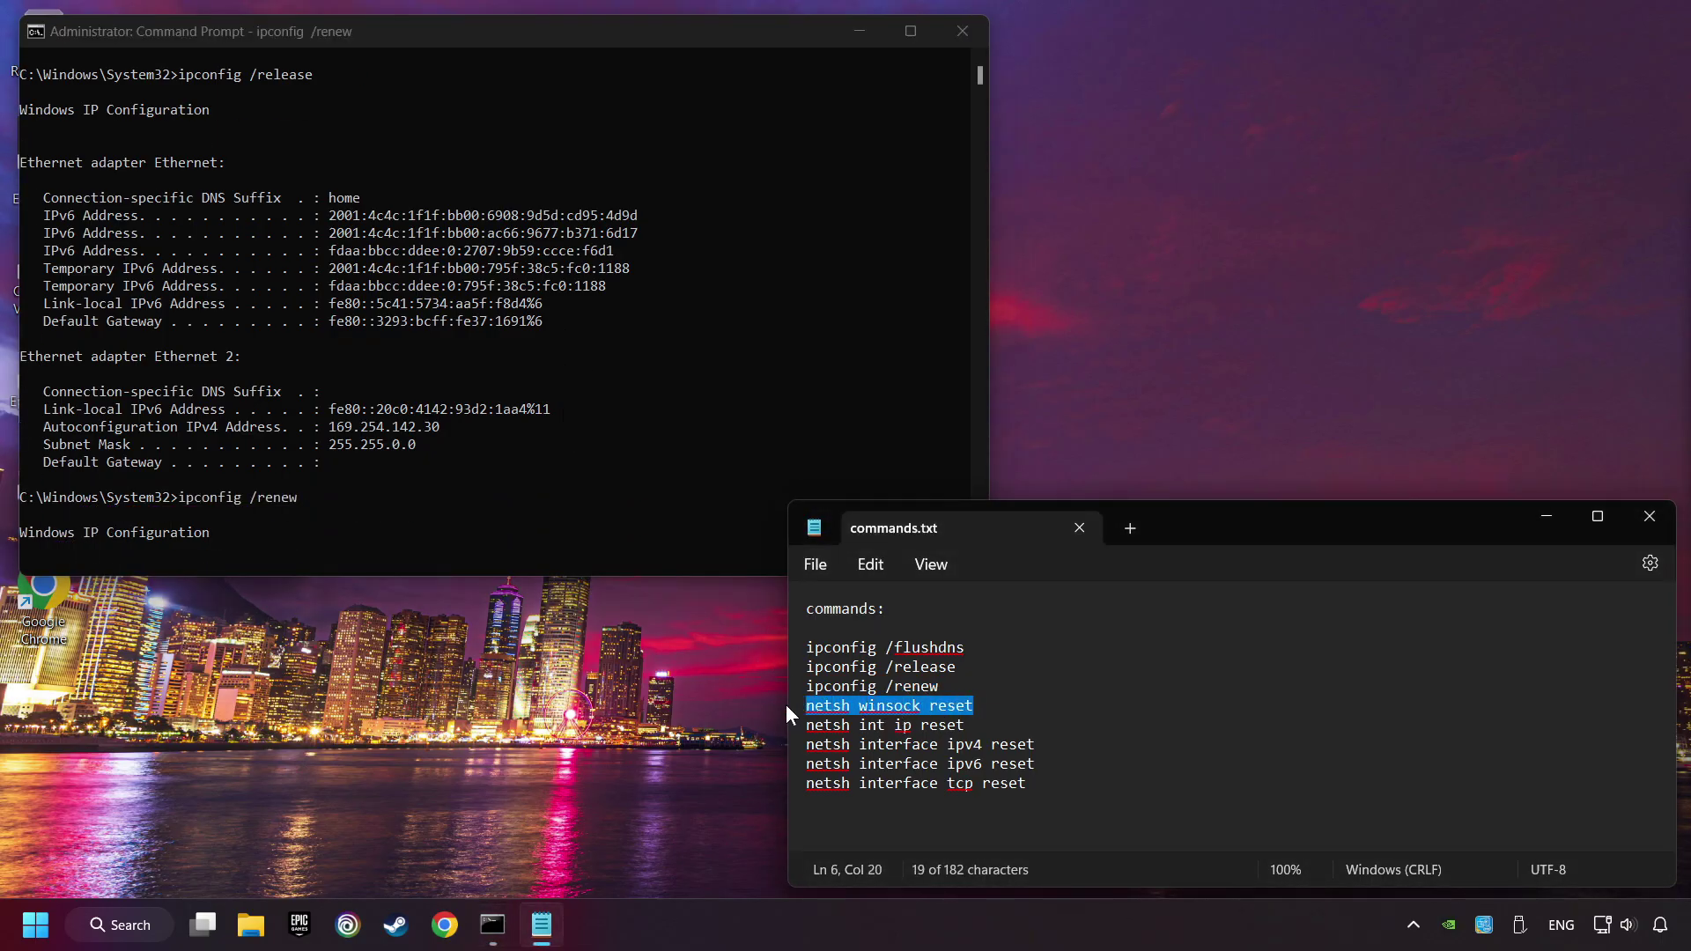
{"action": "left_click", "coordinate": [542, 276]}
{"action": "right_click", "coordinate": [544, 276]}
{"action": "key", "text": "Return"}
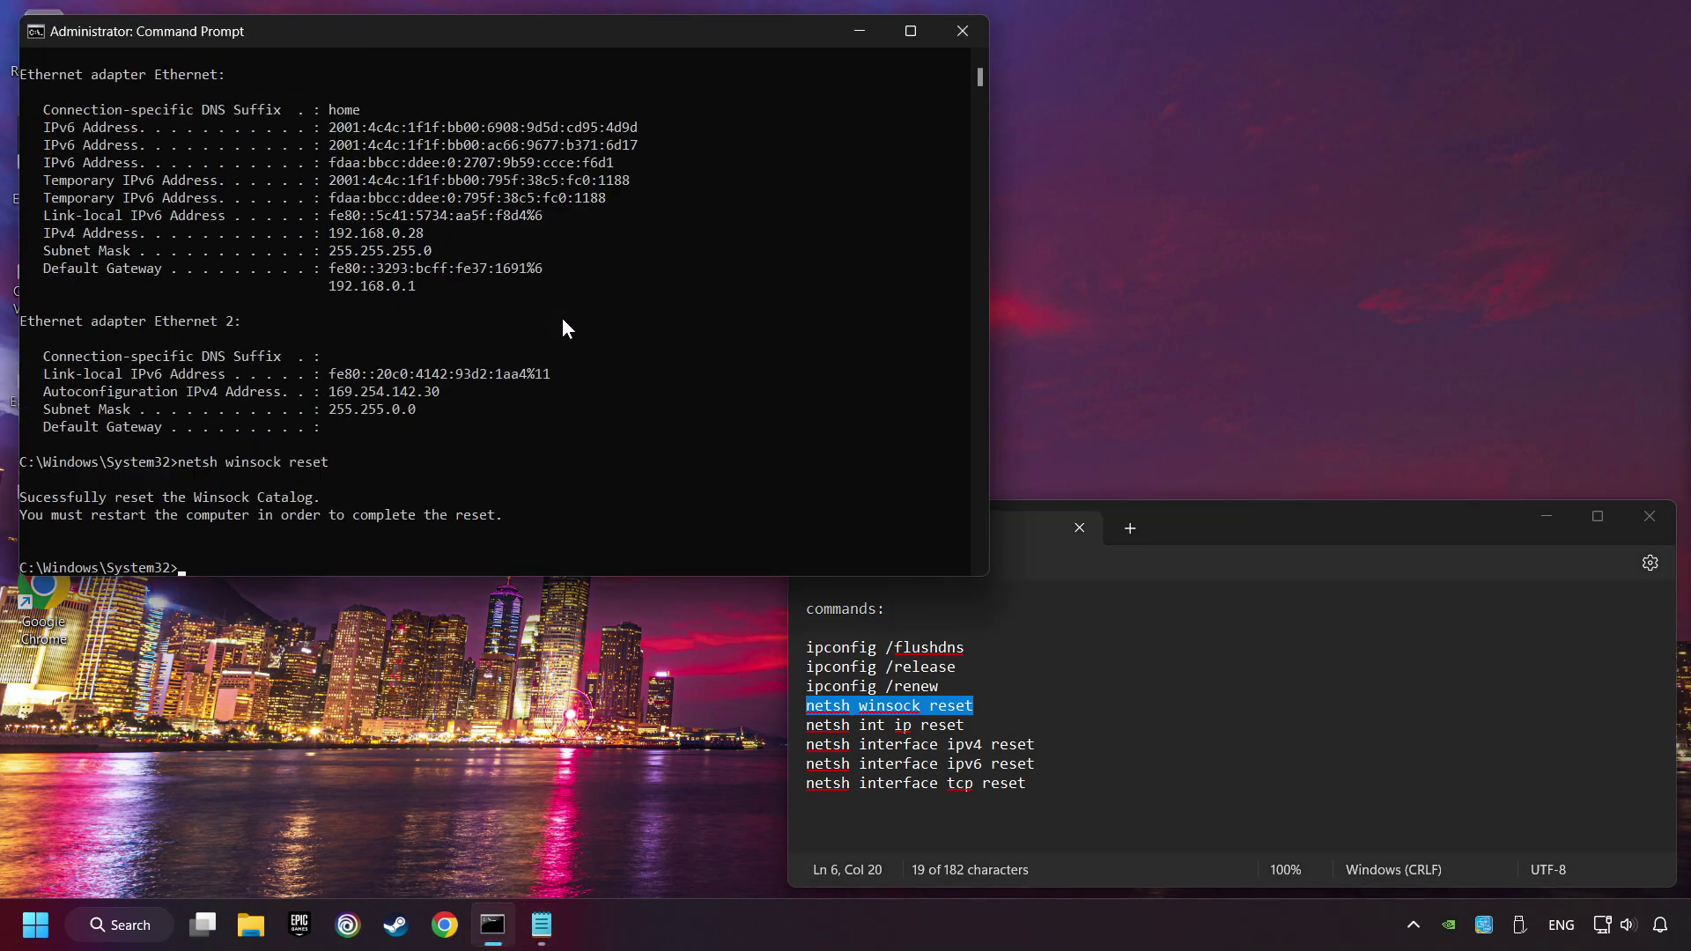
{"action": "left_click_drag", "start_coordinate": [969, 727], "coordinate": [736, 738]}
{"action": "key", "text": "ctrl+c"}
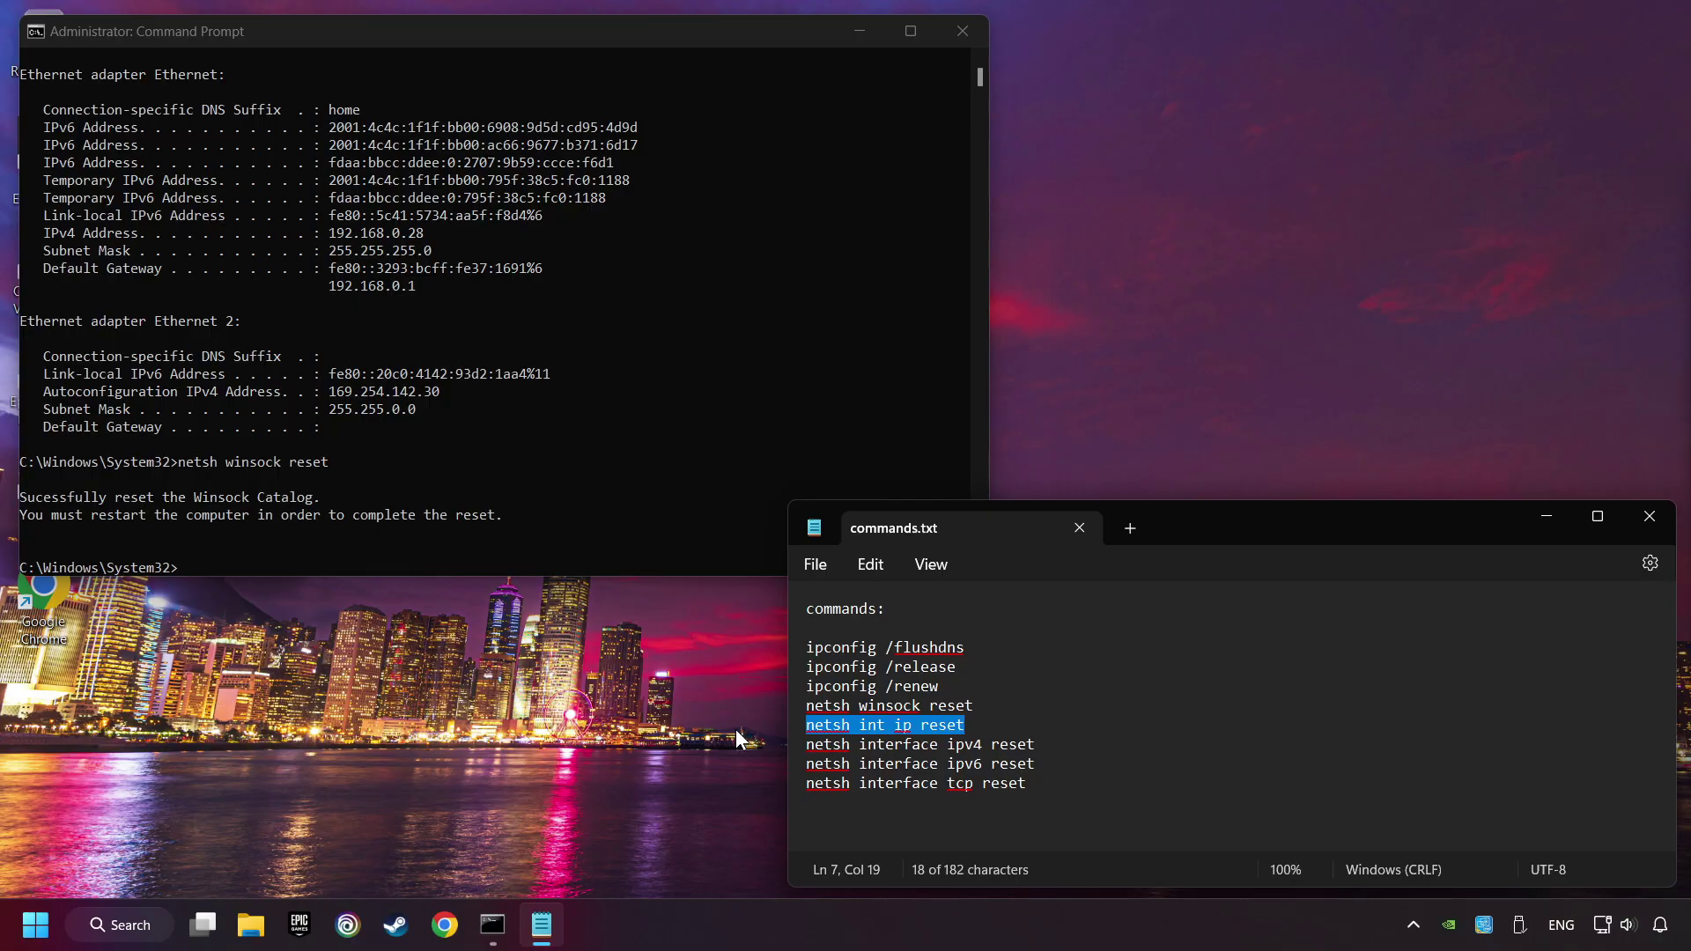
{"action": "left_click", "coordinate": [512, 440]}
{"action": "right_click", "coordinate": [512, 440]}
{"action": "key", "text": "Return"}
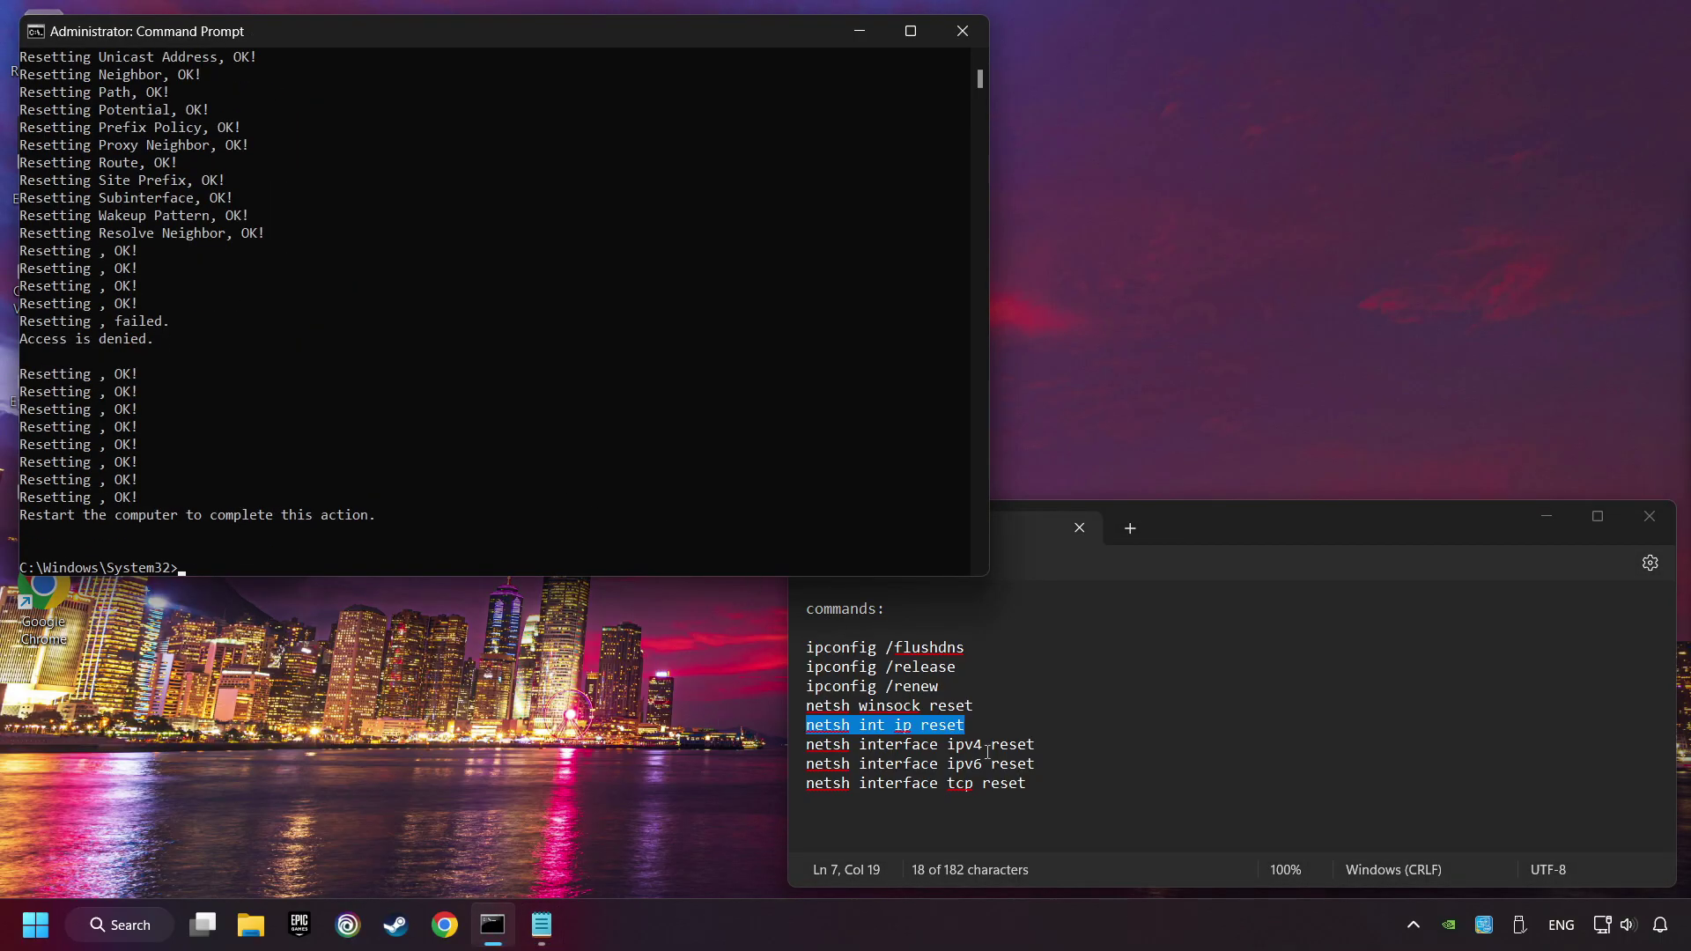
Run the netsh interface ipv4, ipv6 and tcp resets, then close Command Prompt and the notes.
{"action": "left_click_drag", "start_coordinate": [1036, 745], "coordinate": [778, 738]}
{"action": "left_click", "coordinate": [609, 337]}
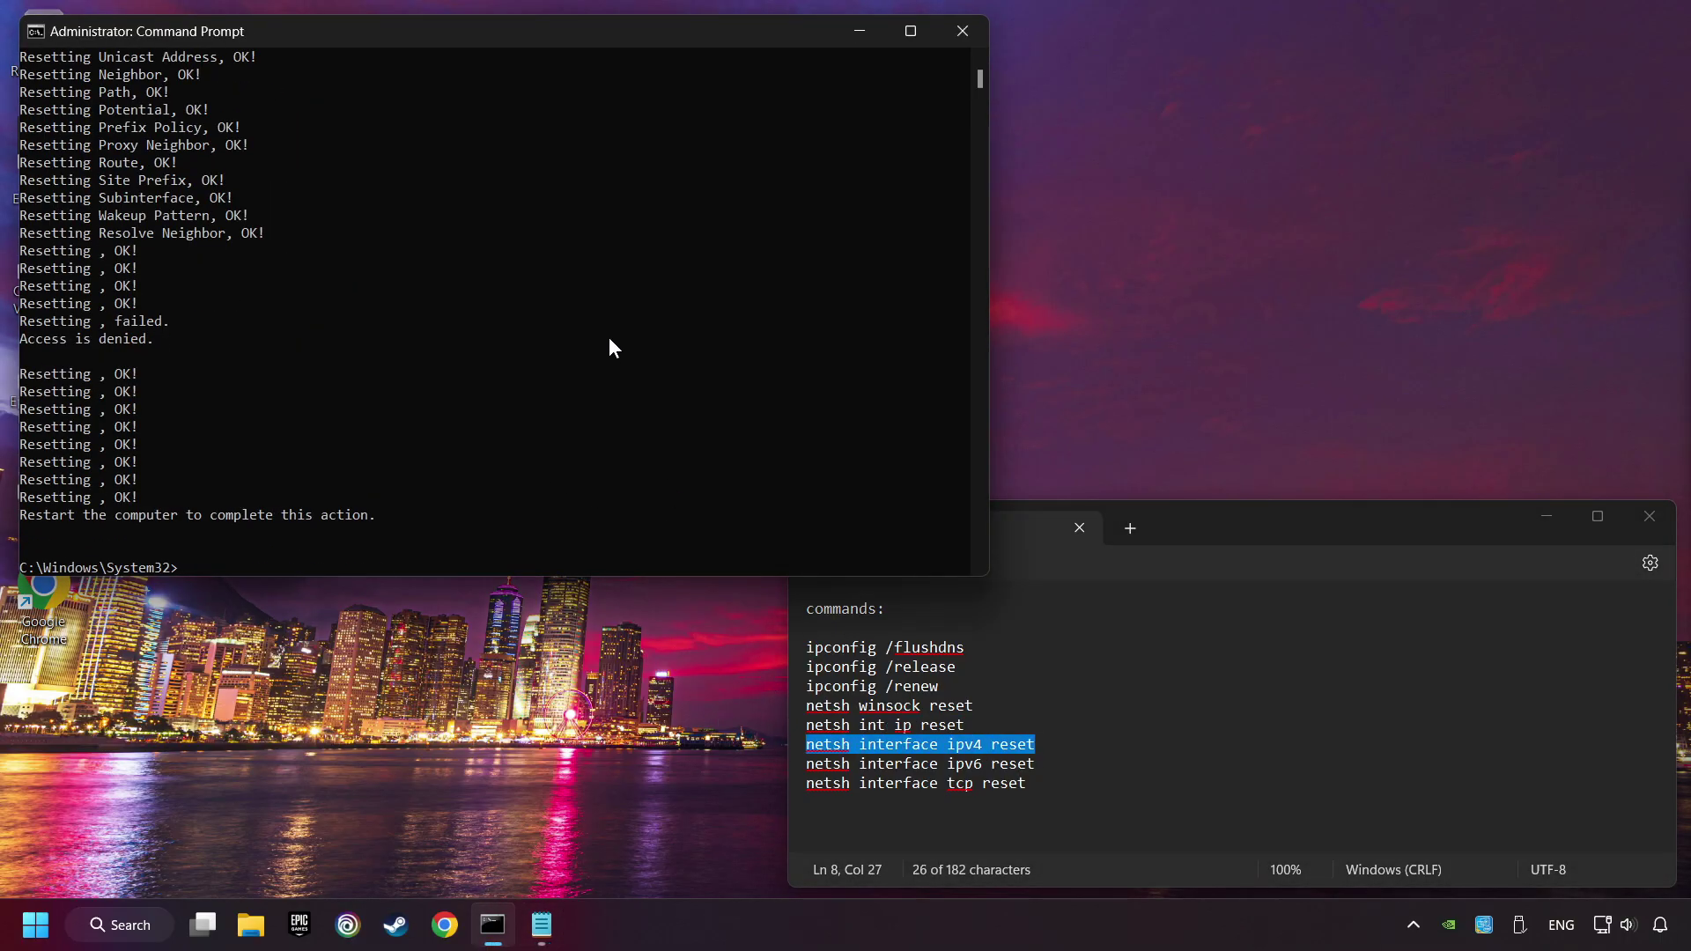
{"action": "right_click", "coordinate": [610, 339]}
{"action": "key", "text": "Escape"}
{"action": "left_click_drag", "start_coordinate": [1036, 764], "coordinate": [752, 764]}
{"action": "key", "text": "ctrl+c"}
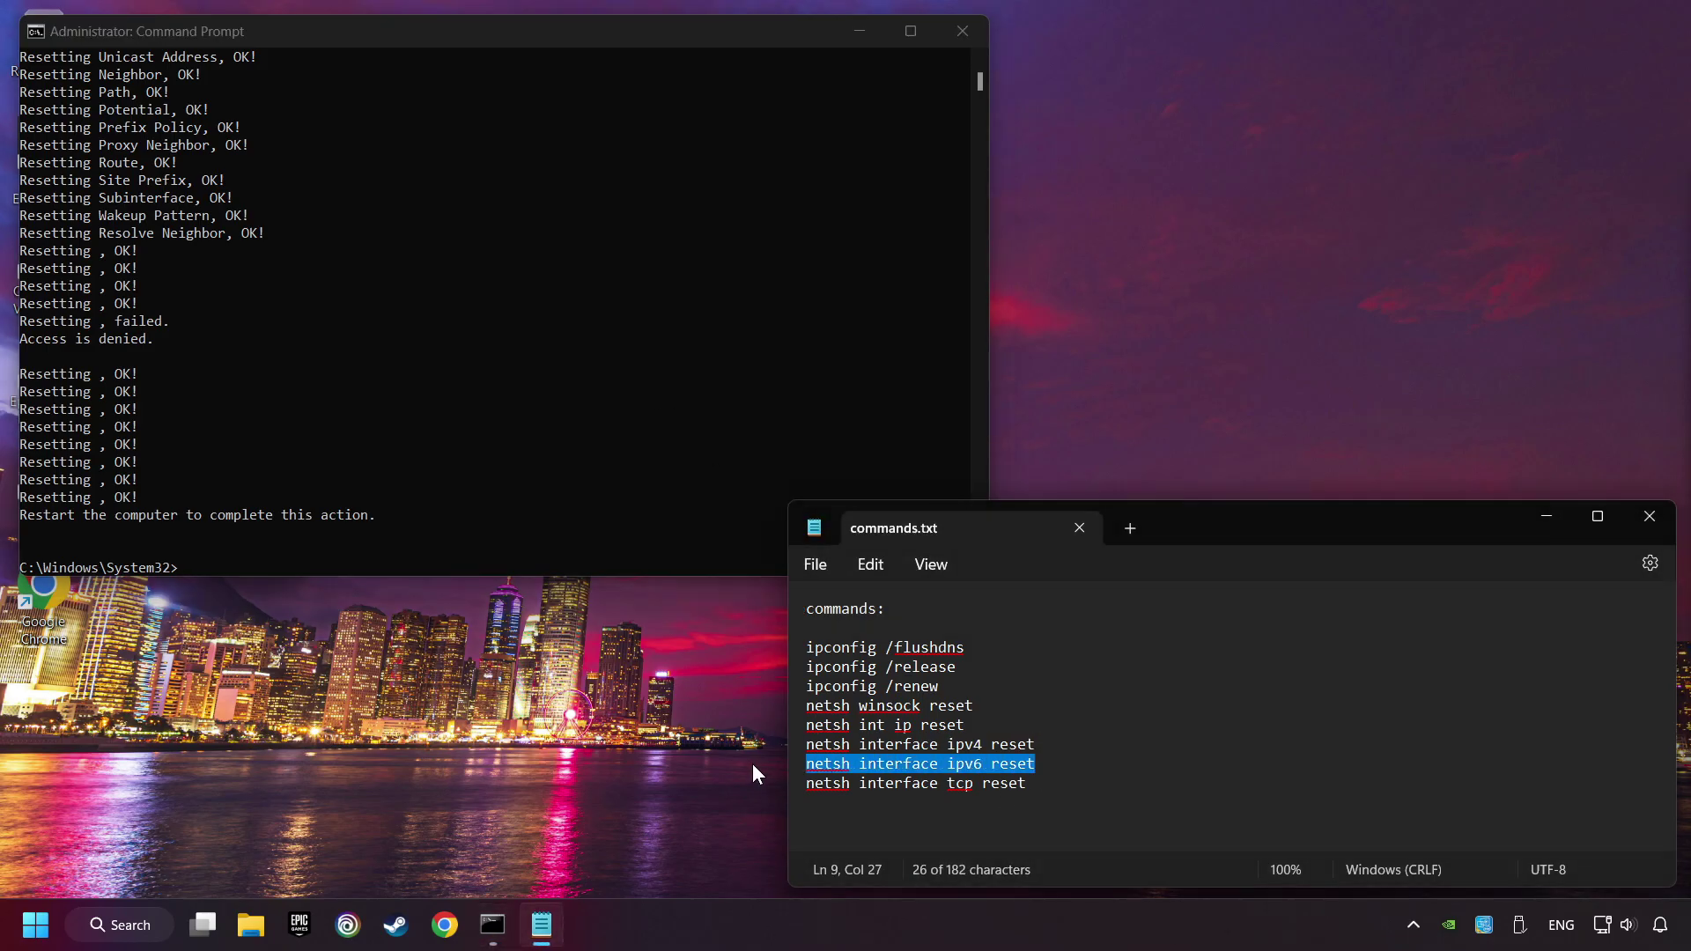
{"action": "left_click", "coordinate": [528, 409]}
{"action": "right_click", "coordinate": [527, 409]}
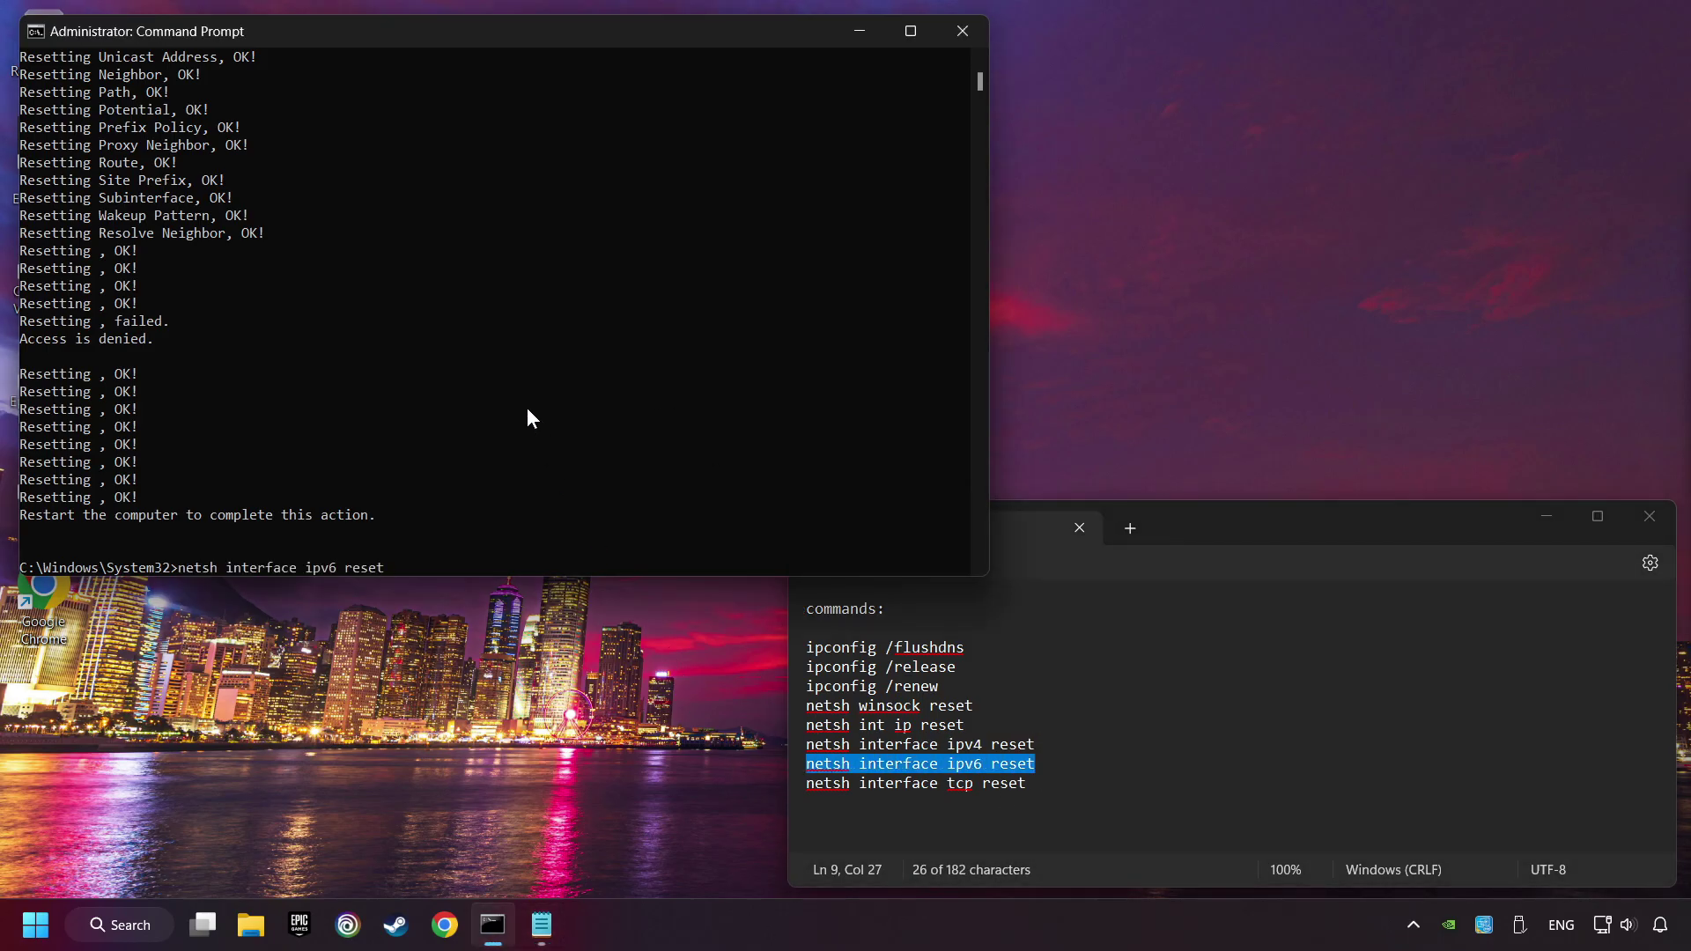
{"action": "key", "text": "Escape"}
{"action": "left_click_drag", "start_coordinate": [1056, 792], "coordinate": [786, 784]}
{"action": "key", "text": "ctrl+c"}
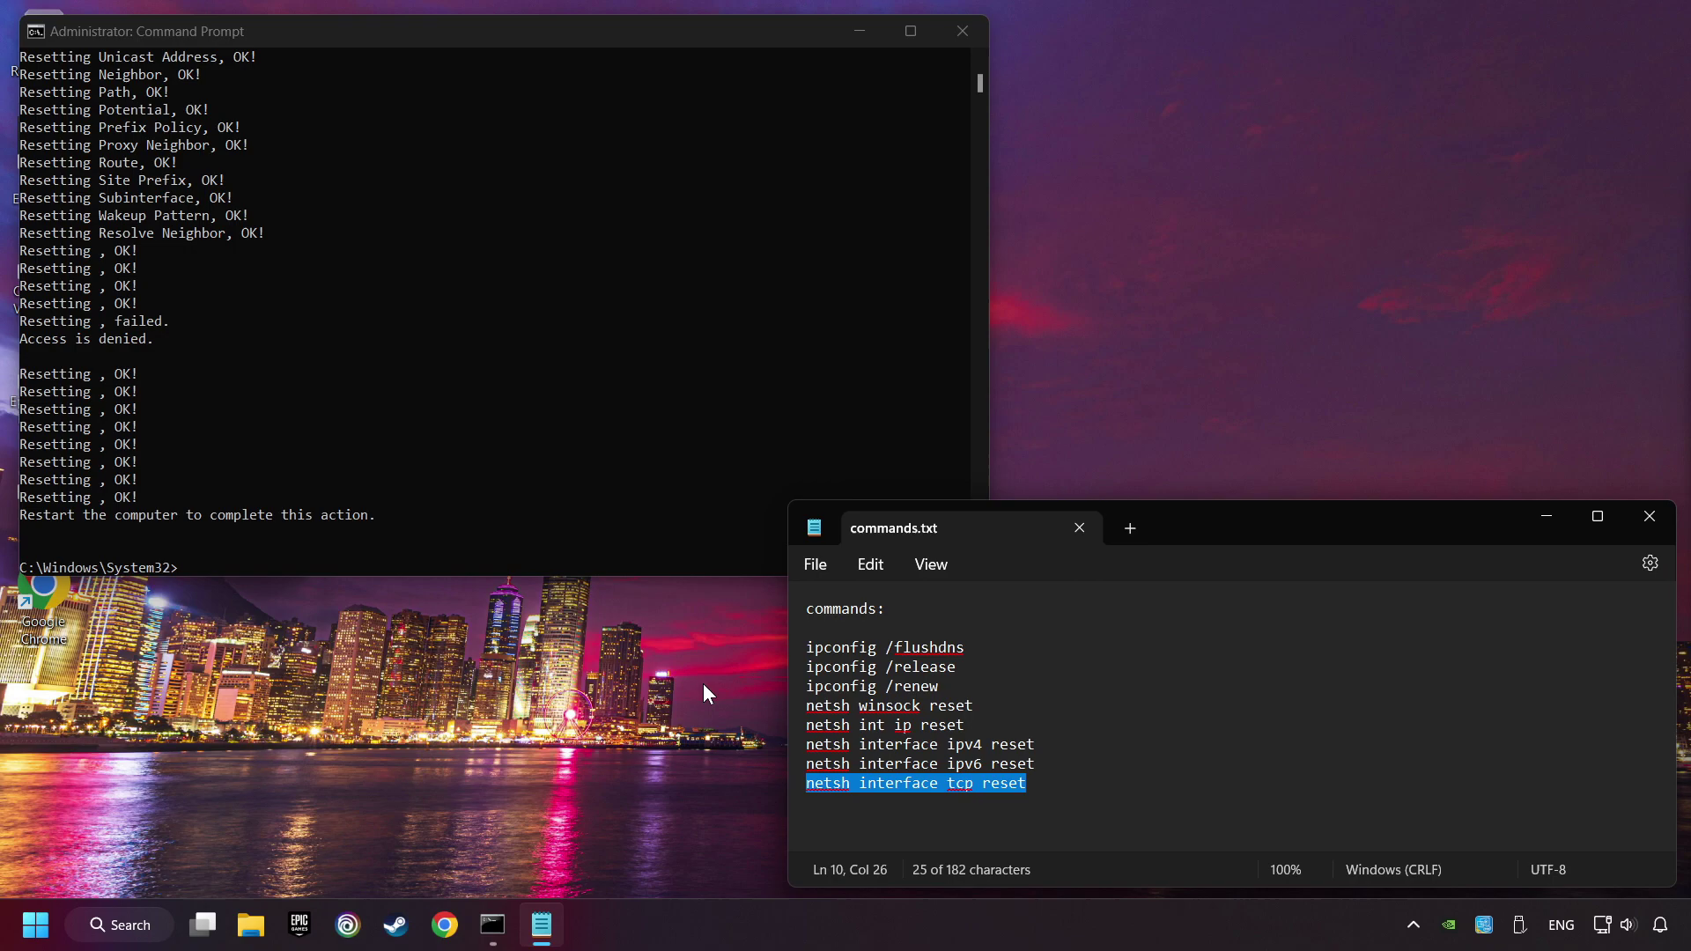
{"action": "left_click", "coordinate": [584, 419]}
{"action": "right_click", "coordinate": [585, 419]}
{"action": "key", "text": "Return"}
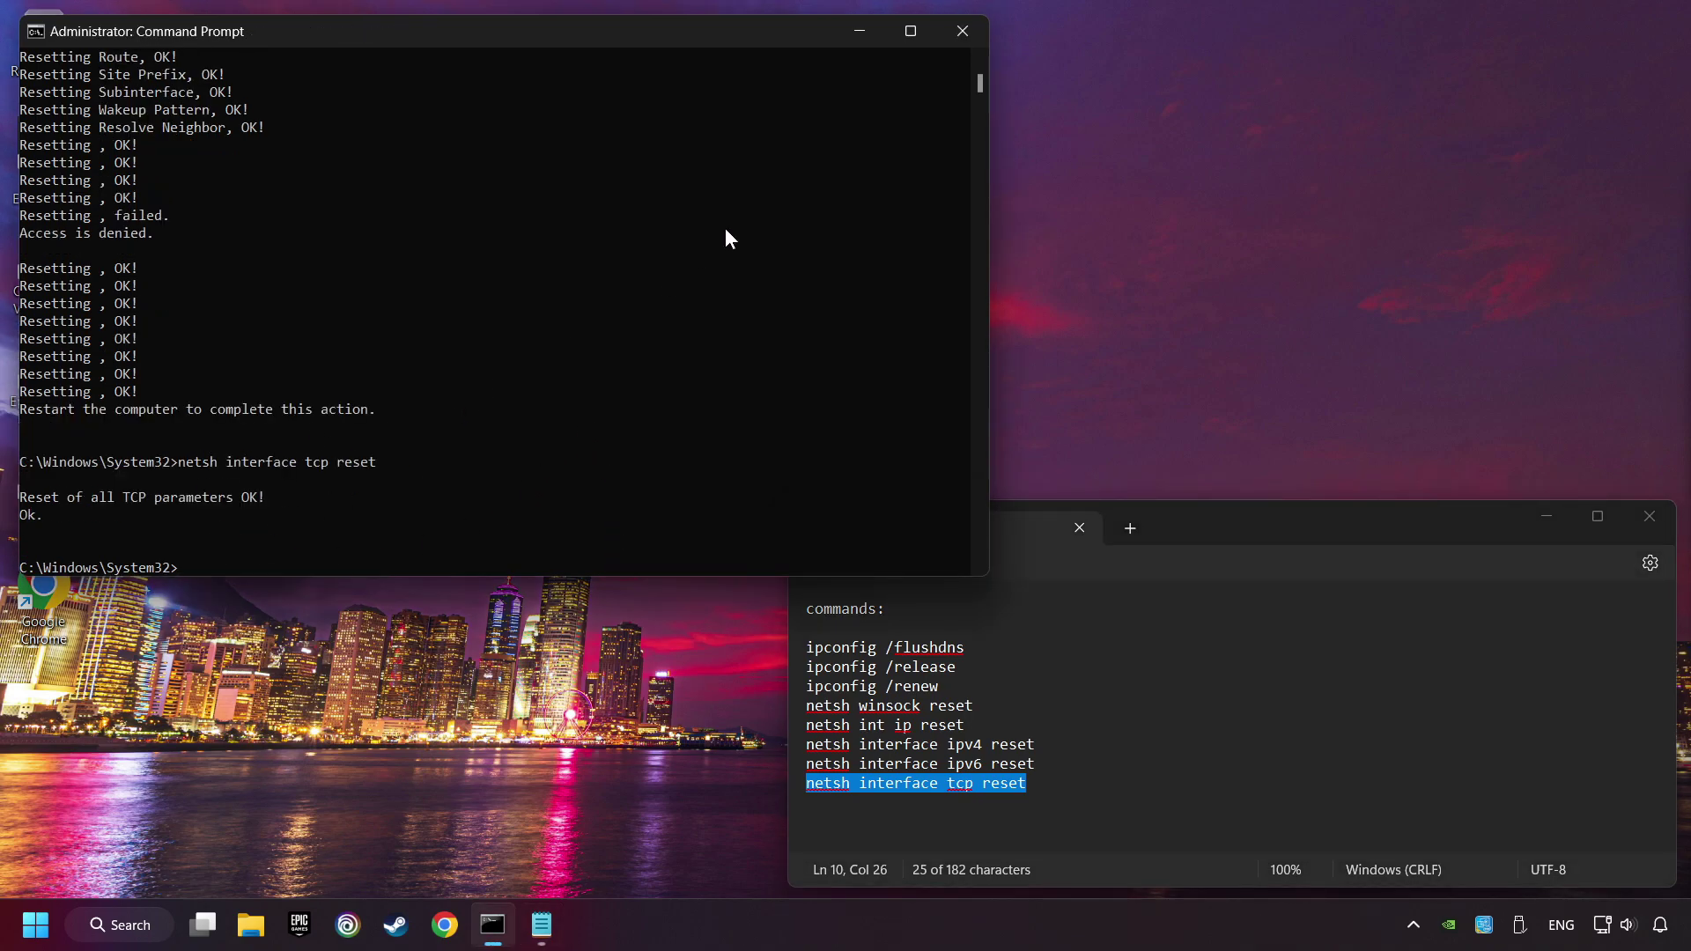
{"action": "left_click", "coordinate": [964, 37]}
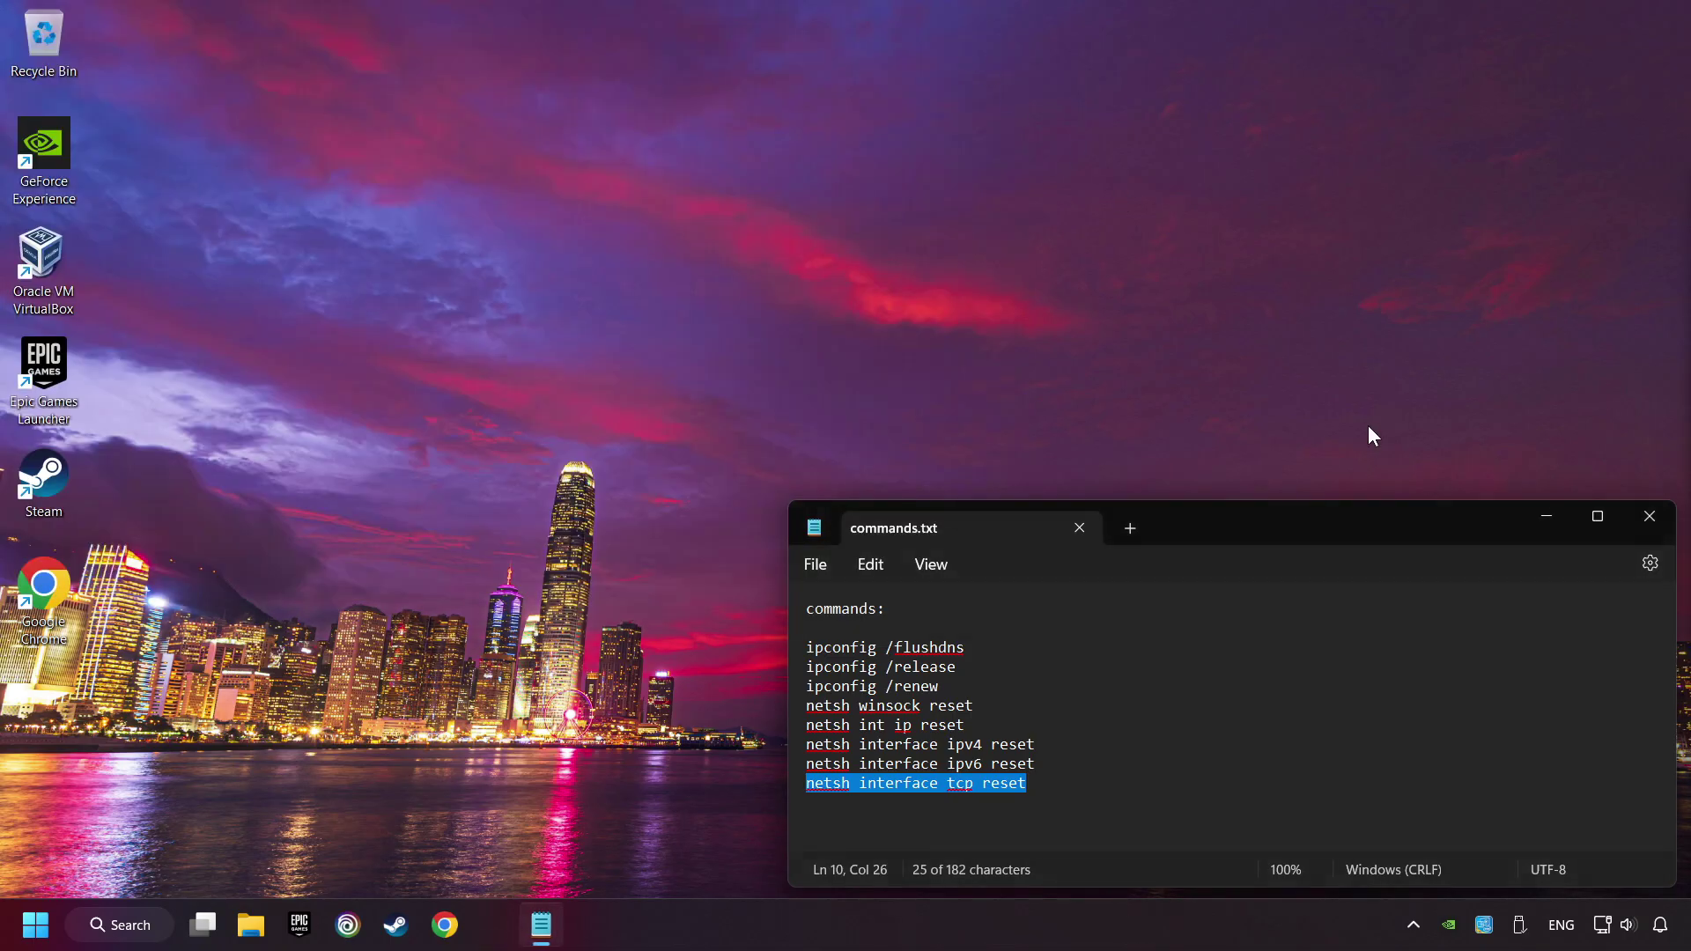
{"action": "left_click", "coordinate": [1648, 517]}
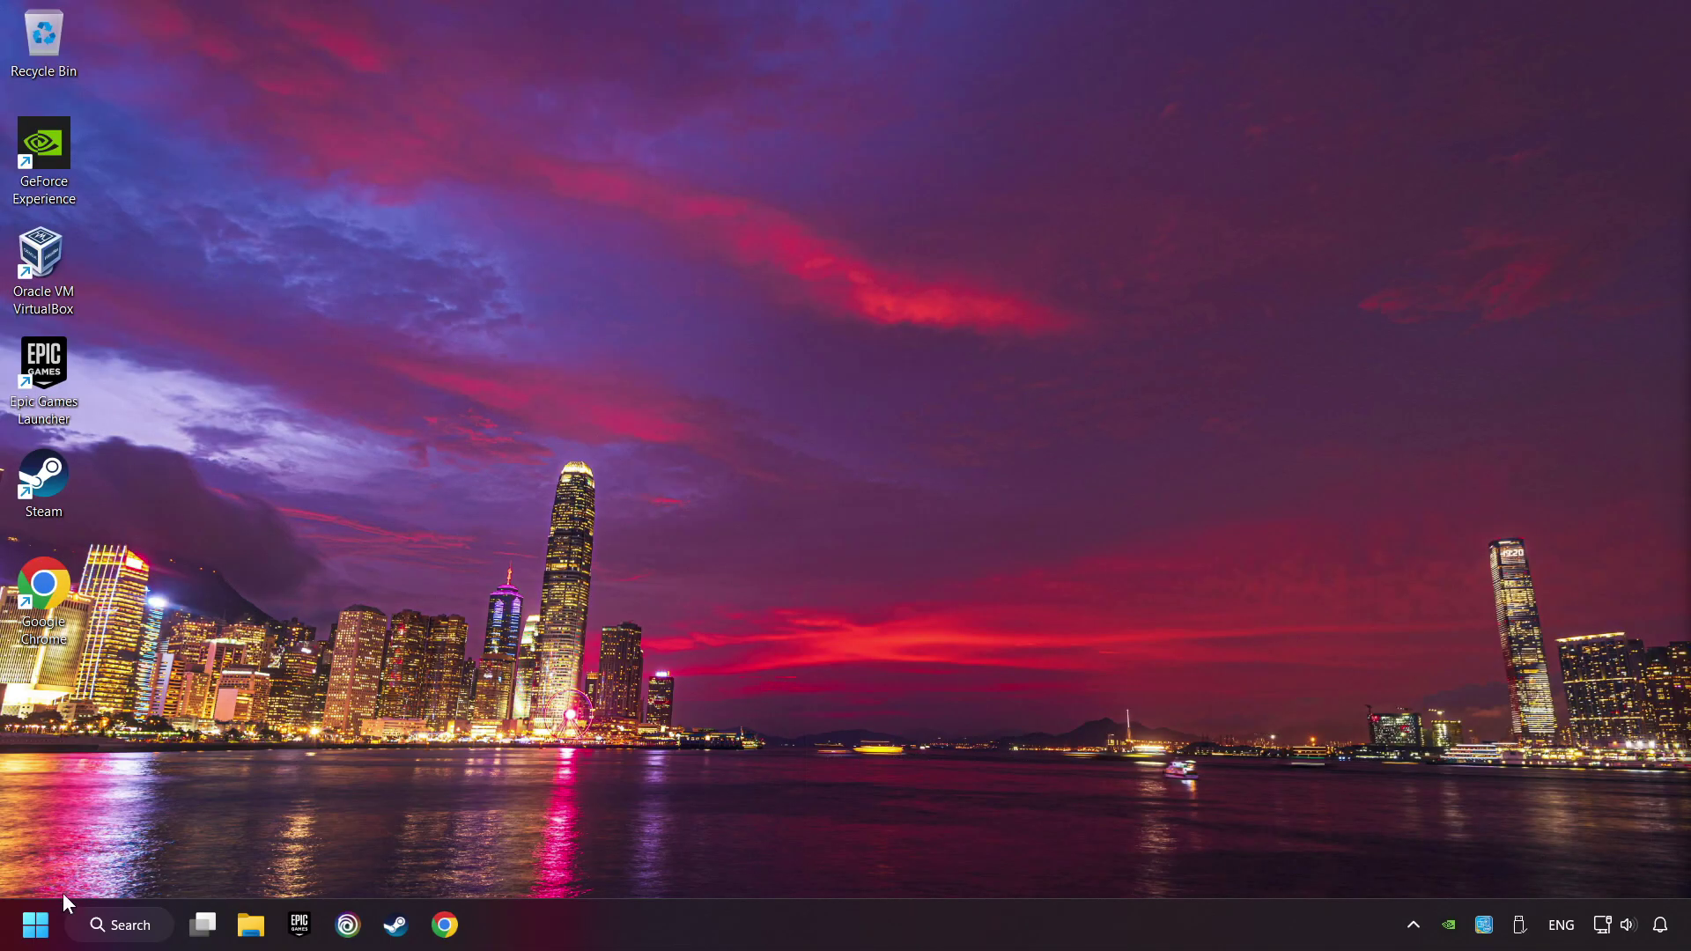
Run Network reset from Advanced network settings and confirm it with Yes.
{"action": "left_click", "coordinate": [35, 924]}
{"action": "left_click", "coordinate": [640, 849]}
{"action": "right_click", "coordinate": [1602, 925]}
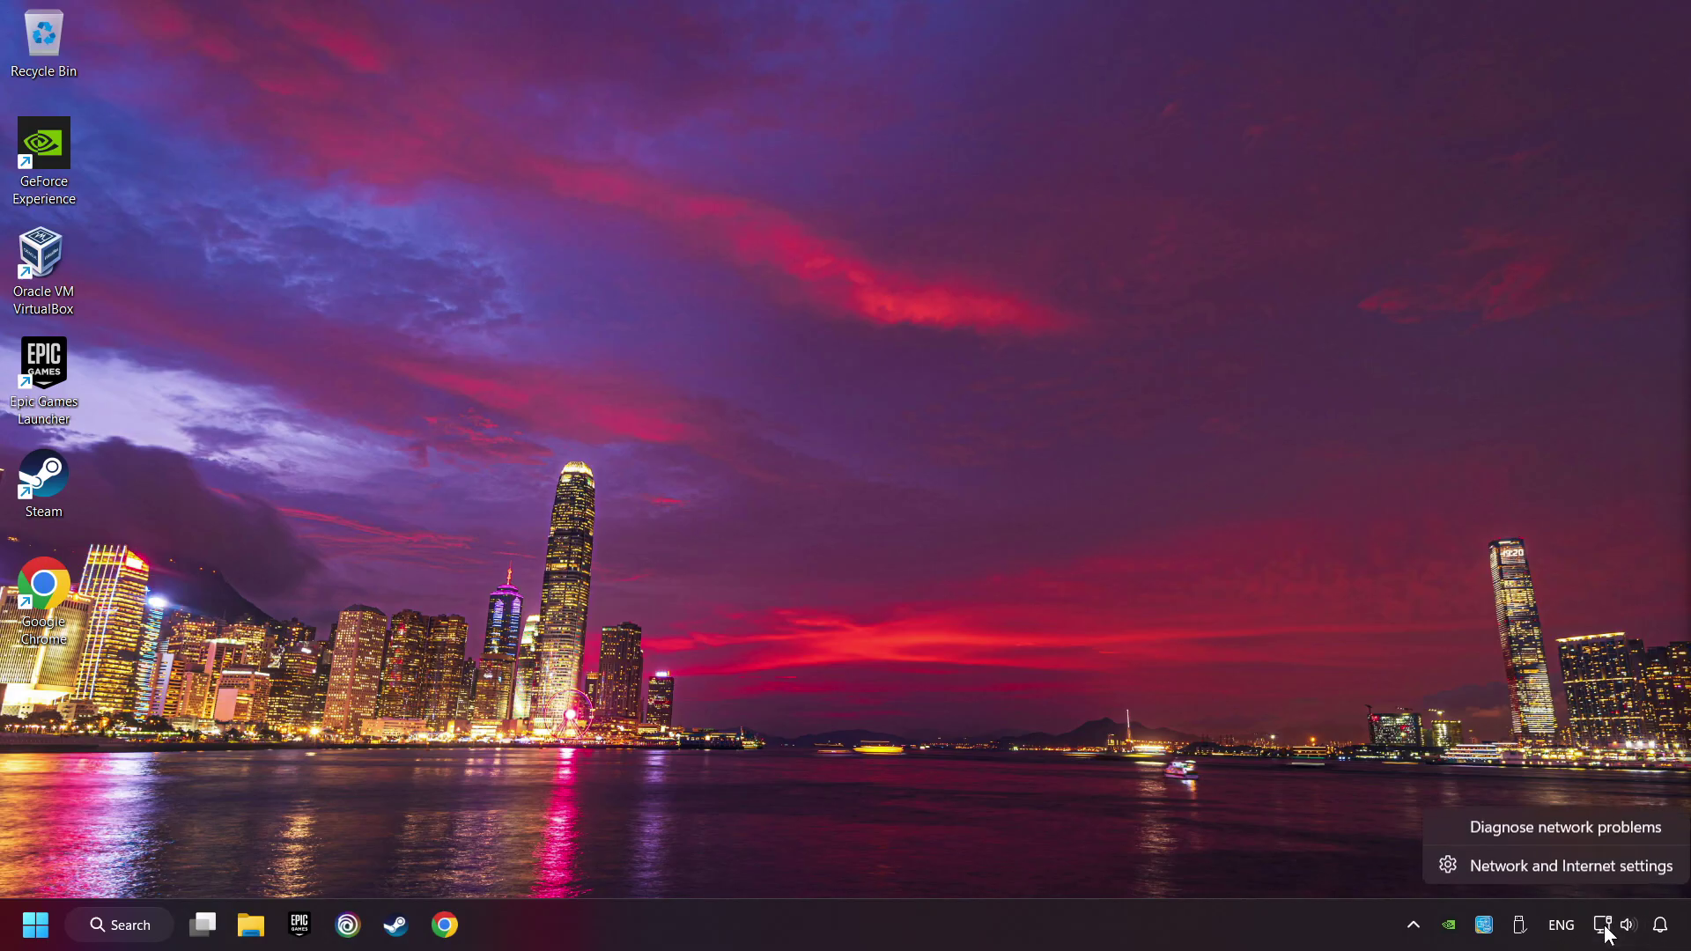
{"action": "left_click", "coordinate": [1566, 867]}
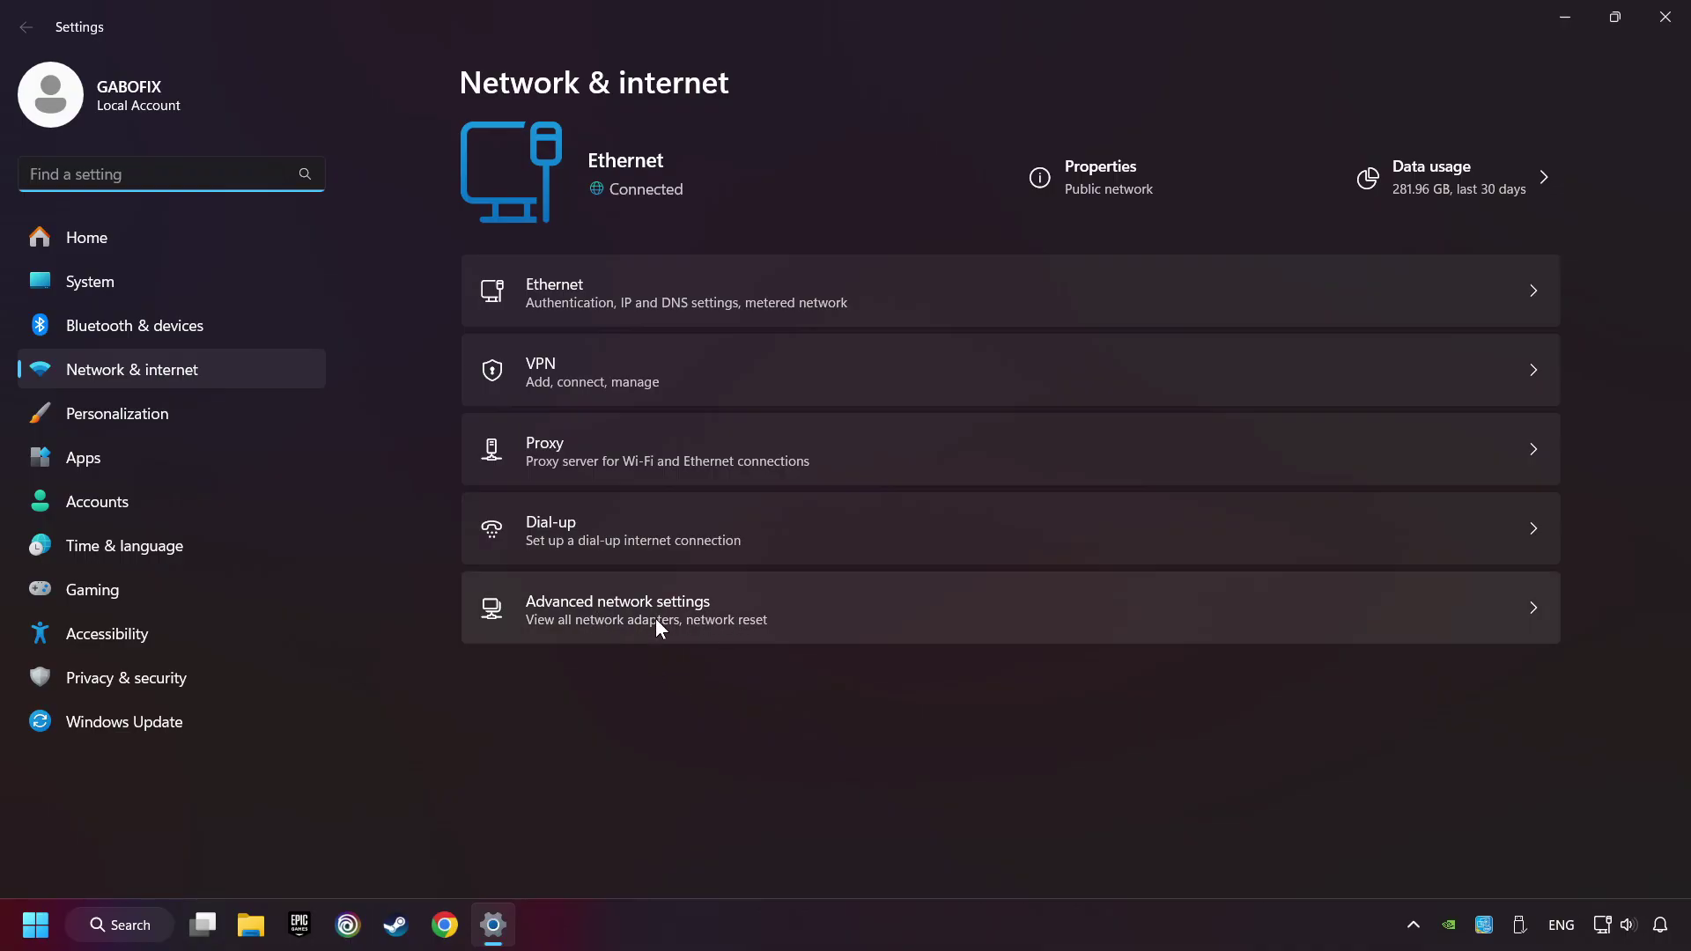
{"action": "left_click", "coordinate": [709, 626]}
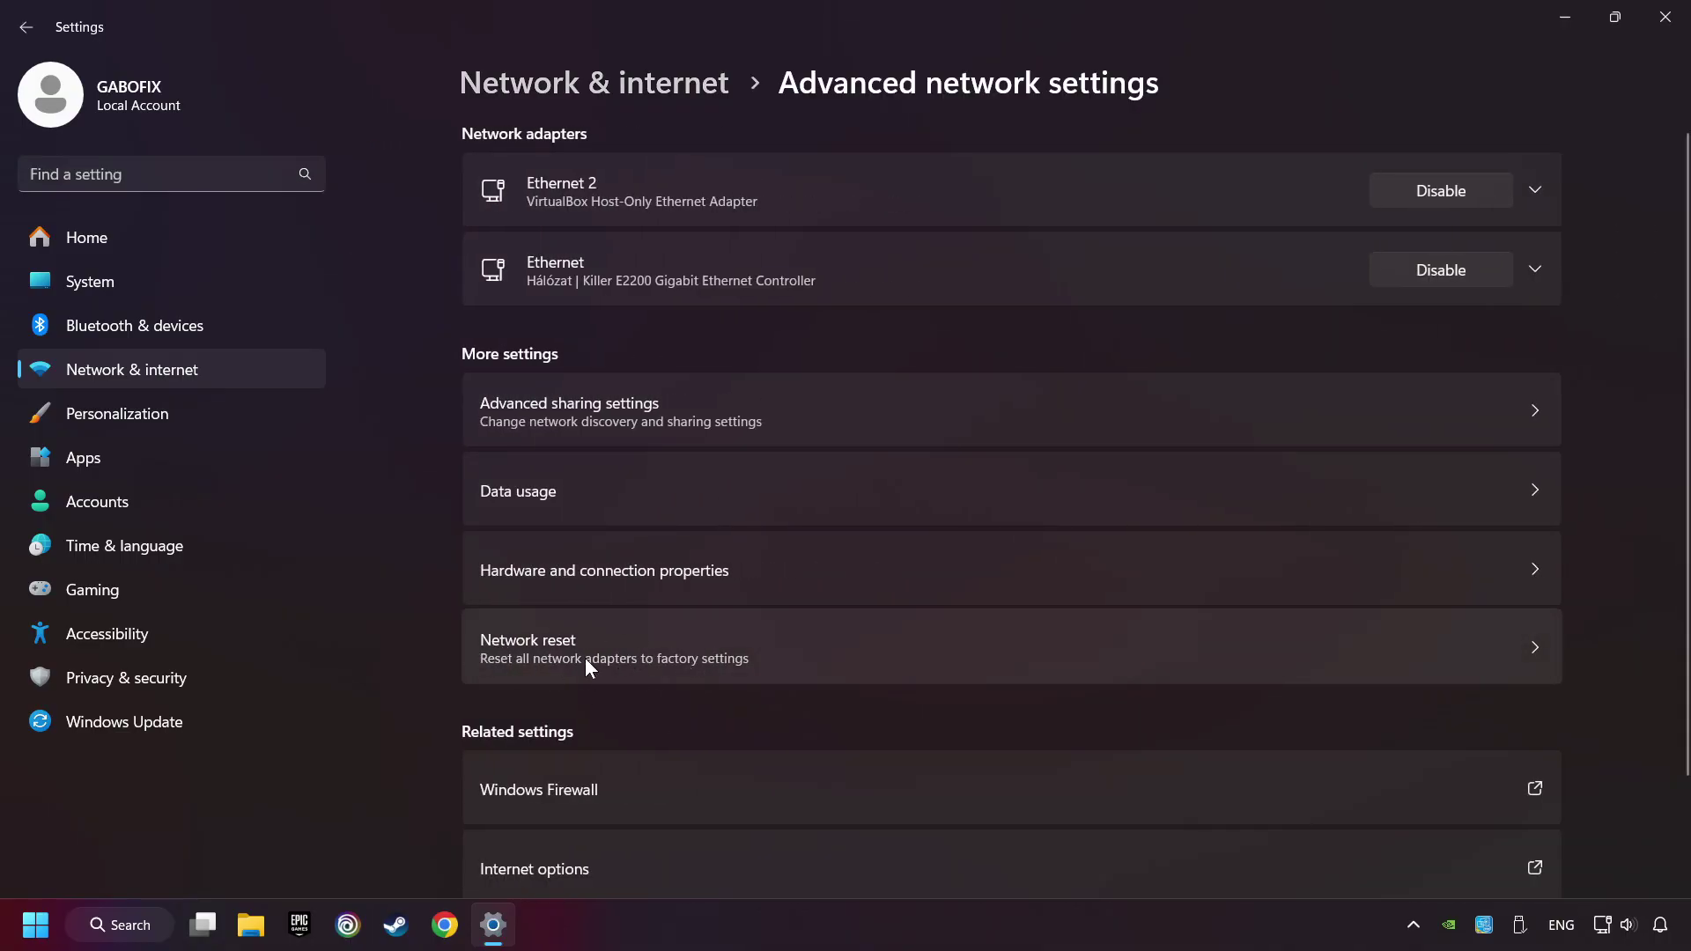
{"action": "left_click", "coordinate": [842, 651]}
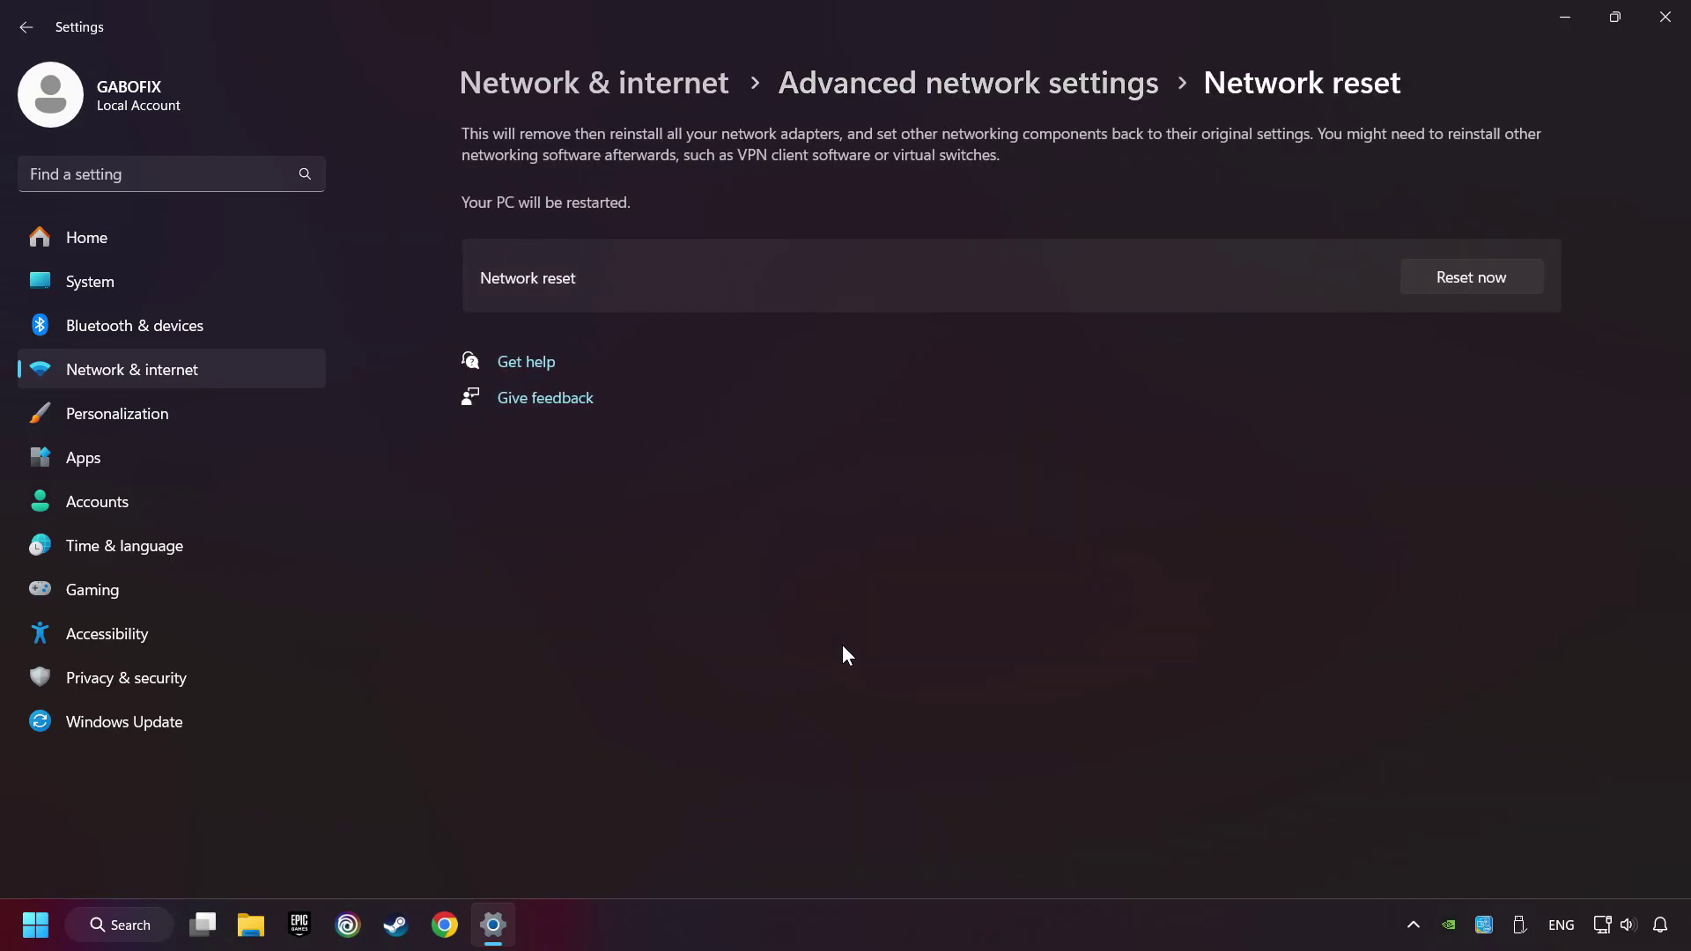
{"action": "left_click", "coordinate": [1480, 278]}
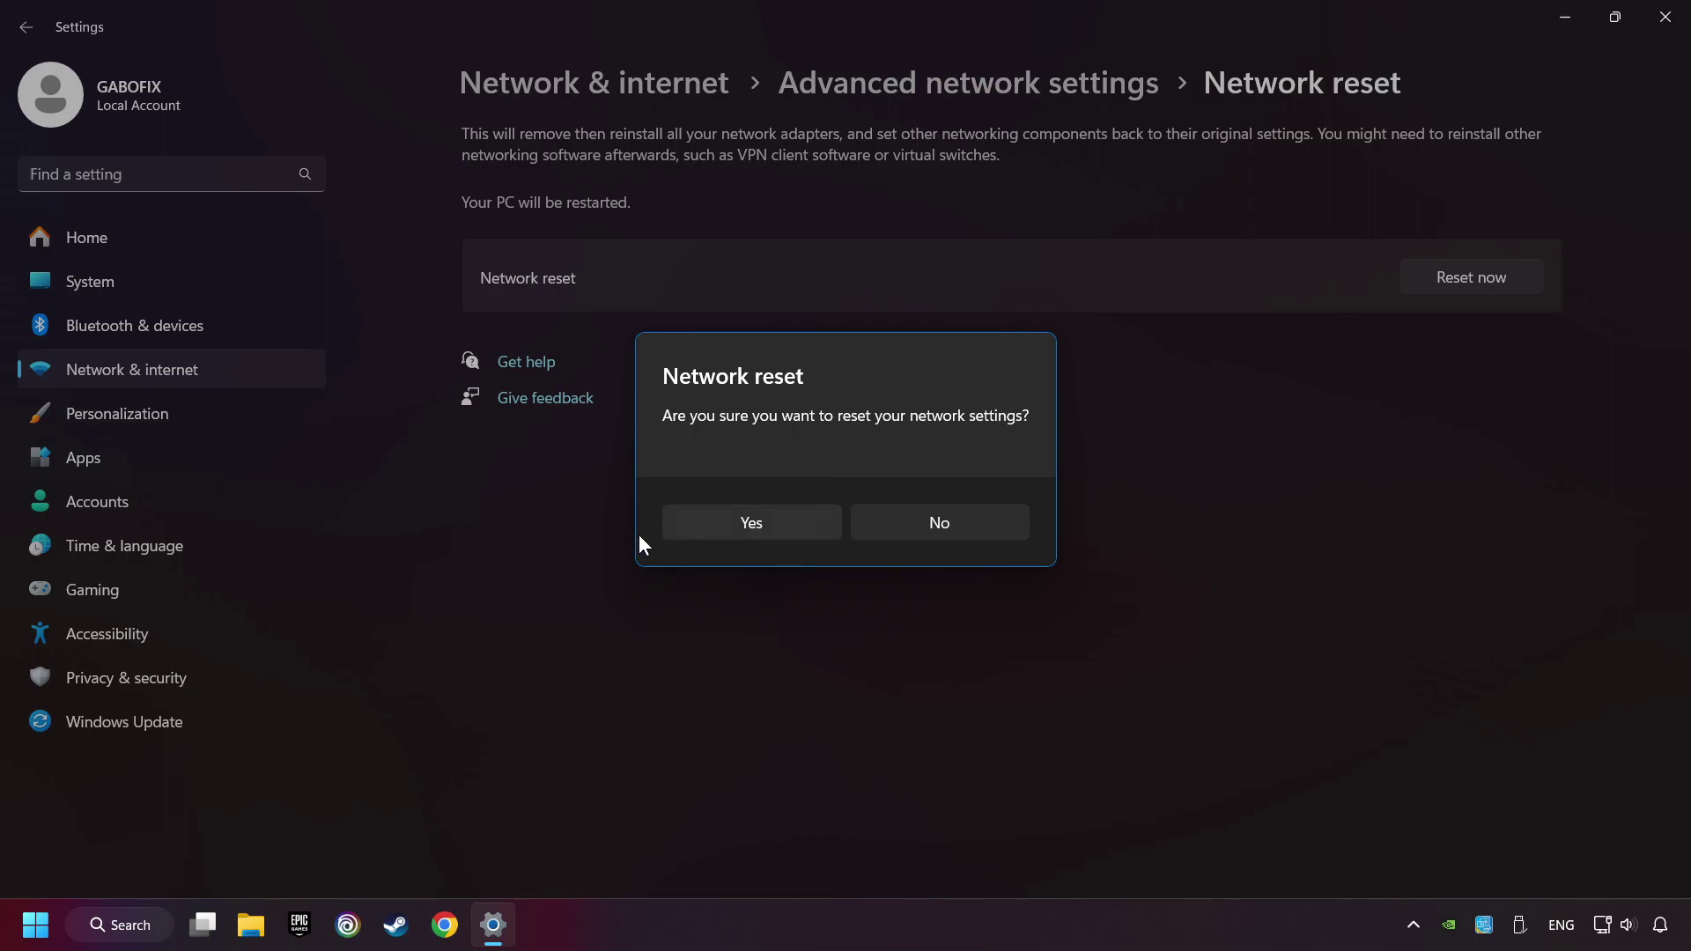
{"action": "left_click", "coordinate": [782, 529]}
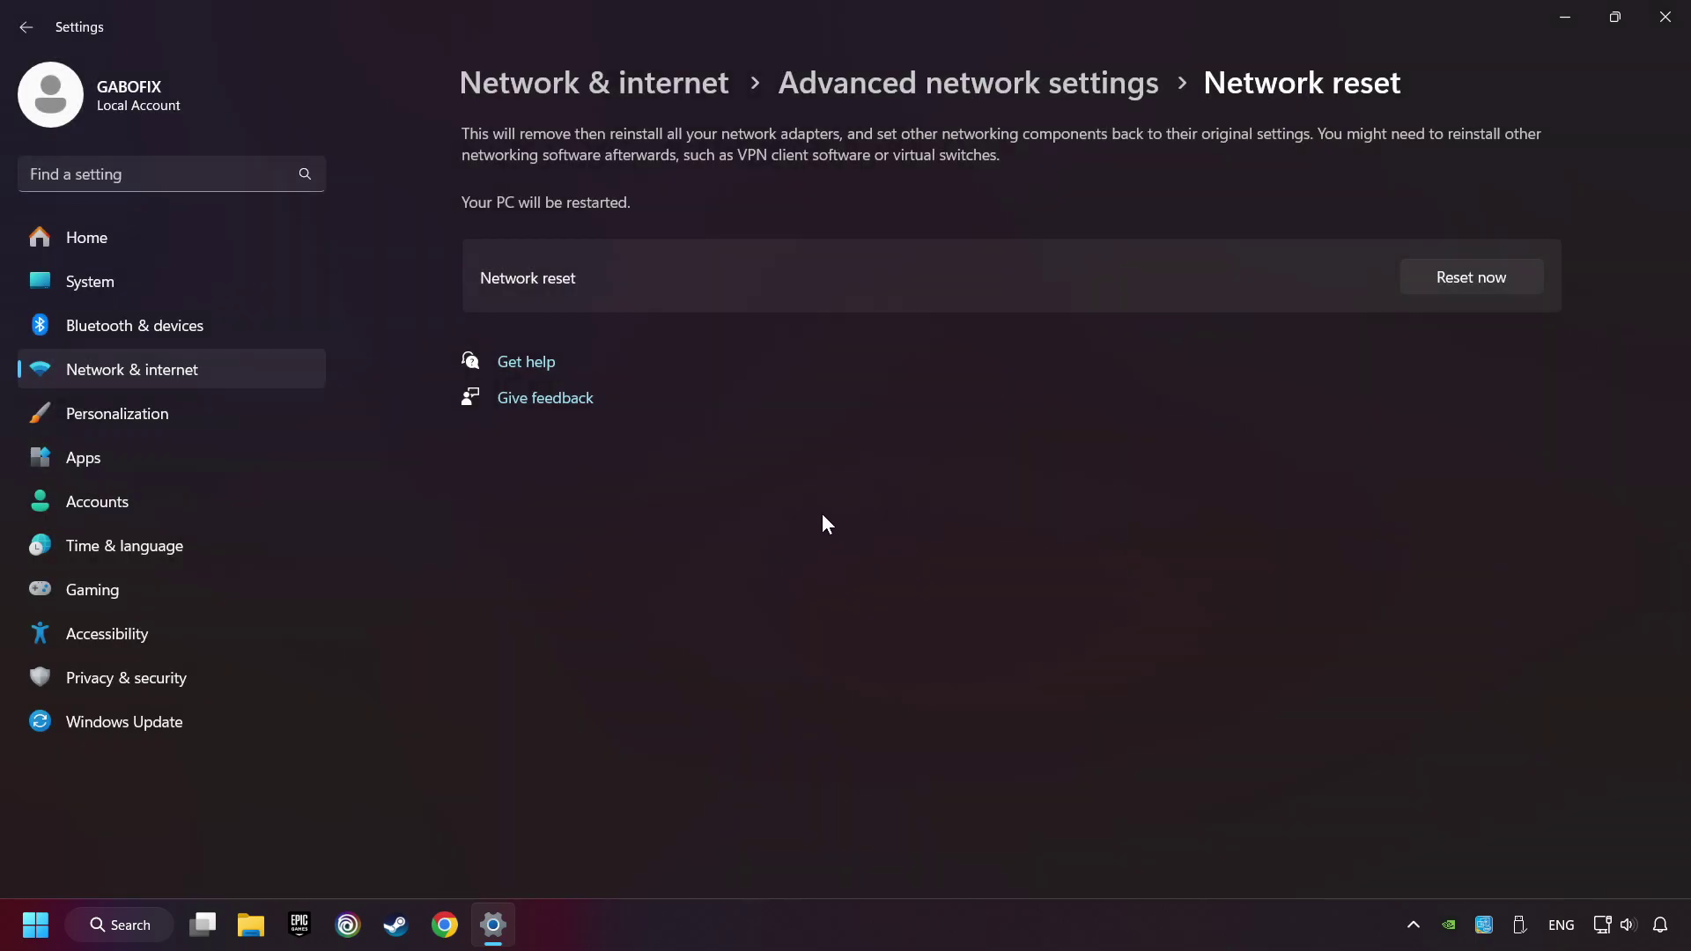
Close Settings, find Control Panel via search, and open Change adapter settings in Network and Sharing Center.
{"action": "left_click", "coordinate": [1653, 32]}
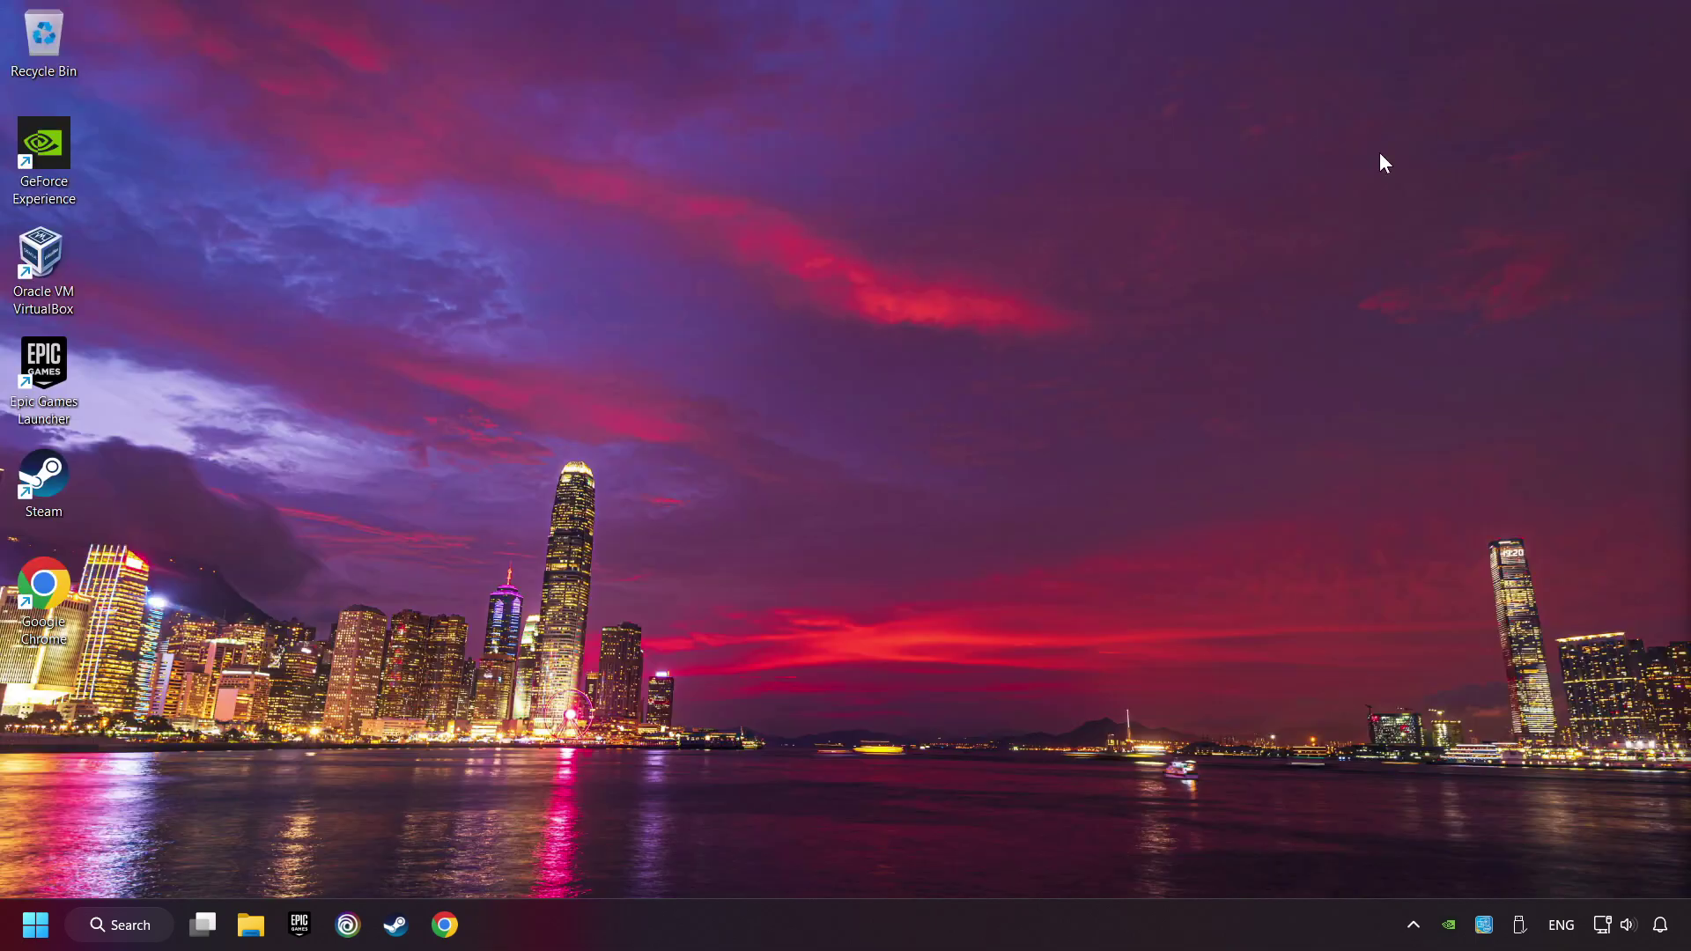
{"action": "left_click", "coordinate": [36, 925]}
{"action": "left_click", "coordinate": [640, 849]}
{"action": "left_click", "coordinate": [124, 925]}
{"action": "type", "text": "contro"}
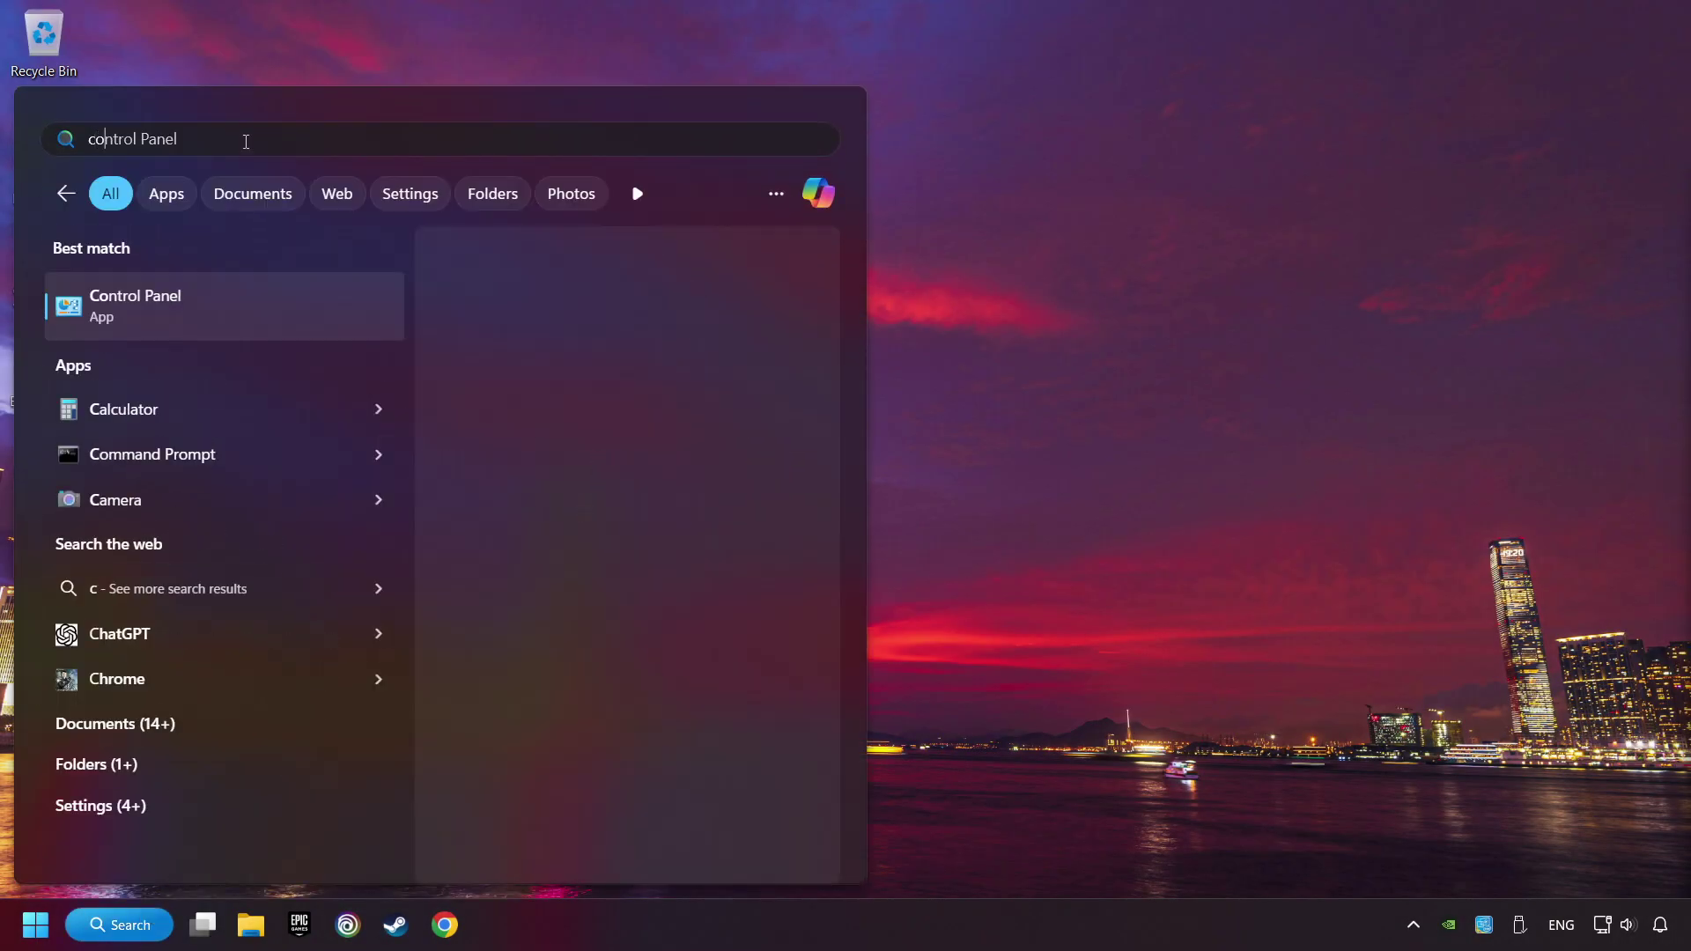
{"action": "type", "text": "l panel"}
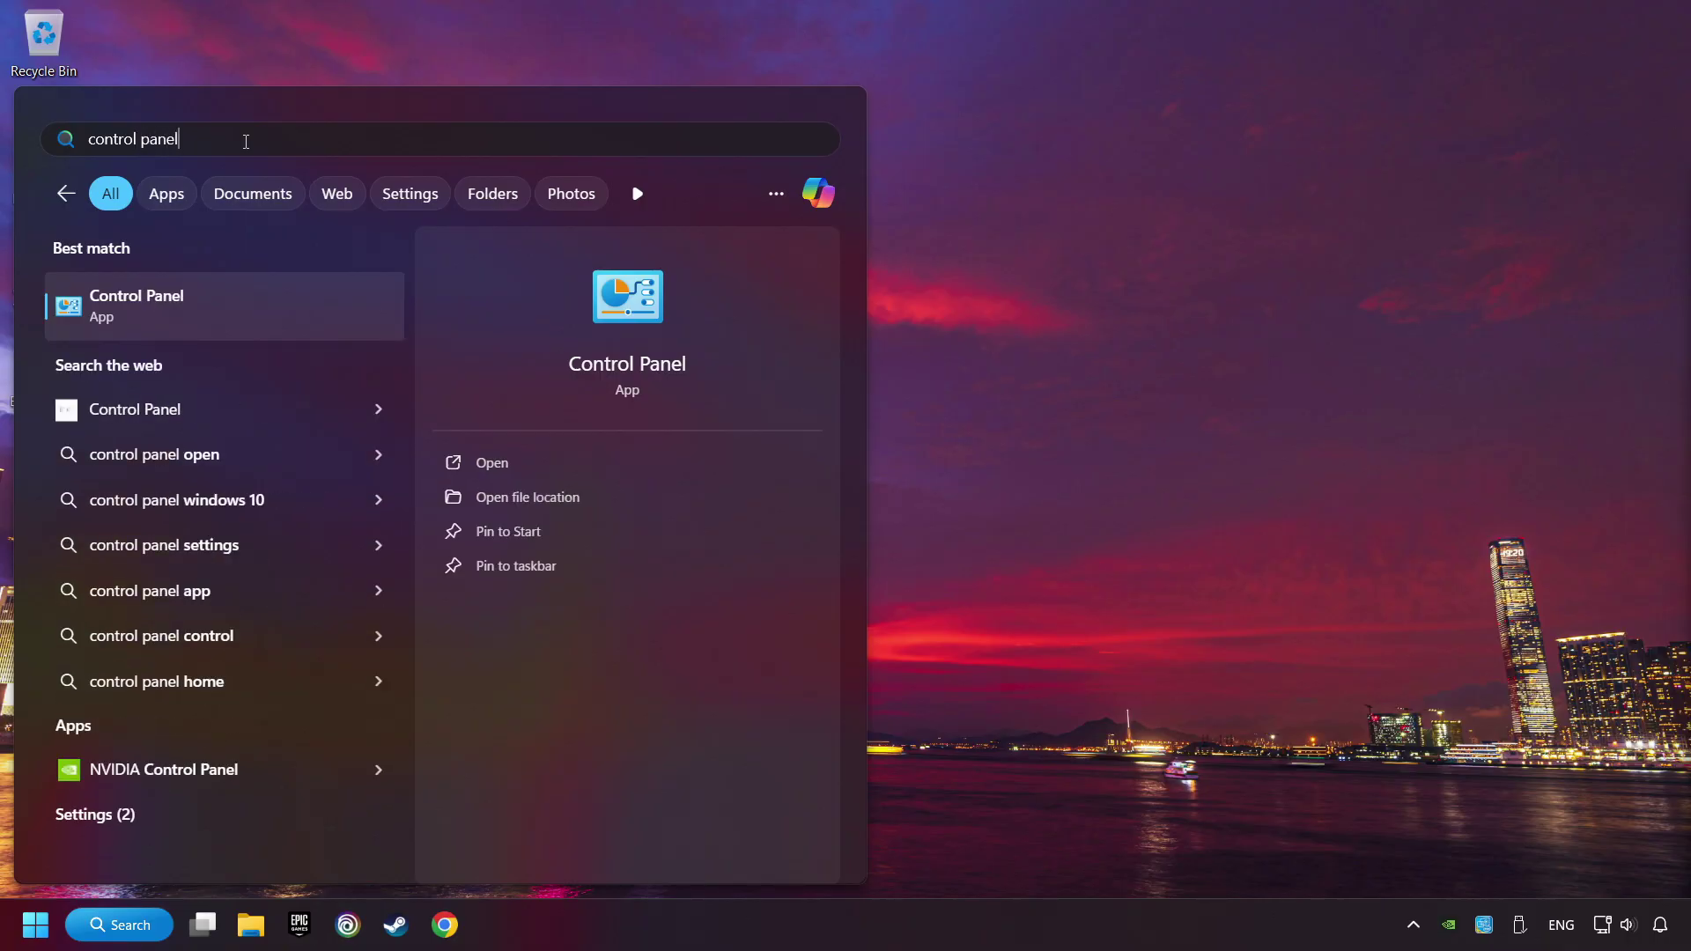
{"action": "left_click", "coordinate": [308, 312]}
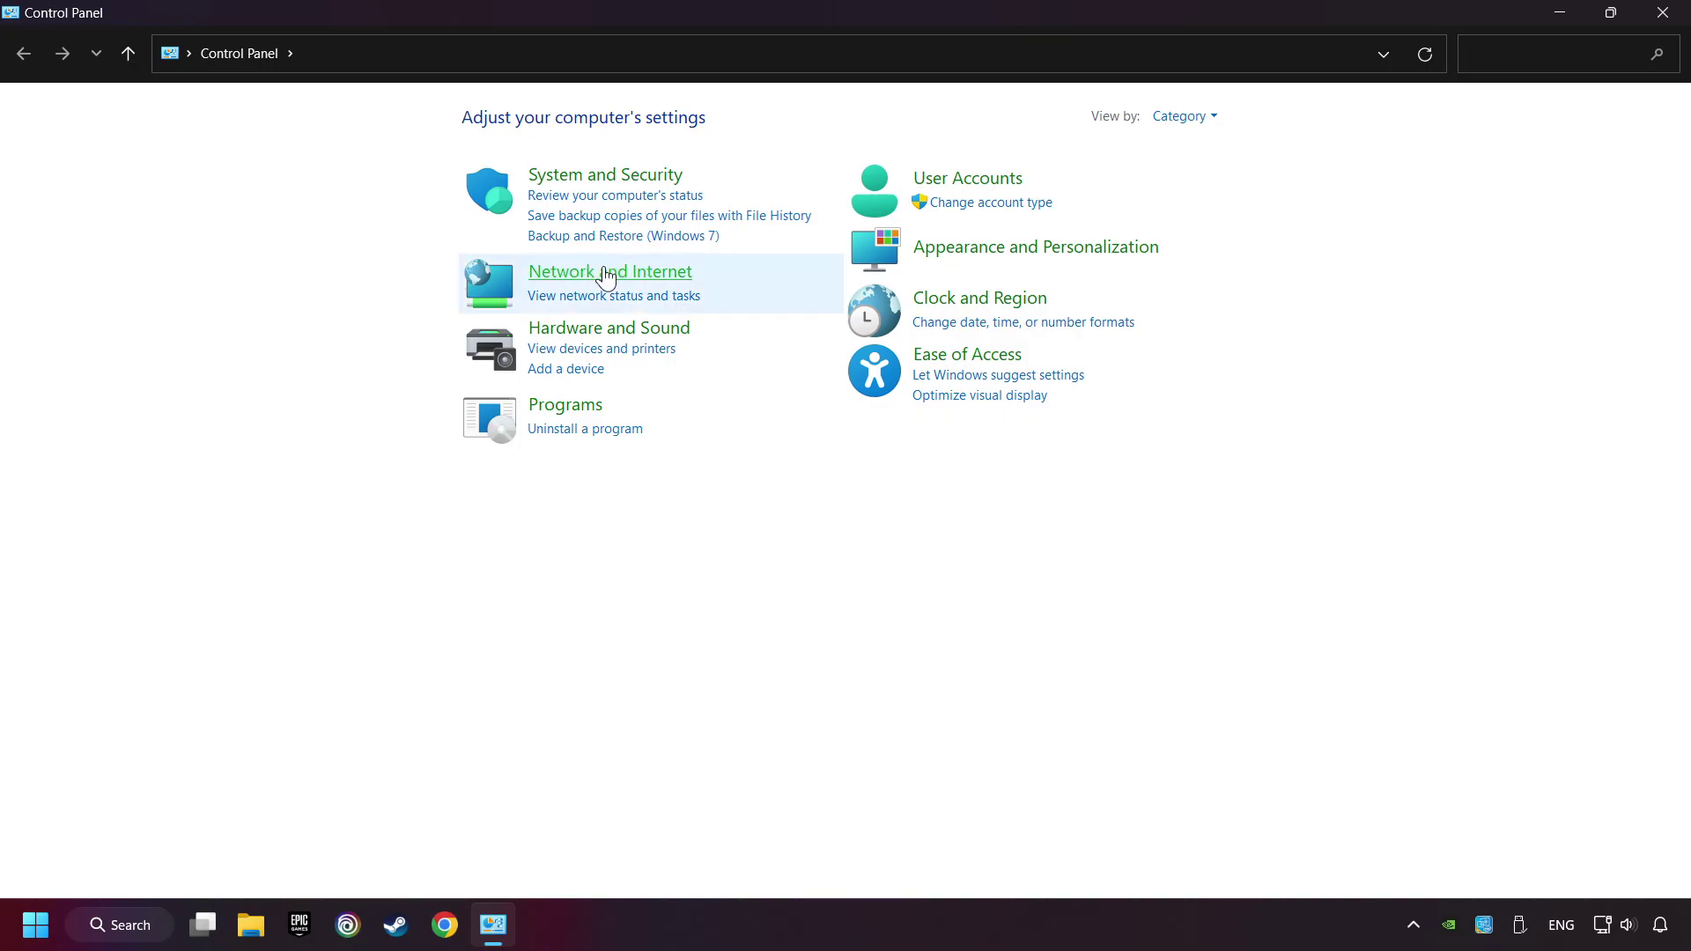
{"action": "left_click", "coordinate": [636, 273]}
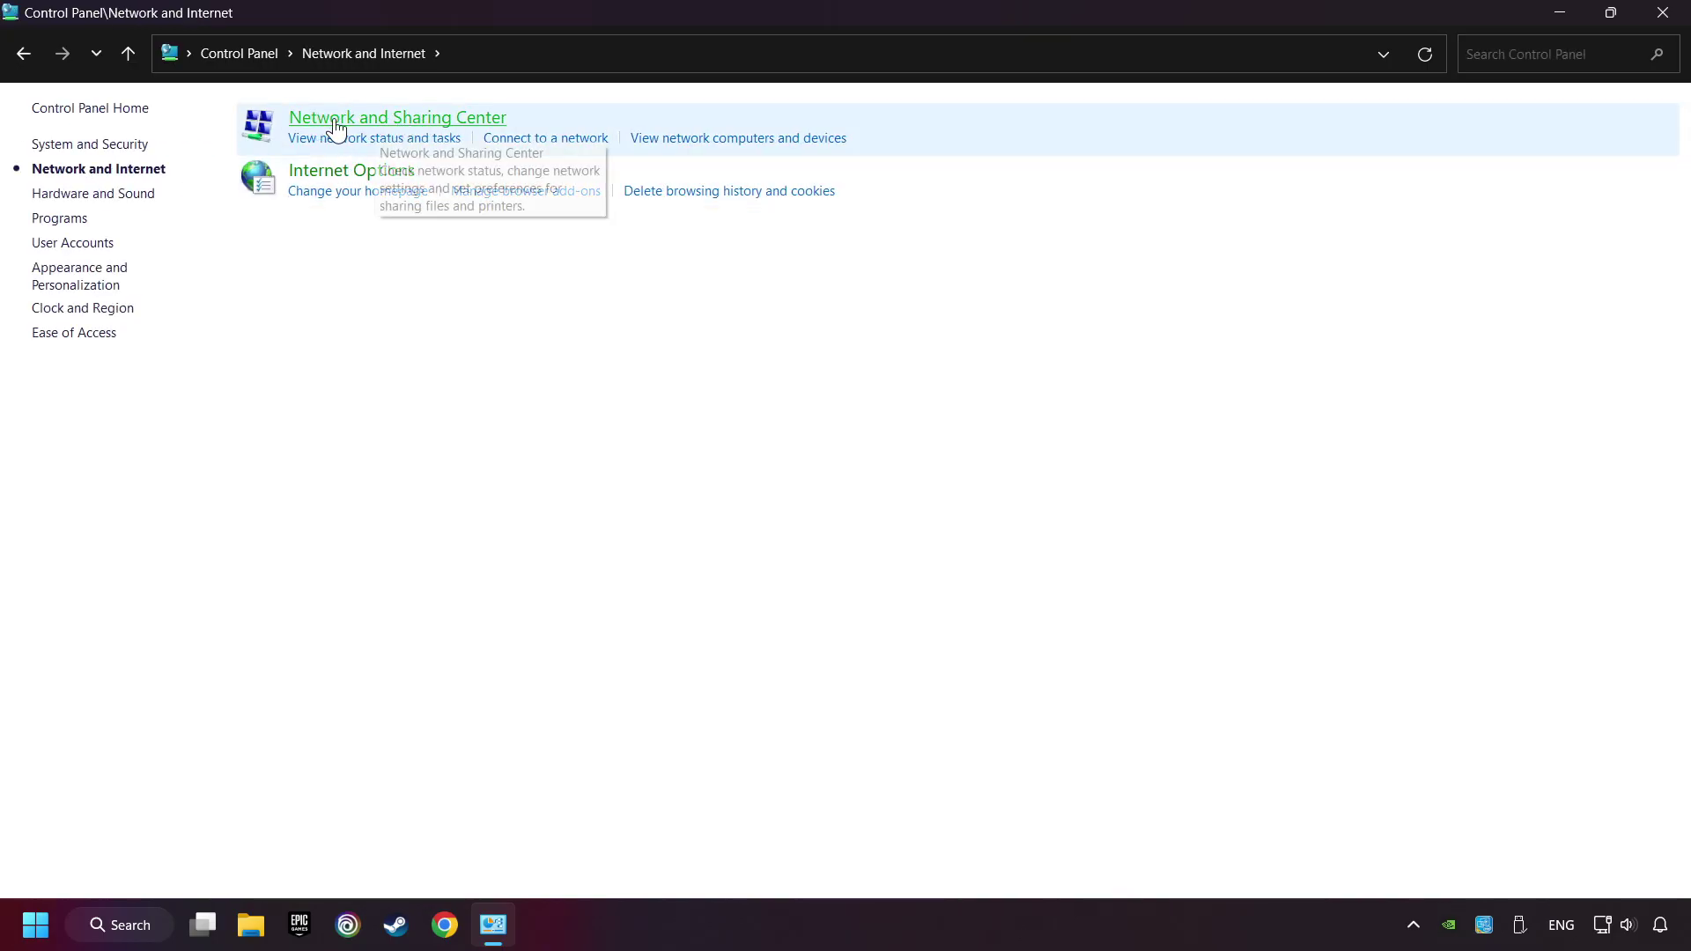
{"action": "left_click", "coordinate": [437, 118]}
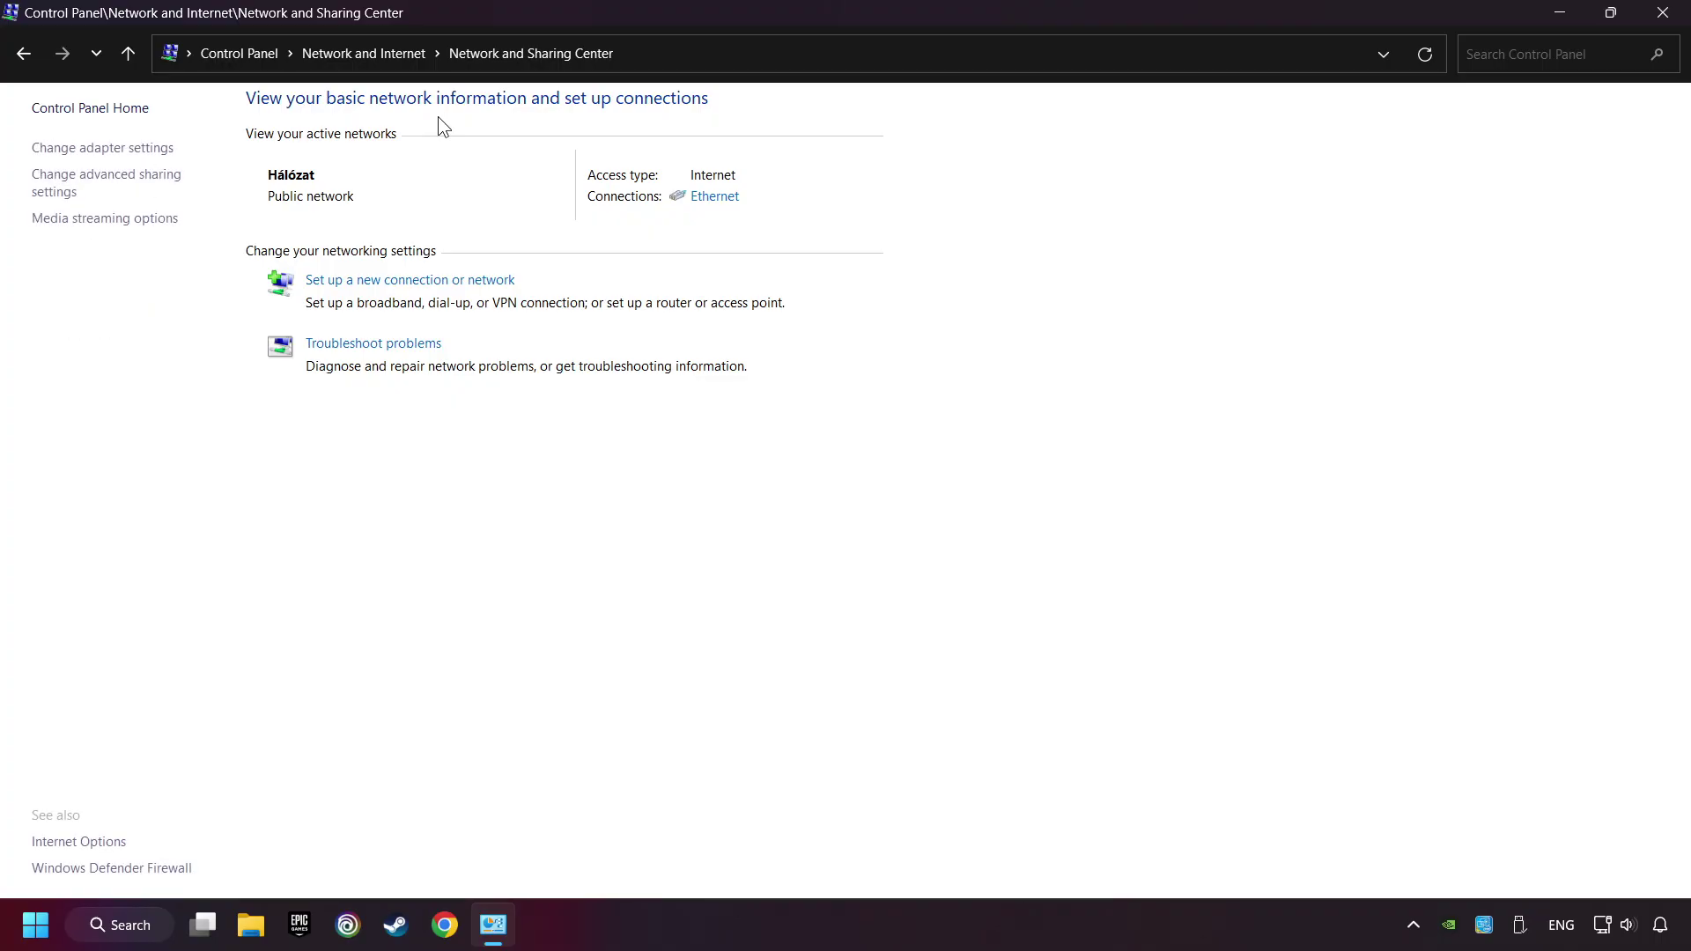
{"action": "left_click", "coordinate": [161, 150]}
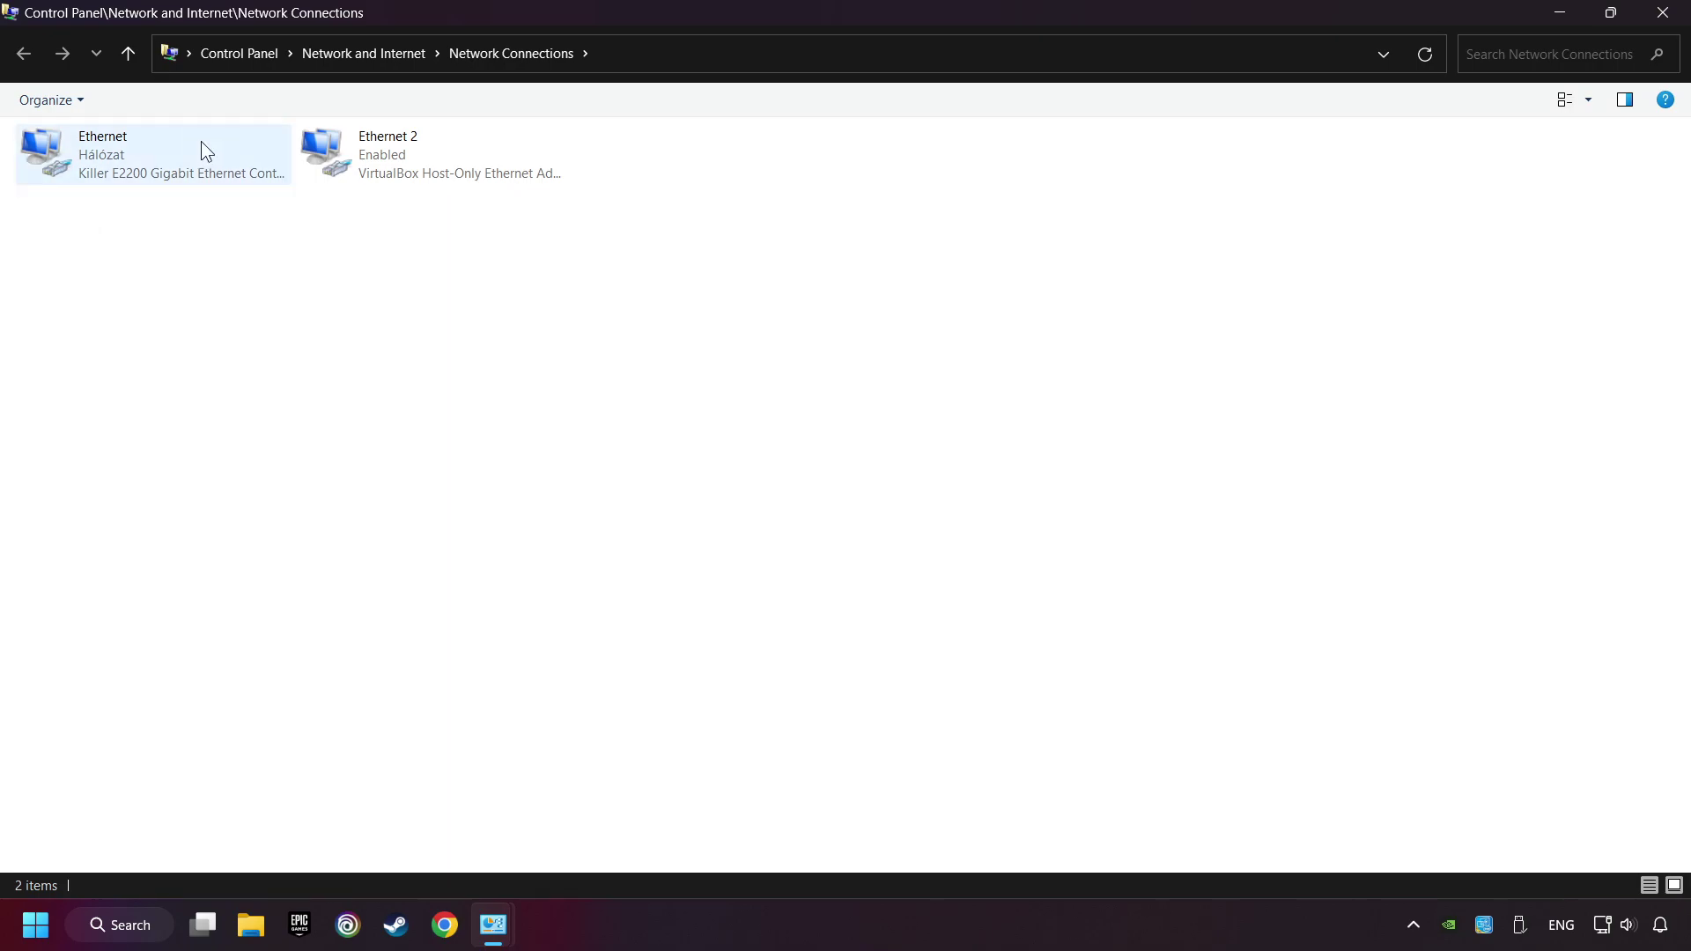
Open the Ethernet adapter's Internet Protocol Version 4 (TCP/IPv4) properties.
{"action": "right_click", "coordinate": [198, 145]}
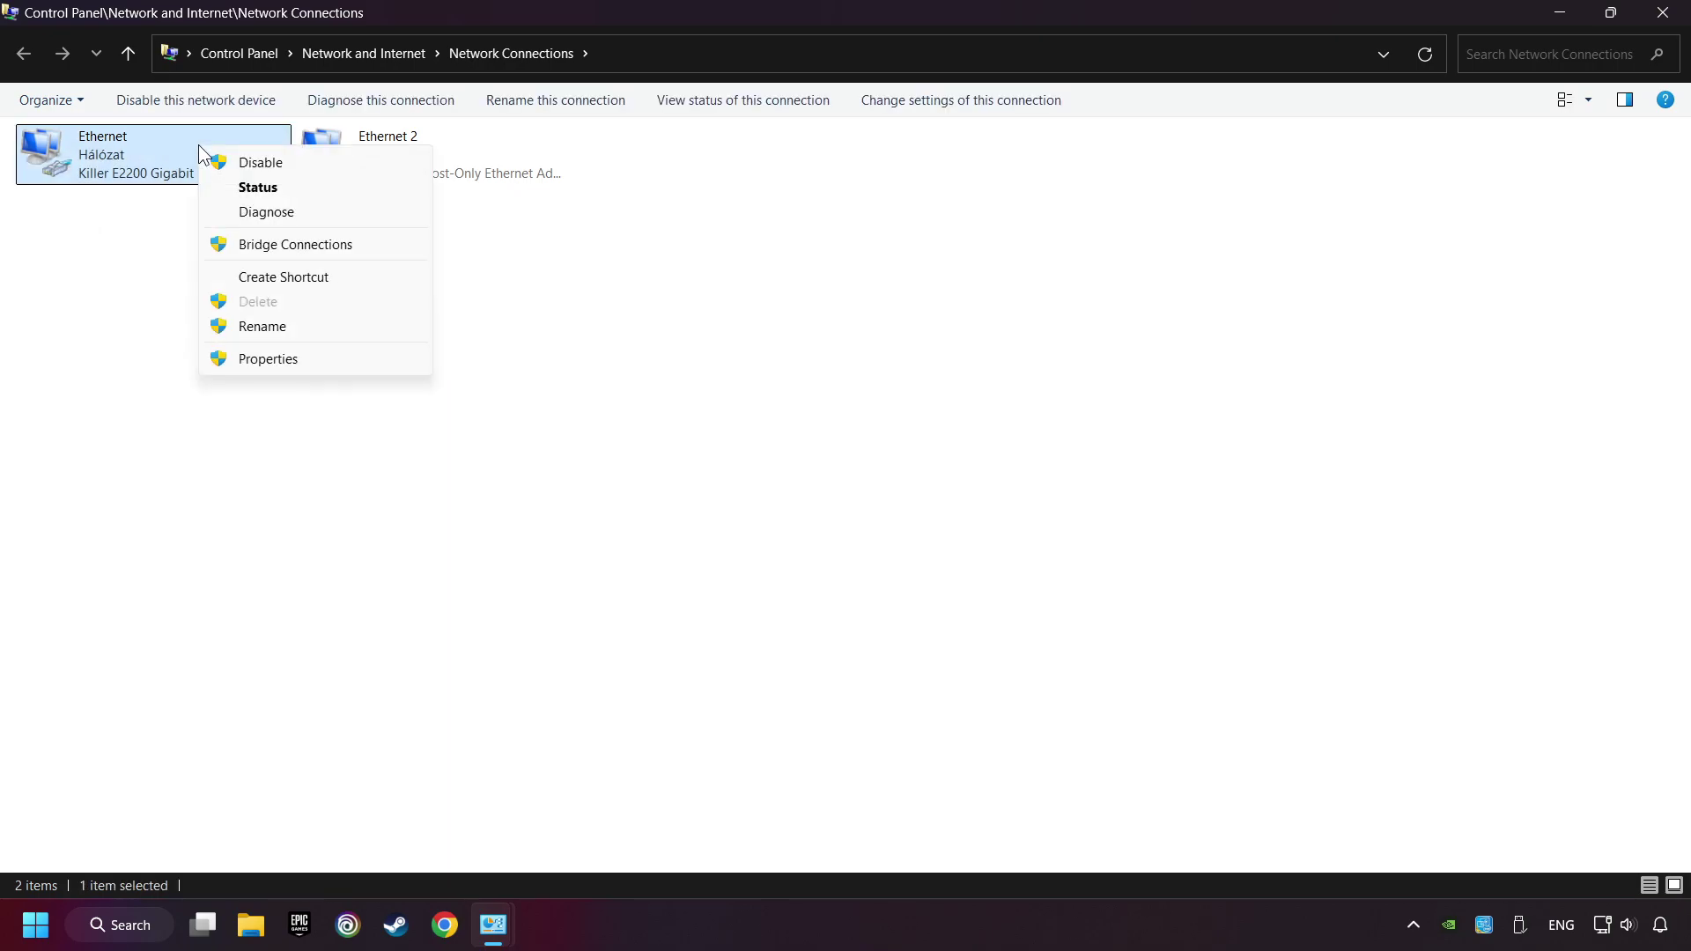
{"action": "left_click", "coordinate": [305, 358]}
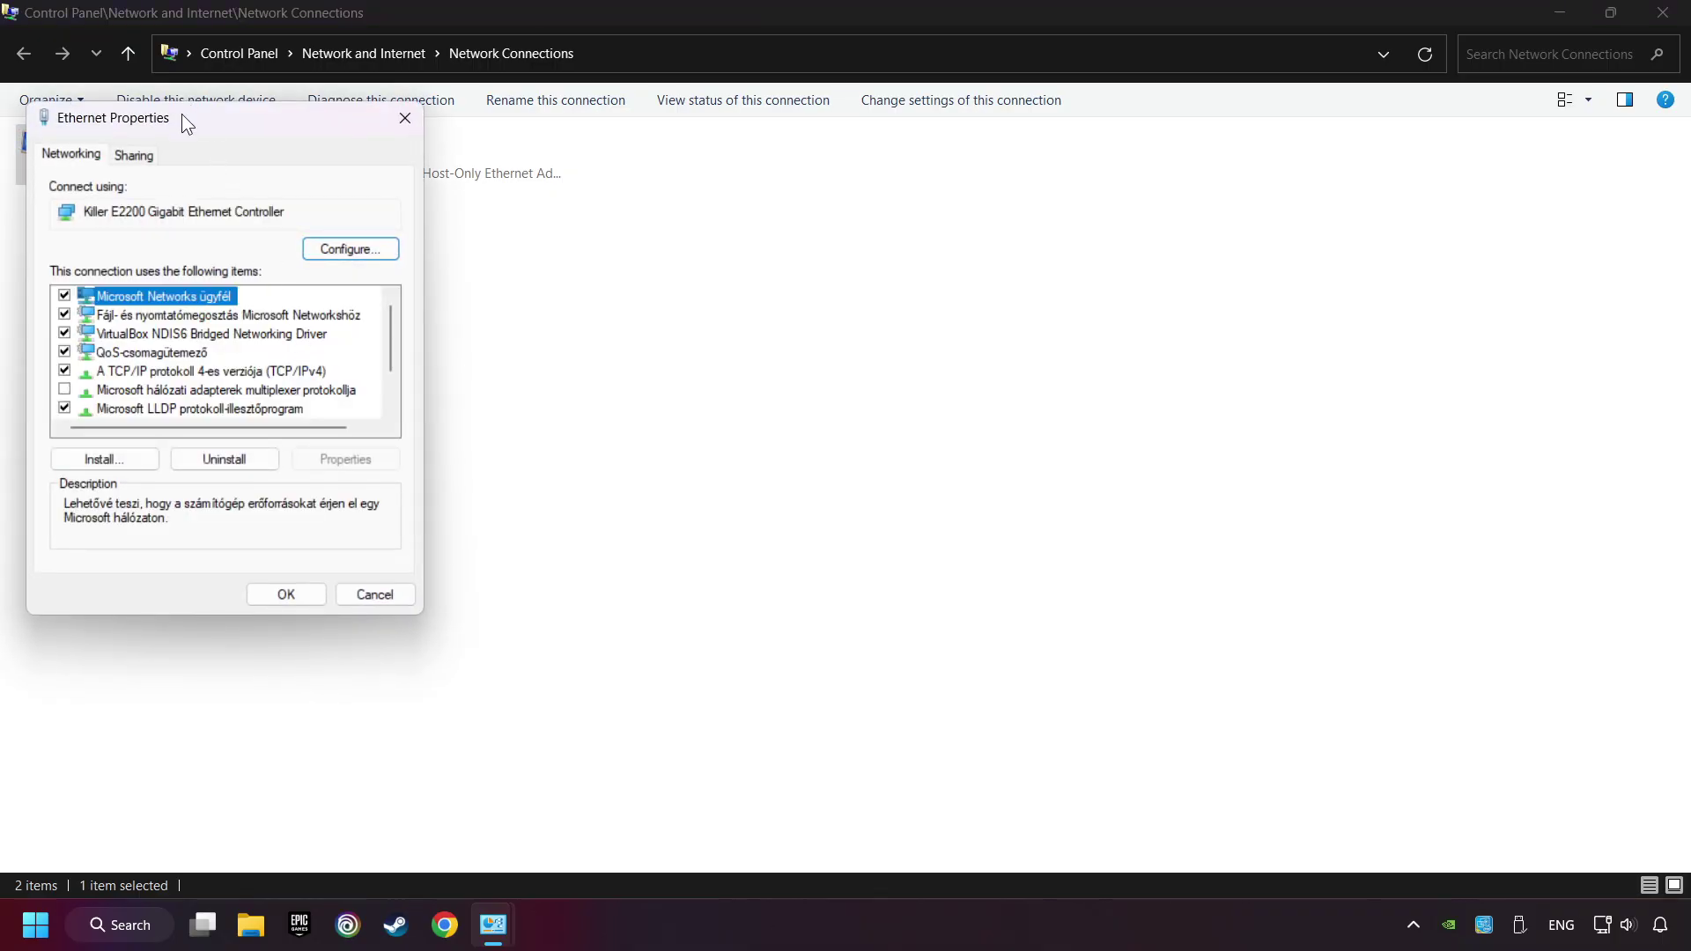
{"action": "left_click_drag", "start_coordinate": [181, 114], "coordinate": [712, 203]}
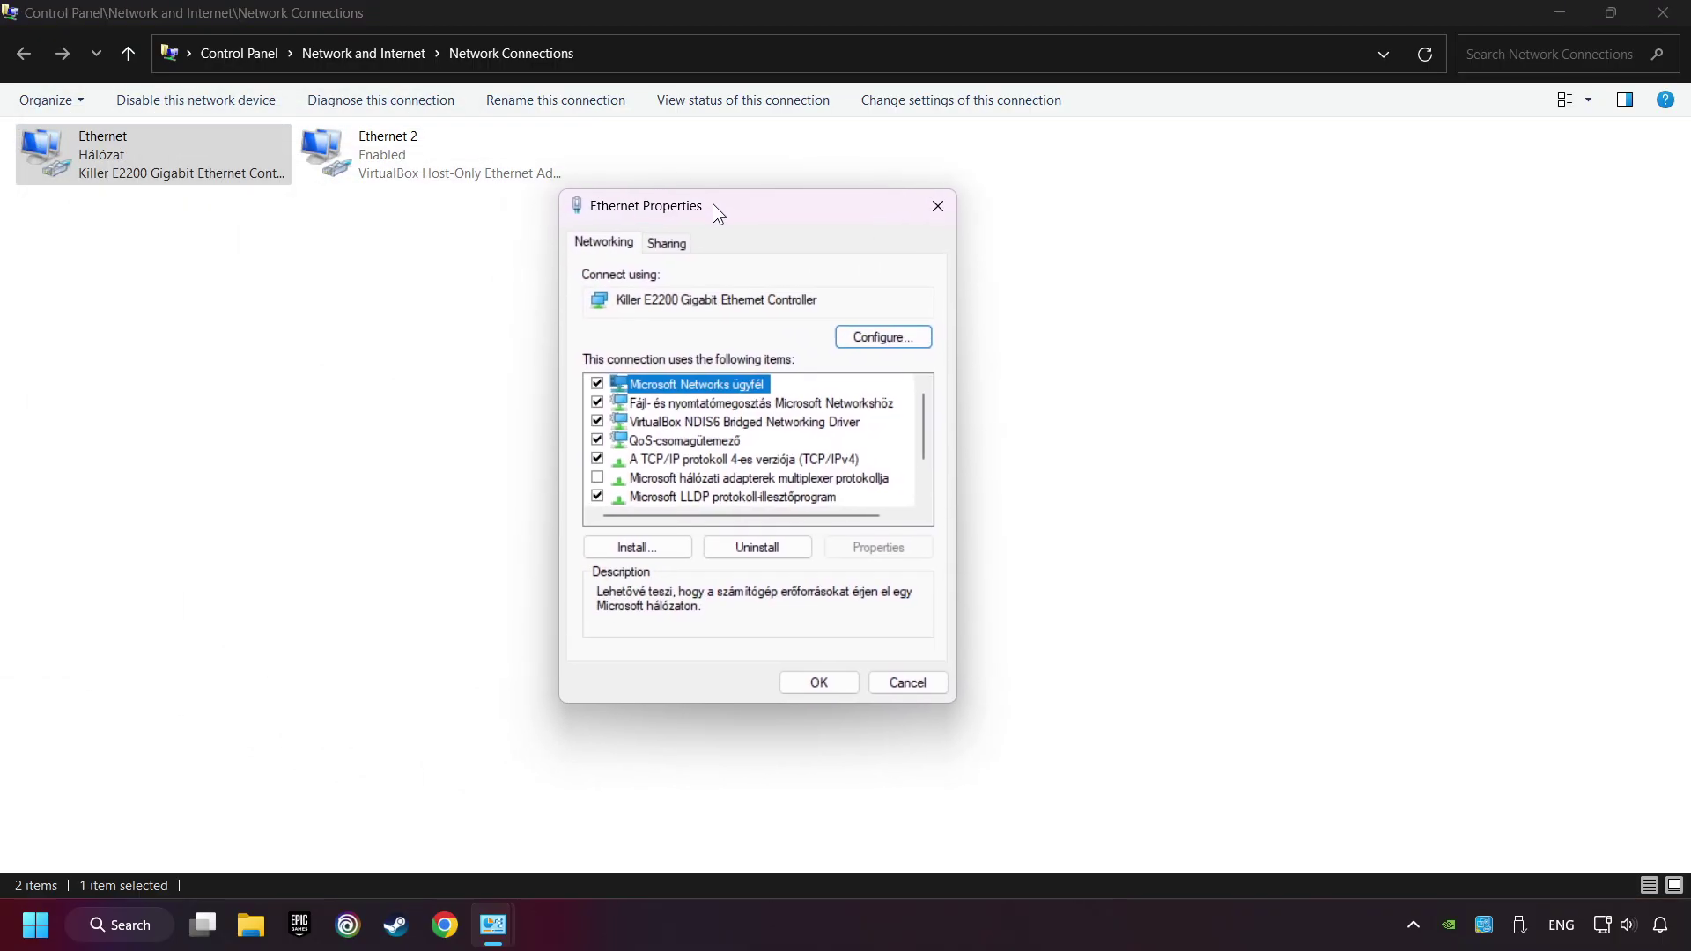
{"action": "left_click", "coordinate": [666, 459]}
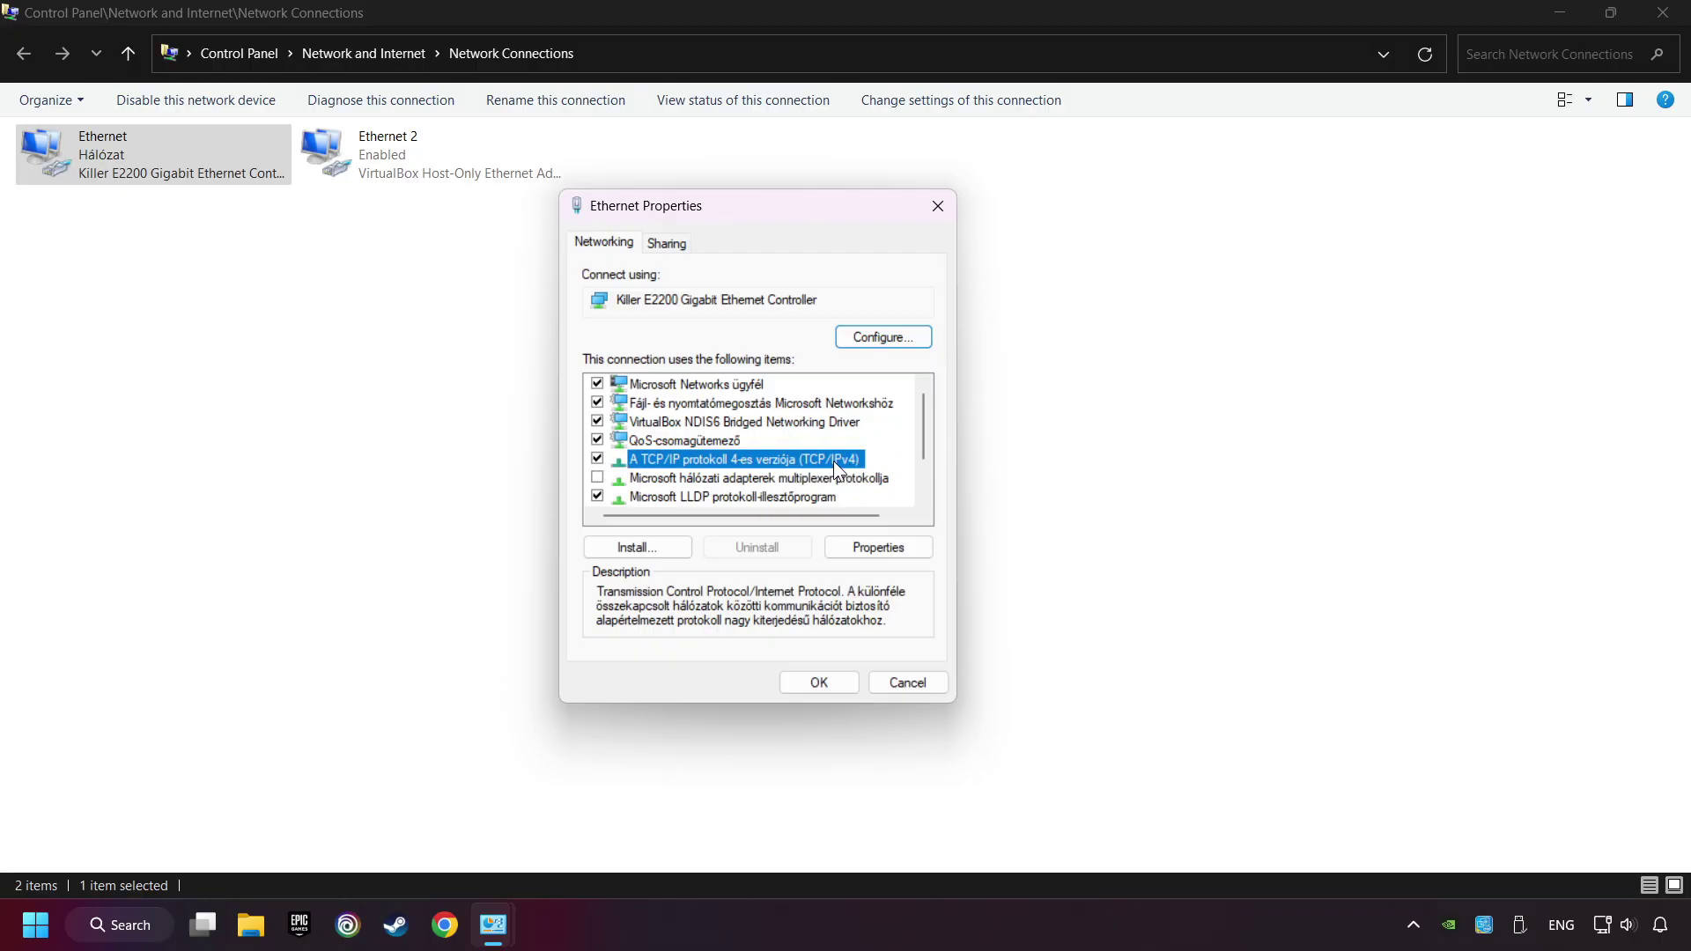
{"action": "left_click", "coordinate": [895, 552]}
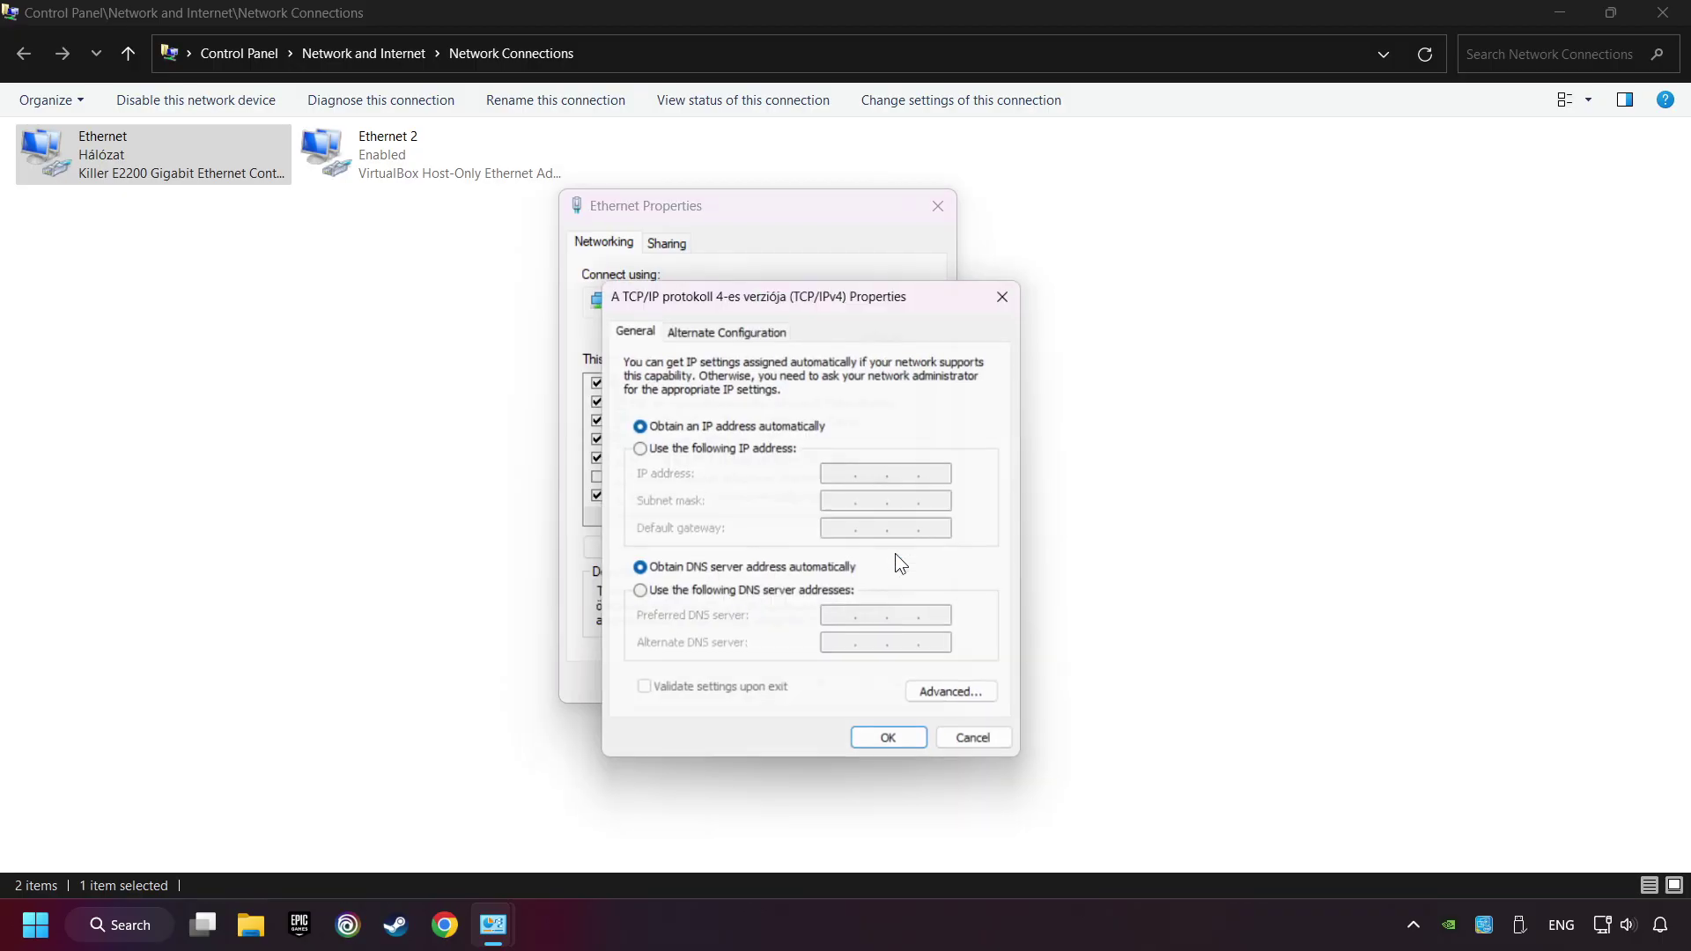
{"action": "left_click_drag", "start_coordinate": [809, 296], "coordinate": [763, 217]}
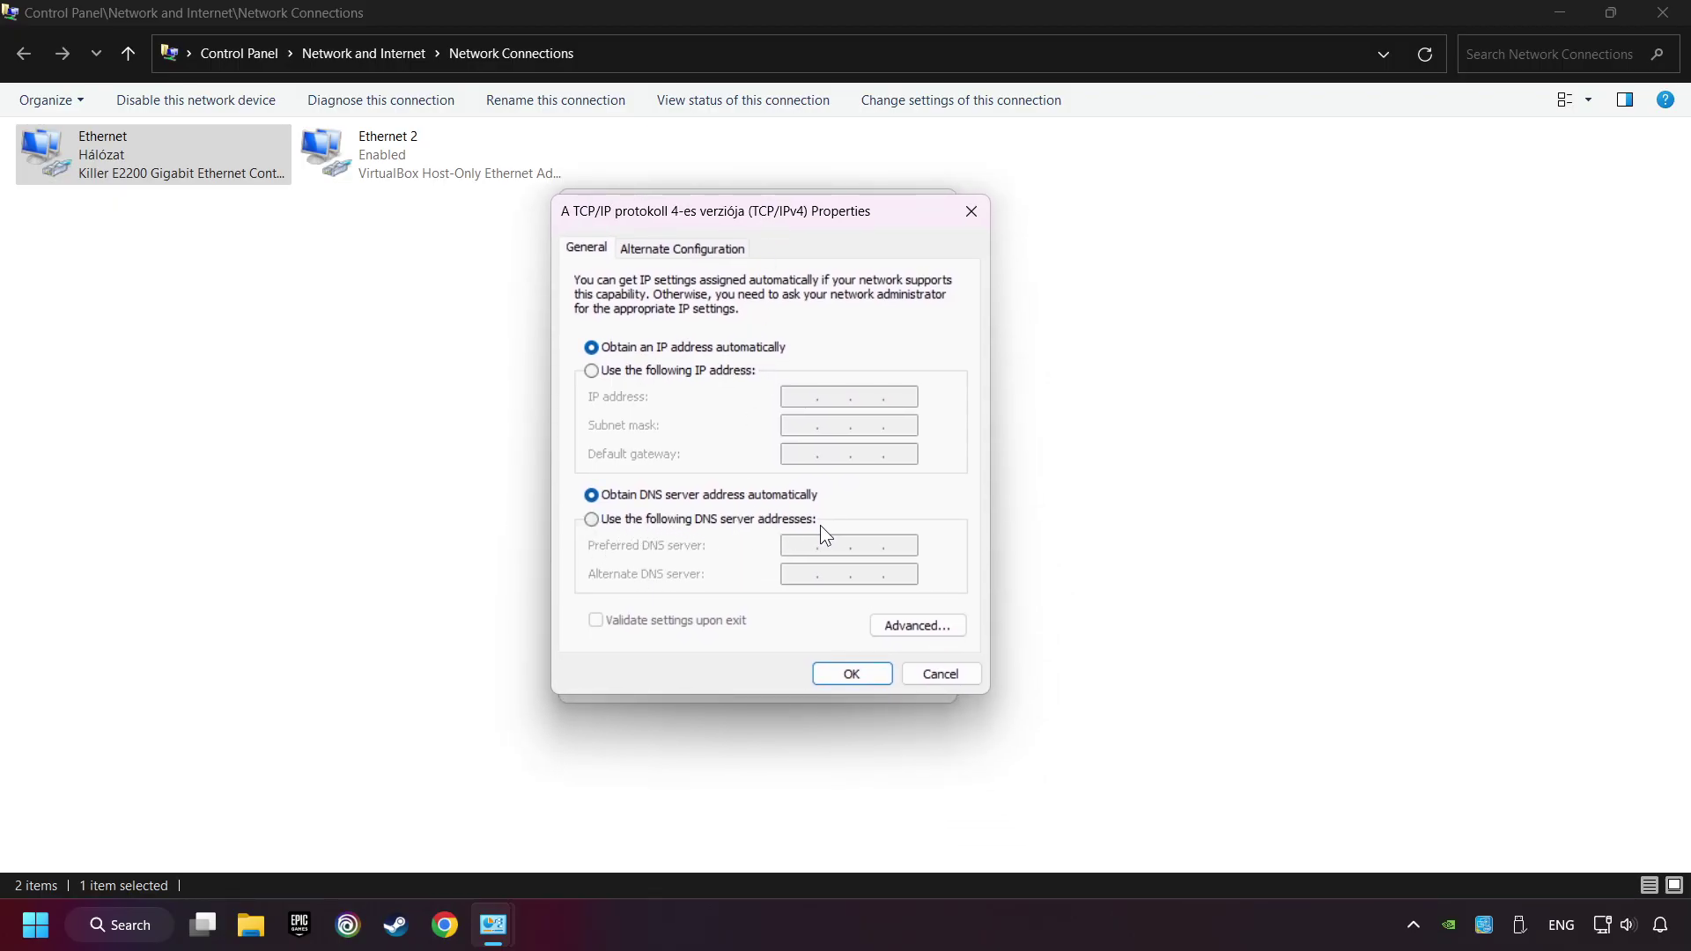
Set preferred DNS 8.8.8.8 and alternate 8.8.4.4, confirm, and close all network windows.
{"action": "left_click", "coordinate": [597, 521]}
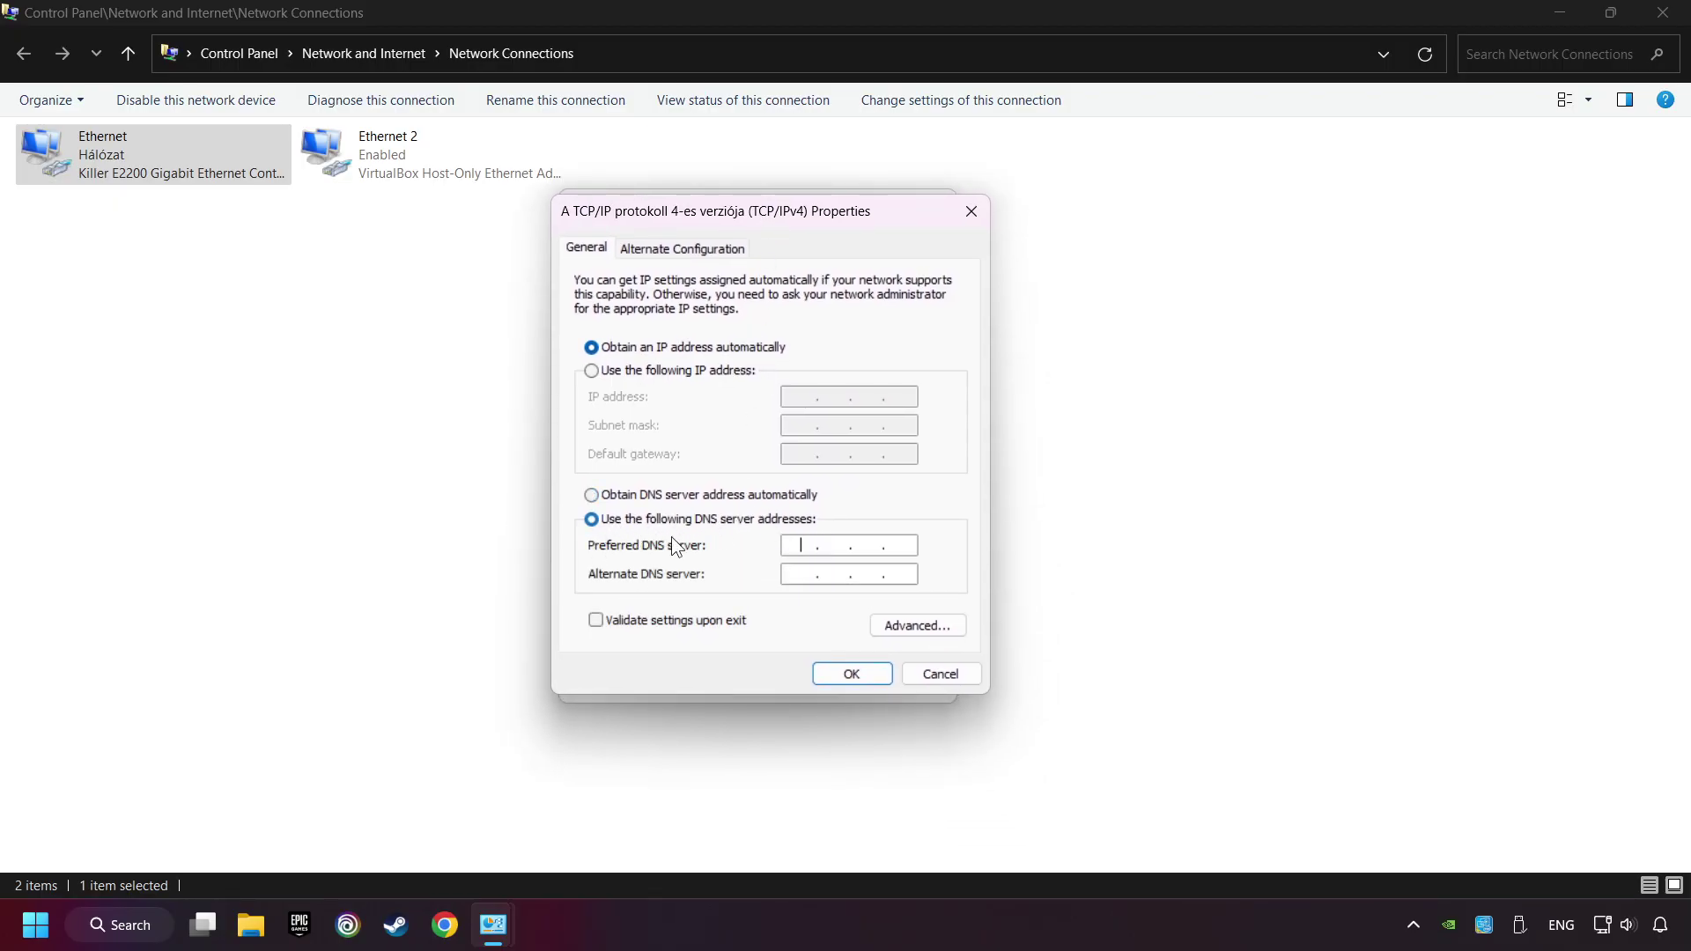
{"action": "left_click", "coordinate": [798, 544]}
{"action": "type", "text": "8.8.8.8"}
{"action": "left_click", "coordinate": [797, 575]}
{"action": "type", "text": "8.8.4.4"}
{"action": "left_click", "coordinate": [858, 679]}
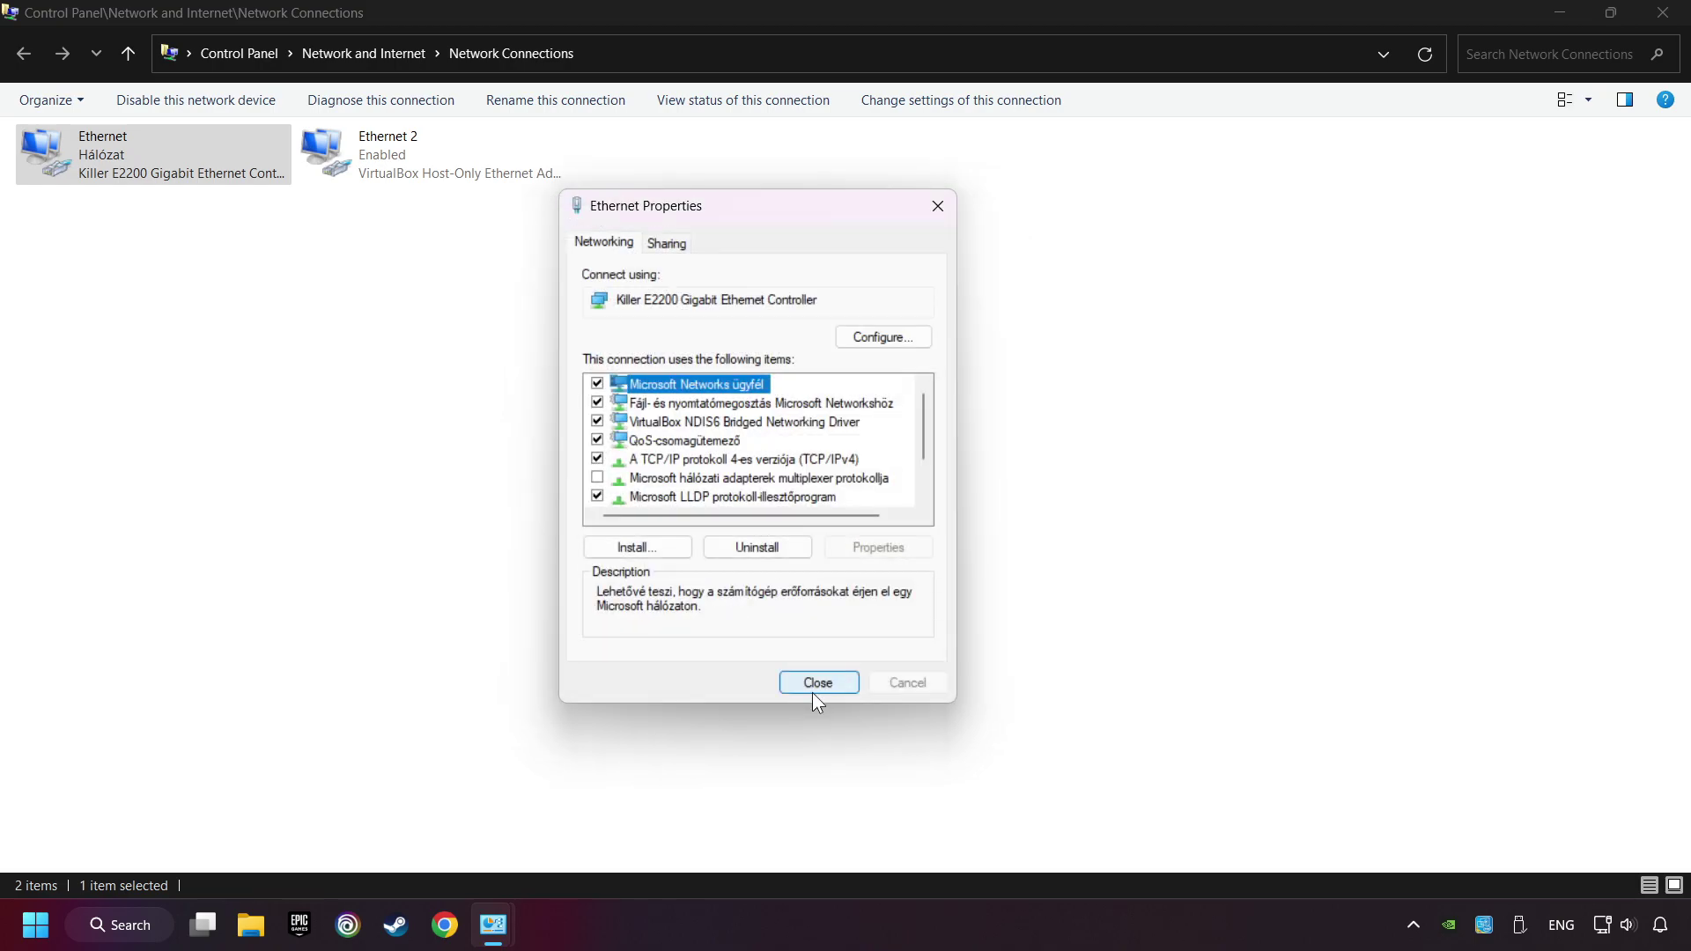
{"action": "left_click", "coordinate": [815, 685]}
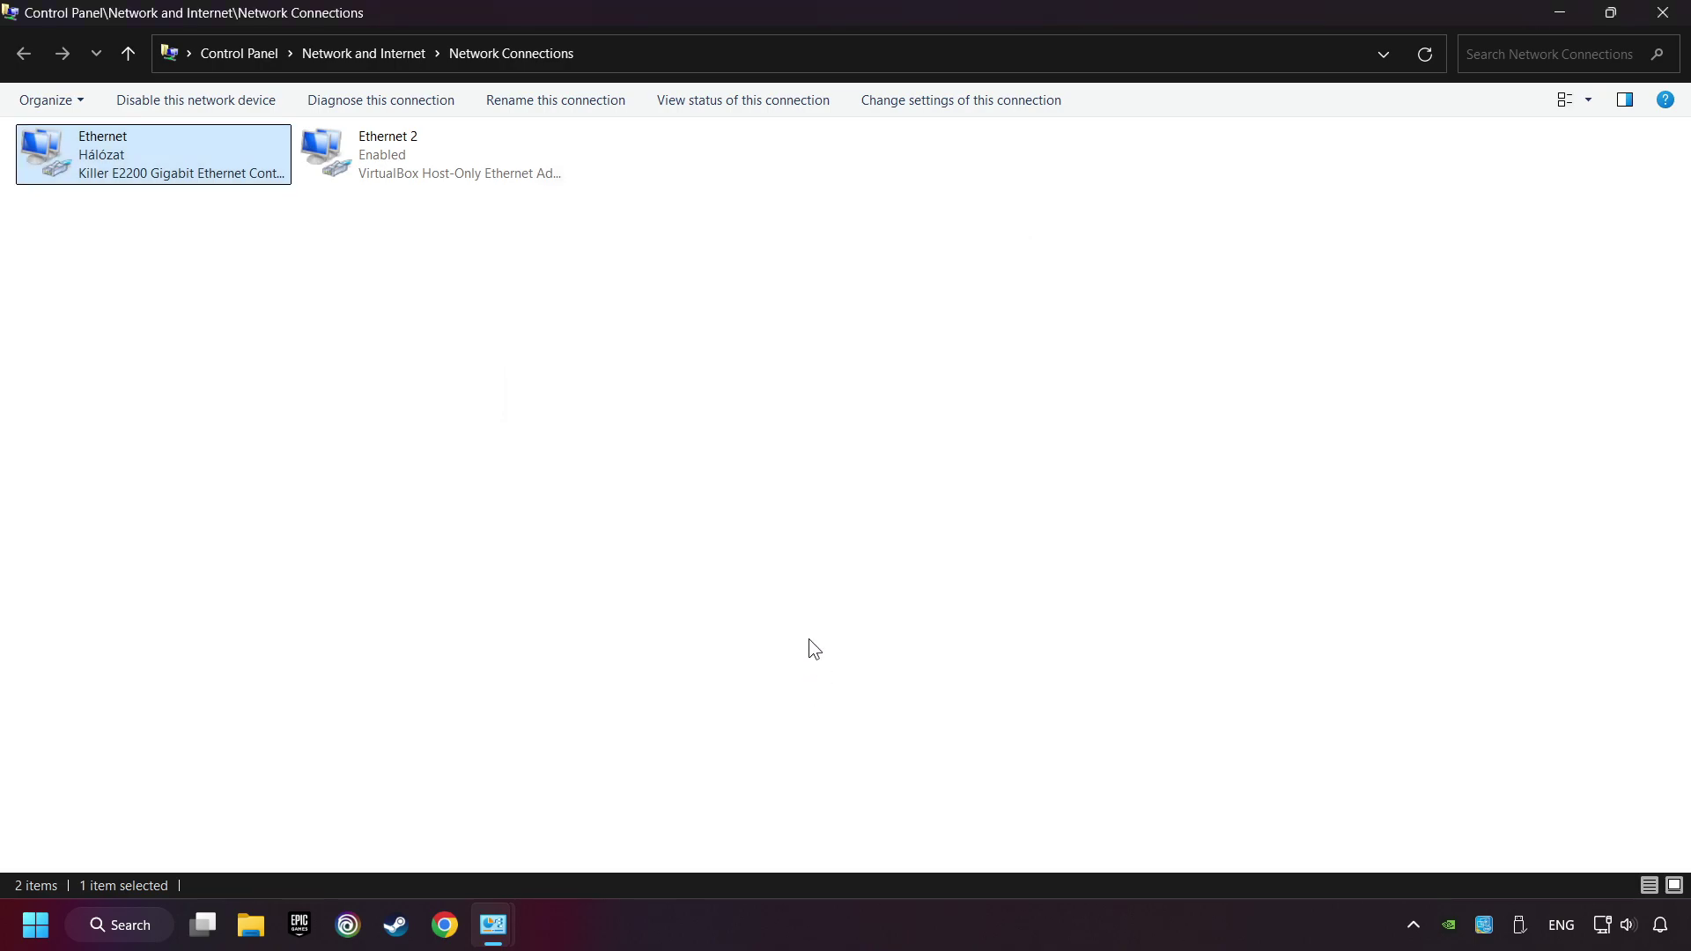
{"action": "left_click", "coordinate": [1667, 11]}
{"action": "left_click", "coordinate": [1670, 14]}
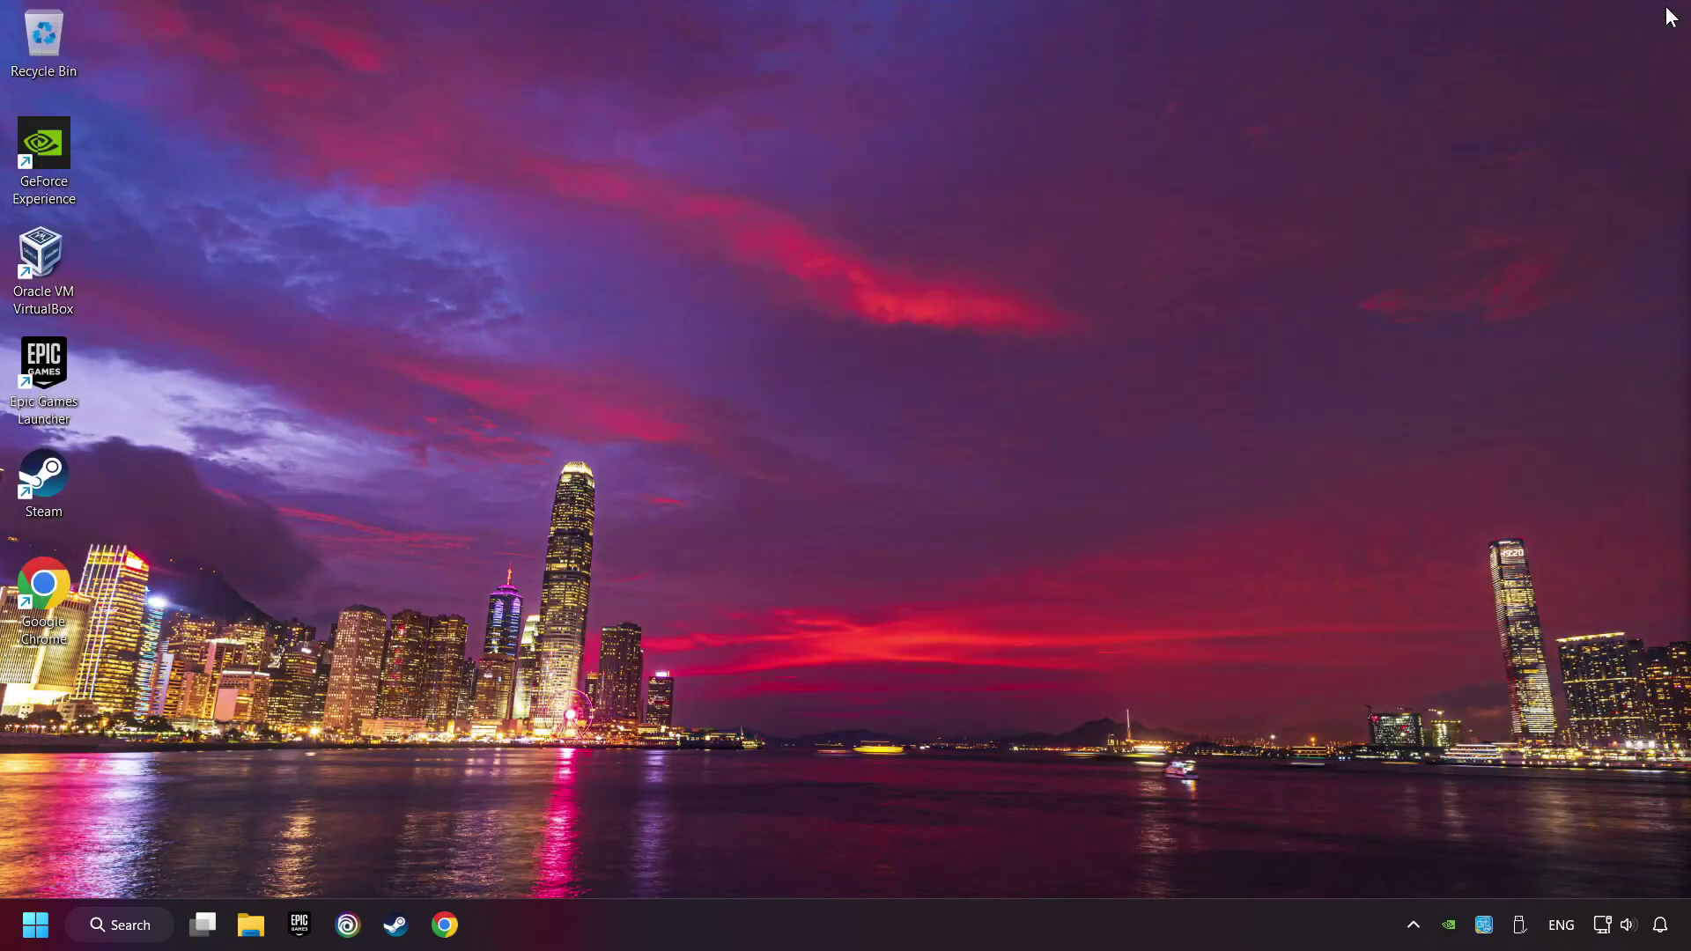